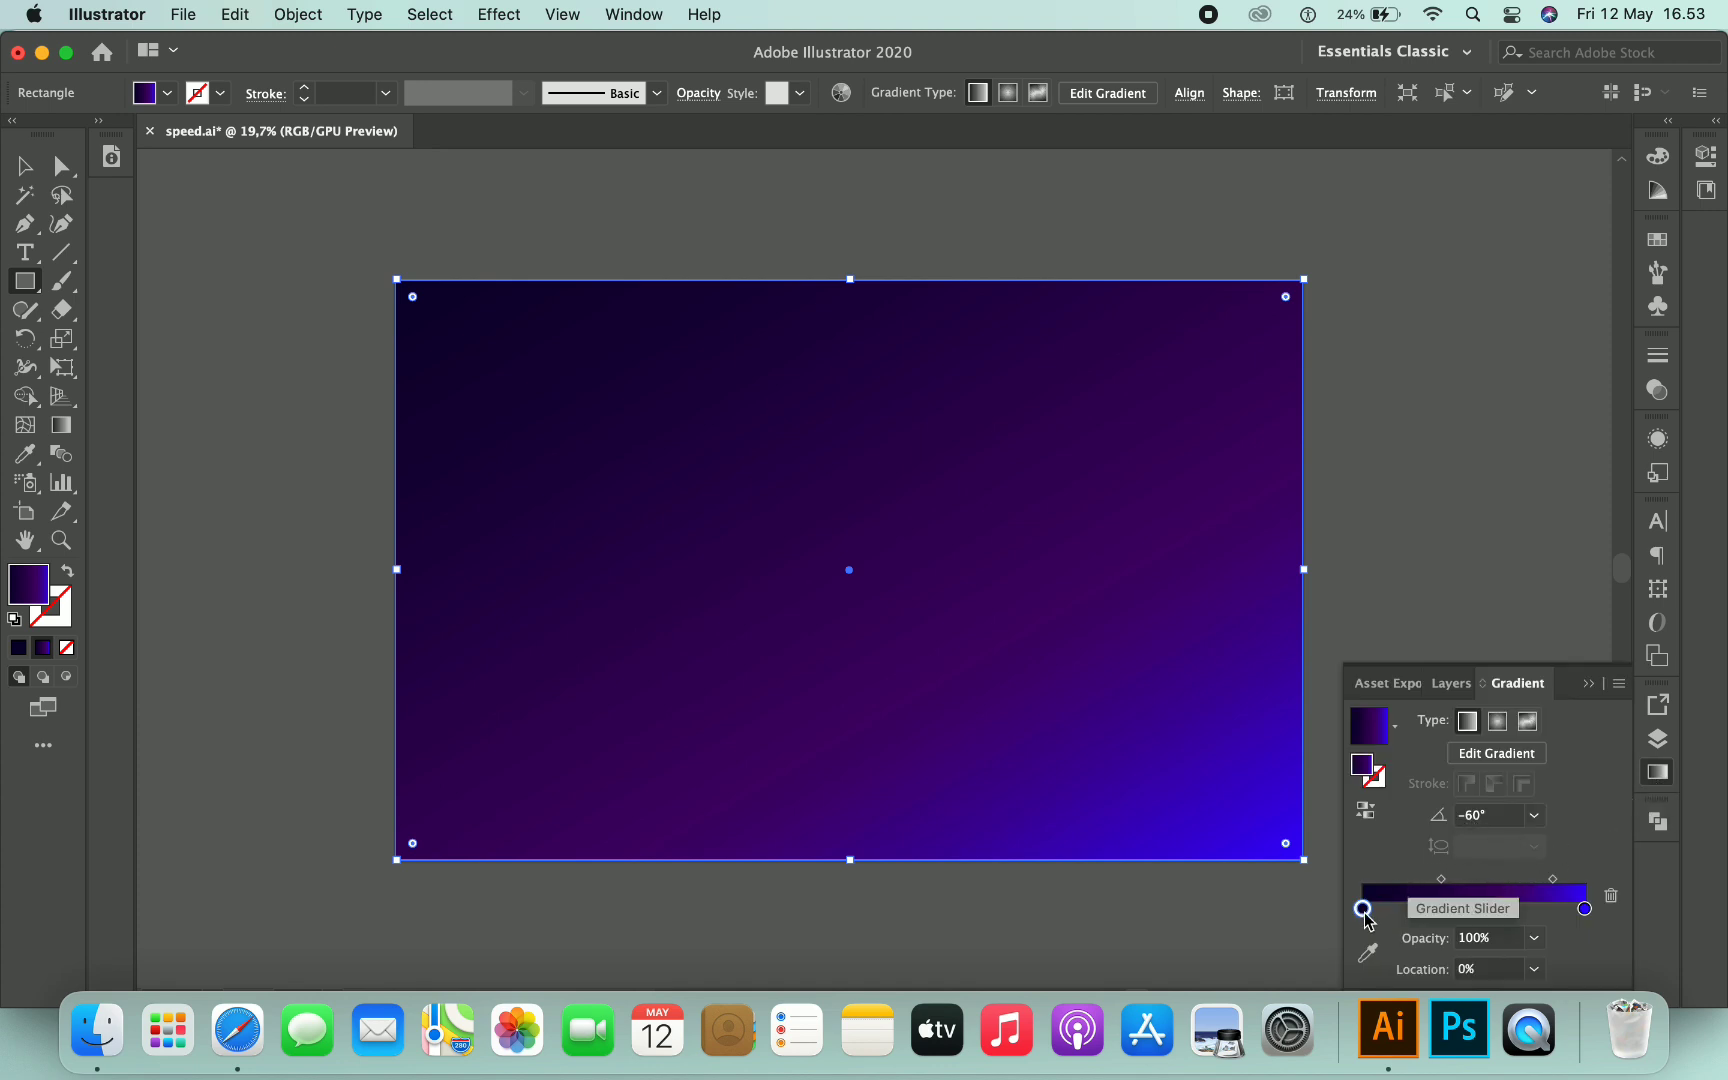
- Lock the Background layer and make the Mid-Ground layer active for new artwork
{"action": "left_click", "coordinate": [1591, 692]}
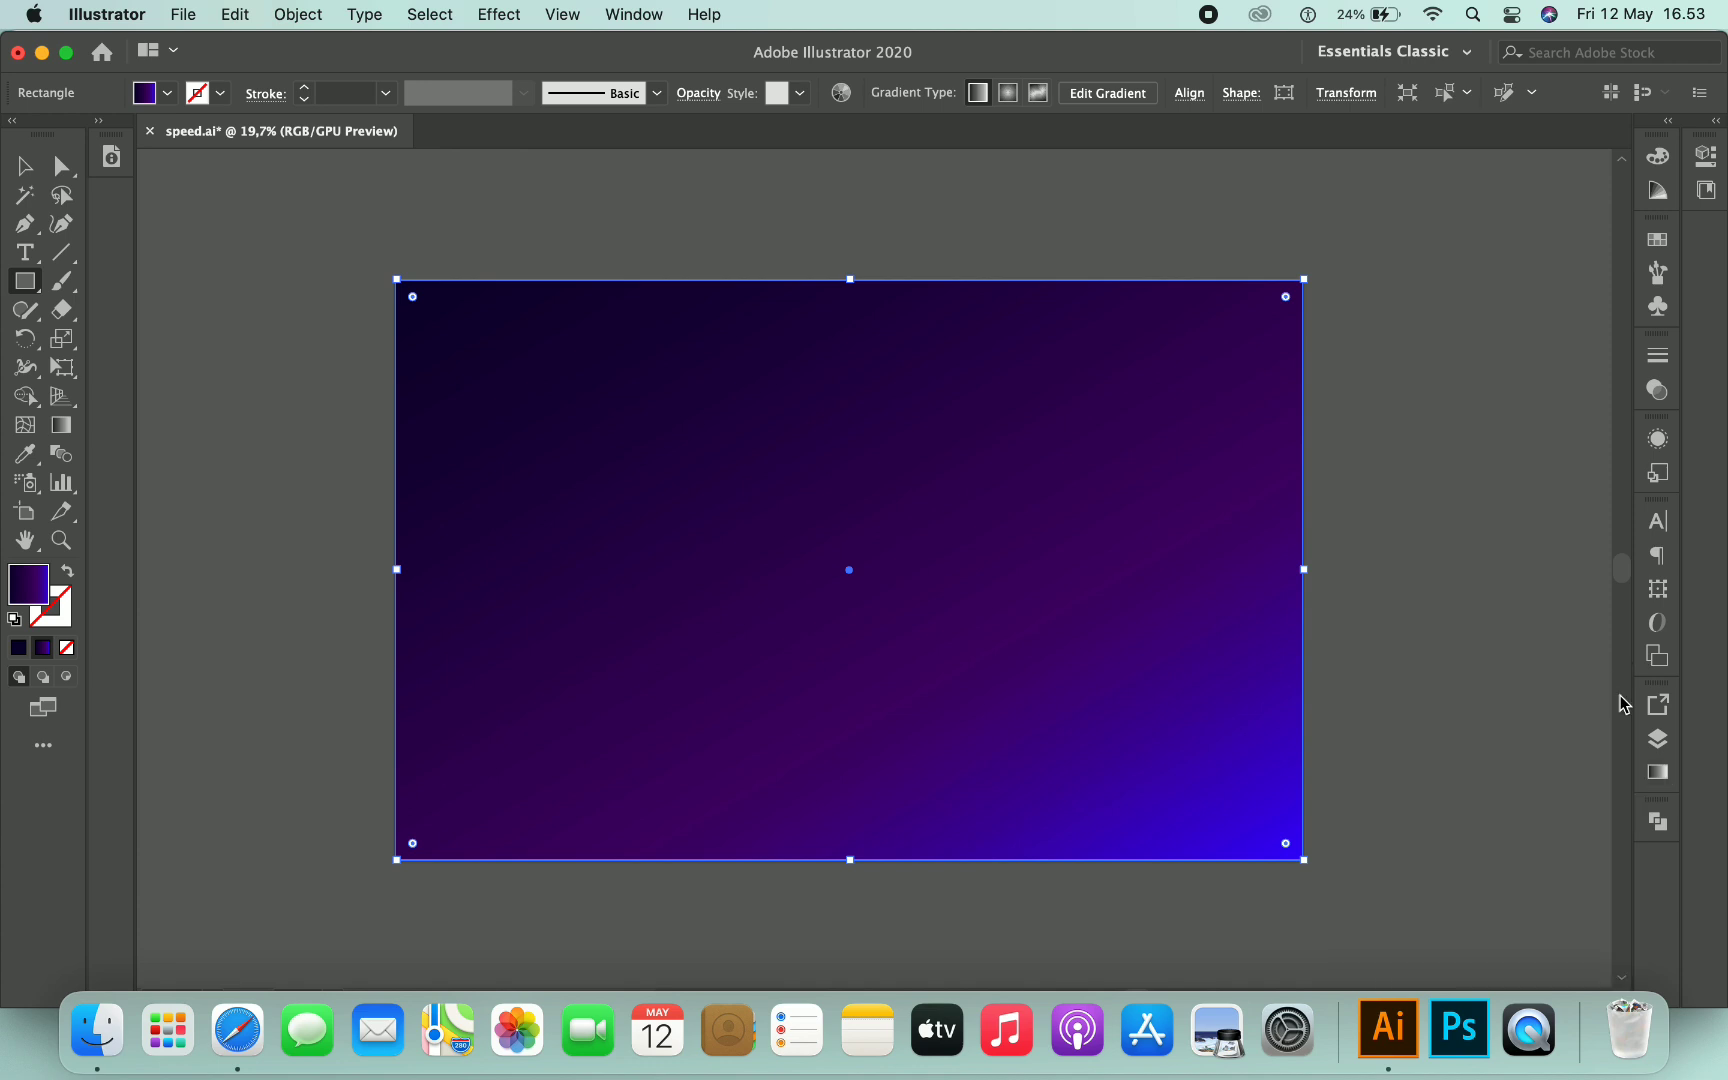
{"action": "left_click", "coordinate": [1657, 738]}
{"action": "left_click", "coordinate": [1388, 782]}
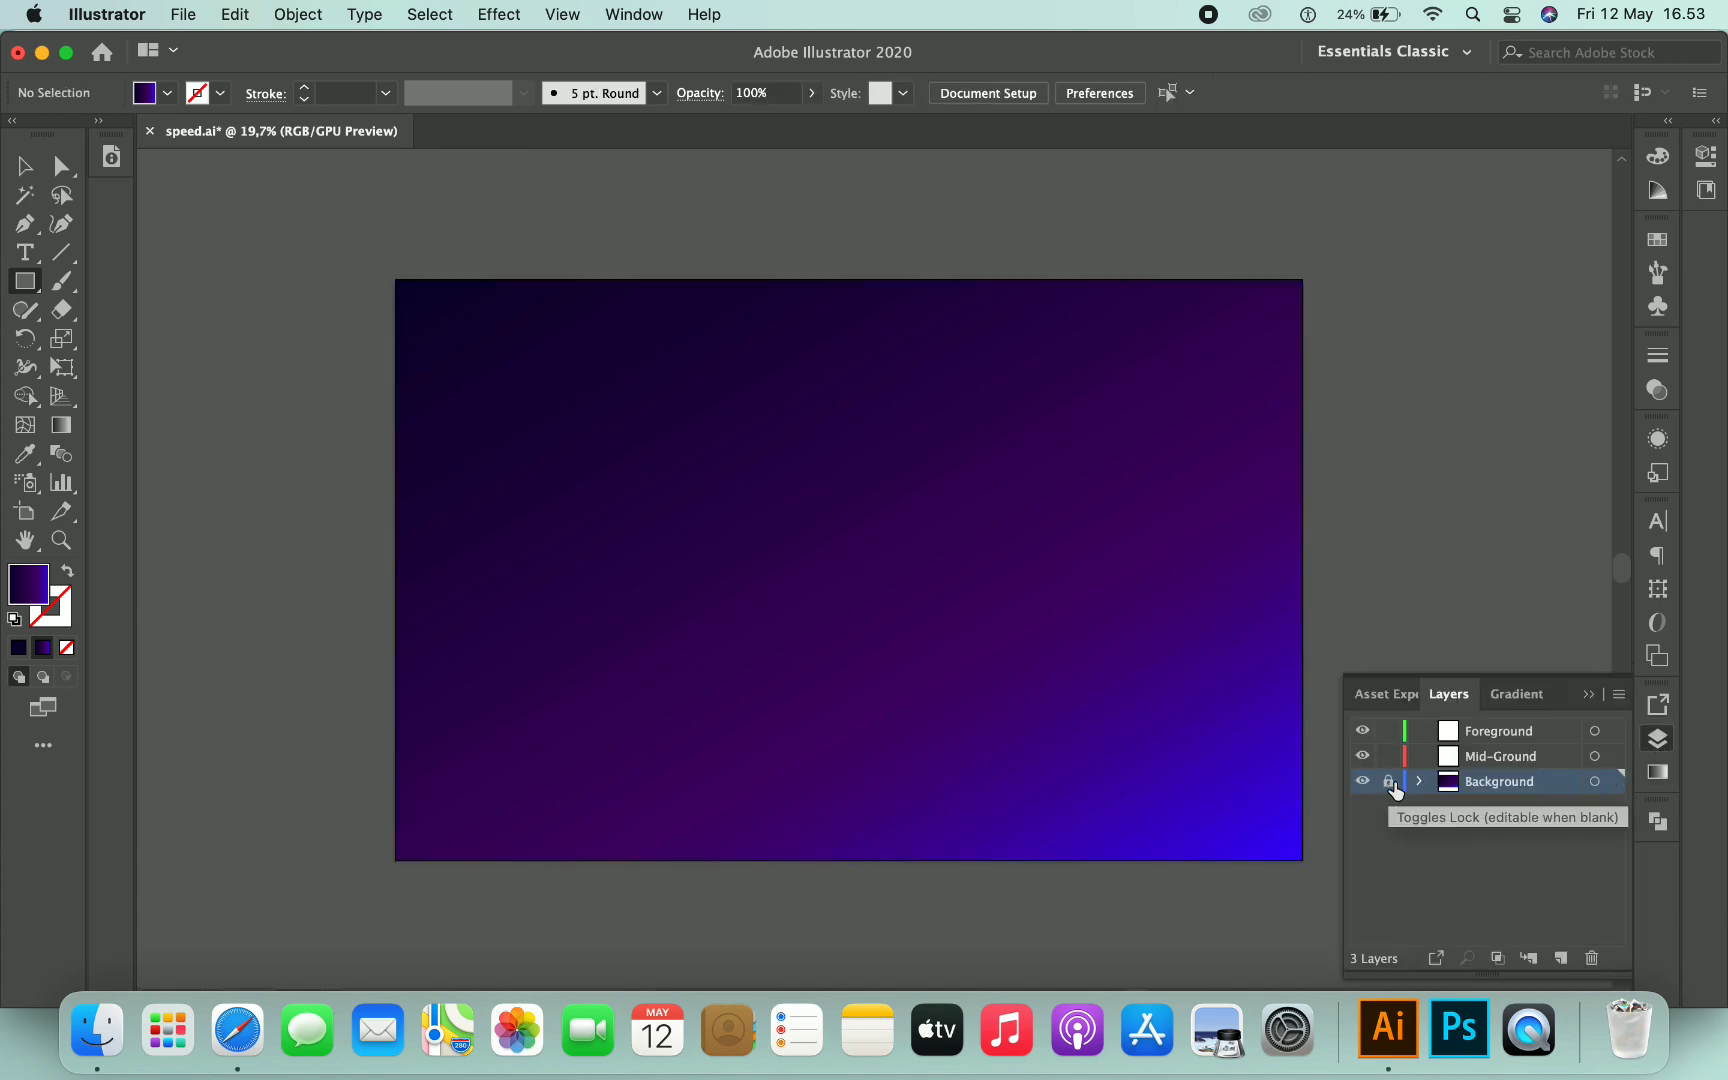
{"action": "left_click", "coordinate": [1513, 757]}
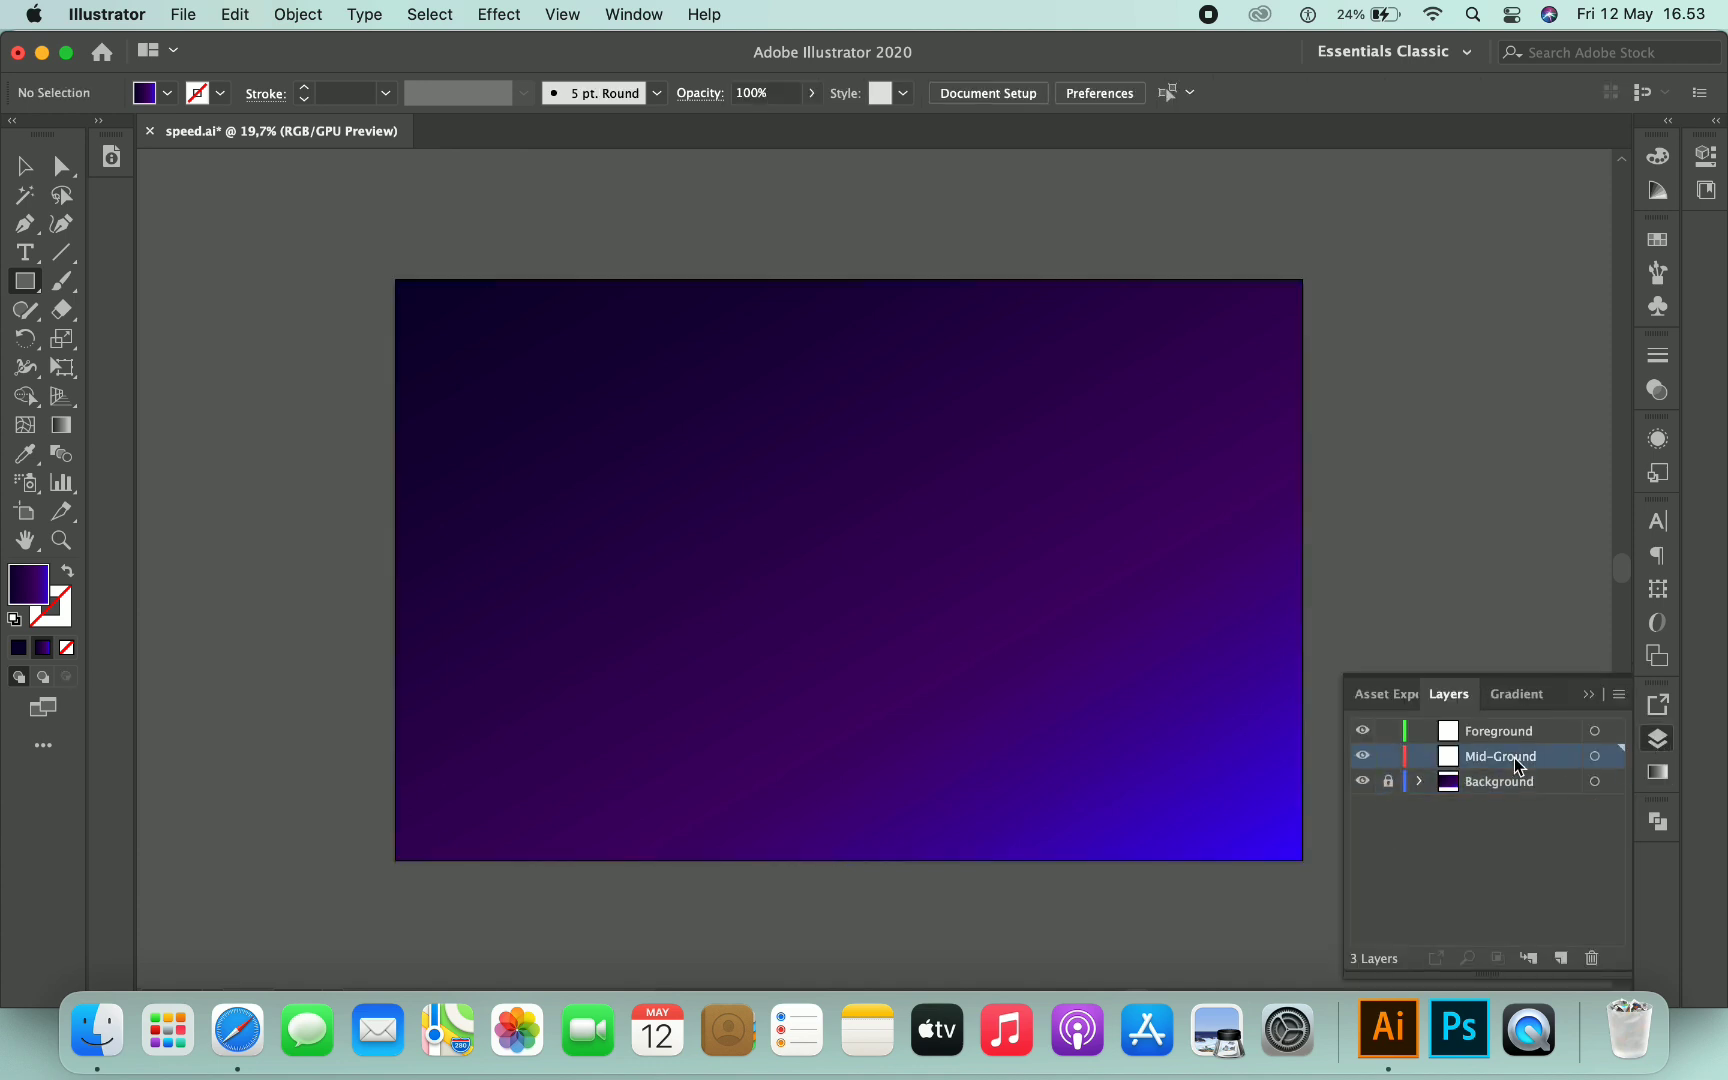
{"action": "left_click", "coordinate": [1592, 694]}
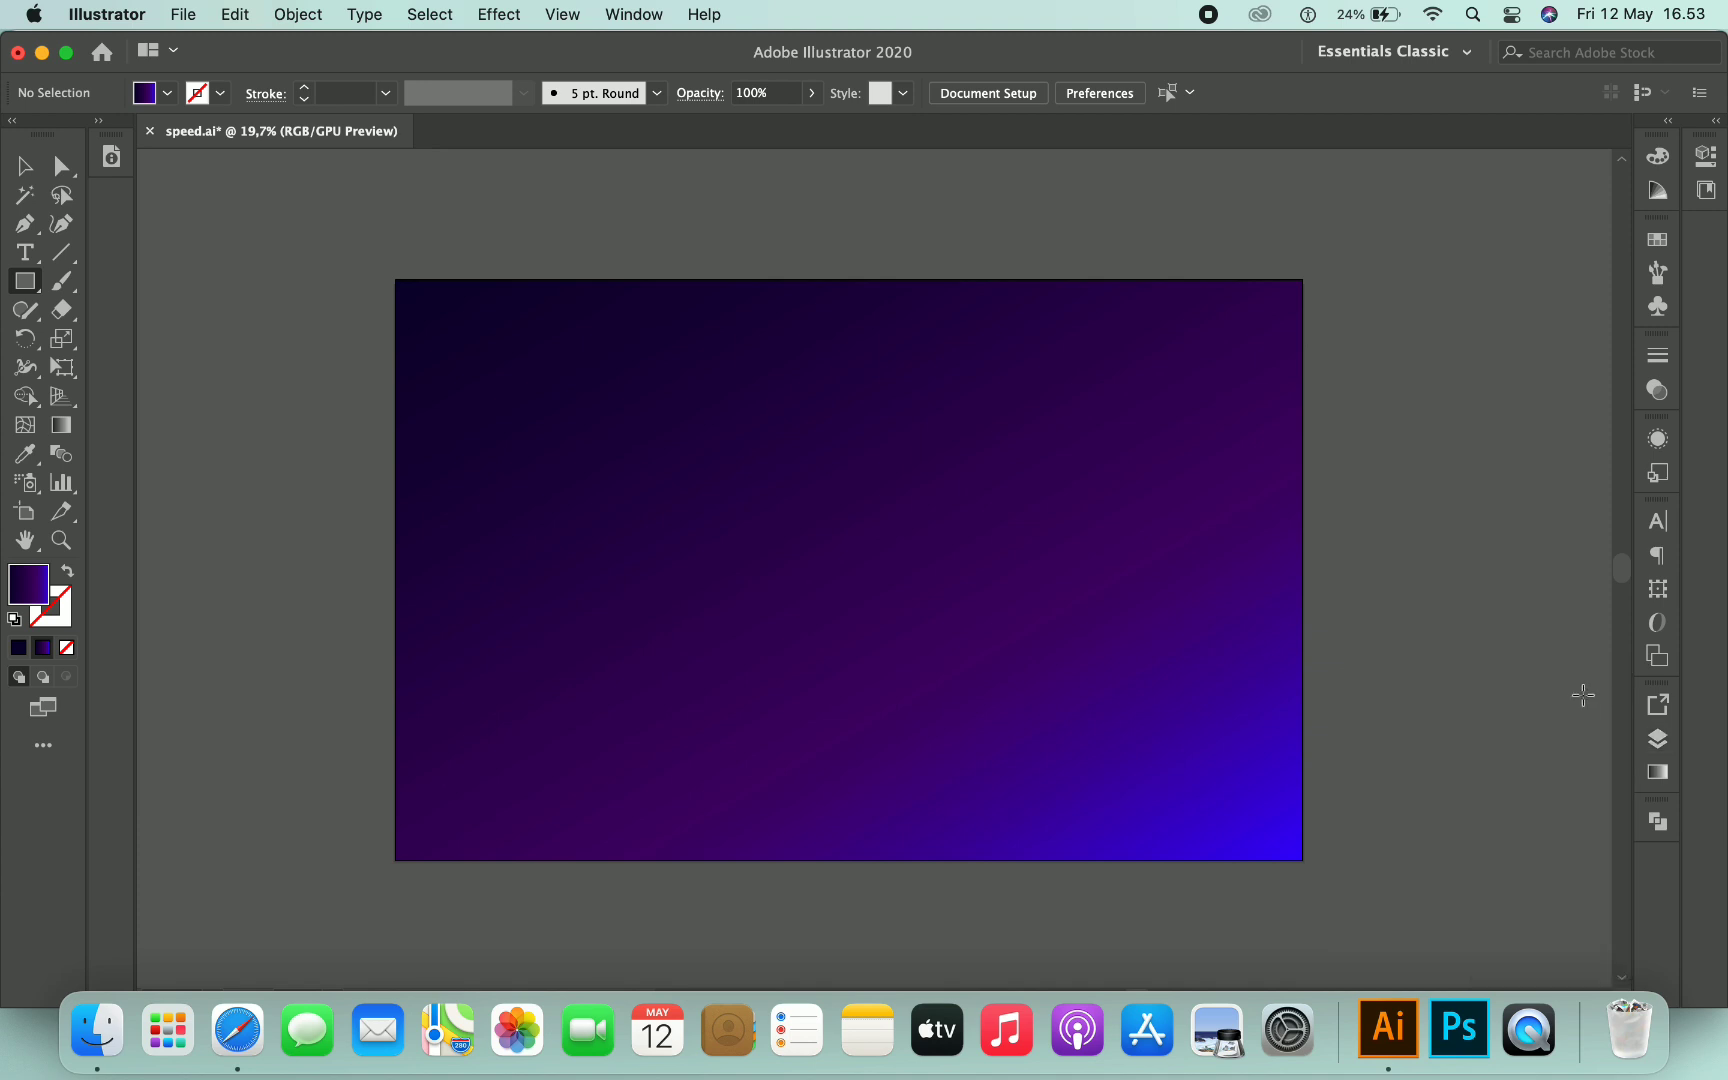
- Draw a circle about 120 px across in the artboard's upper-left area with the Ellipse tool
{"action": "left_click", "coordinate": [25, 282]}
{"action": "left_click", "coordinate": [120, 339]}
{"action": "left_click_drag", "start_coordinate": [509, 390], "coordinate": [711, 565]}
{"action": "left_click", "coordinate": [25, 165]}
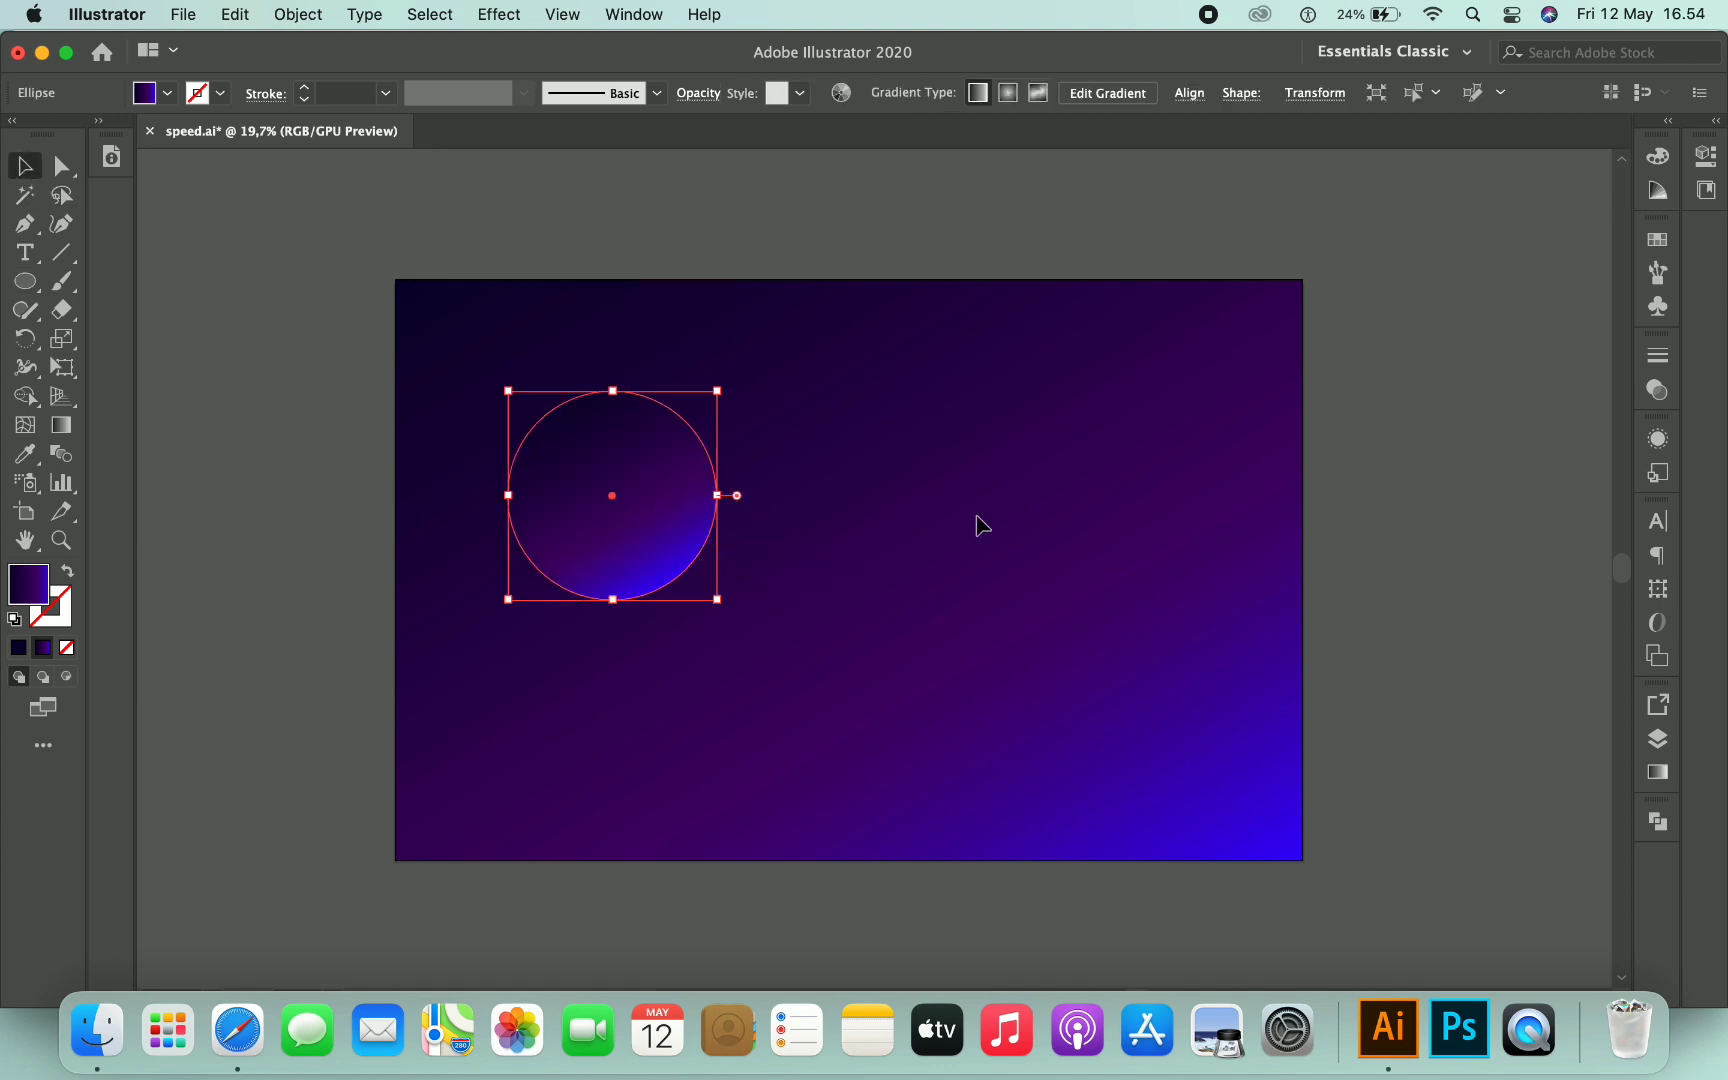
- Delete the circle gradient's middle stop and set its right stop to white
{"action": "left_click", "coordinate": [1658, 774]}
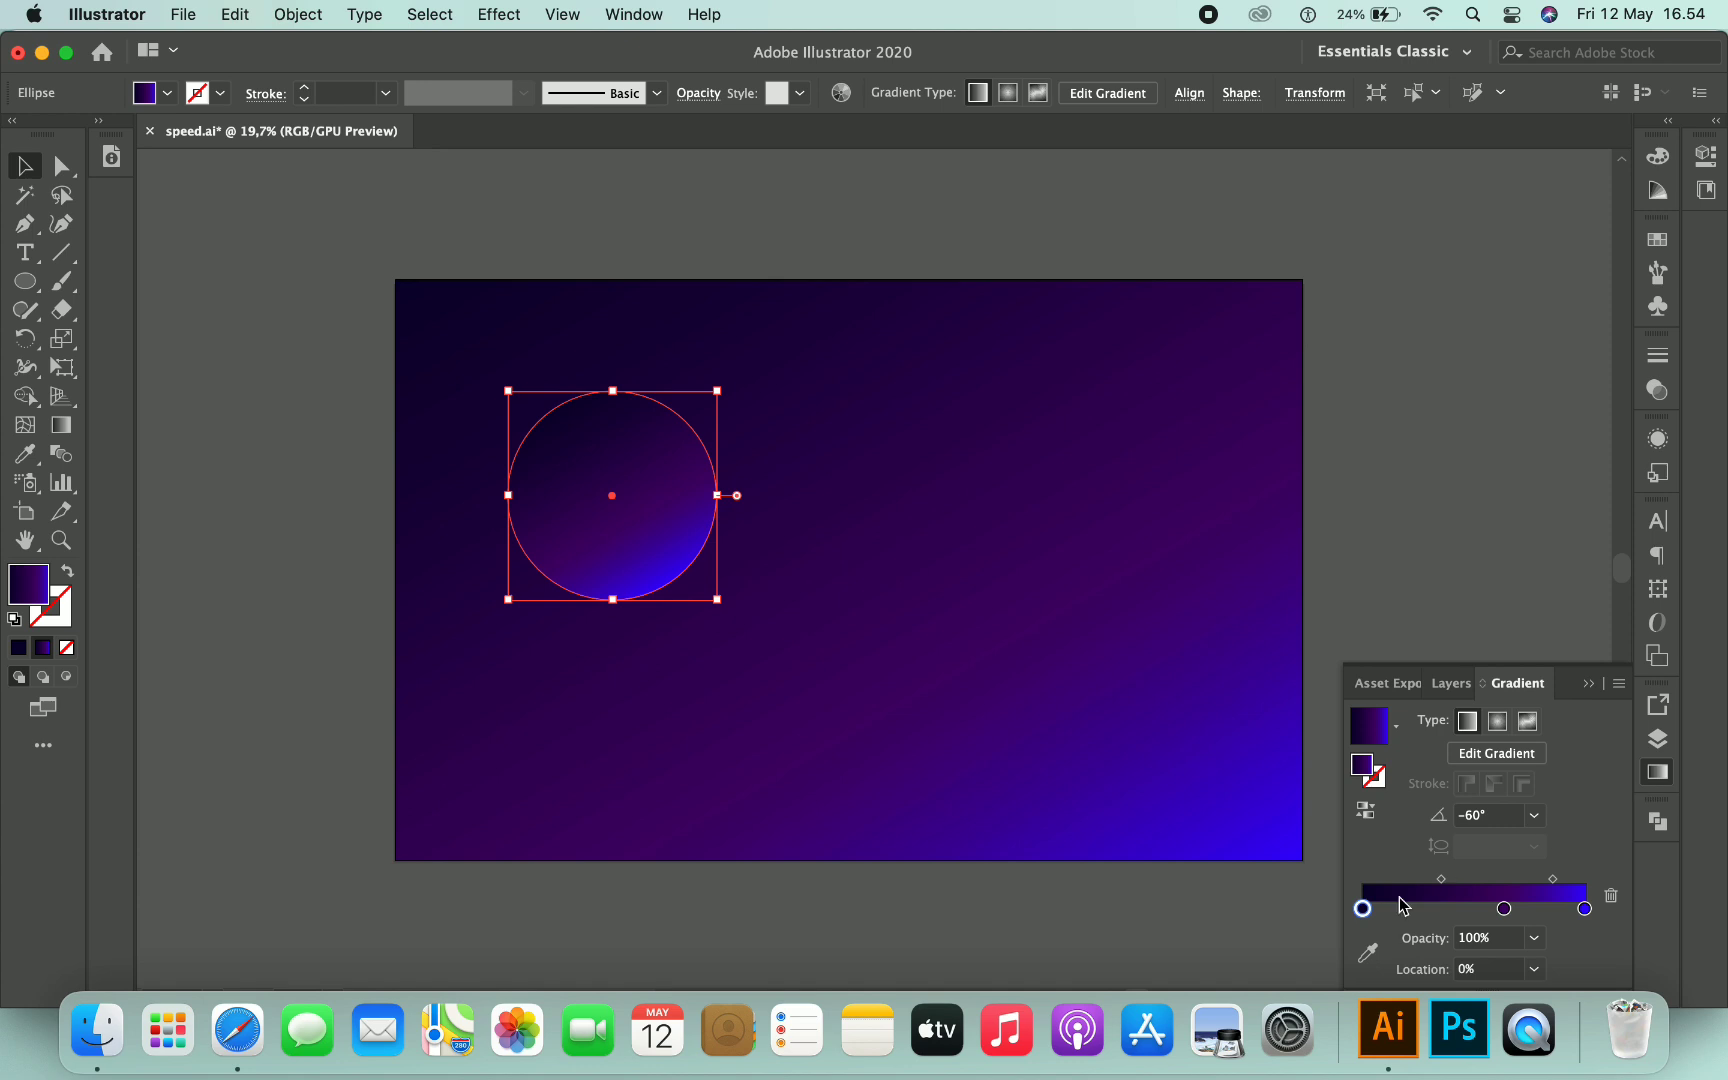
{"action": "left_click", "coordinate": [1505, 908]}
{"action": "left_click", "coordinate": [1611, 895]}
{"action": "left_click", "coordinate": [1584, 908]}
{"action": "double_click", "coordinate": [1585, 908]}
{"action": "left_click", "coordinate": [1519, 690]}
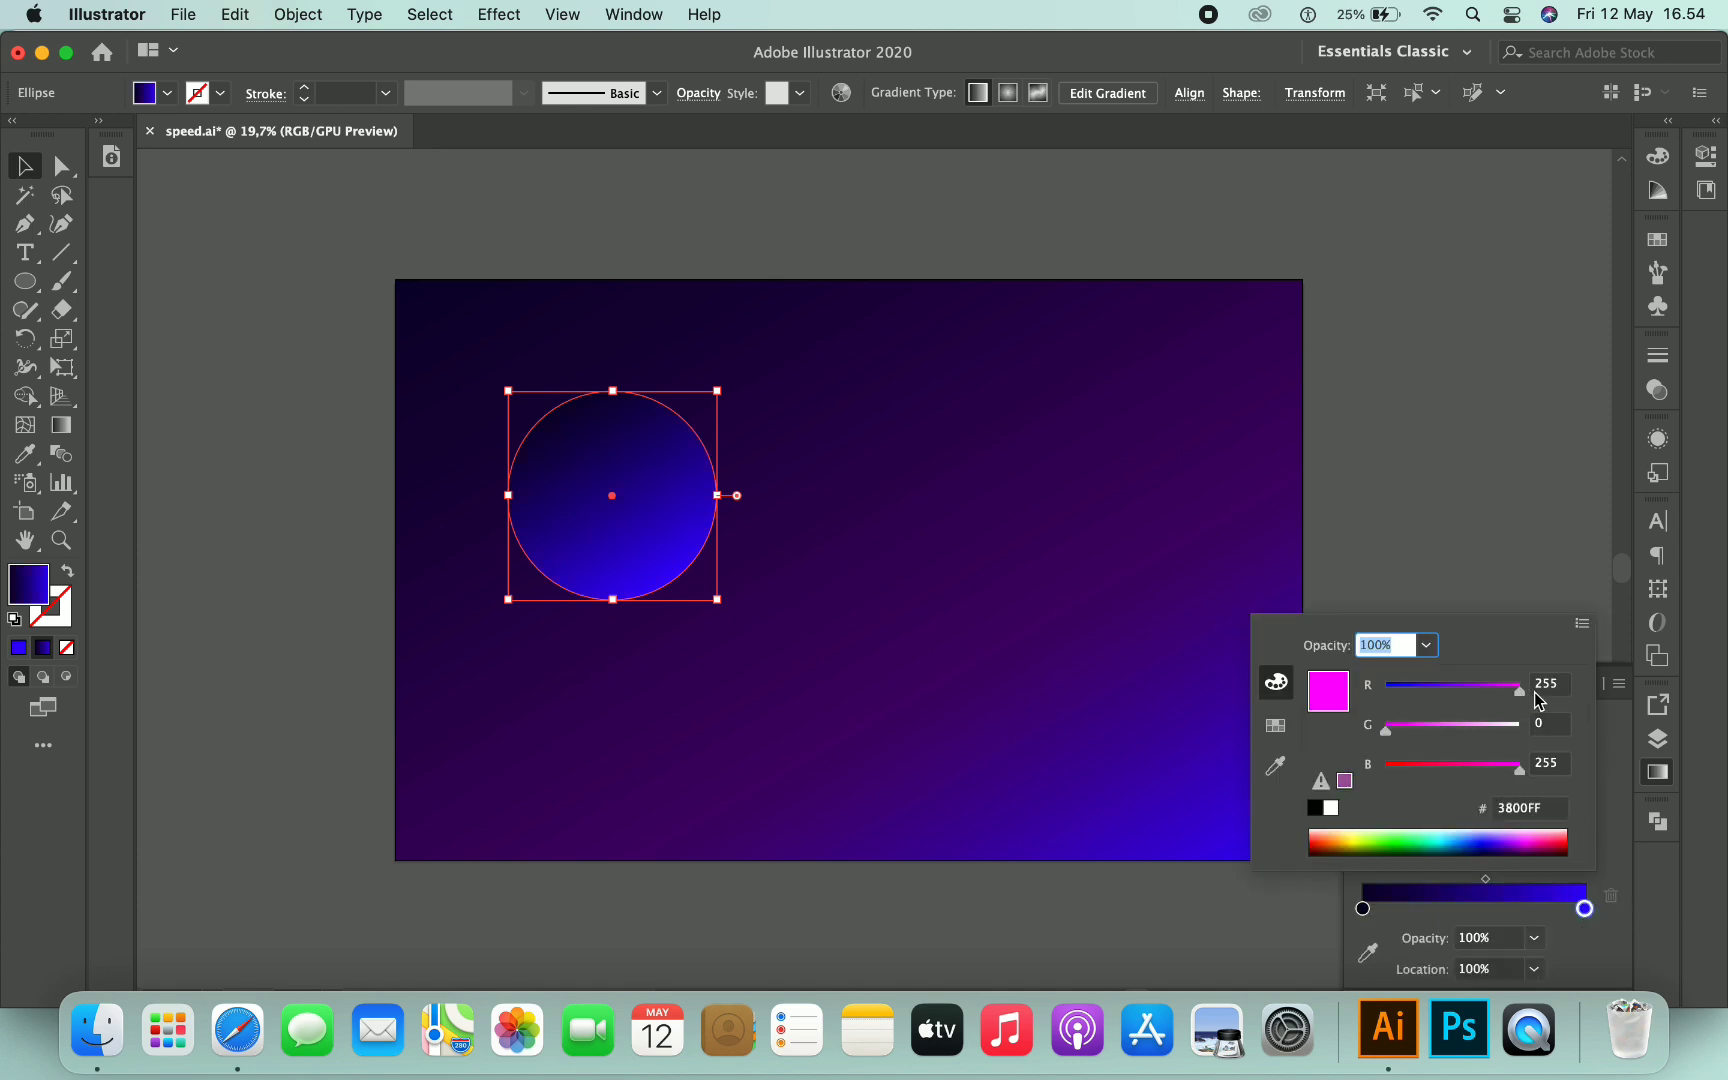
{"action": "left_click", "coordinate": [1520, 730]}
- Set the gradient's left stop to black
{"action": "left_click", "coordinate": [1362, 908]}
{"action": "double_click", "coordinate": [1362, 908]}
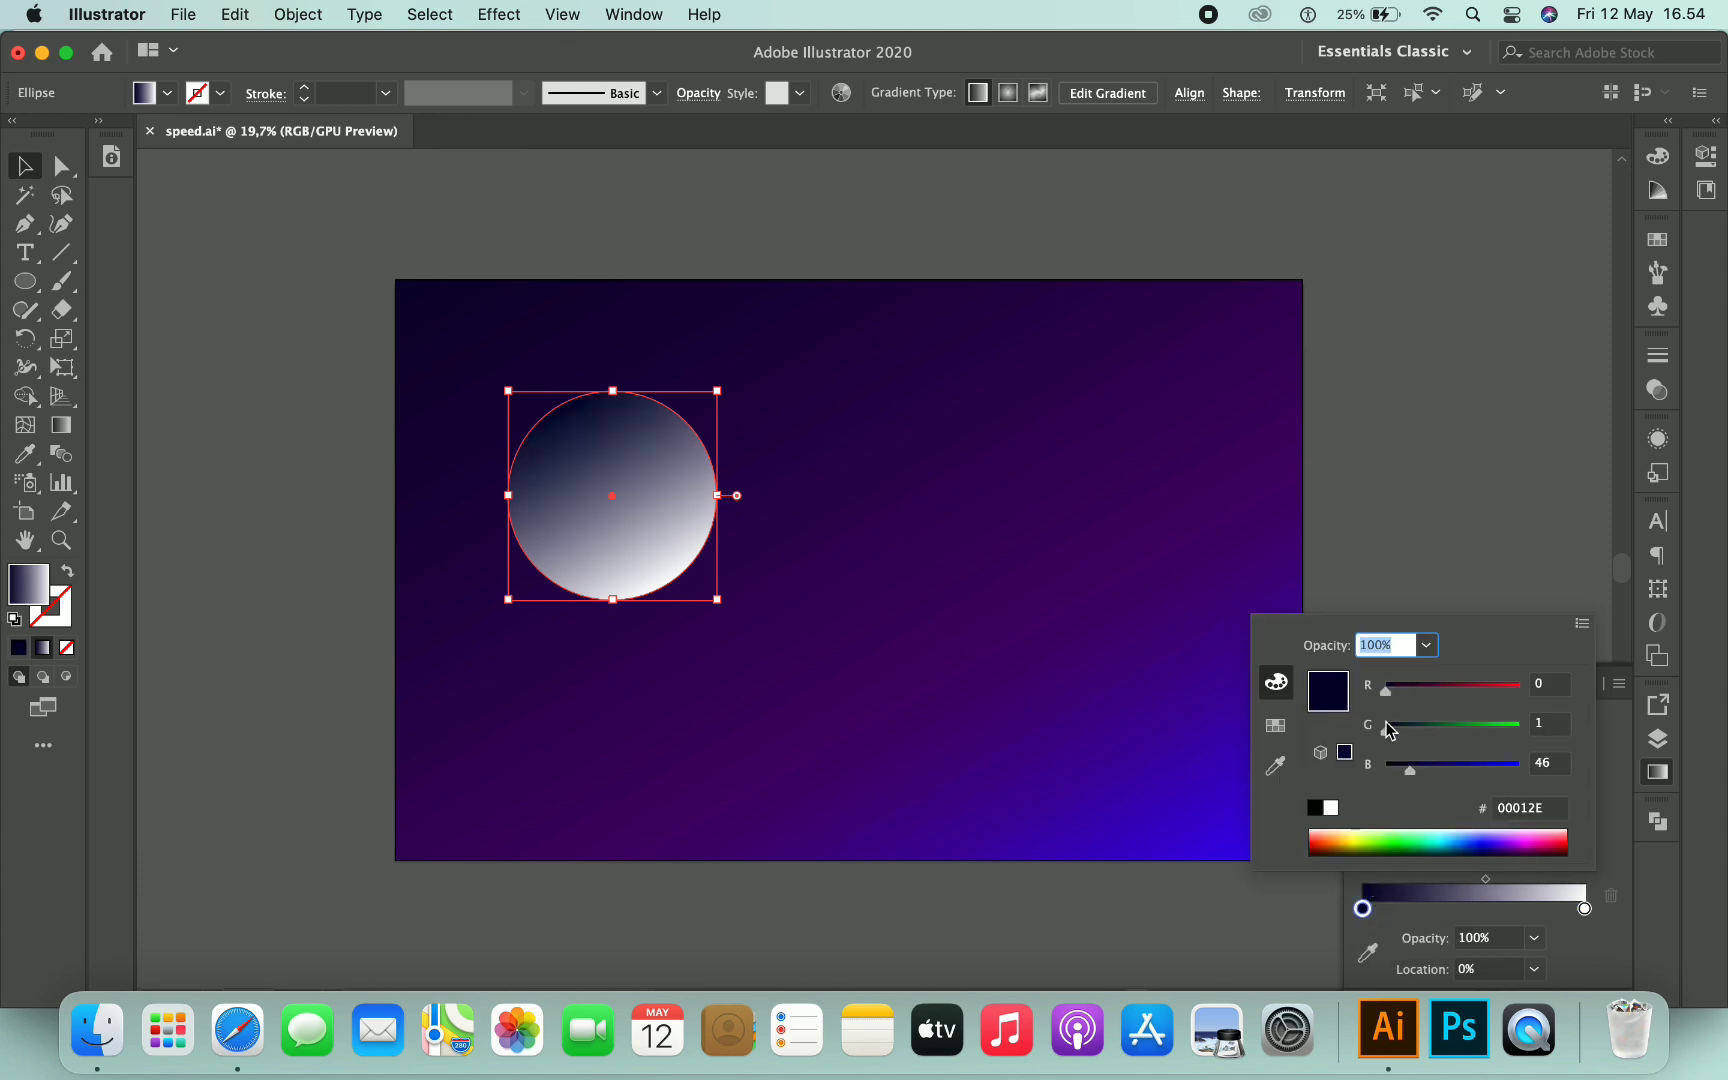
{"action": "left_click_drag", "start_coordinate": [1411, 772], "coordinate": [1368, 776]}
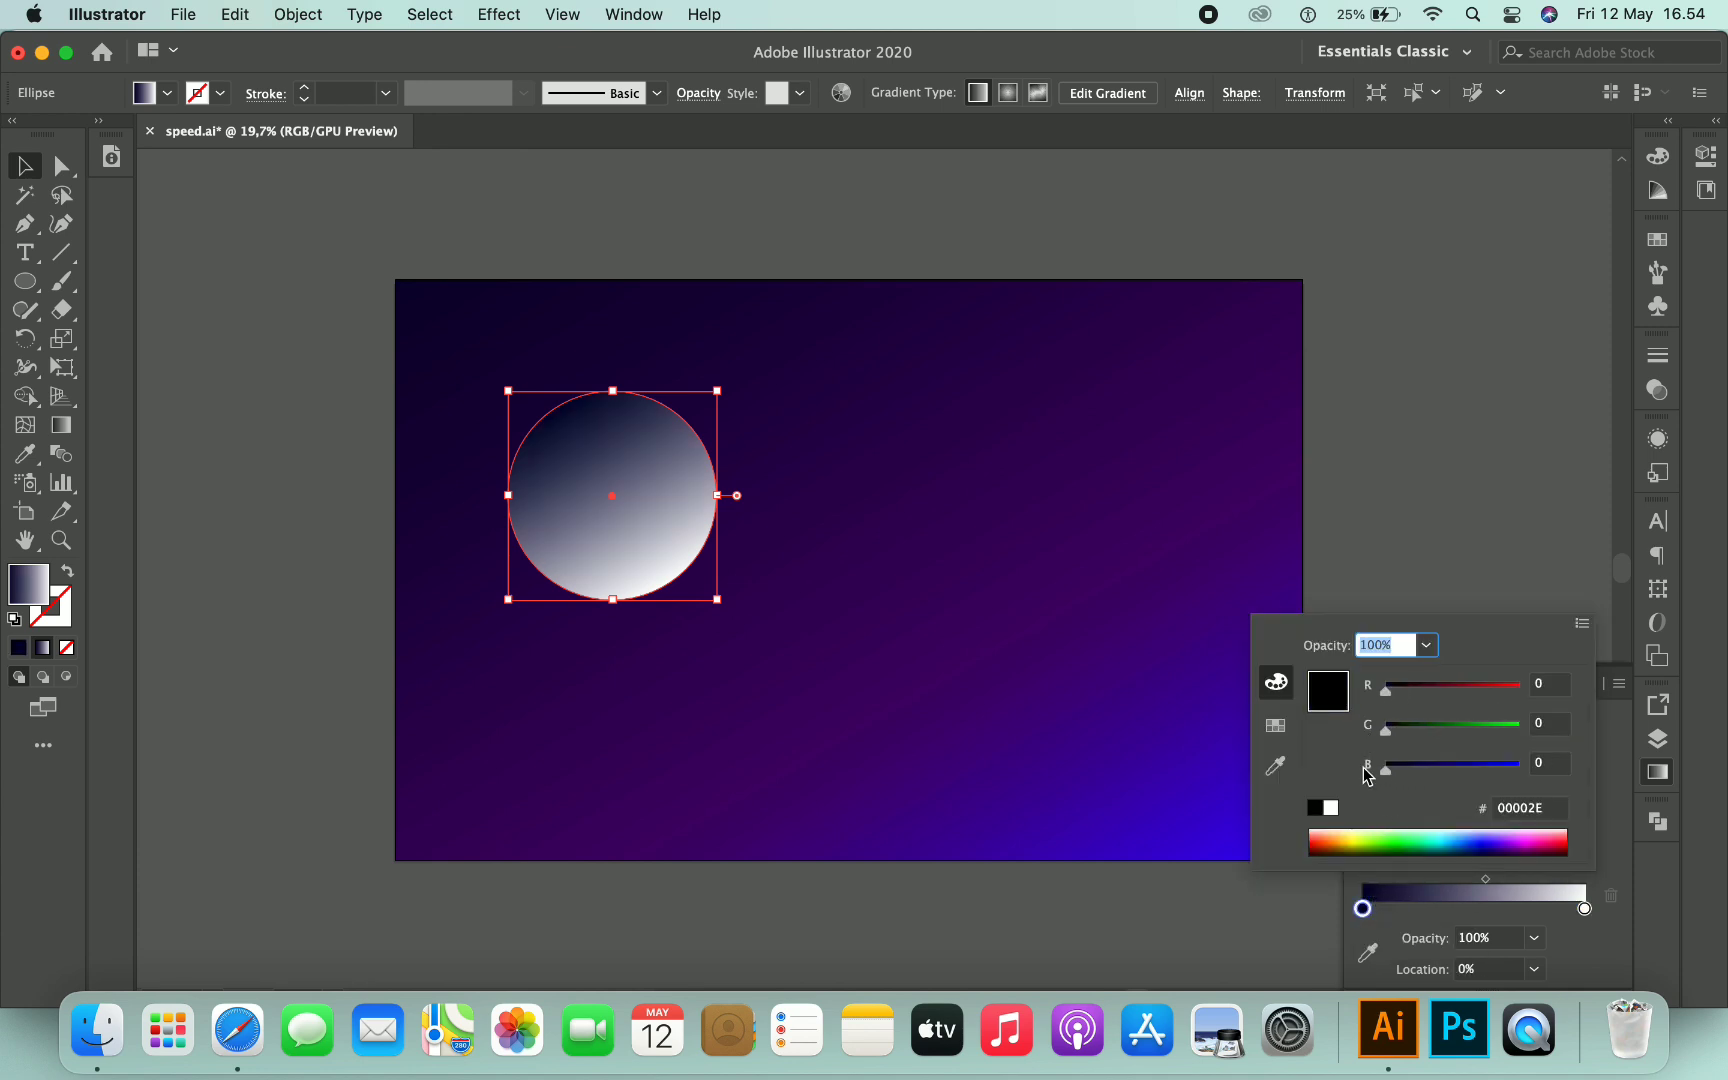
{"action": "left_click", "coordinate": [1620, 752]}
- Switch the circle to a radial gradient and reorder the stops so white sits at the centre, black at the edge
{"action": "left_click", "coordinate": [1497, 721]}
{"action": "mouse_move", "coordinate": [1362, 908]}
{"action": "left_mouse_down"}
{"action": "mouse_move", "coordinate": [1543, 908]}
{"action": "mouse_move", "coordinate": [1384, 911]}
{"action": "left_mouse_up"}
{"action": "left_click_drag", "start_coordinate": [1543, 908], "coordinate": [1584, 908]}
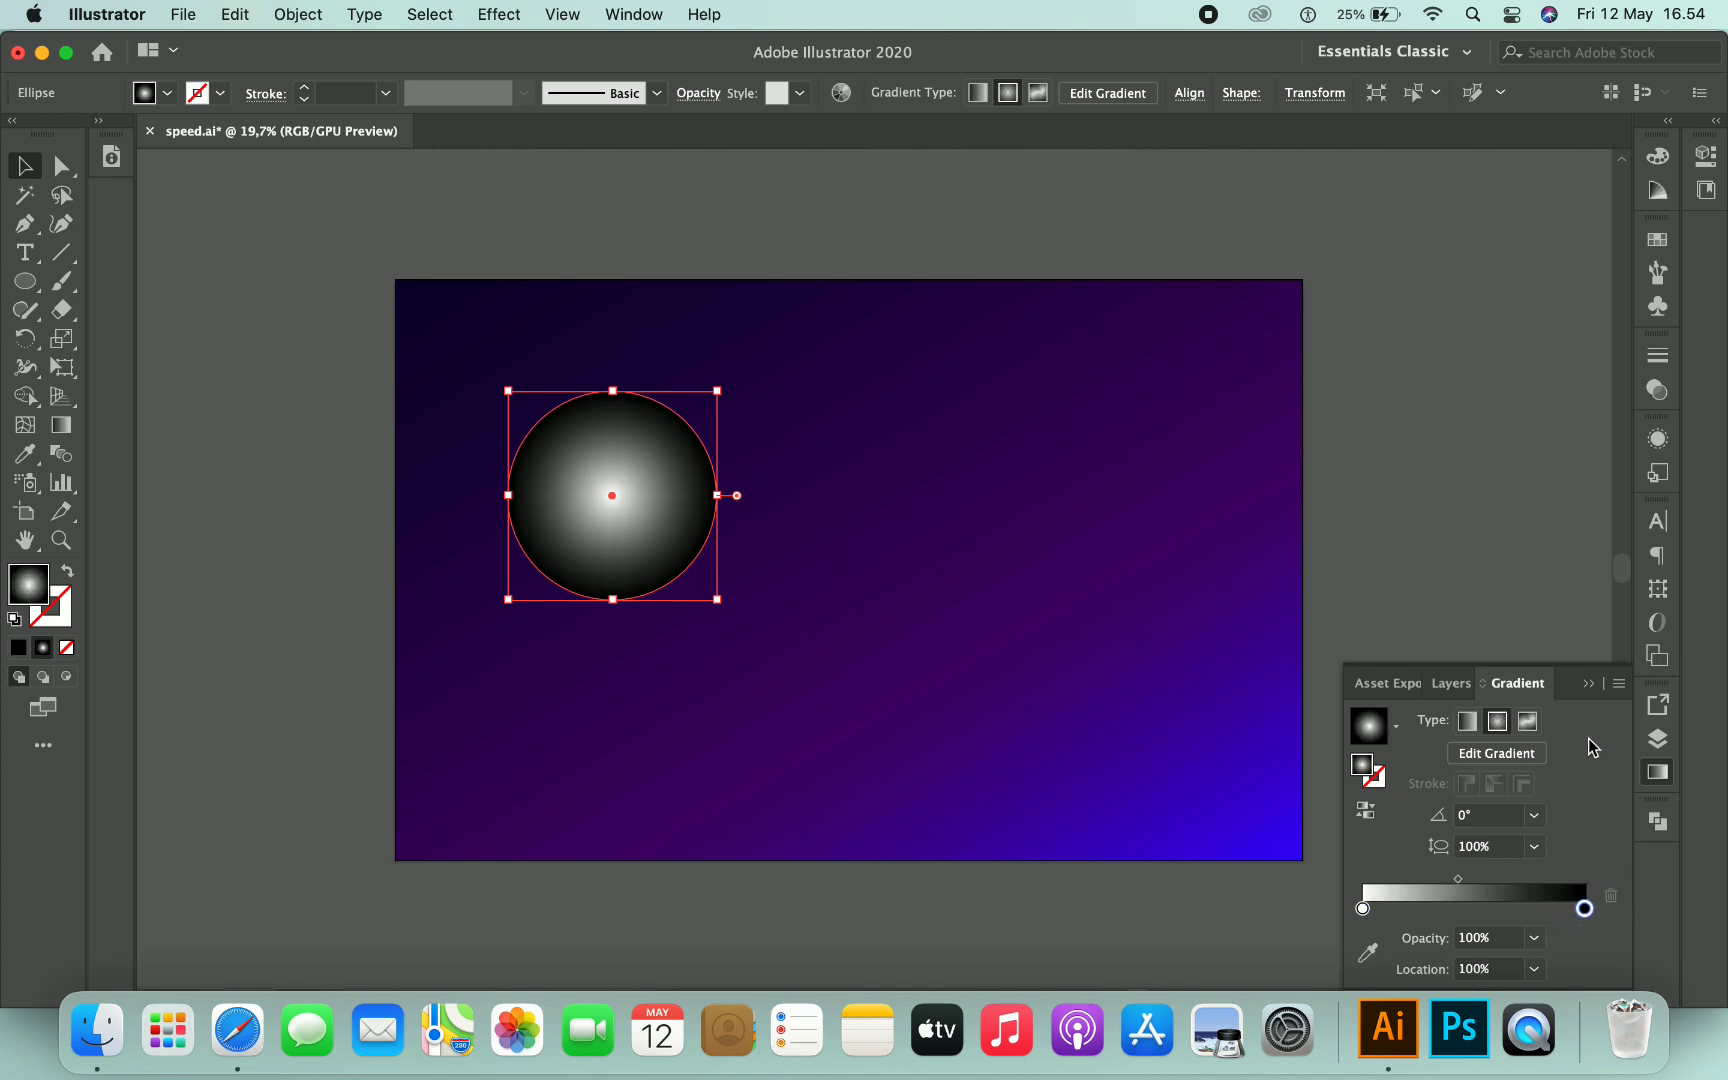
{"action": "left_click", "coordinate": [1589, 685]}
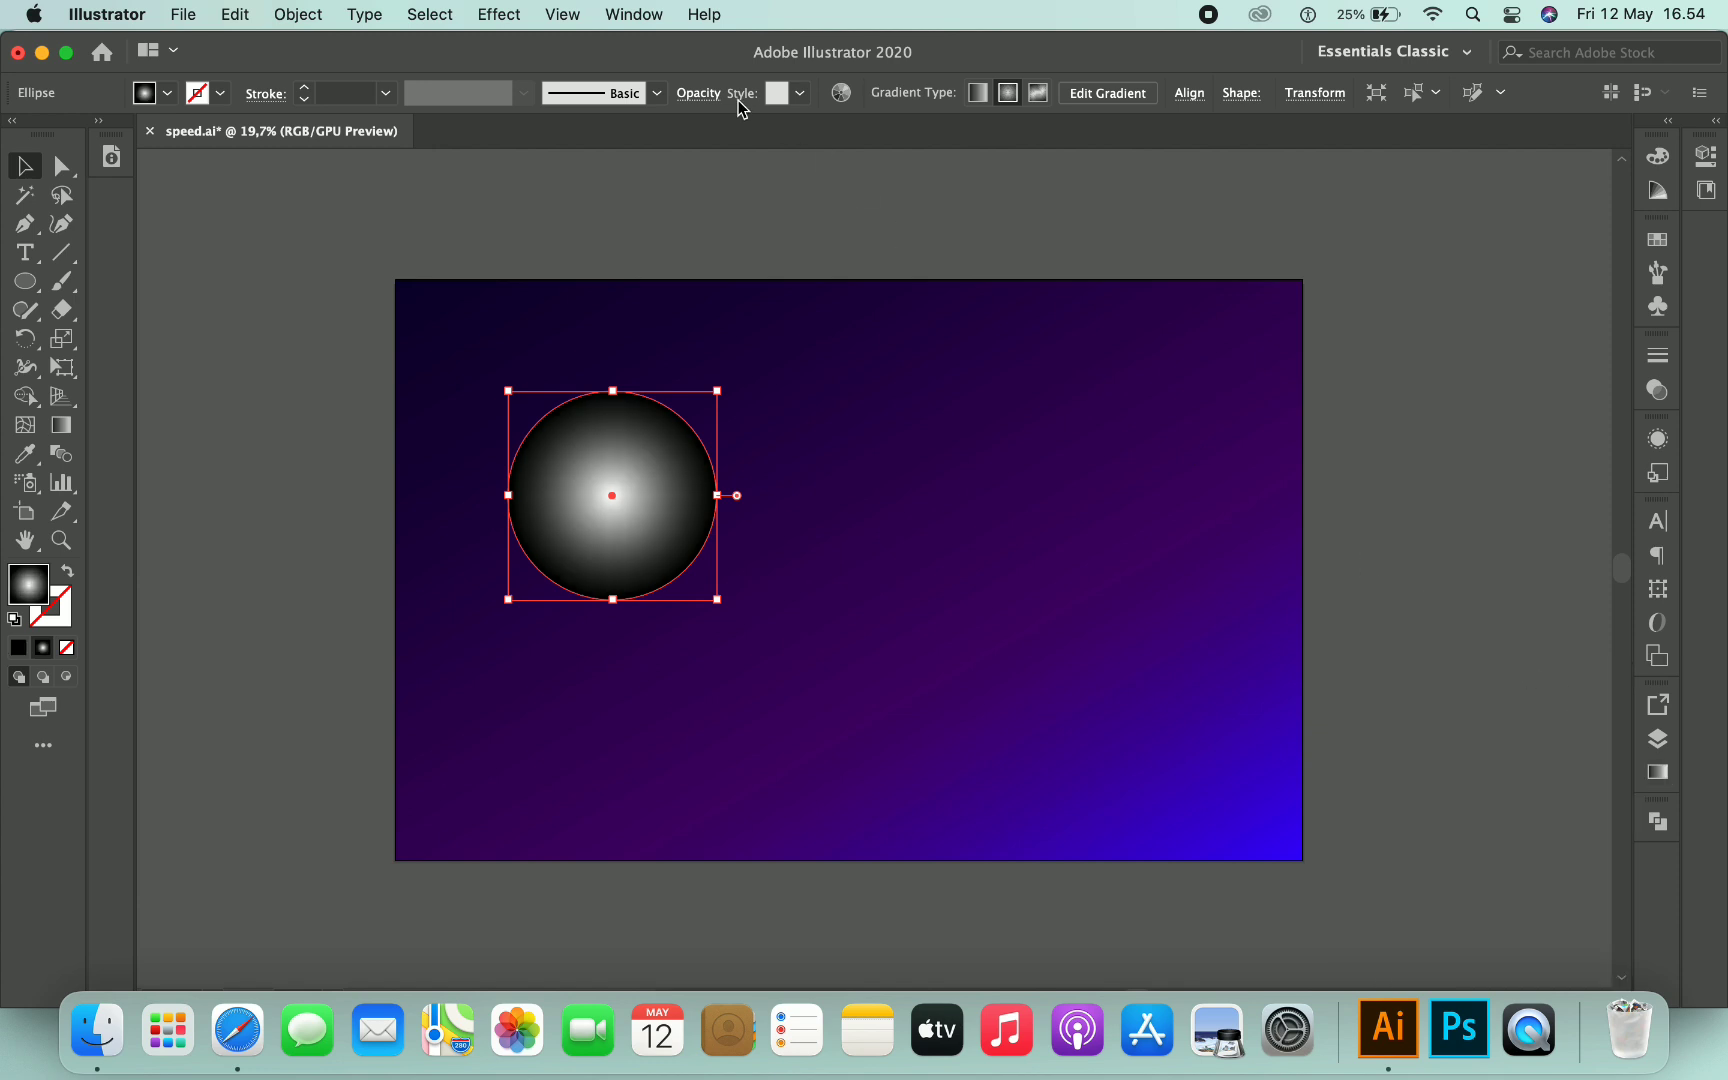
- Set the circle's blending mode to Color Dodge
{"action": "left_click", "coordinate": [698, 93]}
{"action": "left_click", "coordinate": [497, 132]}
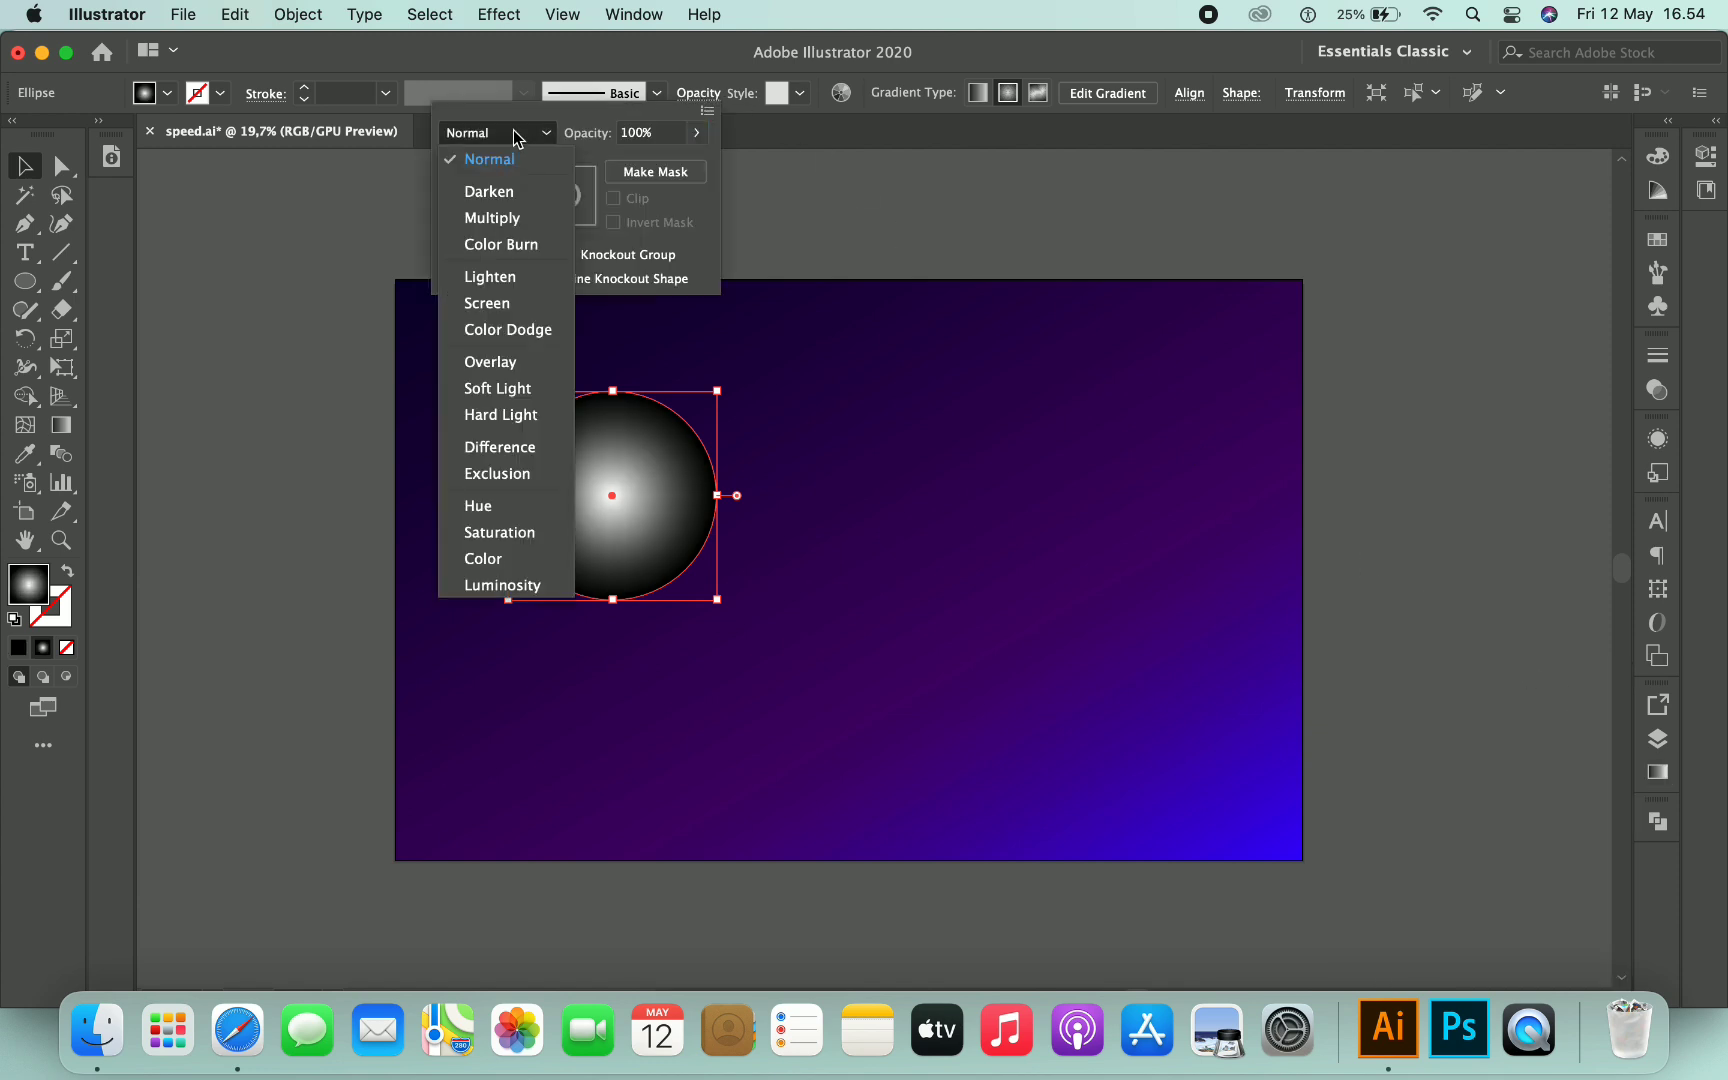
{"action": "left_click", "coordinate": [508, 330]}
{"action": "left_click", "coordinate": [903, 212]}
- Stretch the circle into a tall thin ellipse, about 154 by 1132 px, and move it left
{"action": "left_click_drag", "start_coordinate": [664, 548], "coordinate": [707, 500]}
{"action": "left_click_drag", "start_coordinate": [765, 555], "coordinate": [617, 755]}
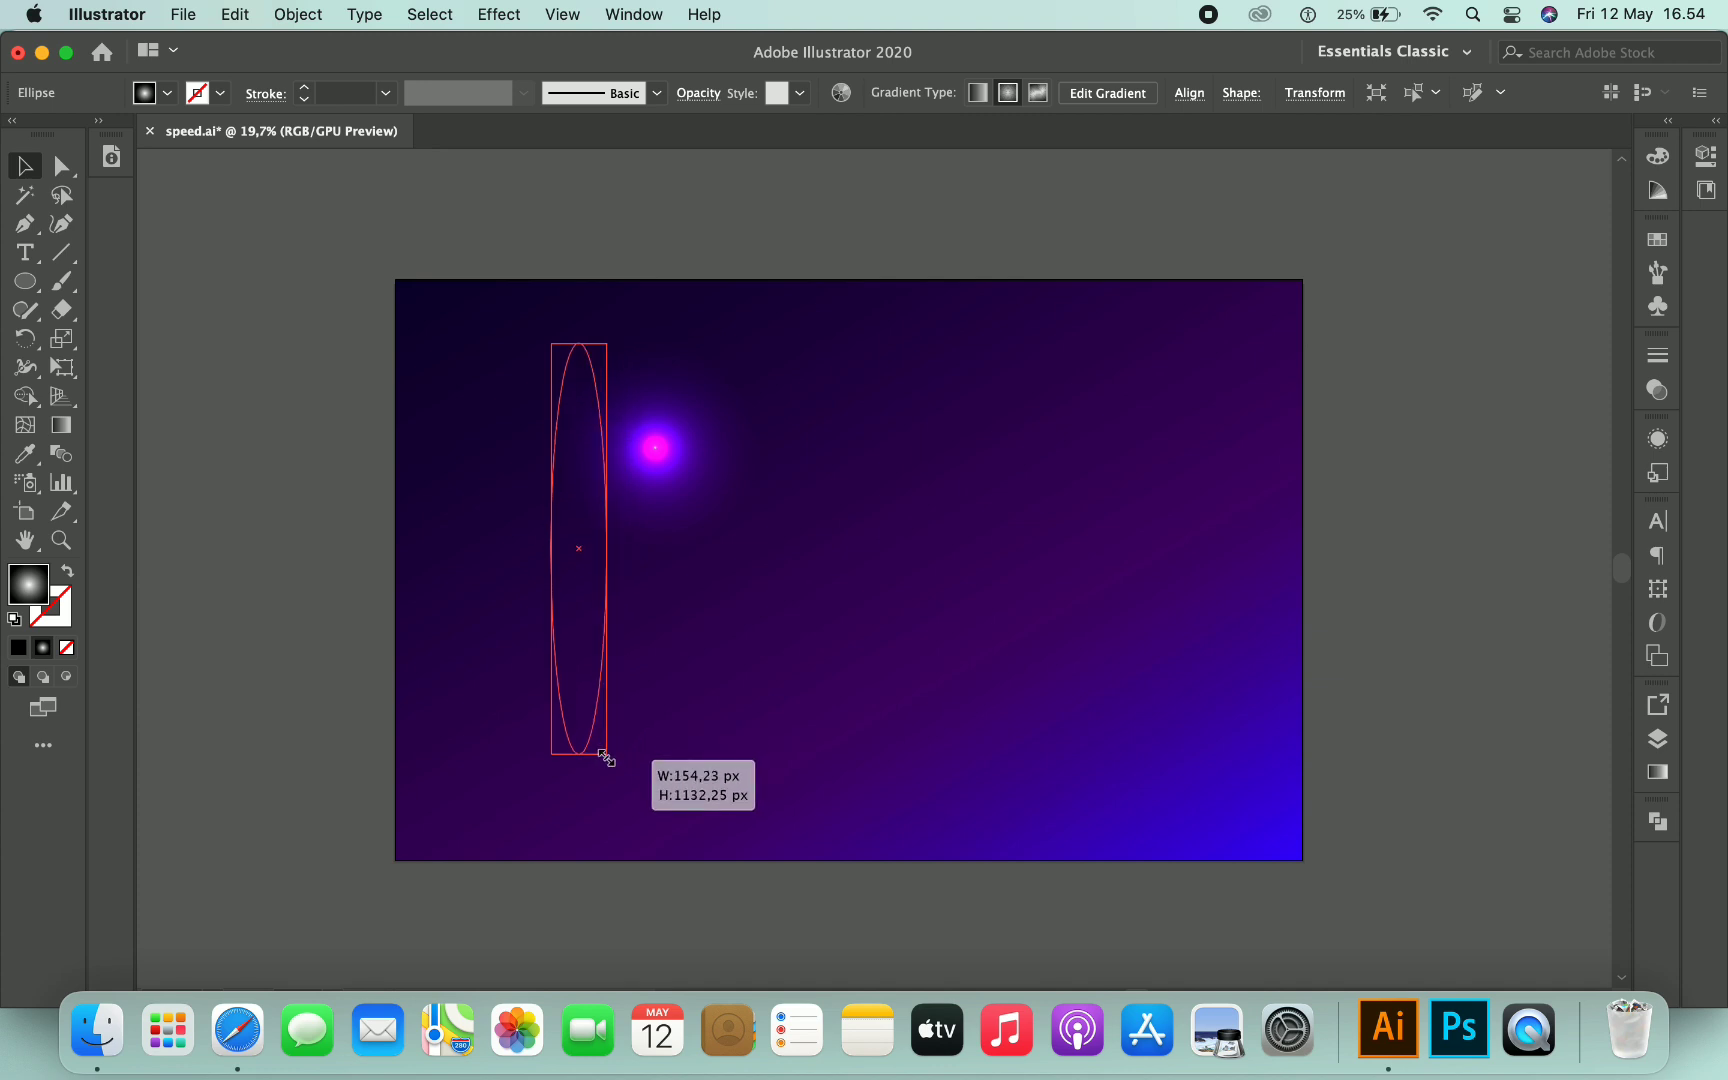
{"action": "left_click_drag", "start_coordinate": [616, 547], "coordinate": [548, 505]}
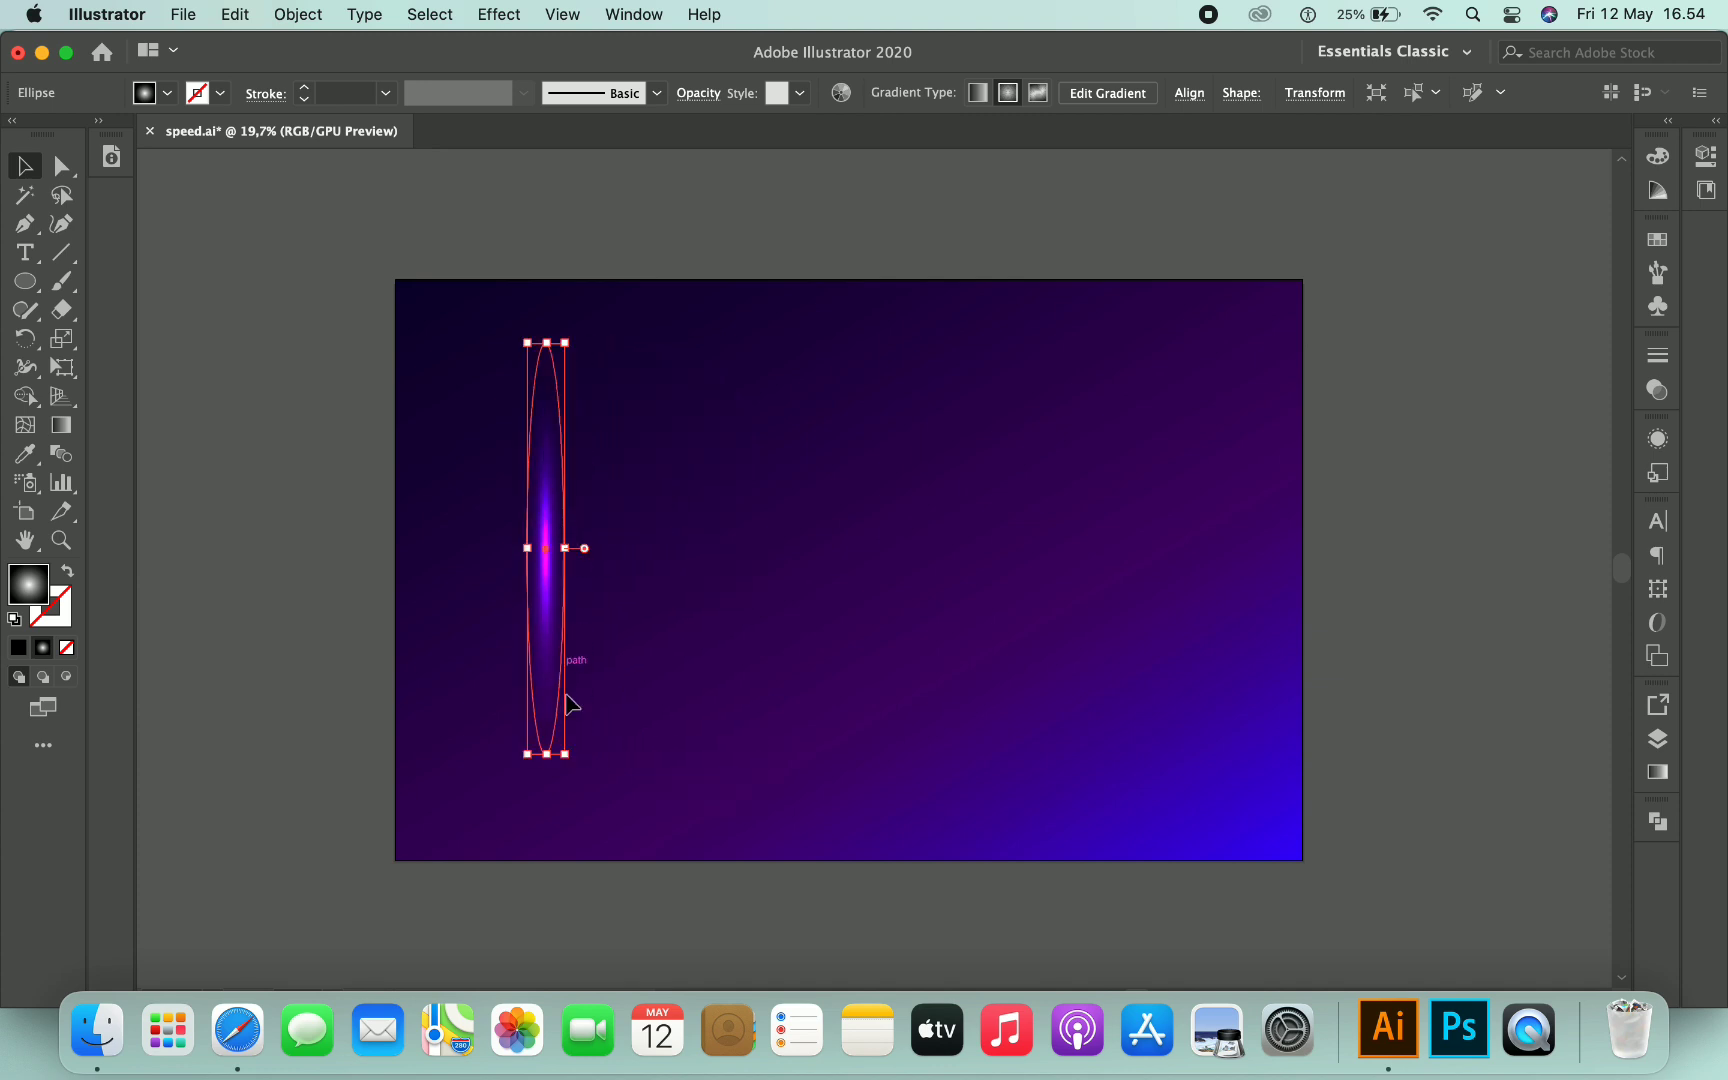
- Lengthen the ellipse further down toward the artboard's lower part
{"action": "left_click", "coordinate": [557, 790]}
{"action": "left_click", "coordinate": [557, 700]}
{"action": "left_click_drag", "start_coordinate": [565, 754], "coordinate": [553, 792]}
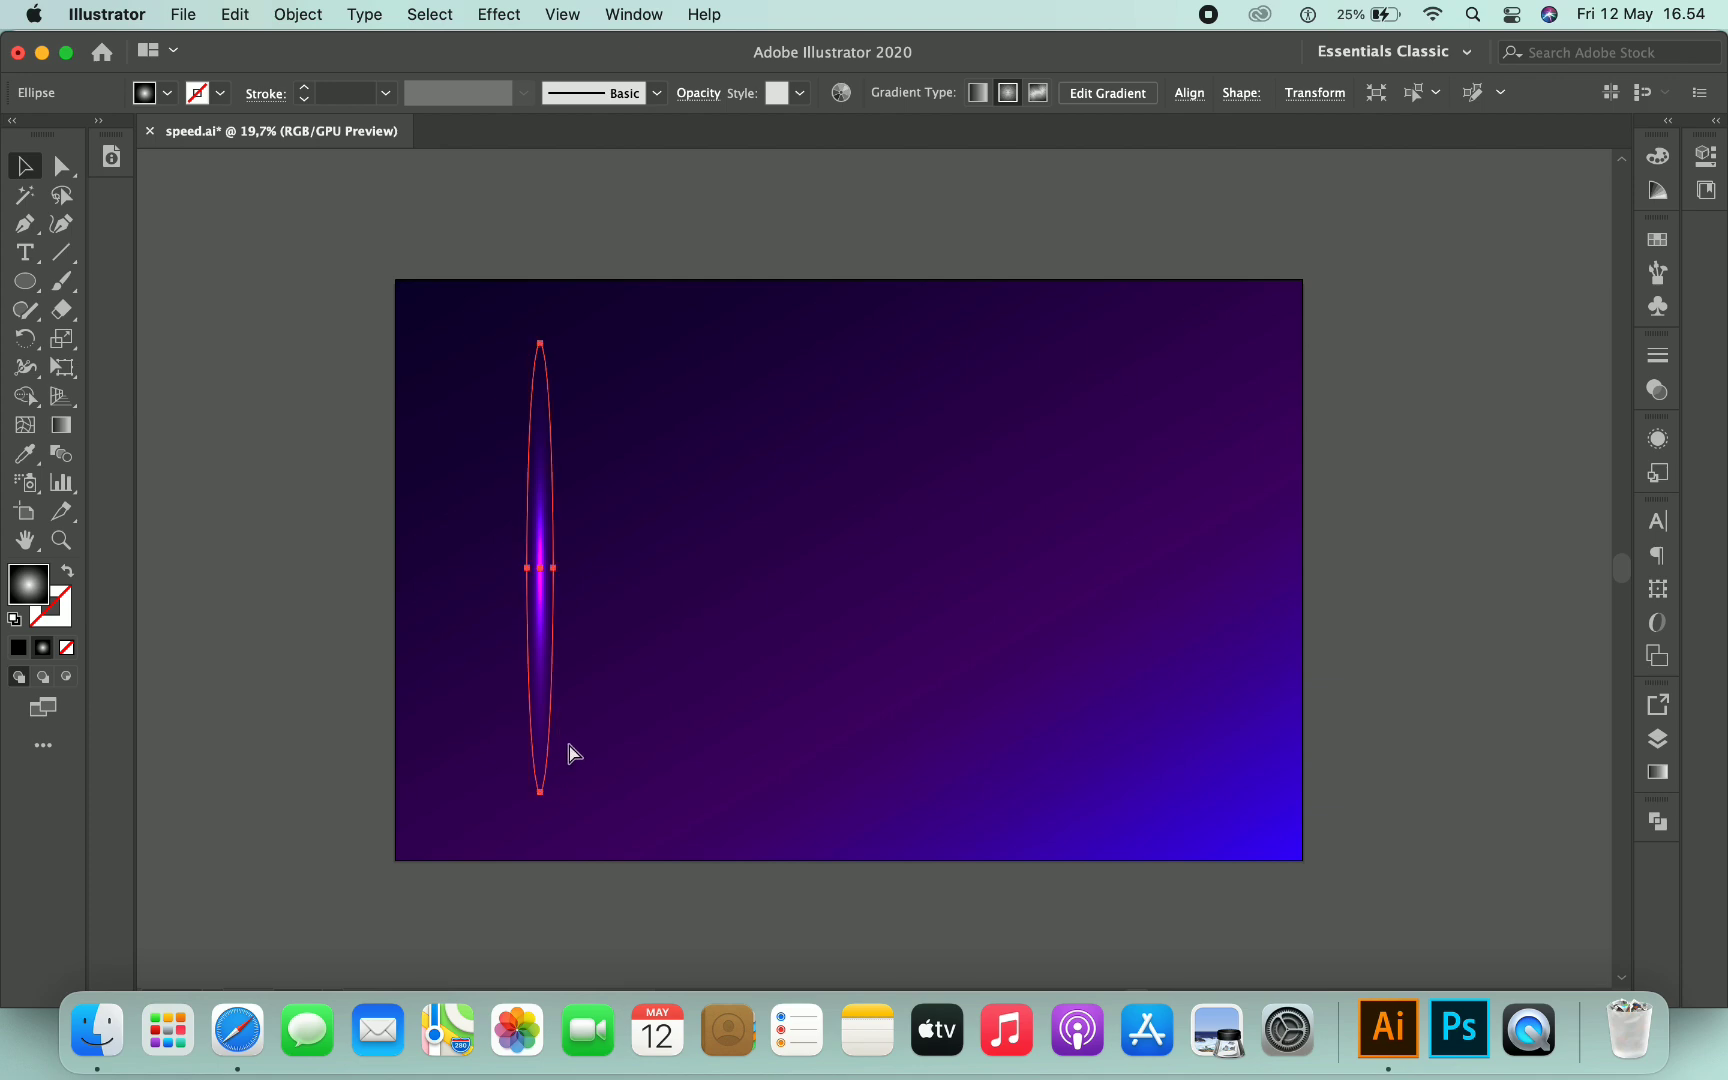
- Duplicate the ellipse in front and move the copy to the right
{"action": "left_click", "coordinate": [316, 20]}
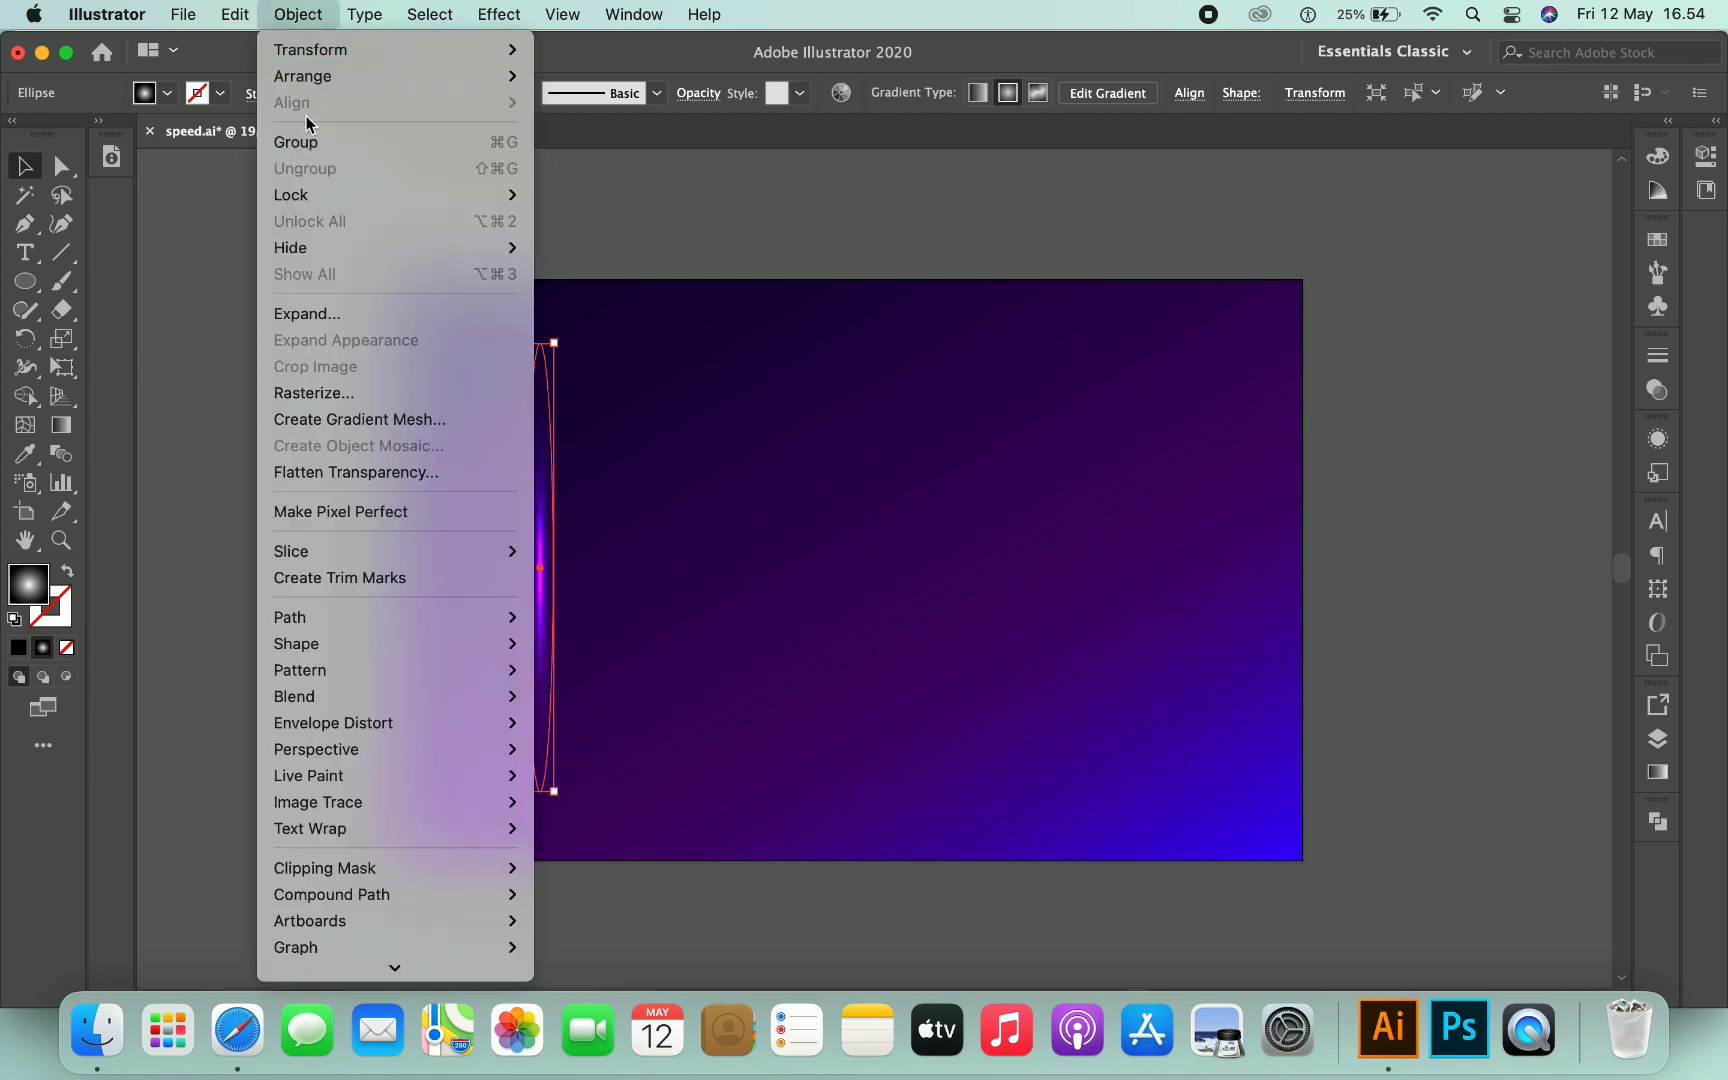
{"action": "left_click", "coordinate": [262, 145]}
{"action": "left_click", "coordinate": [238, 18]}
{"action": "left_click", "coordinate": [276, 195]}
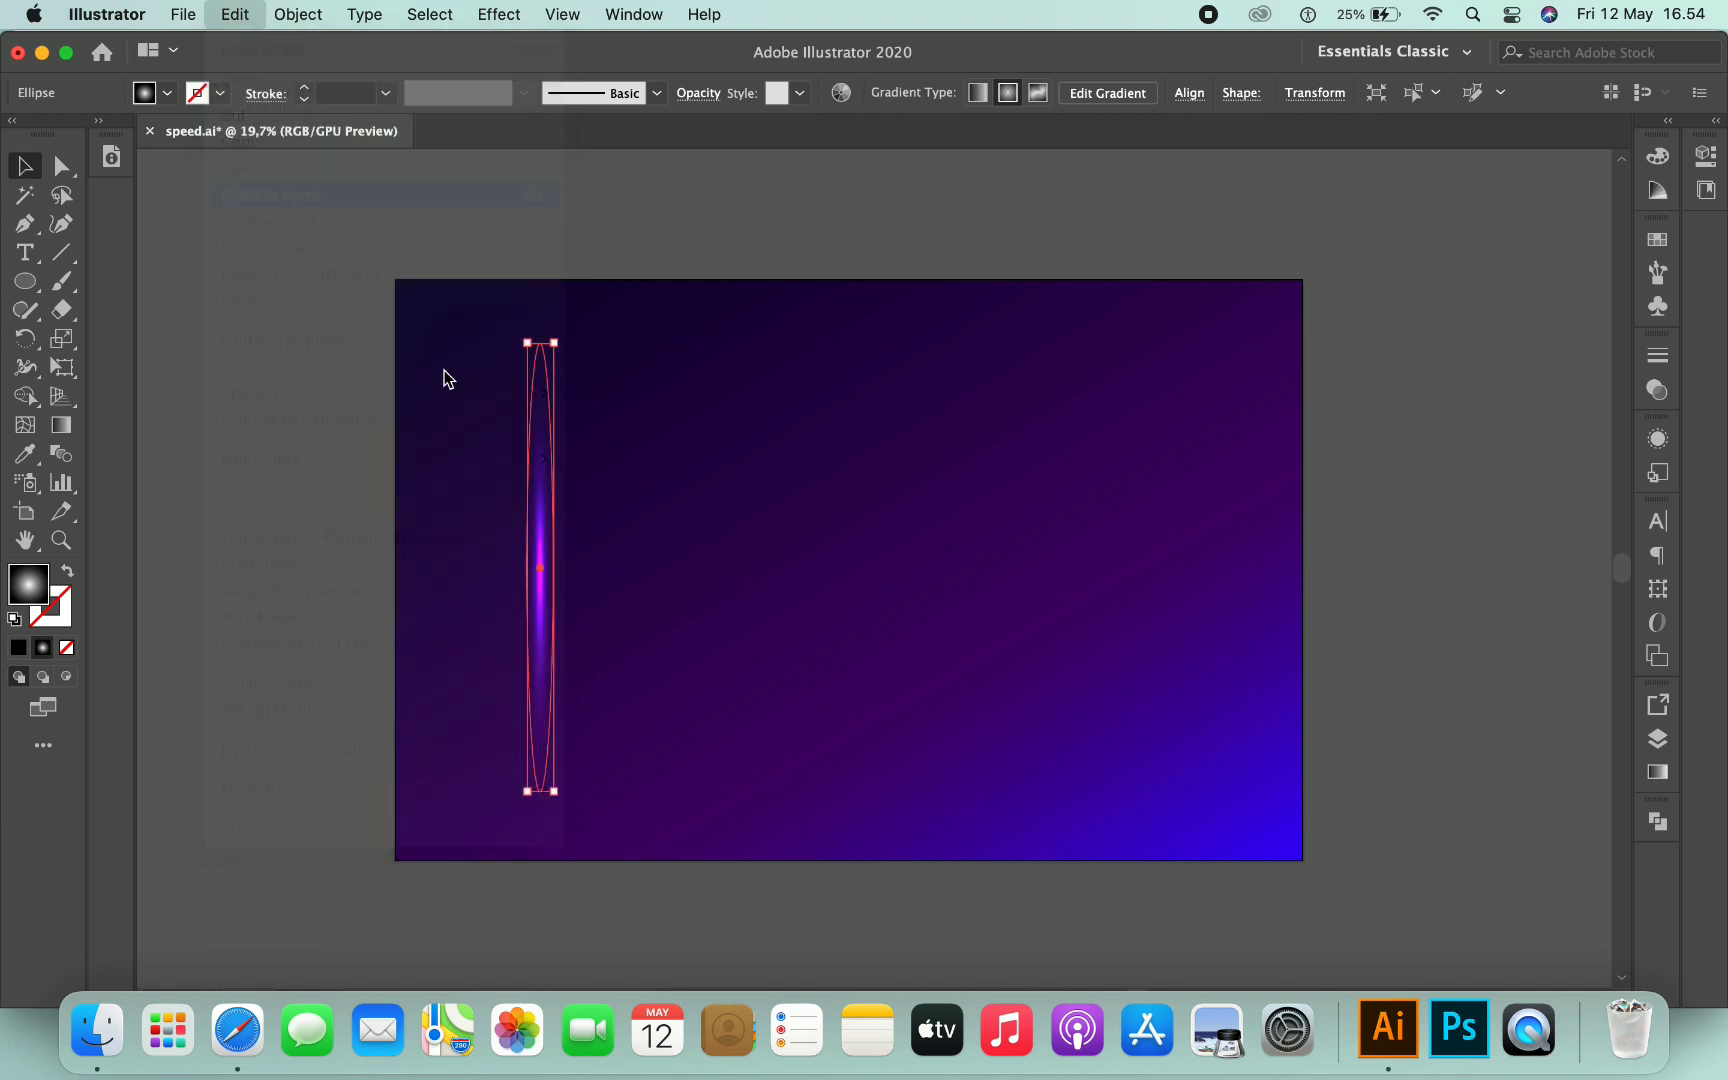
{"action": "left_click_drag", "start_coordinate": [550, 545], "coordinate": [648, 553]}
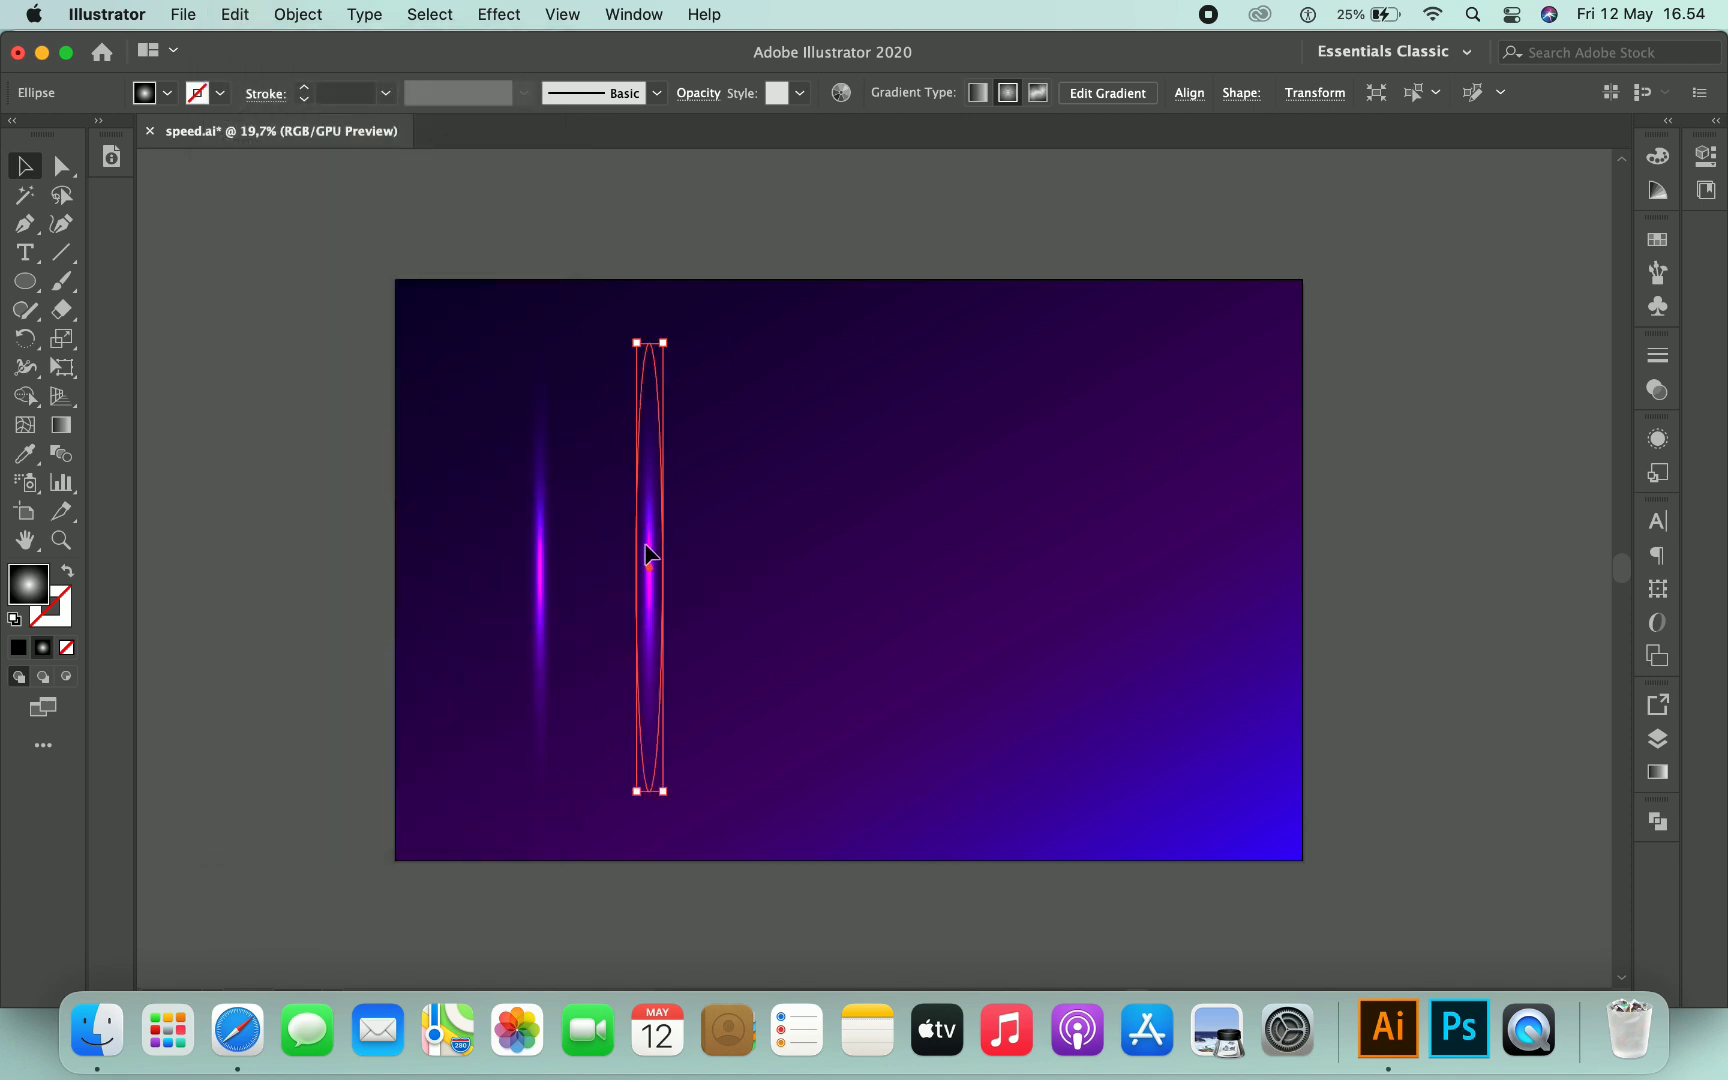
- Paste another ellipse copy in front and move it further right, making three streaks
{"action": "left_click", "coordinate": [249, 18]}
{"action": "left_click", "coordinate": [276, 190]}
{"action": "left_click_drag", "start_coordinate": [537, 557], "coordinate": [747, 580]}
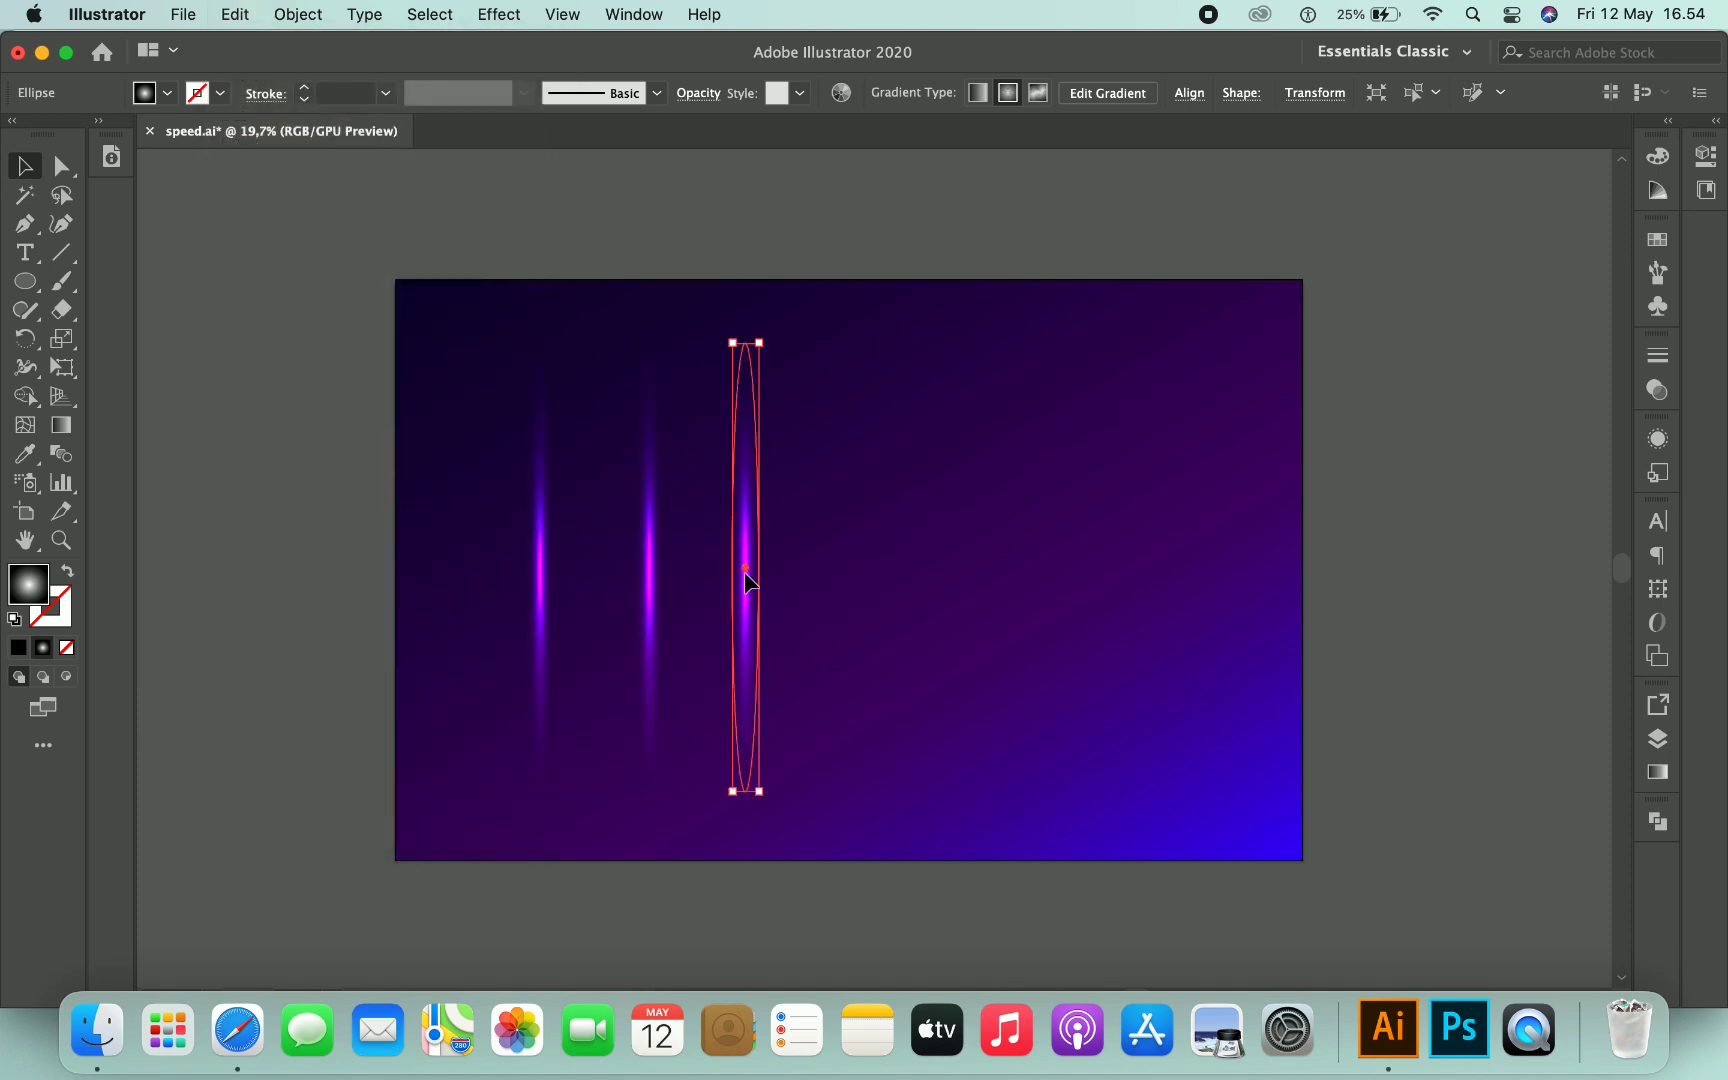
- Change the middle ellipse's gradient centre colour to yellow
{"action": "left_click", "coordinate": [648, 580]}
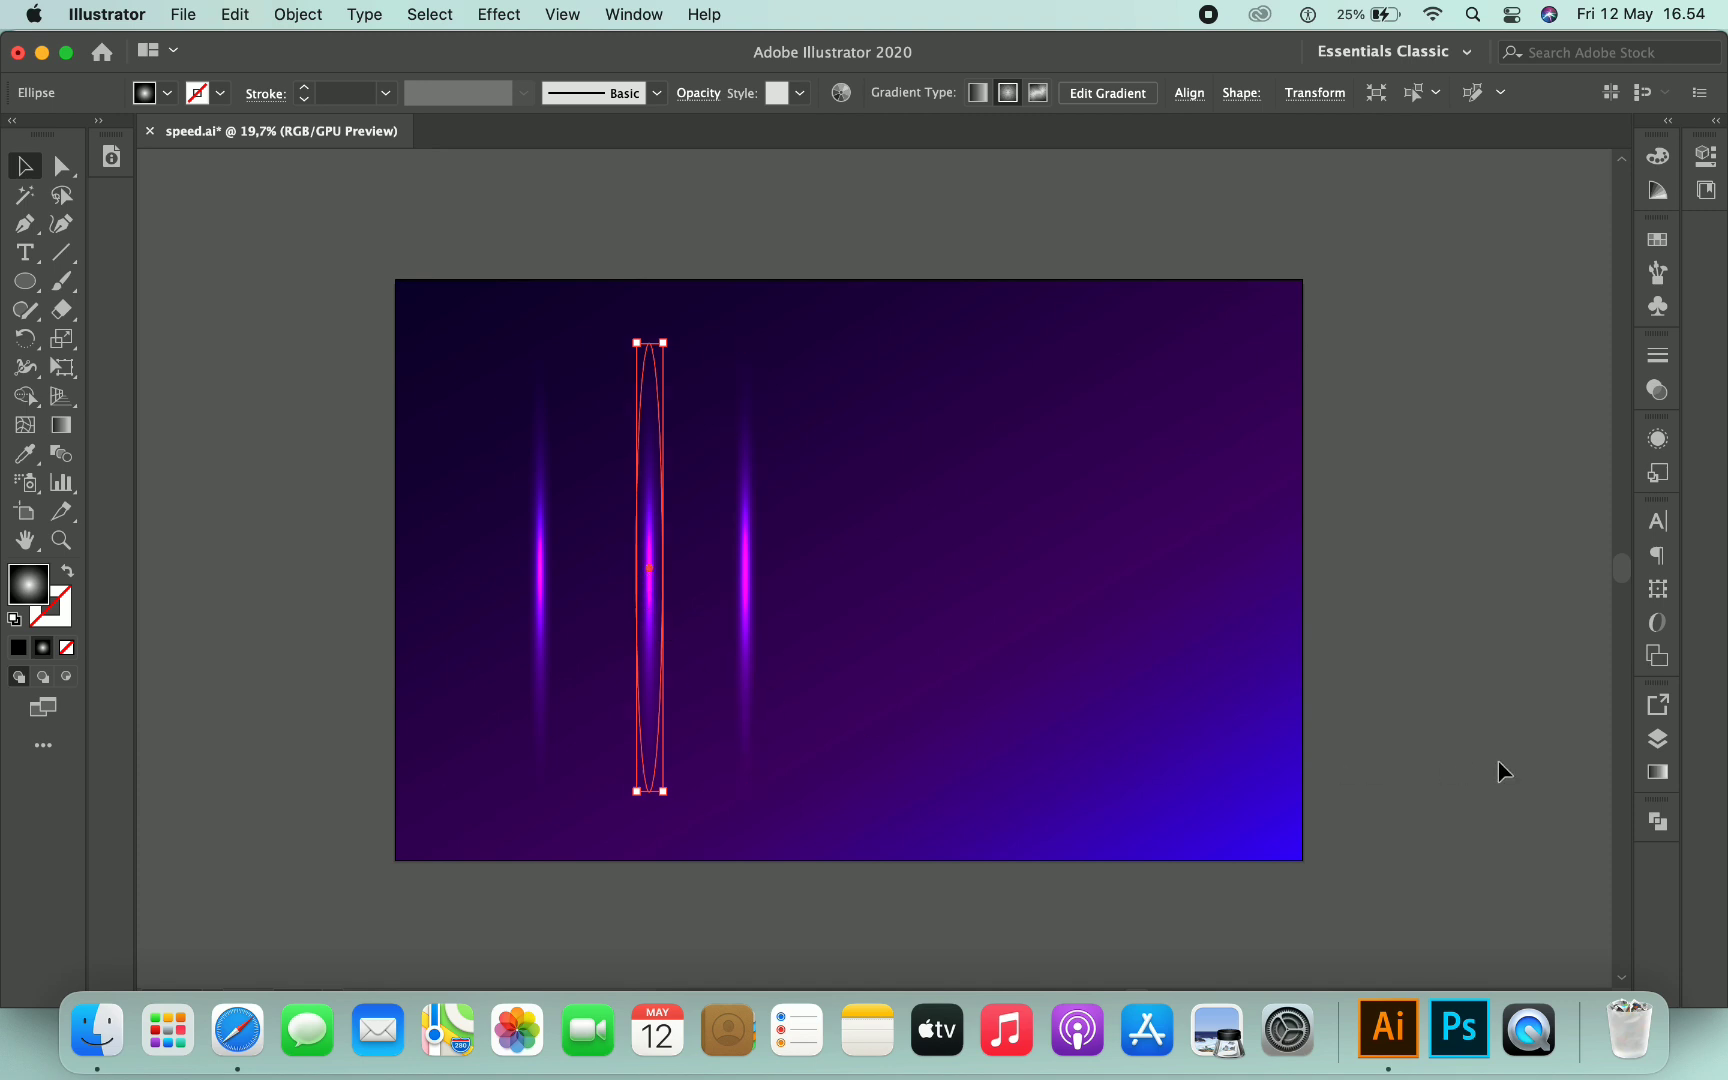
{"action": "left_click", "coordinate": [1657, 775]}
{"action": "double_click", "coordinate": [1363, 909]}
{"action": "left_click_drag", "start_coordinate": [1399, 783], "coordinate": [1372, 781]}
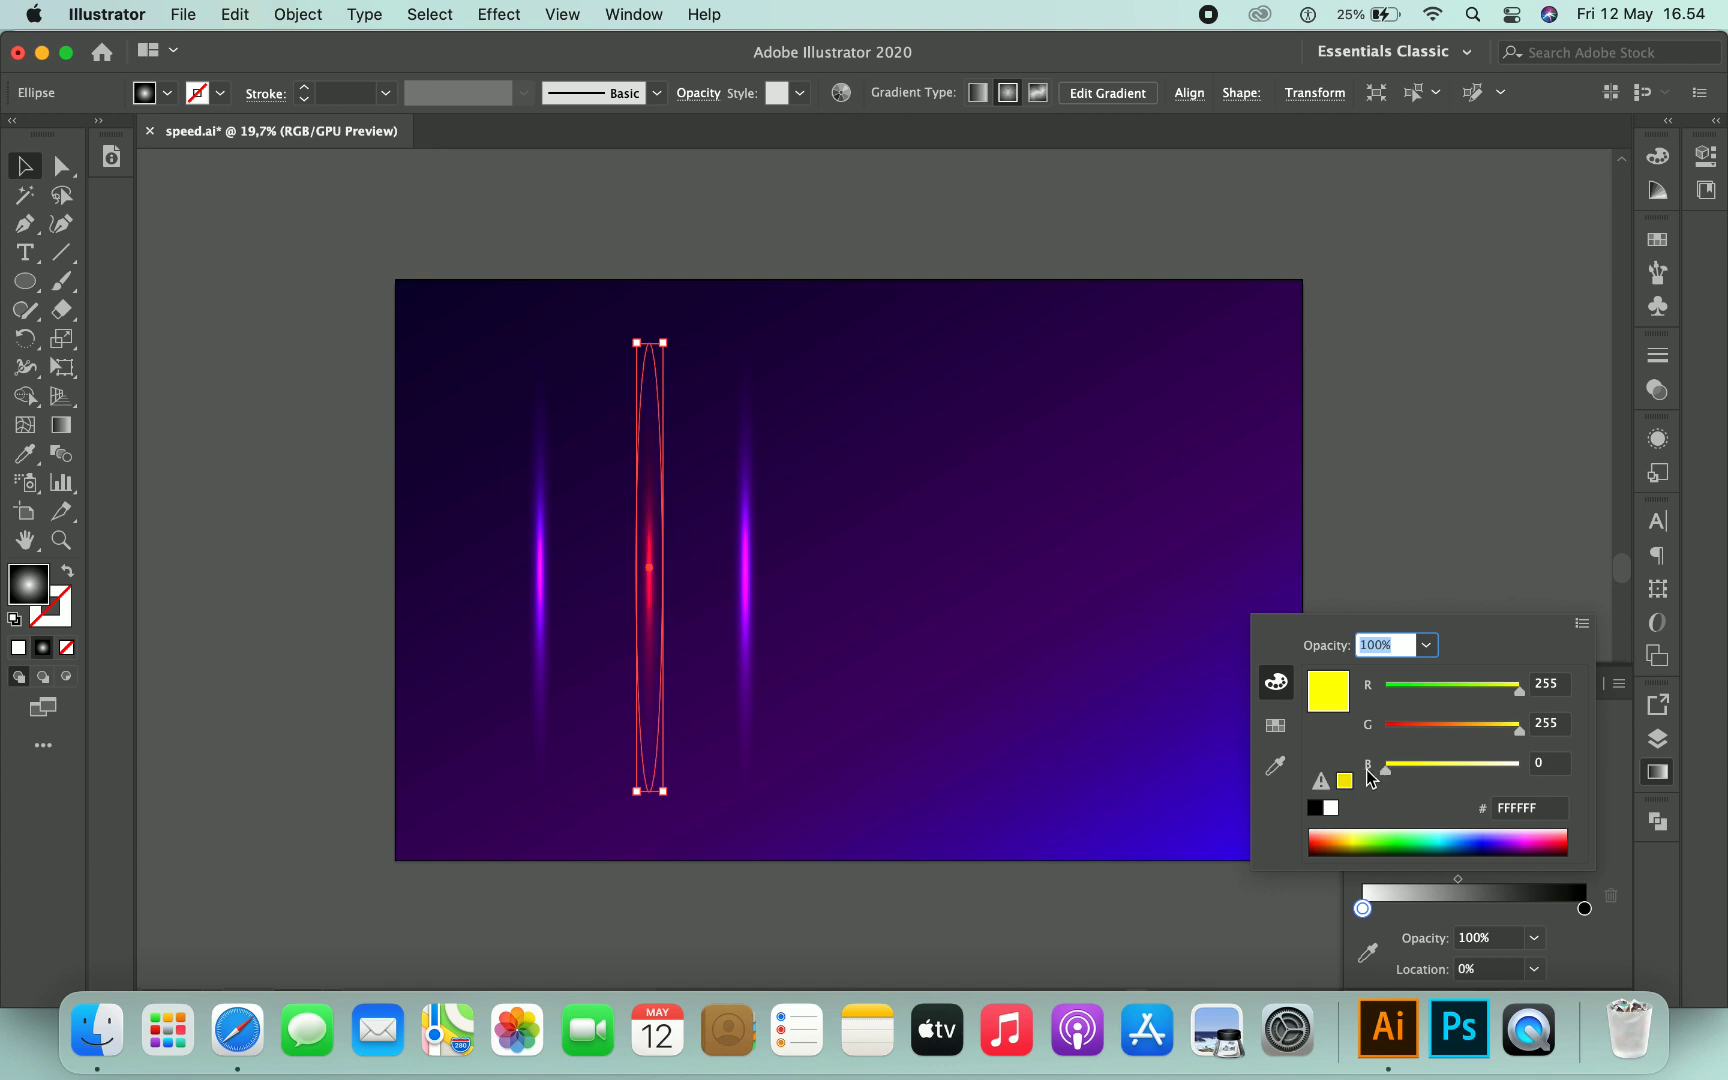
{"action": "left_click", "coordinate": [1607, 798]}
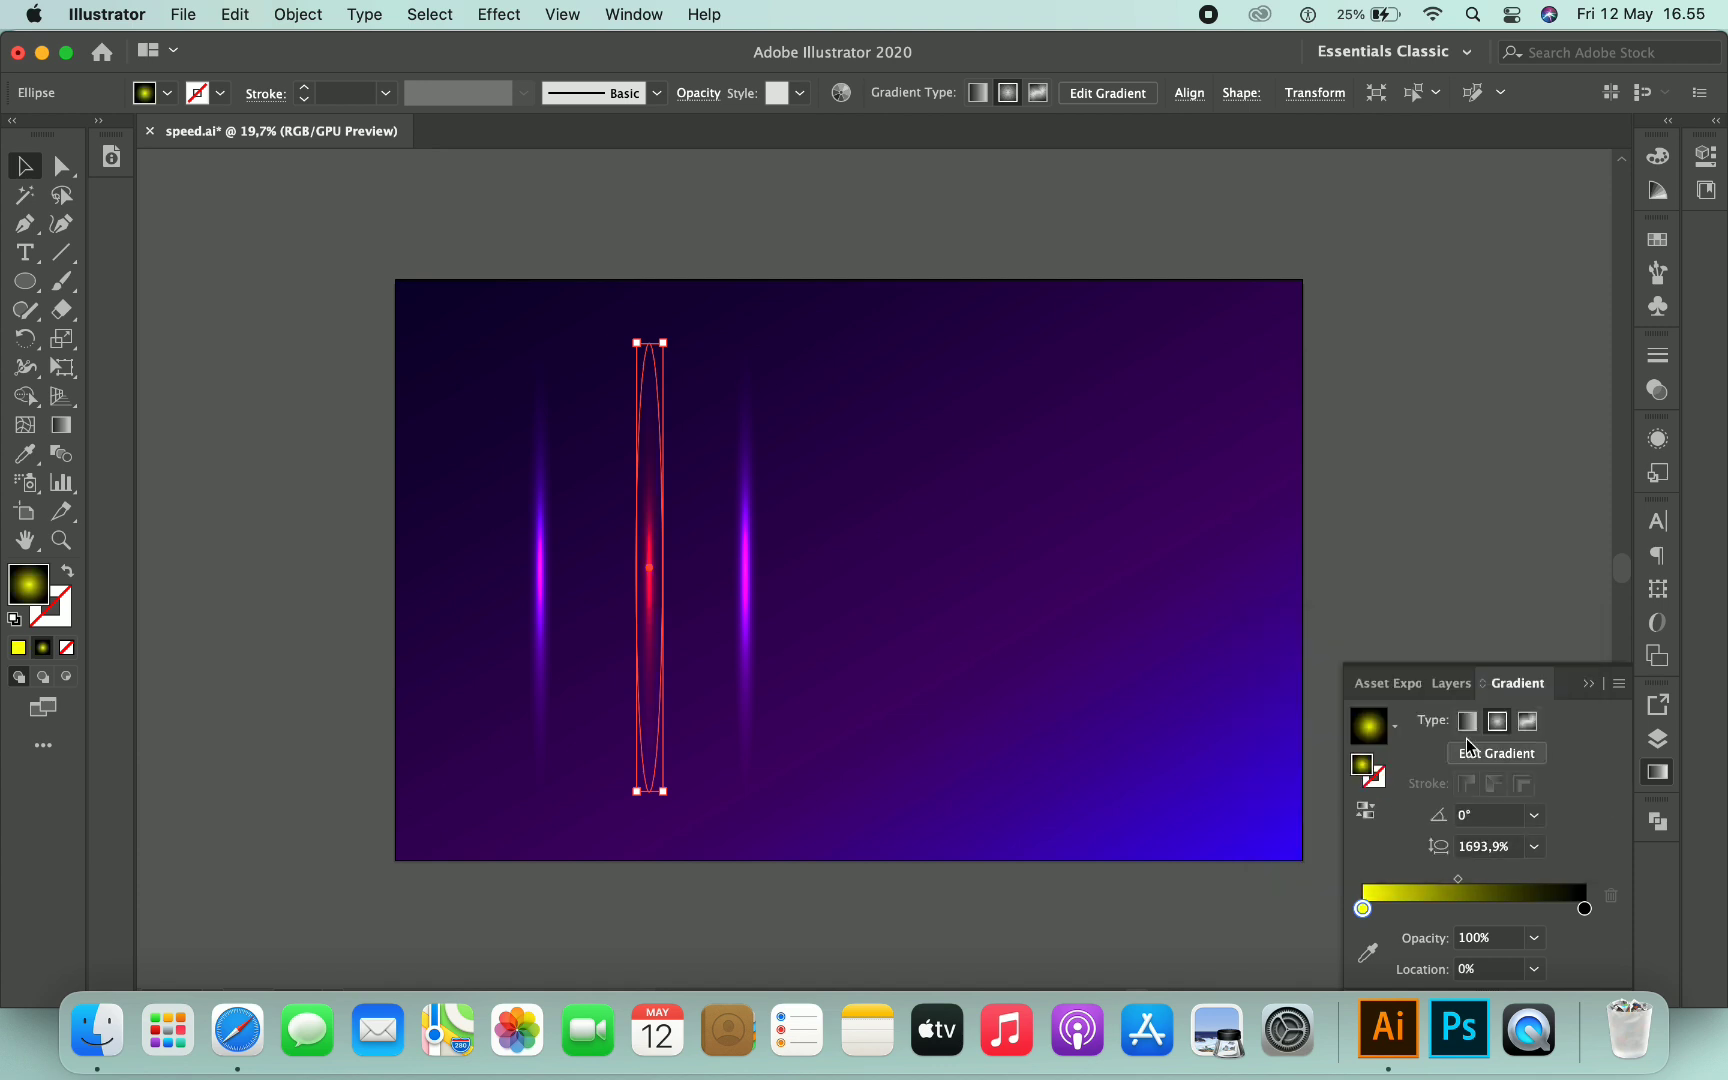
- Change the right ellipse's gradient centre colour to a blue
{"action": "left_click", "coordinate": [748, 585]}
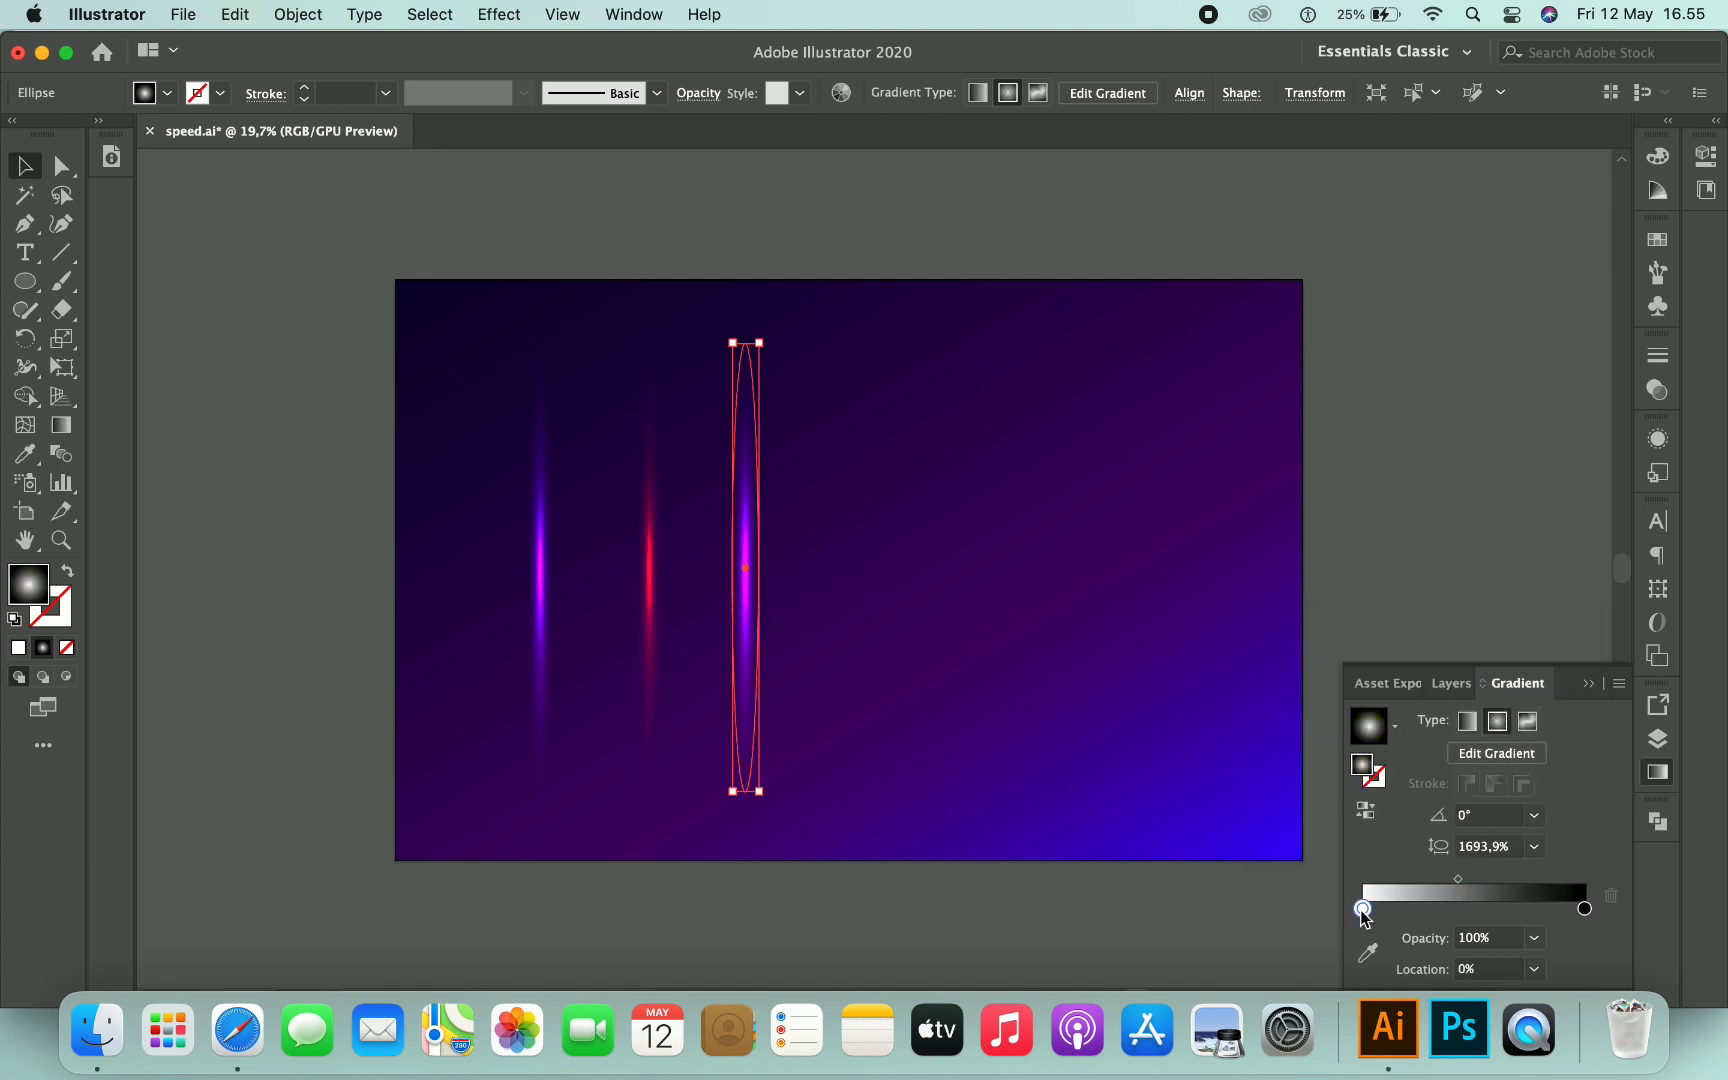
{"action": "double_click", "coordinate": [1363, 909]}
{"action": "left_click_drag", "start_coordinate": [1519, 688], "coordinate": [1386, 690]}
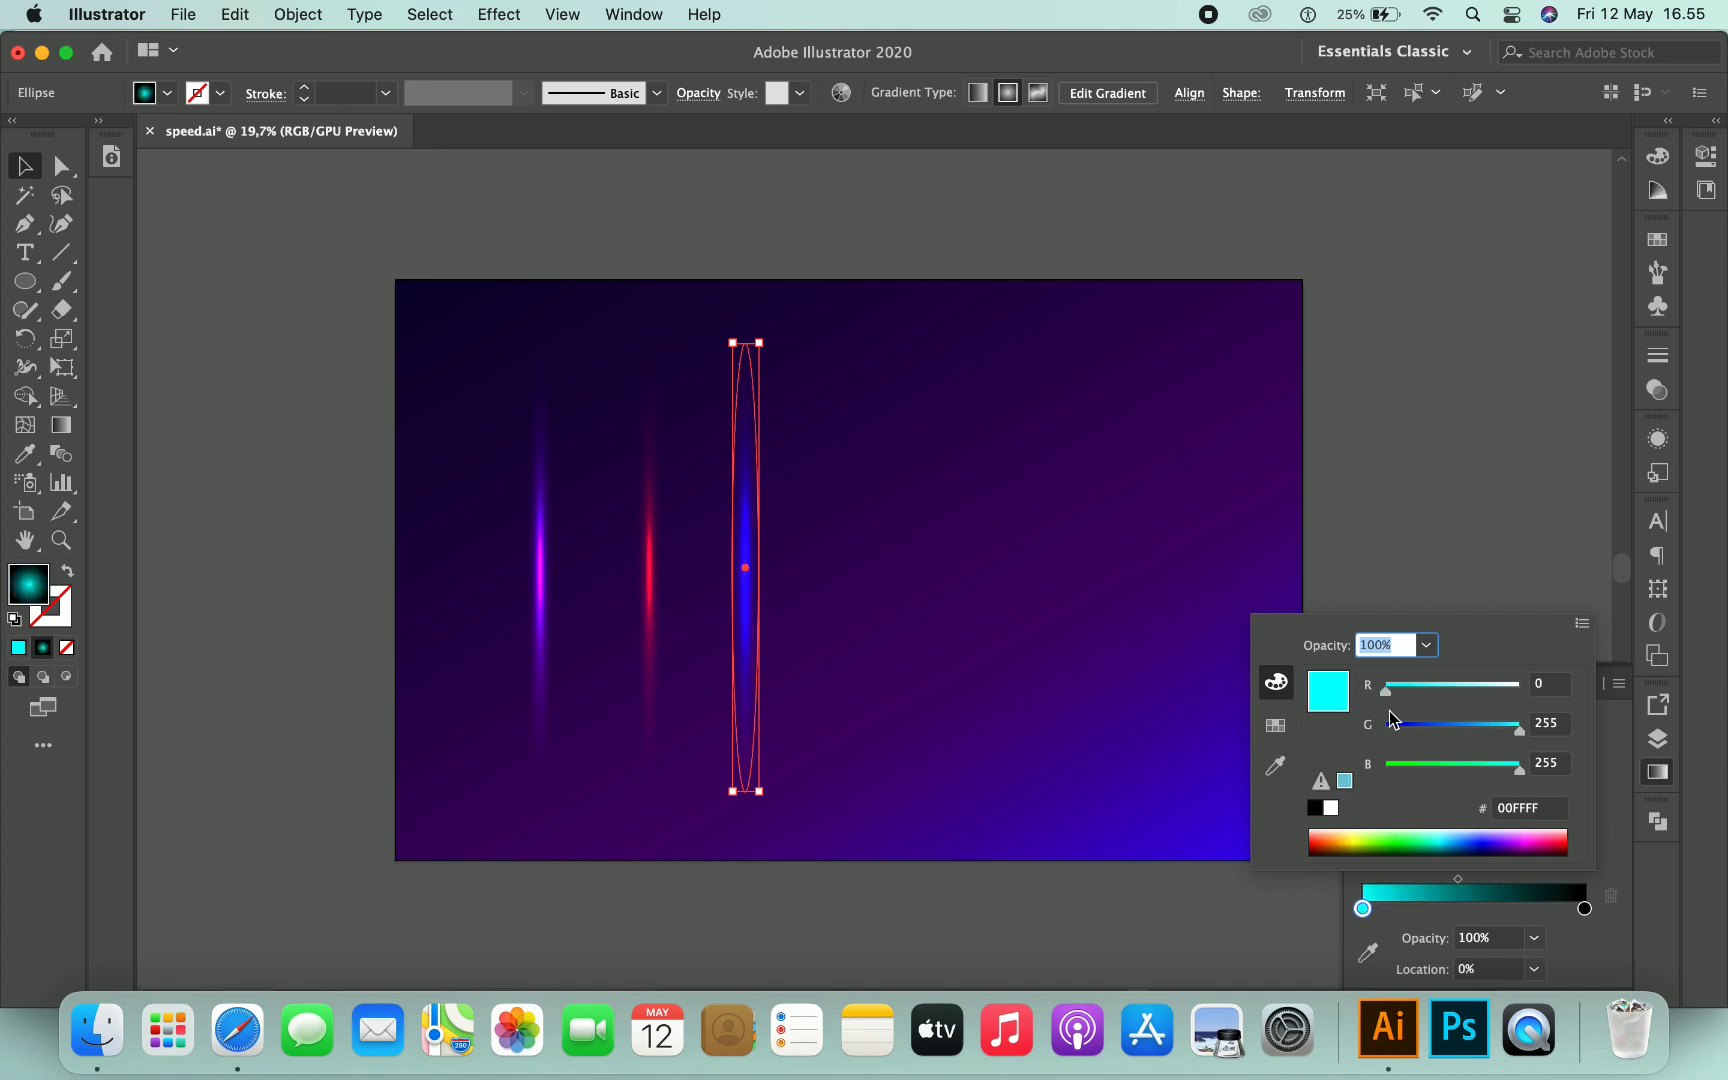
{"action": "left_click_drag", "start_coordinate": [1474, 735], "coordinate": [1445, 729]}
{"action": "left_click", "coordinate": [1617, 724]}
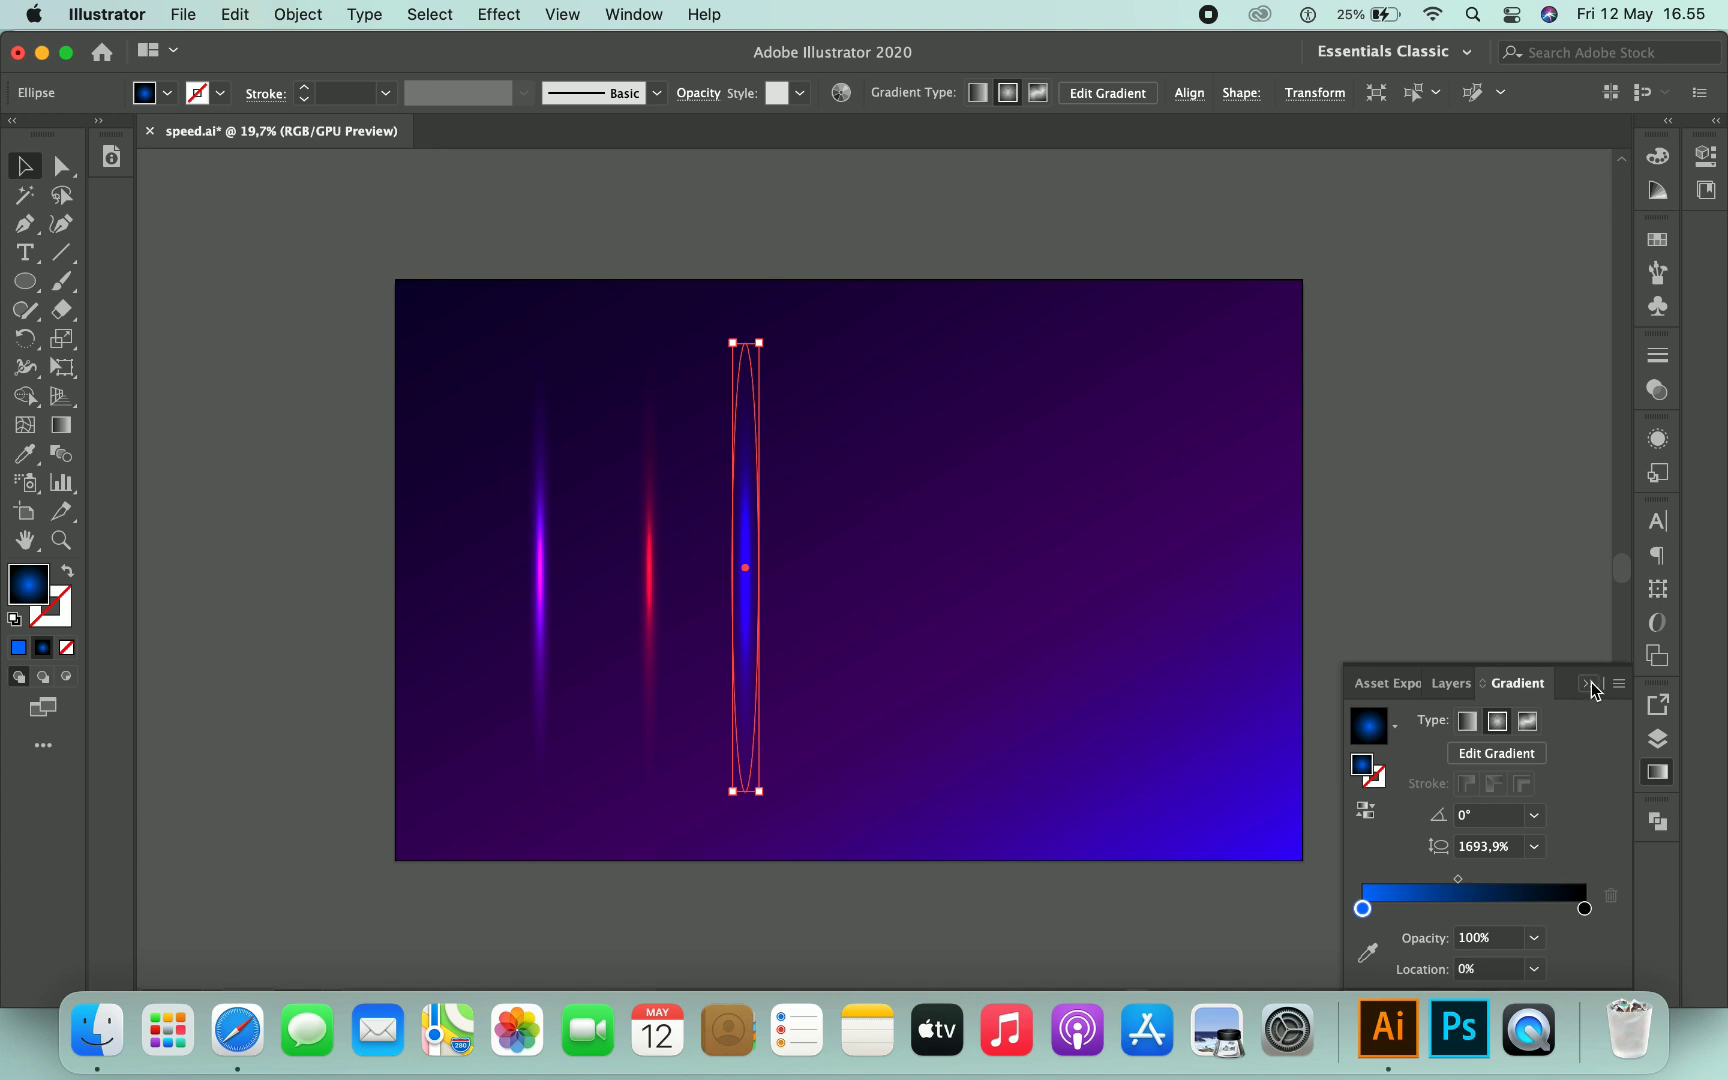
{"action": "left_click", "coordinate": [1590, 685]}
- Select all three ellipses and rotate them by -60°
{"action": "left_click", "coordinate": [1360, 618]}
{"action": "left_click_drag", "start_coordinate": [815, 424], "coordinate": [499, 676]}
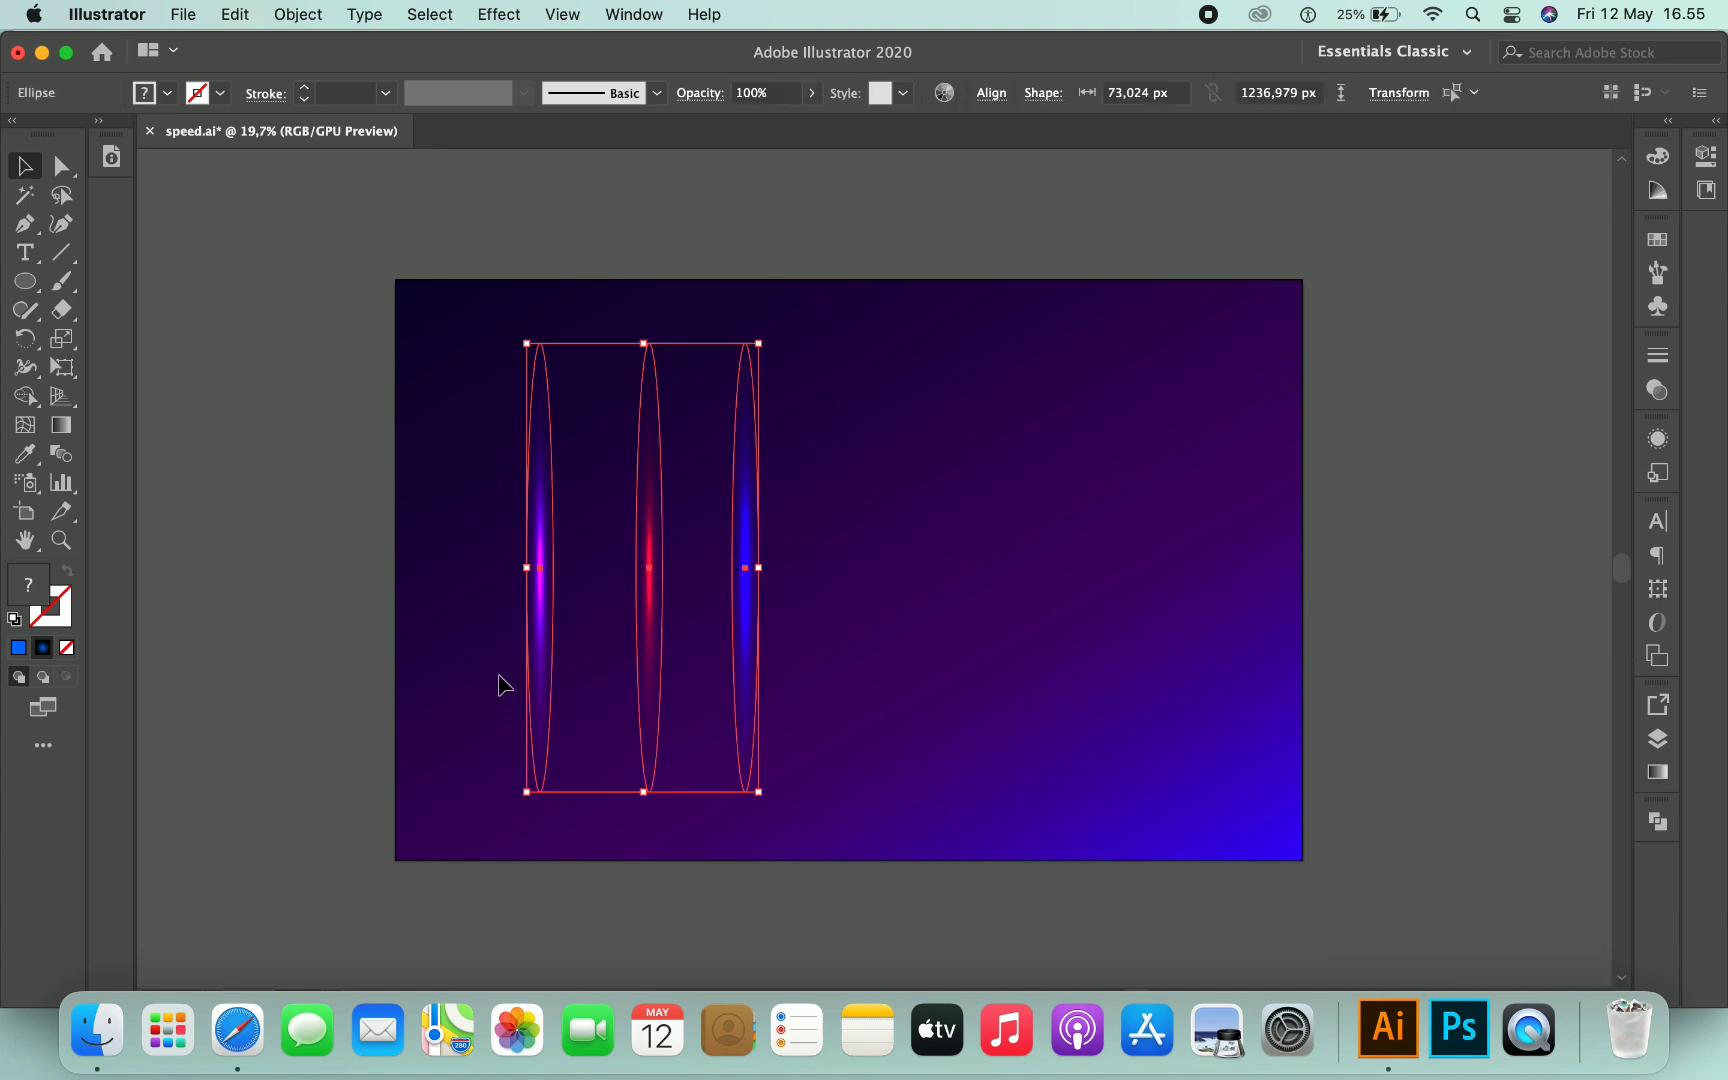
{"action": "right_click", "coordinate": [751, 457]}
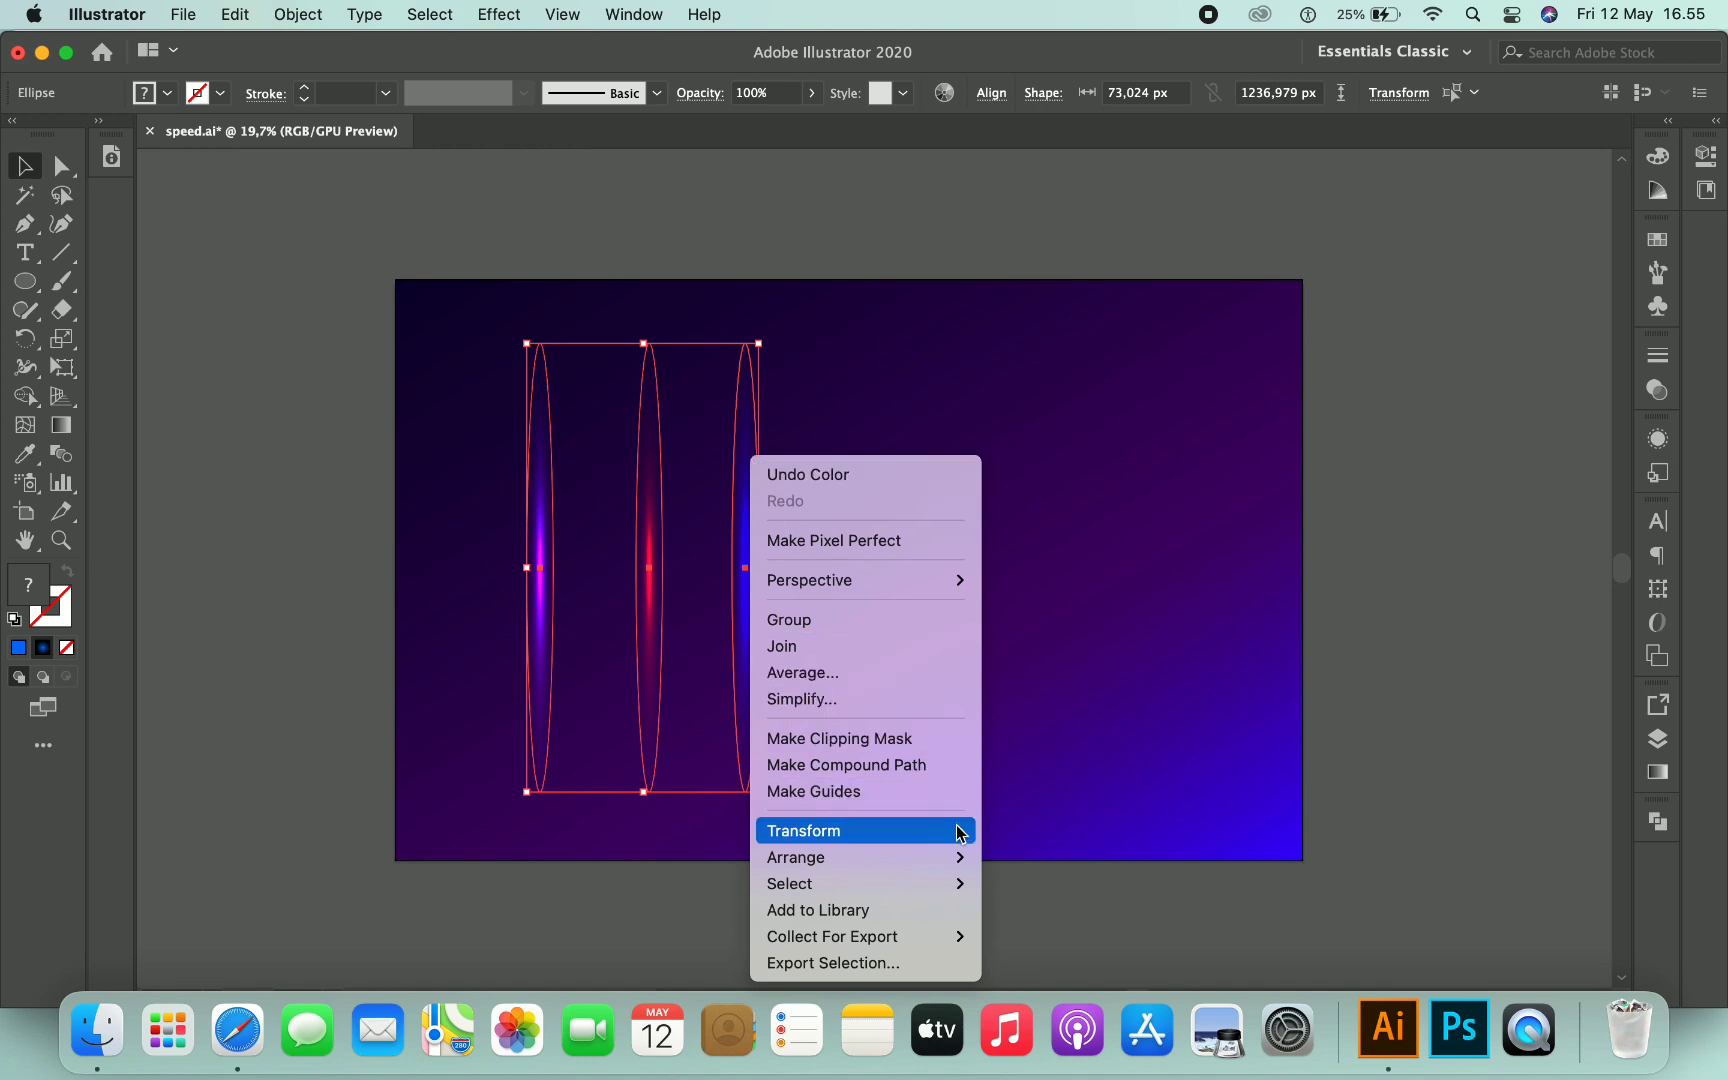
{"action": "mouse_move", "coordinate": [958, 833]}
{"action": "left_click", "coordinate": [1010, 806]}
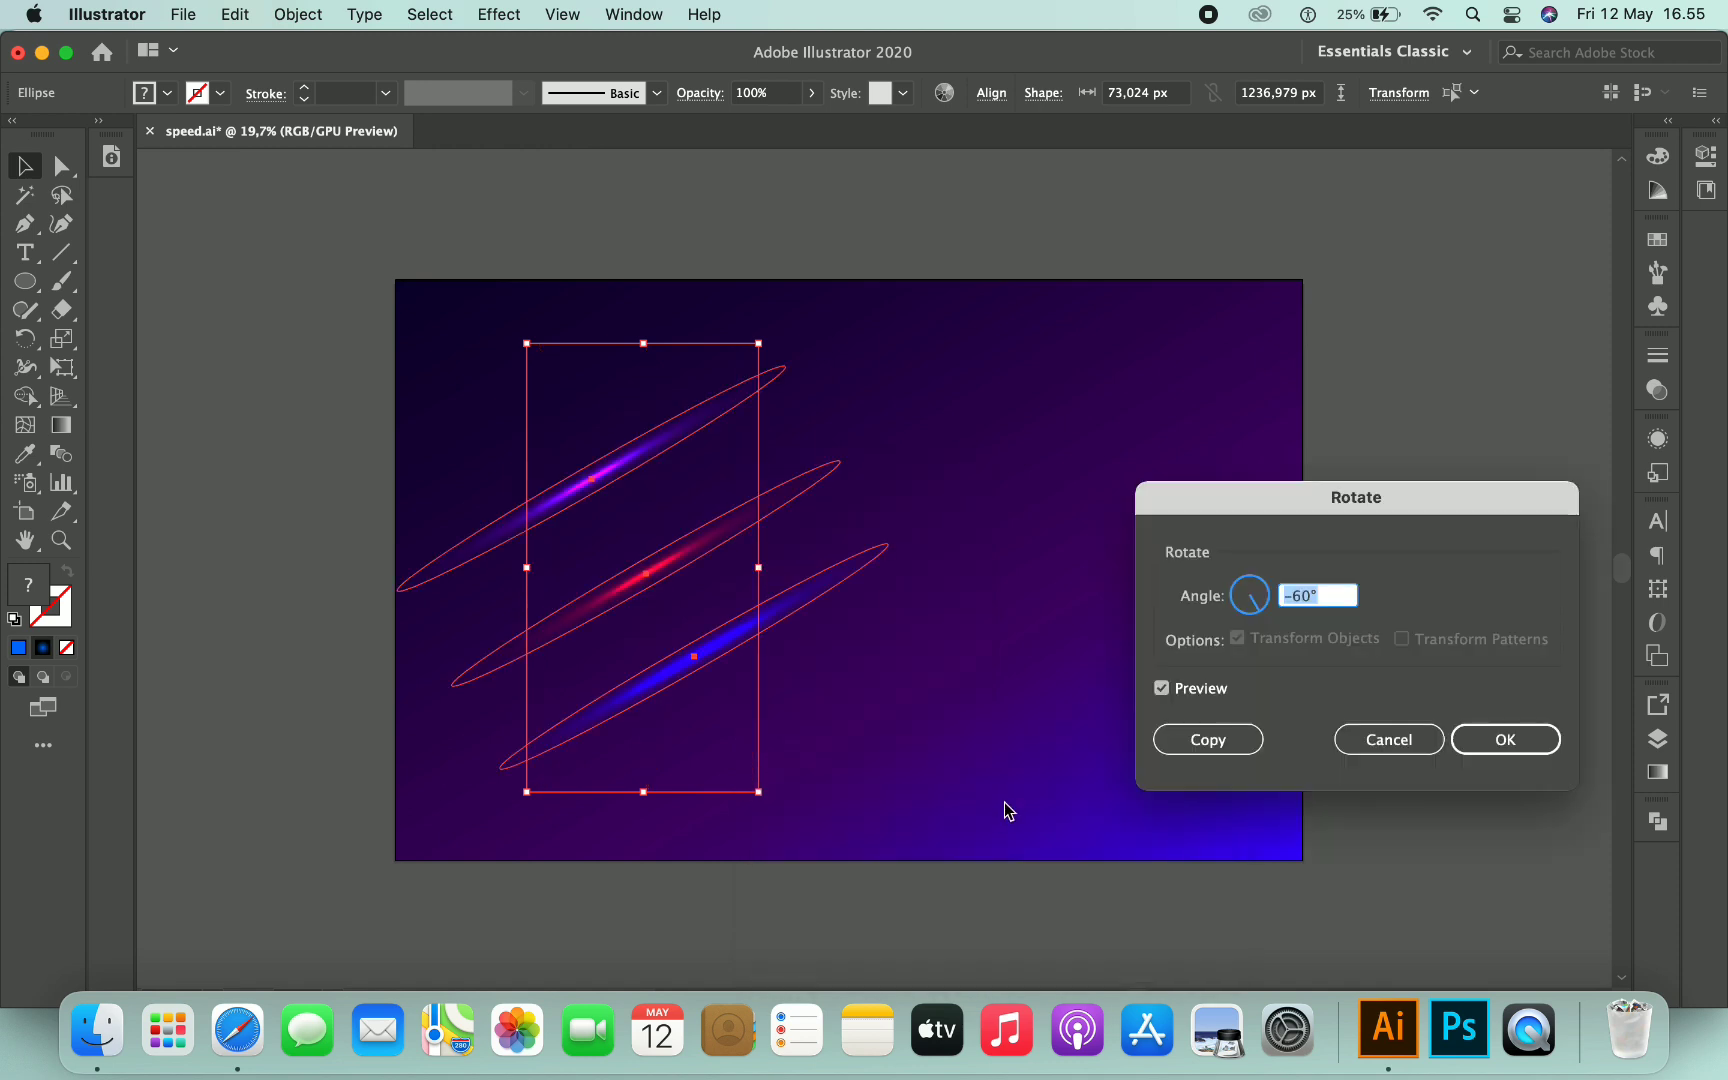
{"action": "left_click", "coordinate": [1327, 594]}
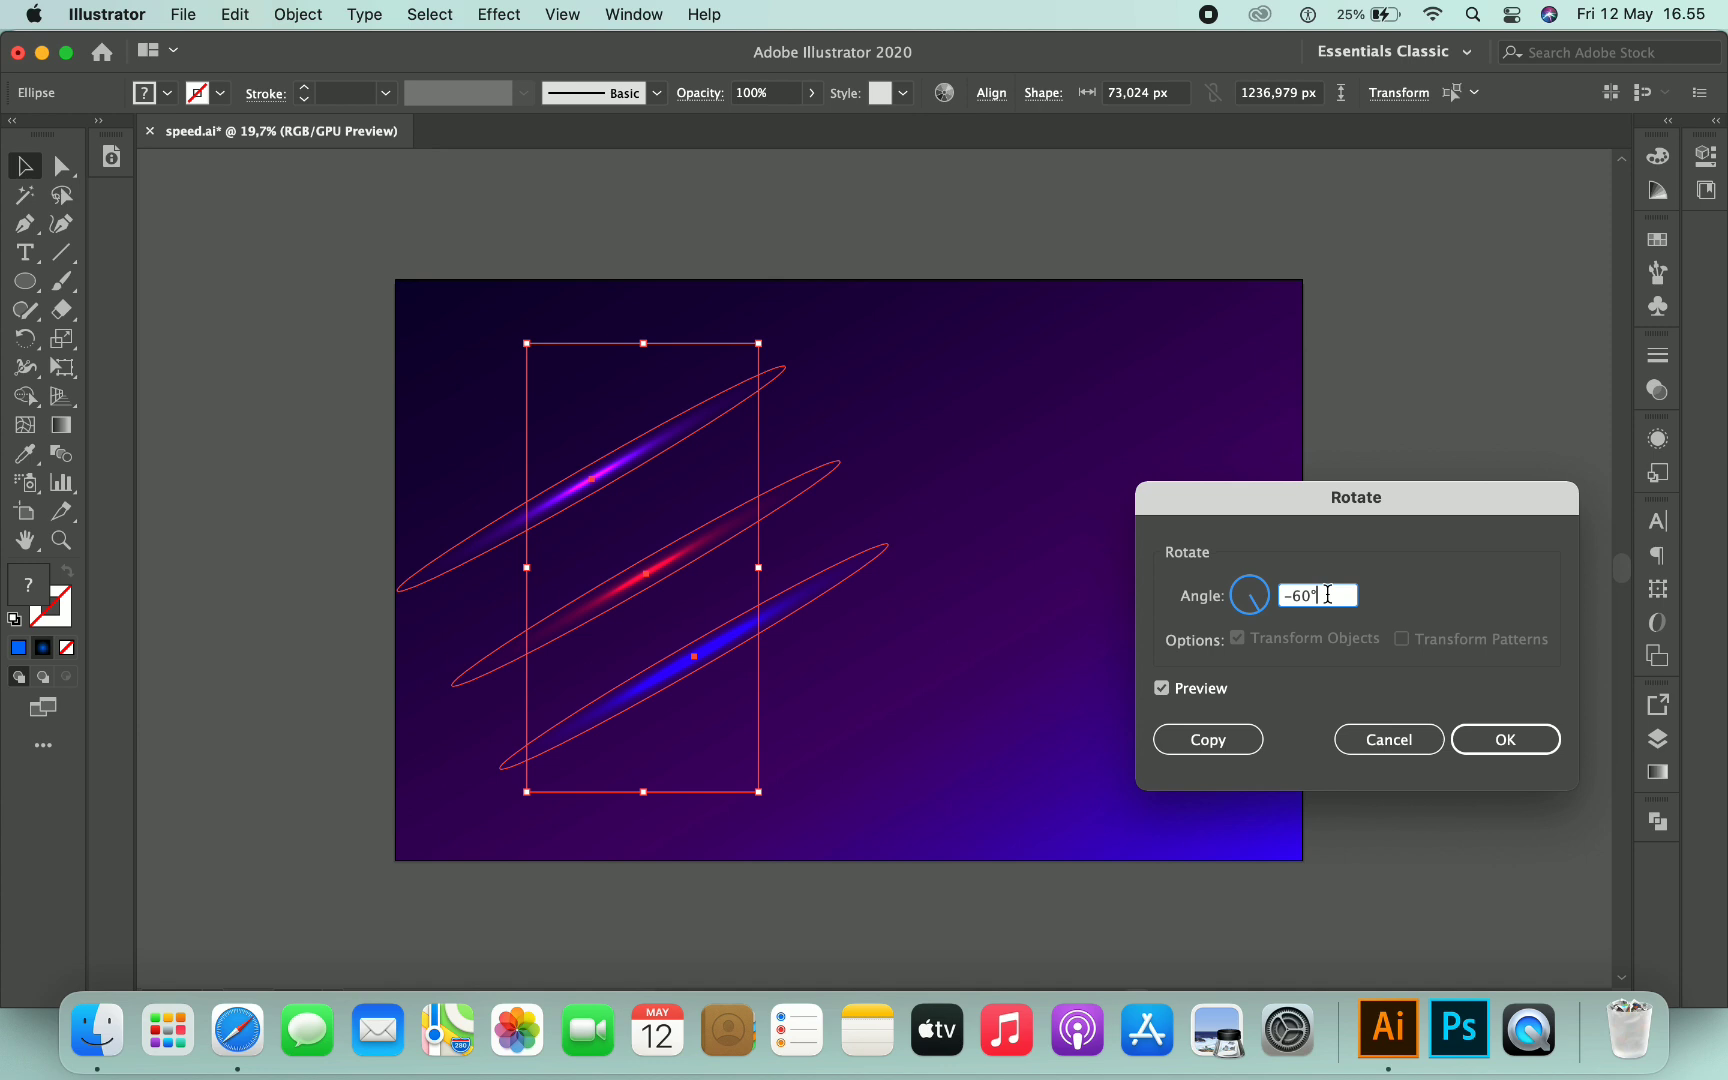
{"action": "left_click", "coordinate": [1500, 751]}
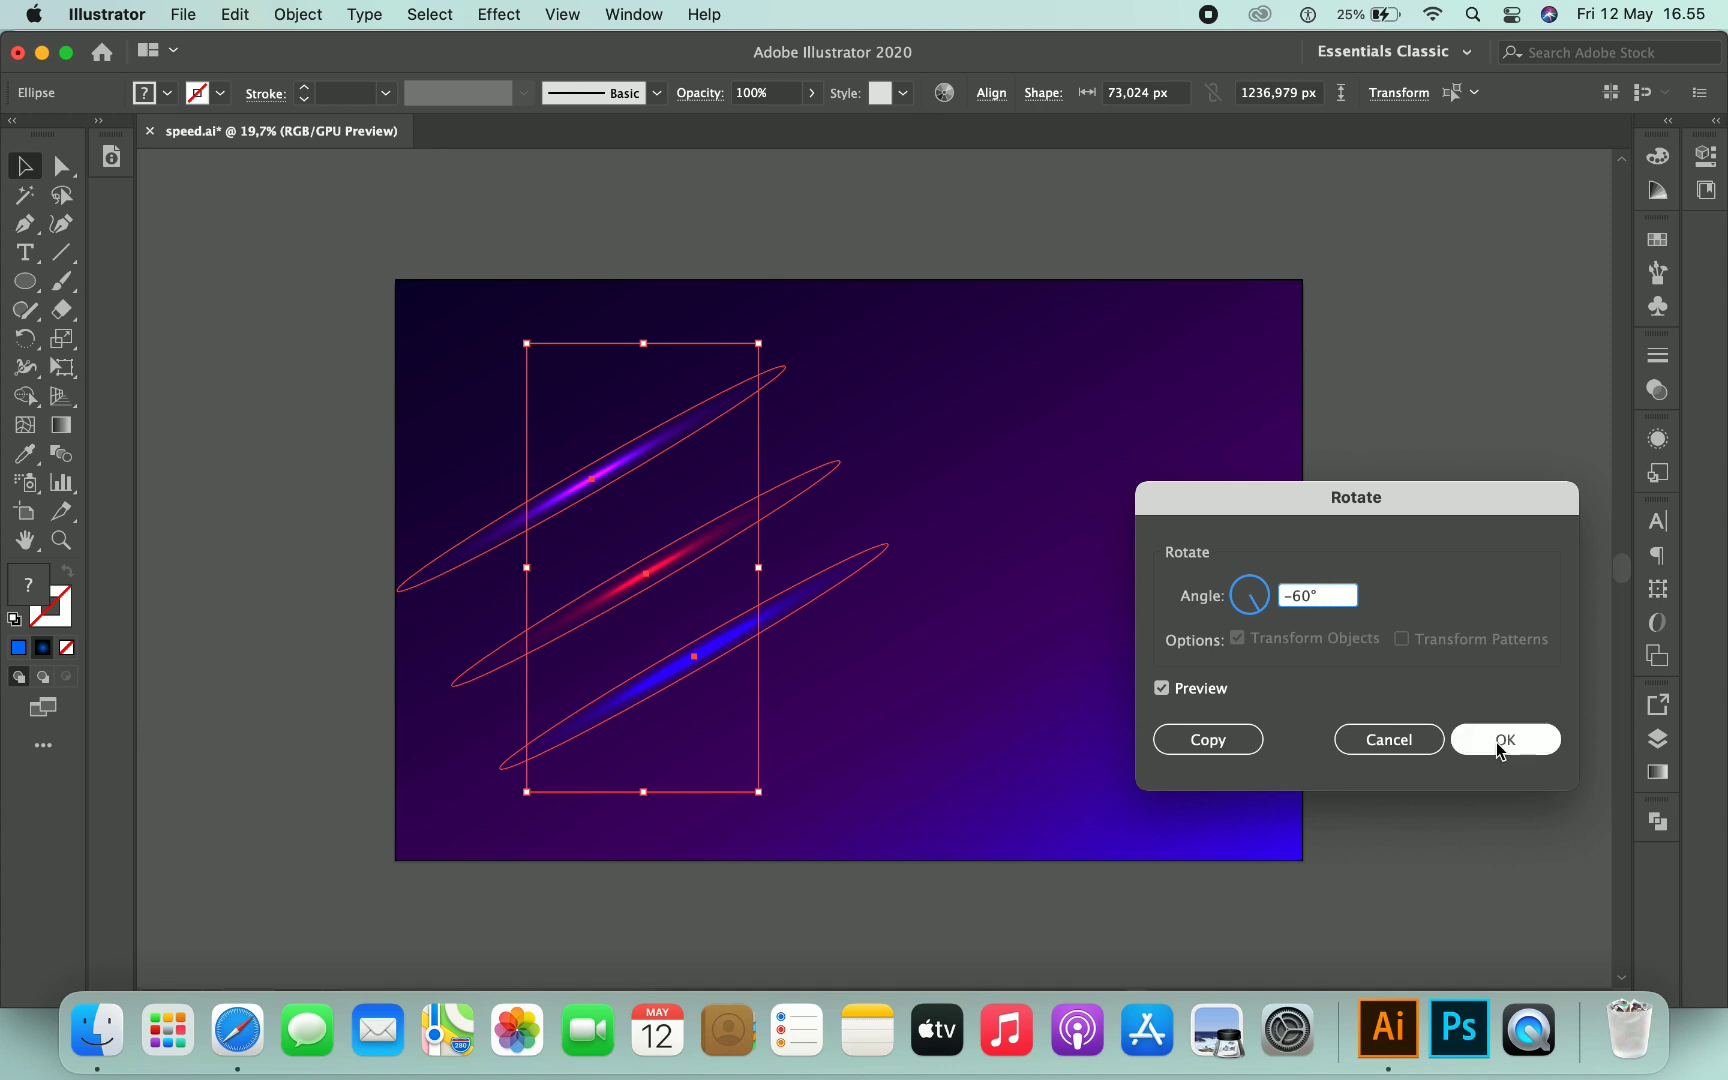
{"action": "left_click", "coordinate": [1461, 615]}
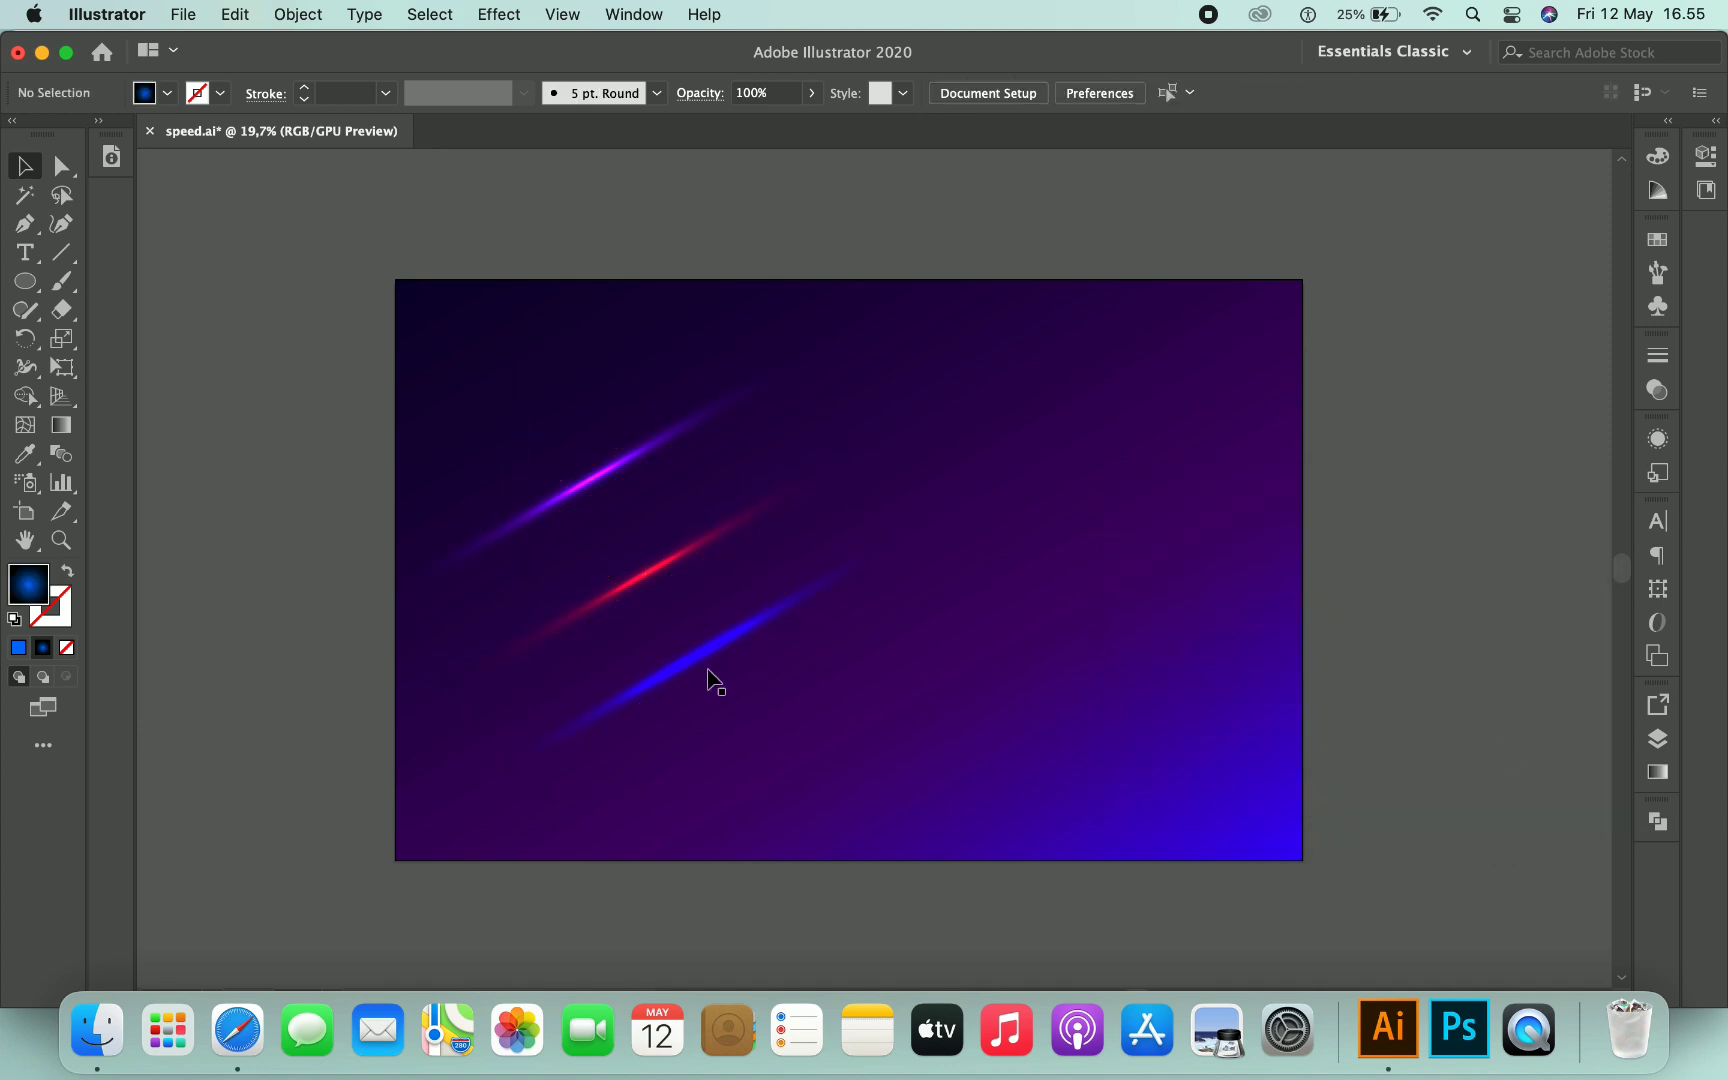
- Move one streak to straddle the artboard's top-left edge and place the other two beside the artboard
{"action": "scroll", "coordinate": [716, 672], "scroll_direction": "down", "scroll_amount": 1}
{"action": "left_click", "coordinate": [645, 511]}
{"action": "left_click", "coordinate": [677, 580], "text": "shift"}
{"action": "left_click", "coordinate": [688, 656], "text": "shift"}
{"action": "mouse_move", "coordinate": [659, 500]}
{"action": "left_mouse_down"}
{"action": "mouse_move", "coordinate": [1011, 478]}
{"action": "mouse_move", "coordinate": [1365, 417]}
{"action": "mouse_move", "coordinate": [1412, 444]}
{"action": "mouse_move", "coordinate": [1430, 414]}
{"action": "mouse_move", "coordinate": [1061, 393]}
{"action": "mouse_move", "coordinate": [705, 340]}
{"action": "left_mouse_up"}
{"action": "left_click", "coordinate": [1422, 367]}
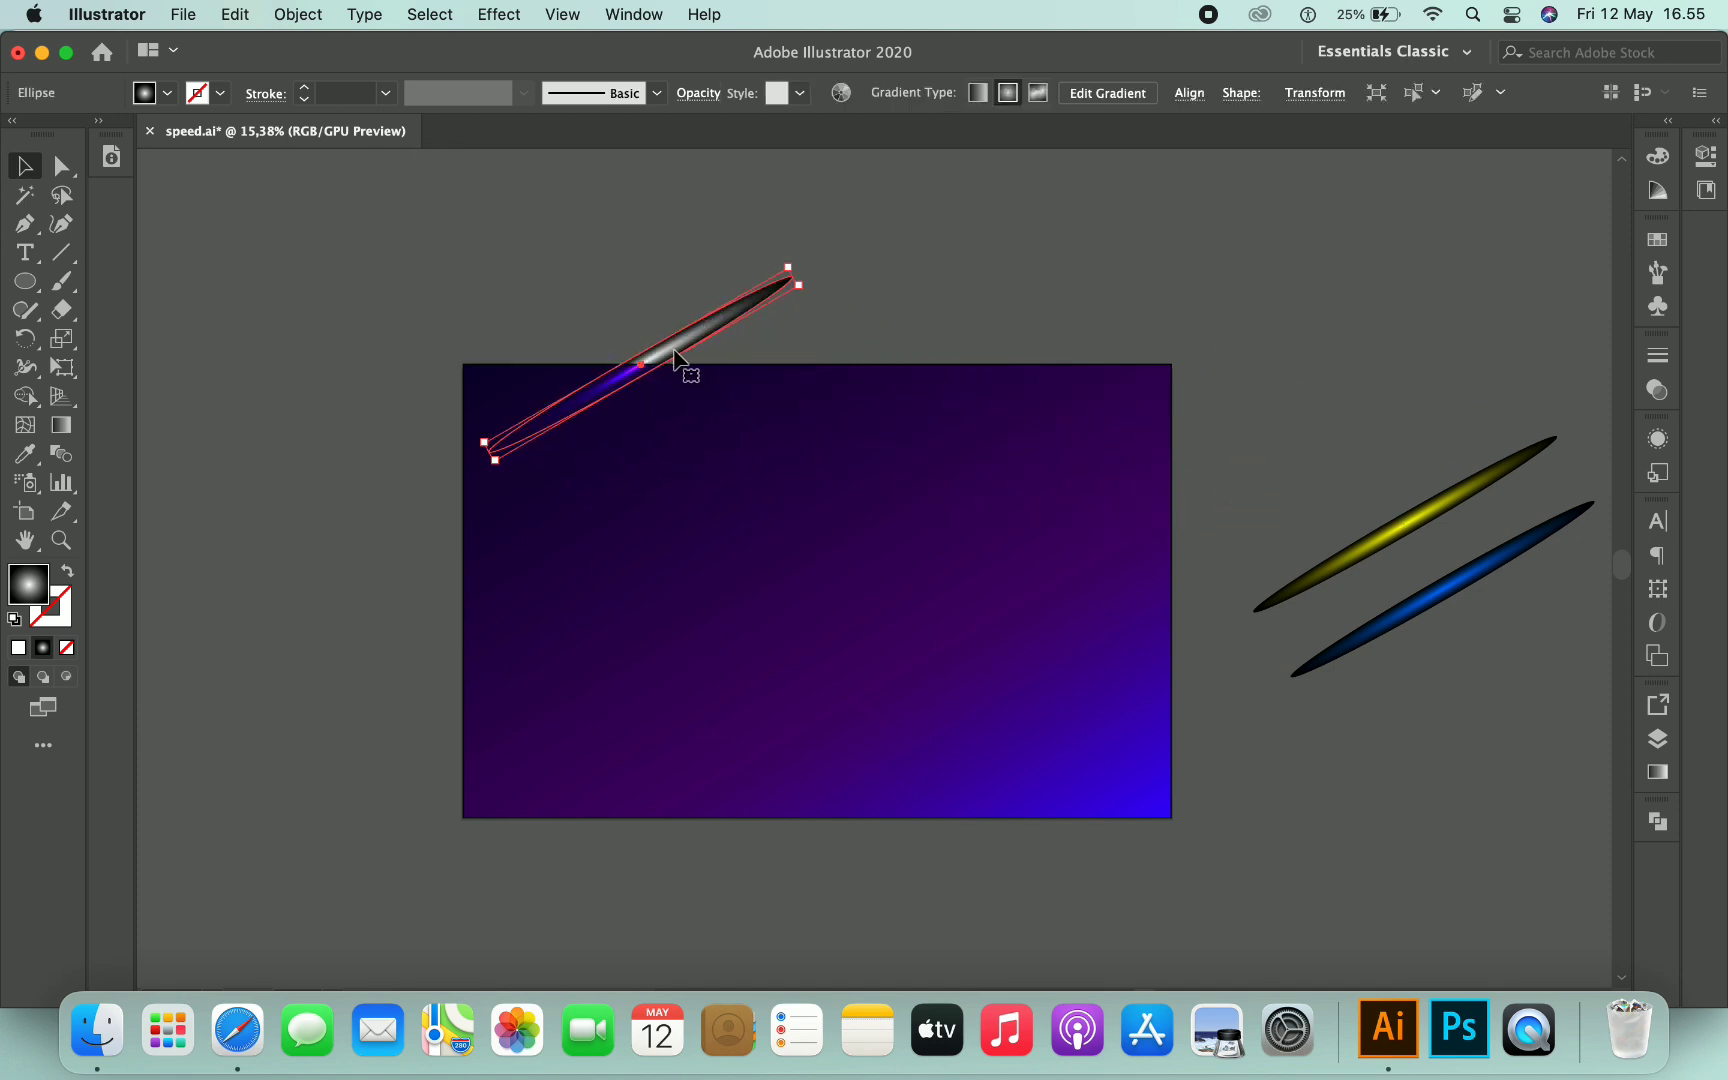
- Copy the top streak and paste a duplicate, placing it to the right along the top edge
{"action": "key", "text": "super+c"}
{"action": "key", "text": "super+v"}
{"action": "left_click_drag", "start_coordinate": [941, 540], "coordinate": [973, 366]}
- Copy the streak again and paste a copy onto the artboard's left side
{"action": "left_click", "coordinate": [238, 15]}
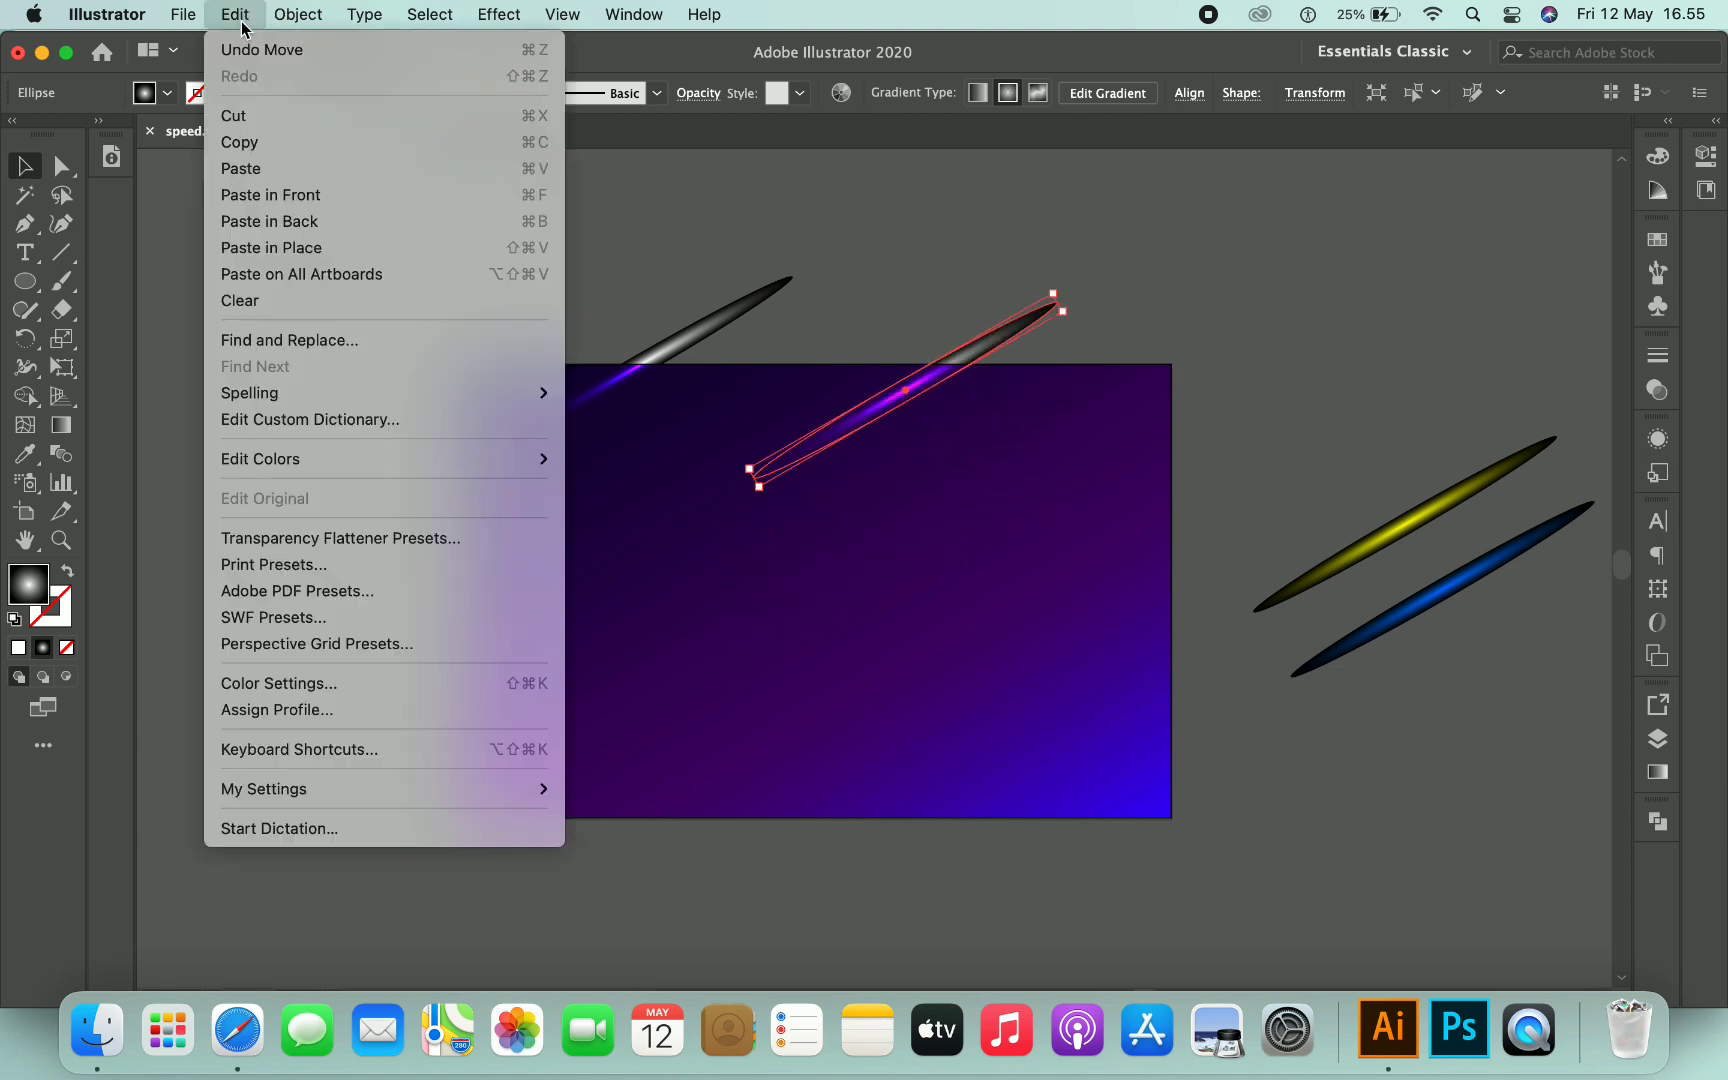
{"action": "left_click", "coordinate": [263, 145]}
{"action": "left_click", "coordinate": [238, 15]}
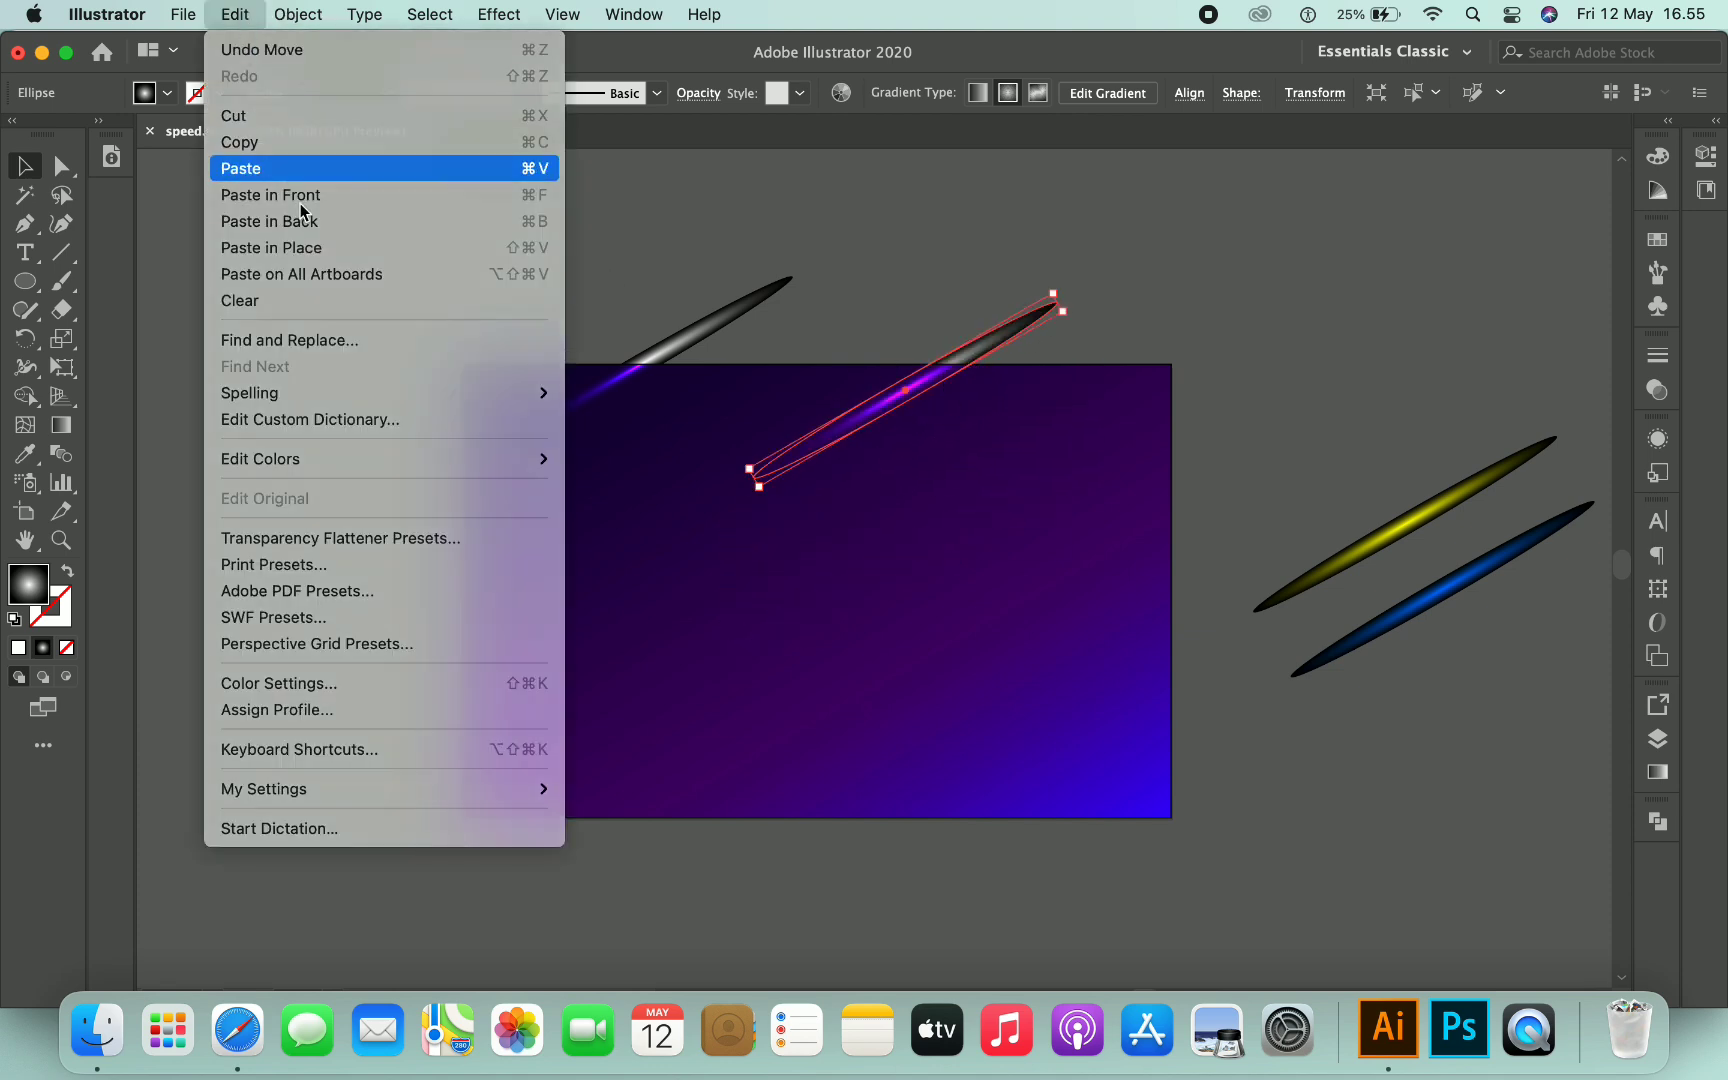
{"action": "left_click", "coordinate": [285, 172]}
{"action": "left_click_drag", "start_coordinate": [887, 566], "coordinate": [590, 514]}
- Paste three more streak copies and spread them across the lower and middle artboard
{"action": "key", "text": "super+v"}
{"action": "mouse_move", "coordinate": [906, 563]}
{"action": "left_mouse_down"}
{"action": "mouse_move", "coordinate": [766, 638]}
{"action": "mouse_move", "coordinate": [949, 557]}
{"action": "mouse_move", "coordinate": [1150, 610]}
{"action": "mouse_move", "coordinate": [1110, 612]}
{"action": "mouse_move", "coordinate": [930, 521]}
{"action": "mouse_move", "coordinate": [952, 640]}
{"action": "mouse_move", "coordinate": [700, 778]}
{"action": "left_mouse_up"}
{"action": "key", "text": "super+v"}
{"action": "mouse_move", "coordinate": [928, 577]}
{"action": "left_mouse_down"}
{"action": "mouse_move", "coordinate": [1010, 605]}
{"action": "mouse_move", "coordinate": [1084, 706]}
{"action": "mouse_move", "coordinate": [975, 801]}
{"action": "left_mouse_up"}
{"action": "key", "text": "super+v"}
{"action": "mouse_move", "coordinate": [1088, 625]}
{"action": "left_mouse_down"}
{"action": "mouse_move", "coordinate": [895, 617]}
{"action": "mouse_move", "coordinate": [800, 640]}
{"action": "mouse_move", "coordinate": [780, 620]}
{"action": "left_mouse_up"}
- Nudge the left and top streaks into their final positions
{"action": "left_click_drag", "start_coordinate": [618, 495], "coordinate": [541, 487]}
{"action": "left_click_drag", "start_coordinate": [829, 430], "coordinate": [797, 399]}
{"action": "left_click", "coordinate": [1140, 267]}
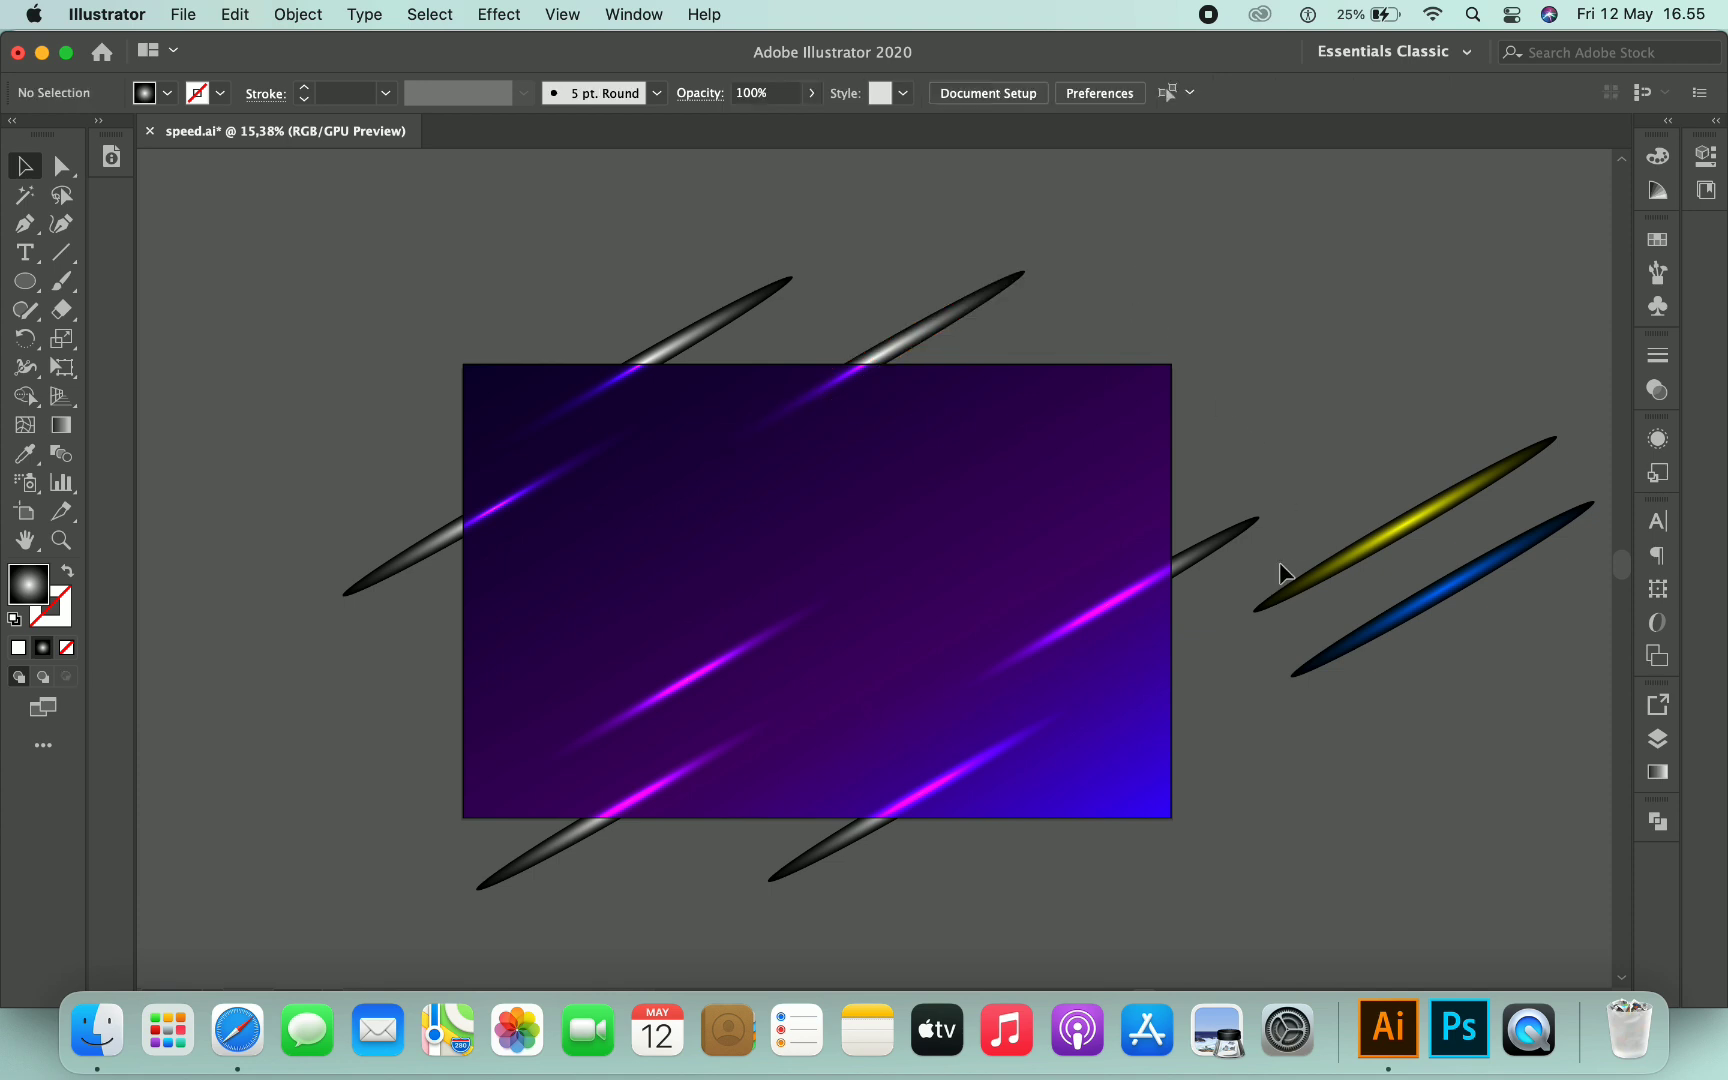
{"action": "scroll", "coordinate": [1279, 472], "scroll_direction": "right", "scroll_amount": 2}
{"action": "scroll", "coordinate": [1279, 472], "scroll_direction": "down", "scroll_amount": 2}
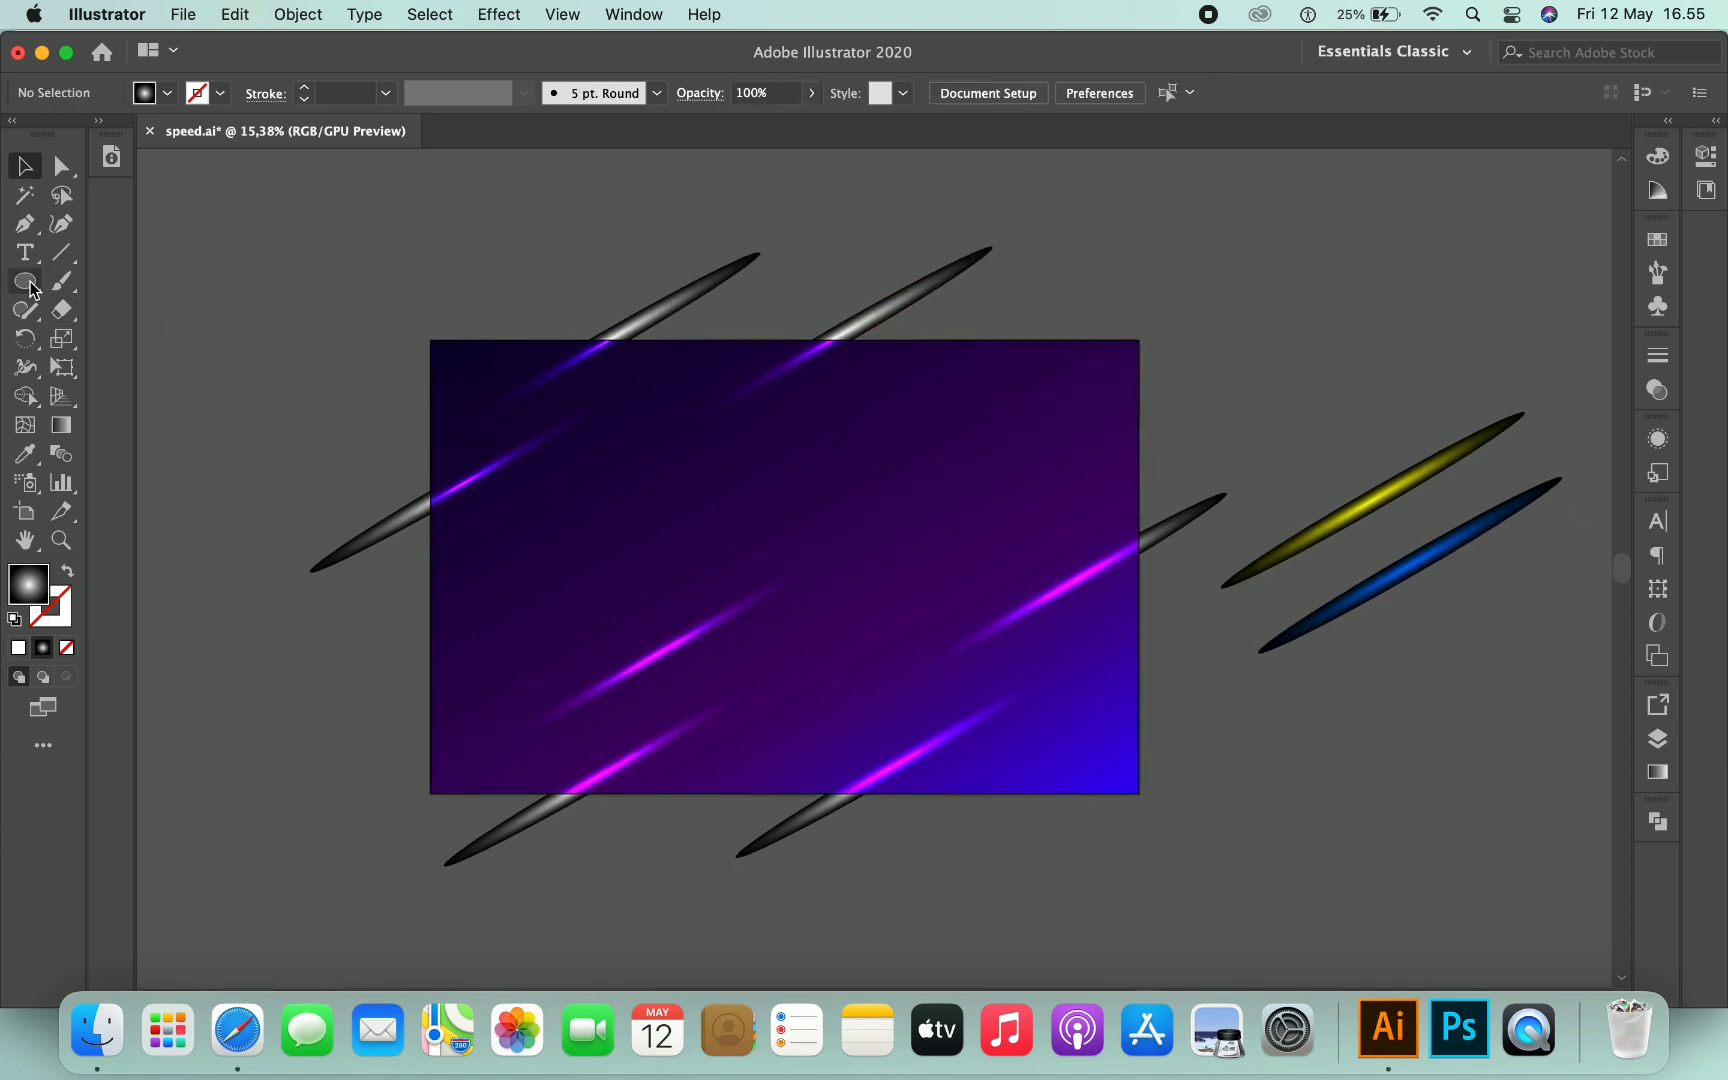
- Nudge the yellow streak slightly to the right beside the artboard
{"action": "left_click", "coordinate": [1388, 492]}
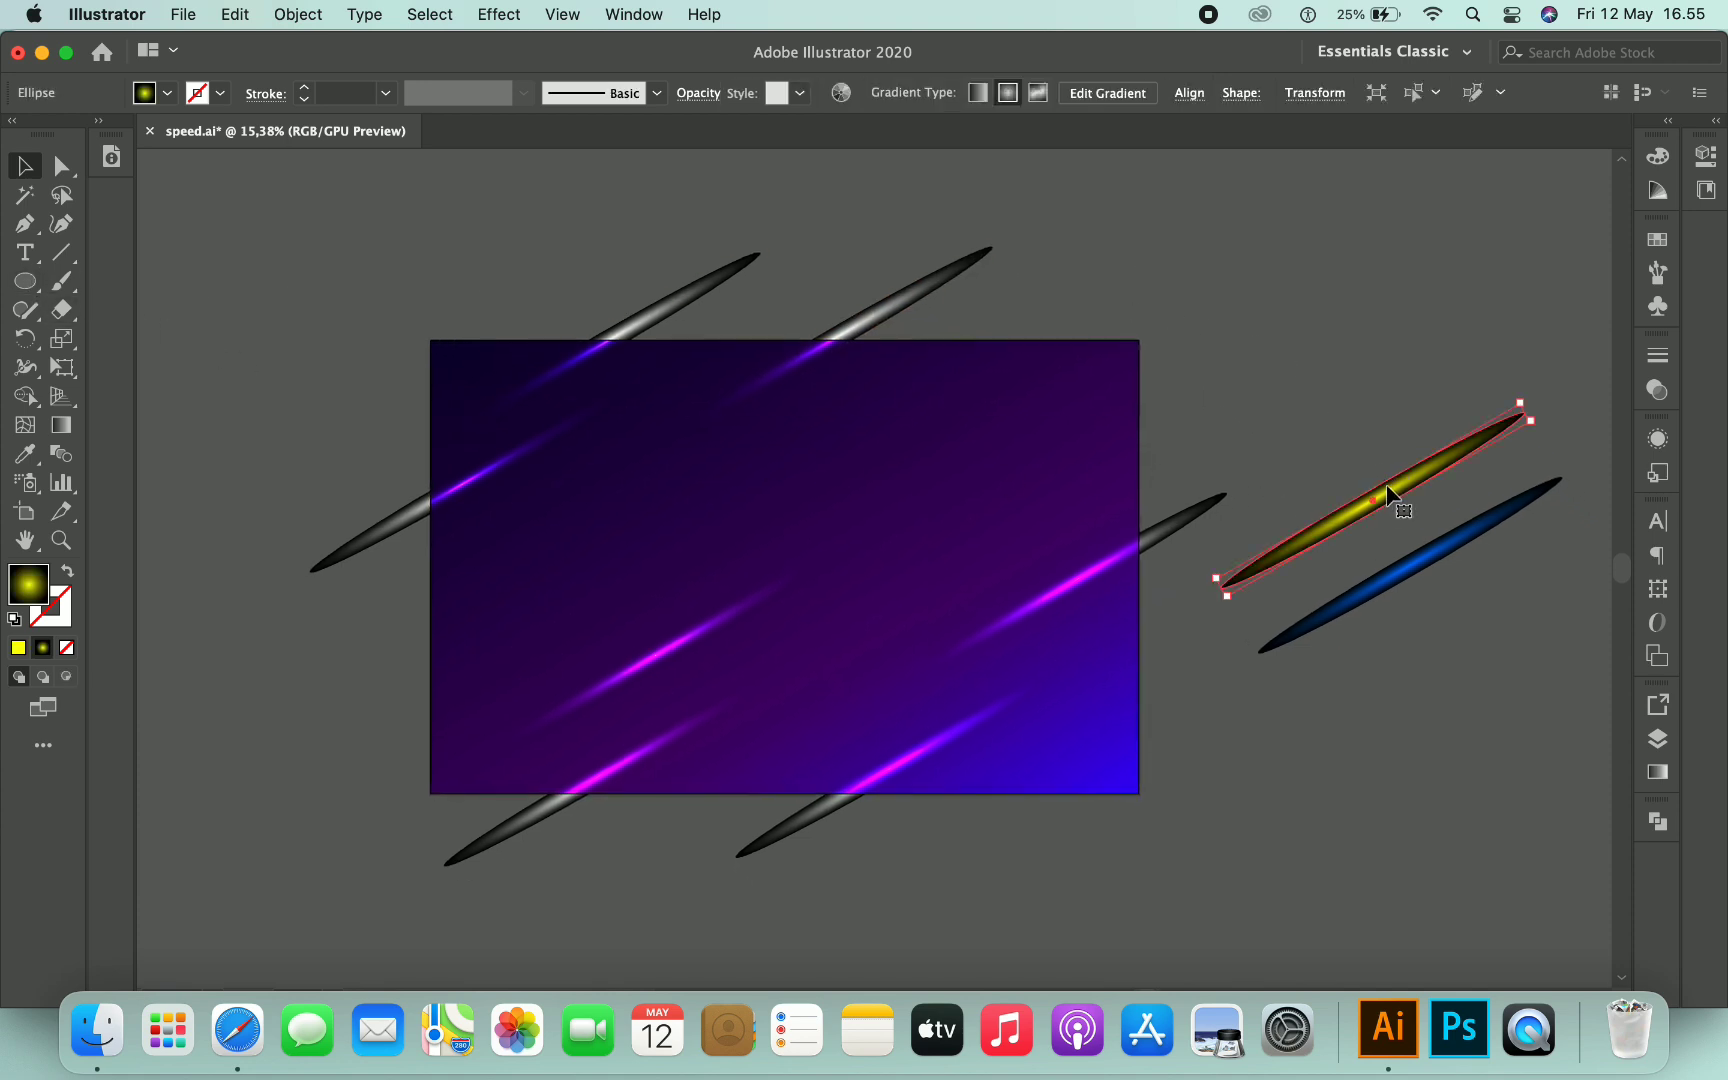
{"action": "scroll", "coordinate": [1387, 490], "scroll_direction": "left", "scroll_amount": 4}
{"action": "scroll", "coordinate": [1387, 490], "scroll_direction": "down", "scroll_amount": 1}
{"action": "mouse_move", "coordinate": [1450, 490]}
{"action": "left_mouse_down"}
{"action": "mouse_move", "coordinate": [1012, 372]}
{"action": "mouse_move", "coordinate": [1112, 370]}
{"action": "mouse_move", "coordinate": [1446, 447]}
{"action": "mouse_move", "coordinate": [1508, 482]}
{"action": "mouse_move", "coordinate": [1462, 490]}
{"action": "left_mouse_up"}
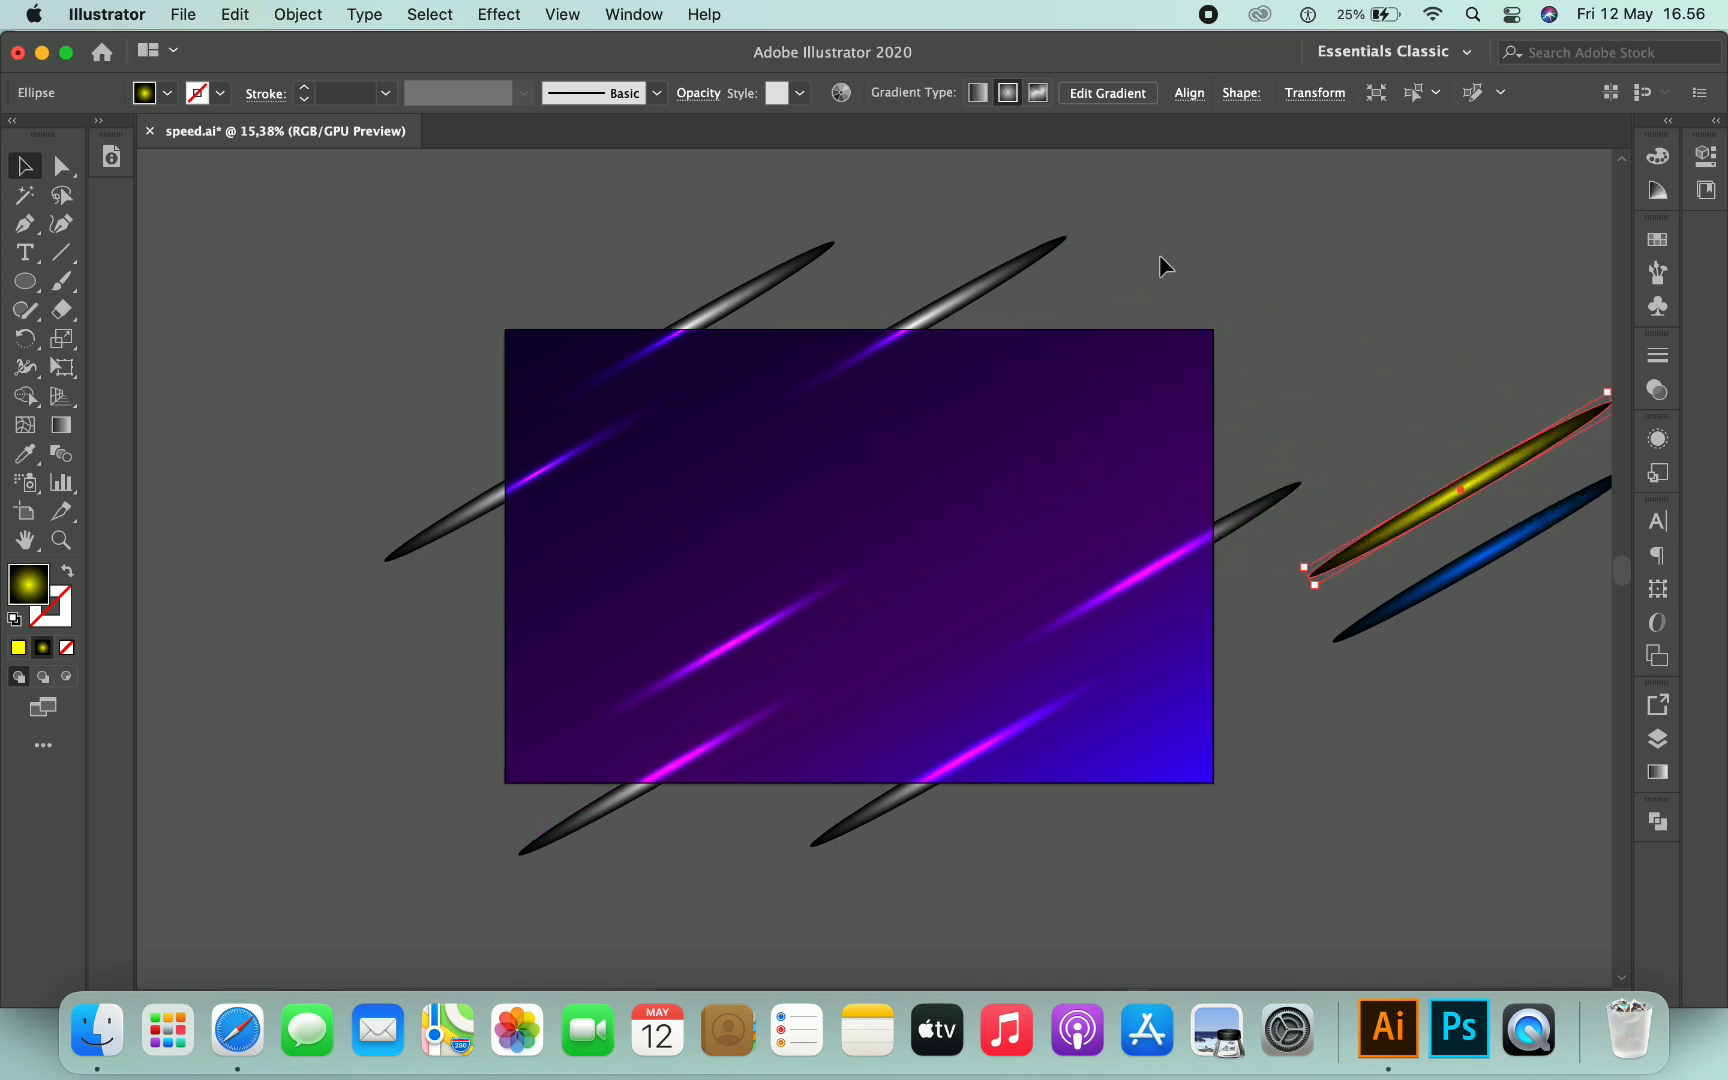
{"action": "left_click", "coordinate": [1160, 254]}
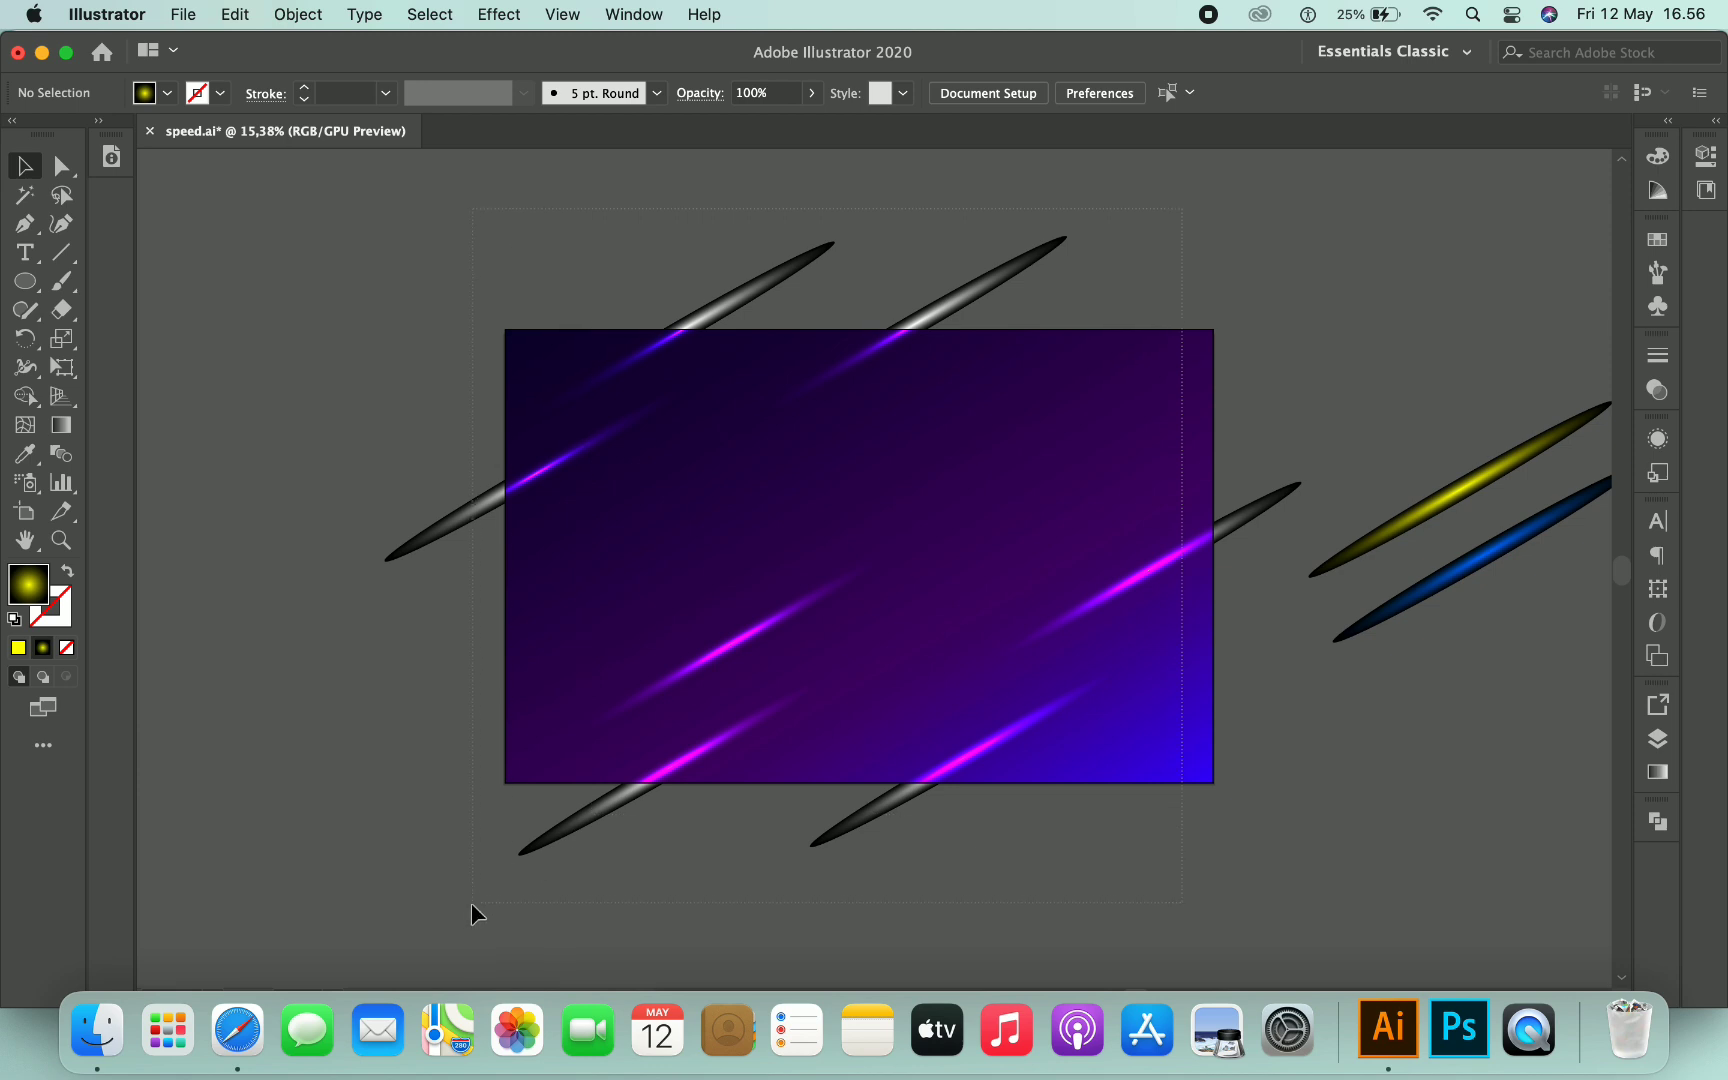
- Select all the purple glow streaks on the artboard and group them
{"action": "left_click_drag", "start_coordinate": [473, 903], "coordinate": [469, 906]}
{"action": "right_click", "coordinate": [886, 490]}
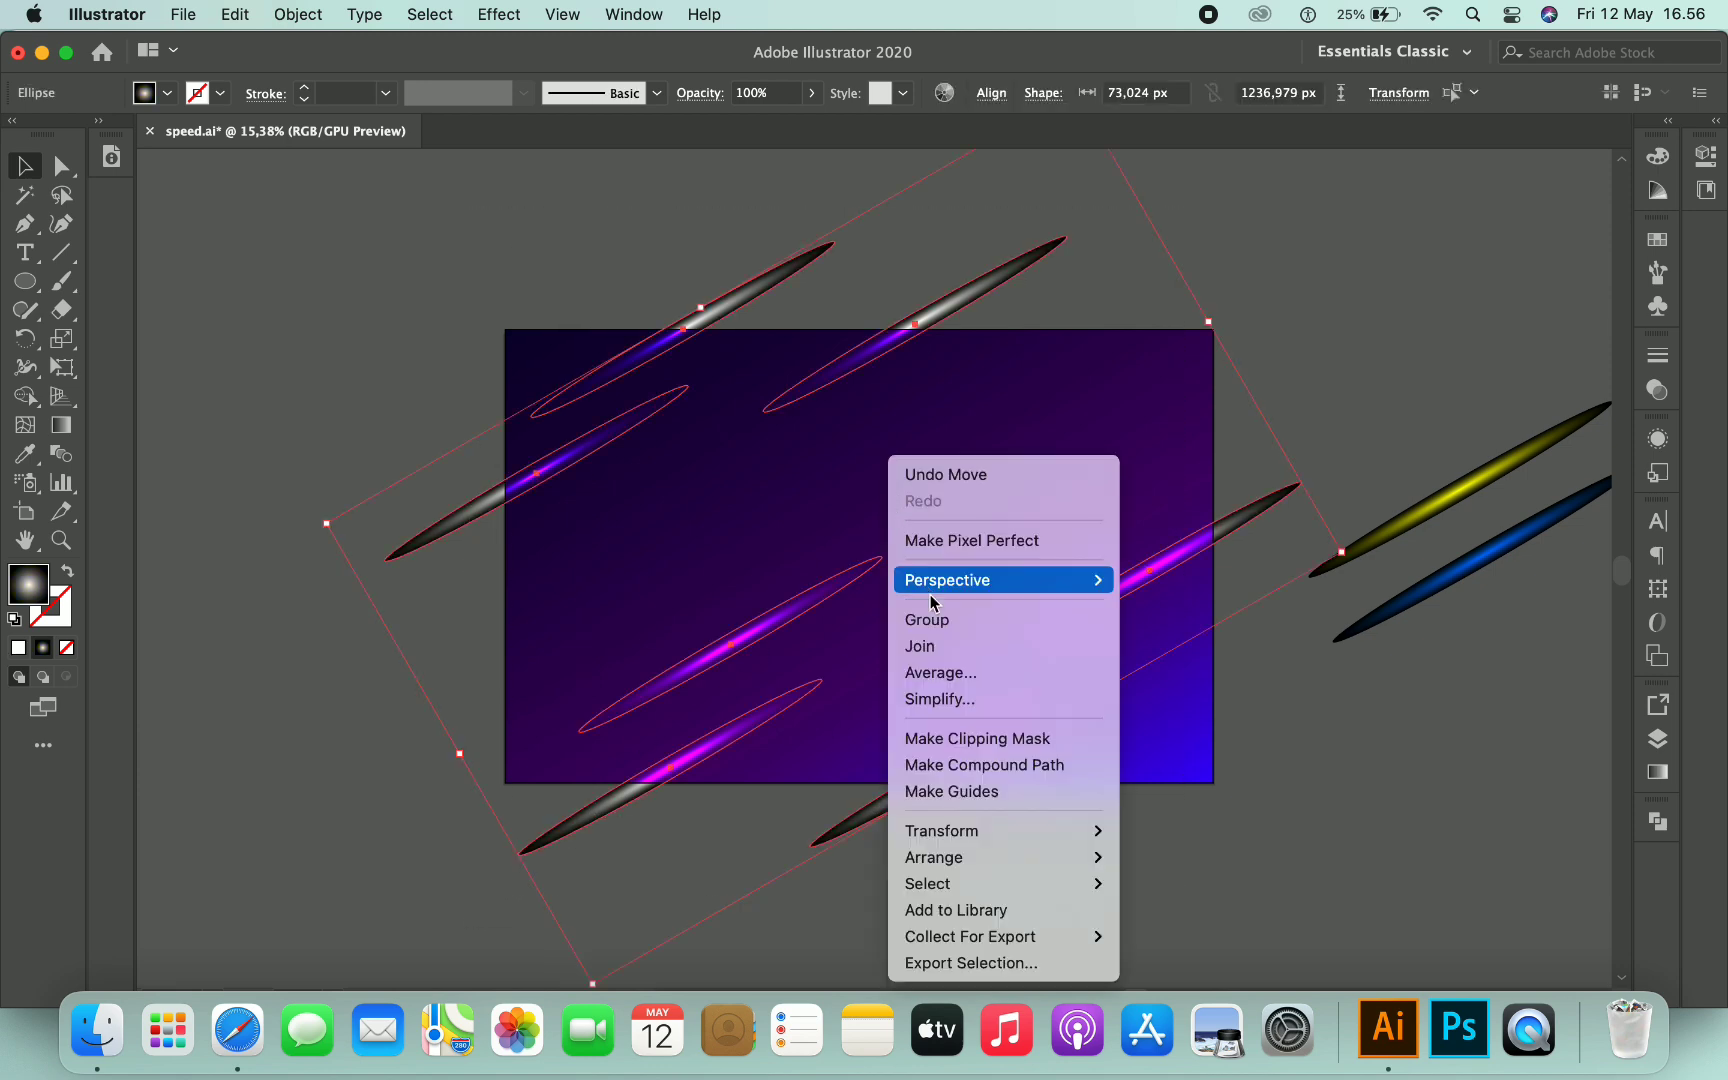
{"action": "left_click", "coordinate": [950, 621]}
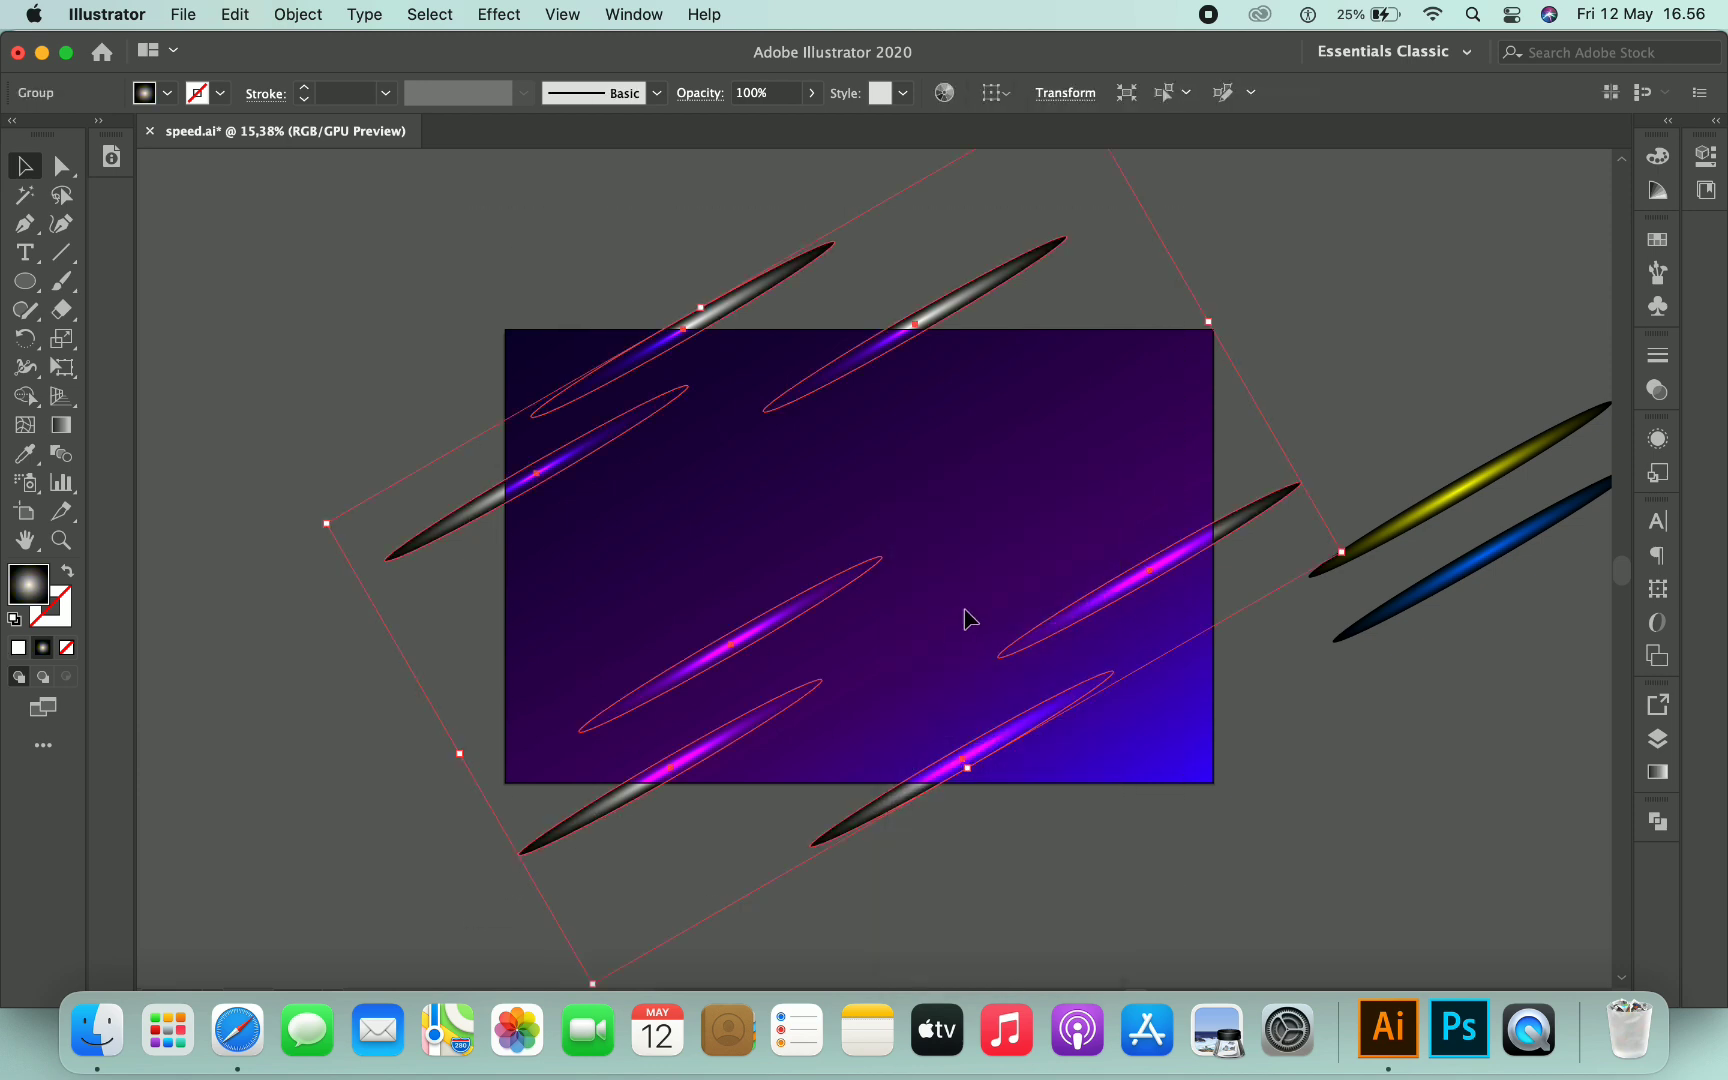
{"action": "left_click", "coordinate": [1392, 366]}
- Move the yellow streak over the artboard's top-right edge and paste a copy on the artboard's left side
{"action": "scroll", "coordinate": [1392, 375], "scroll_direction": "up", "scroll_amount": 1}
{"action": "scroll", "coordinate": [1392, 375], "scroll_direction": "right", "scroll_amount": 1}
{"action": "mouse_move", "coordinate": [1489, 486]}
{"action": "left_mouse_down"}
{"action": "mouse_move", "coordinate": [1324, 437]}
{"action": "mouse_move", "coordinate": [1101, 320]}
{"action": "mouse_move", "coordinate": [1117, 316]}
{"action": "left_mouse_up"}
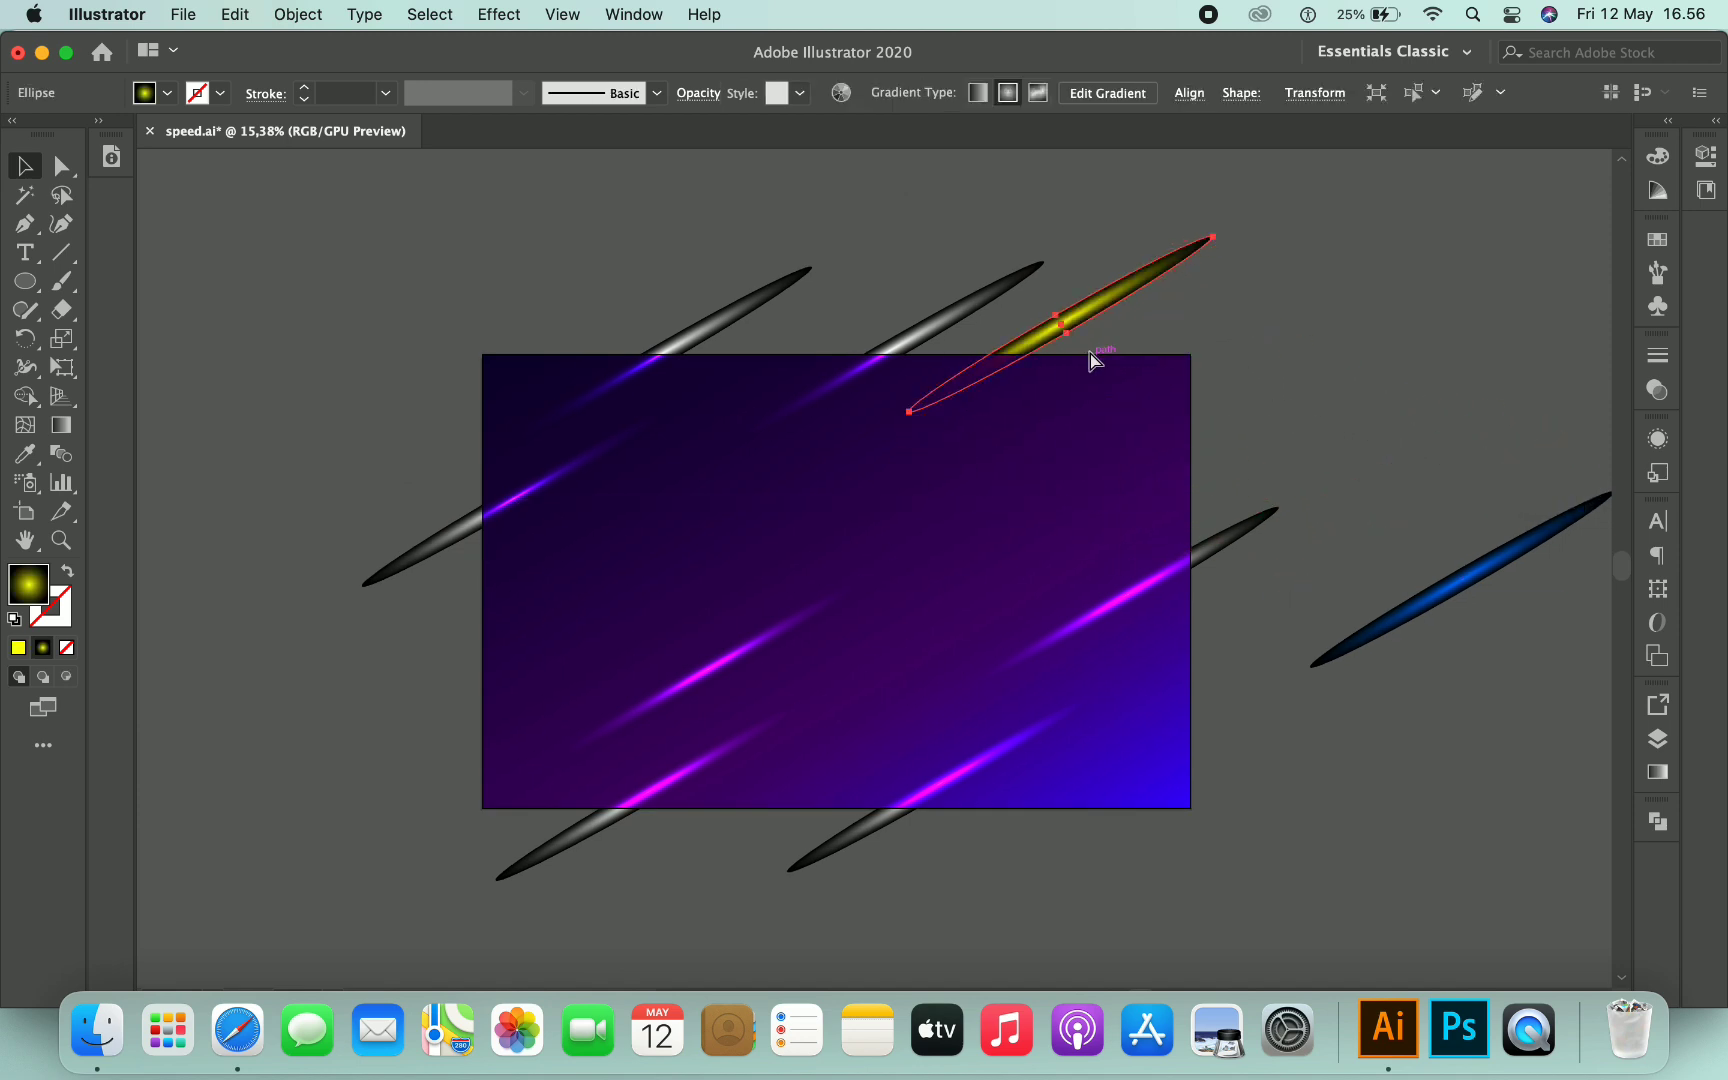
{"action": "left_click", "coordinate": [235, 14]}
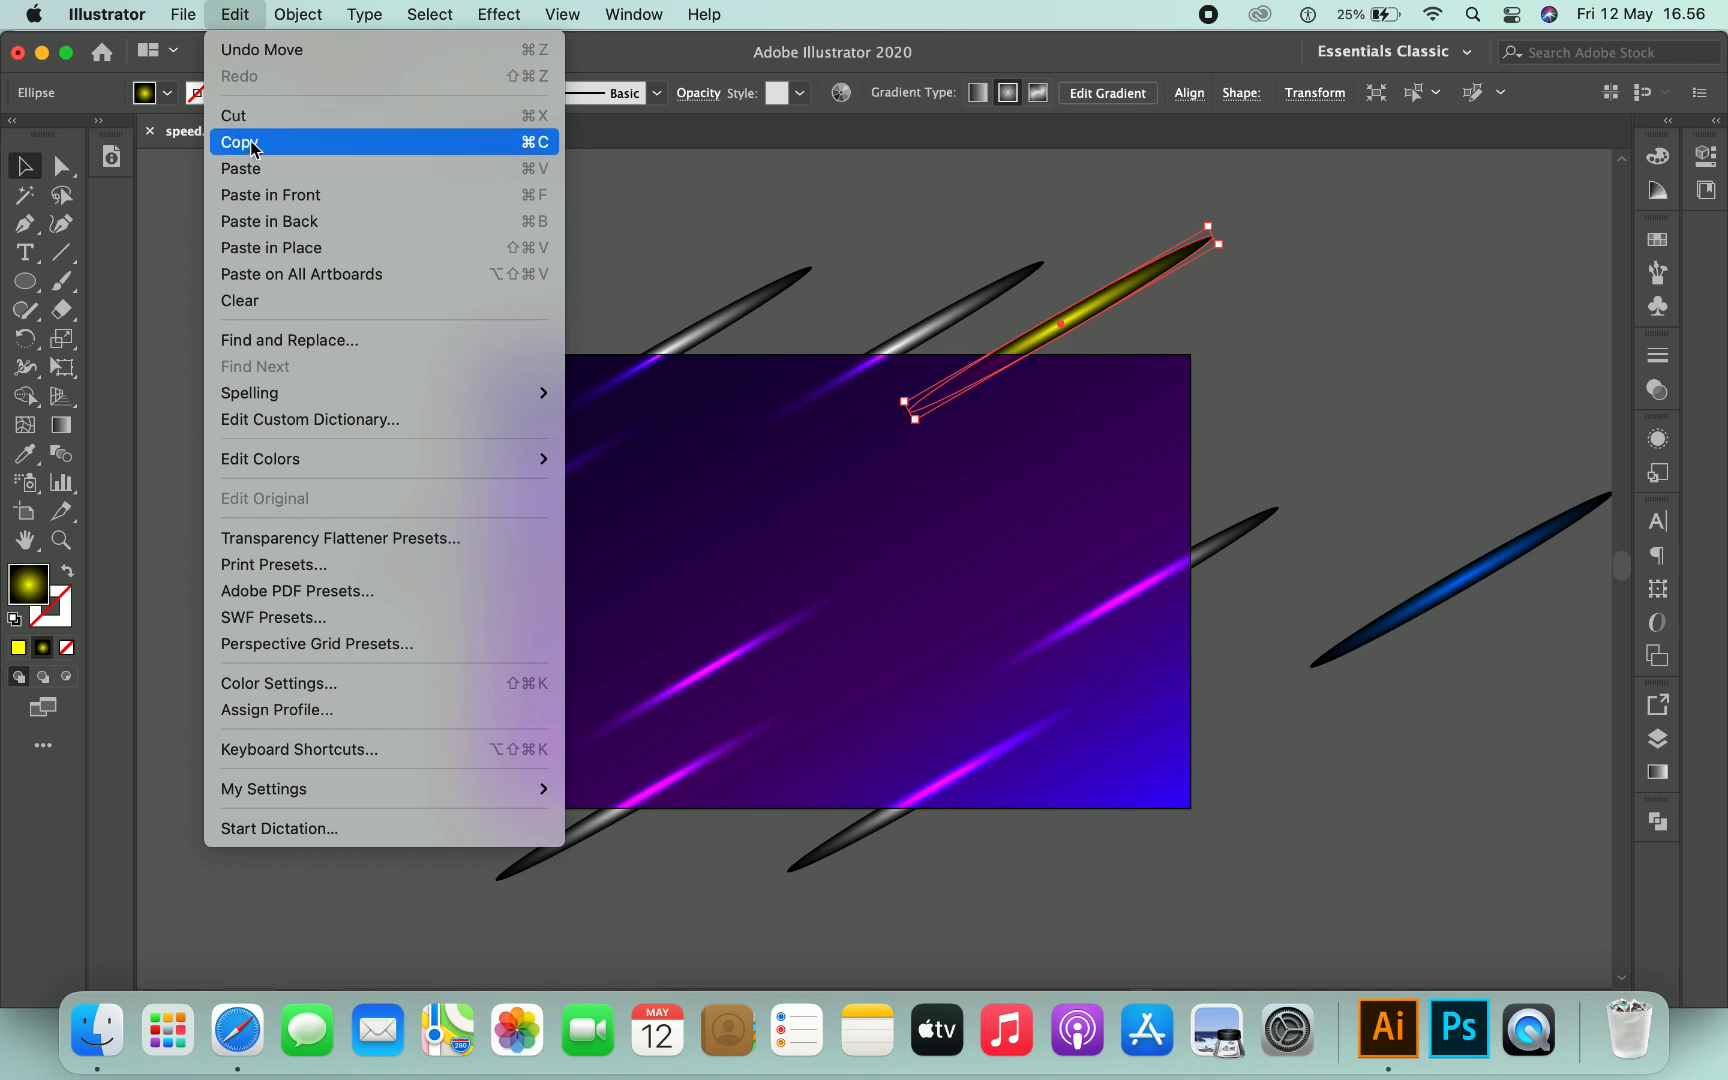
{"action": "left_click", "coordinate": [330, 140]}
{"action": "left_click", "coordinate": [235, 14]}
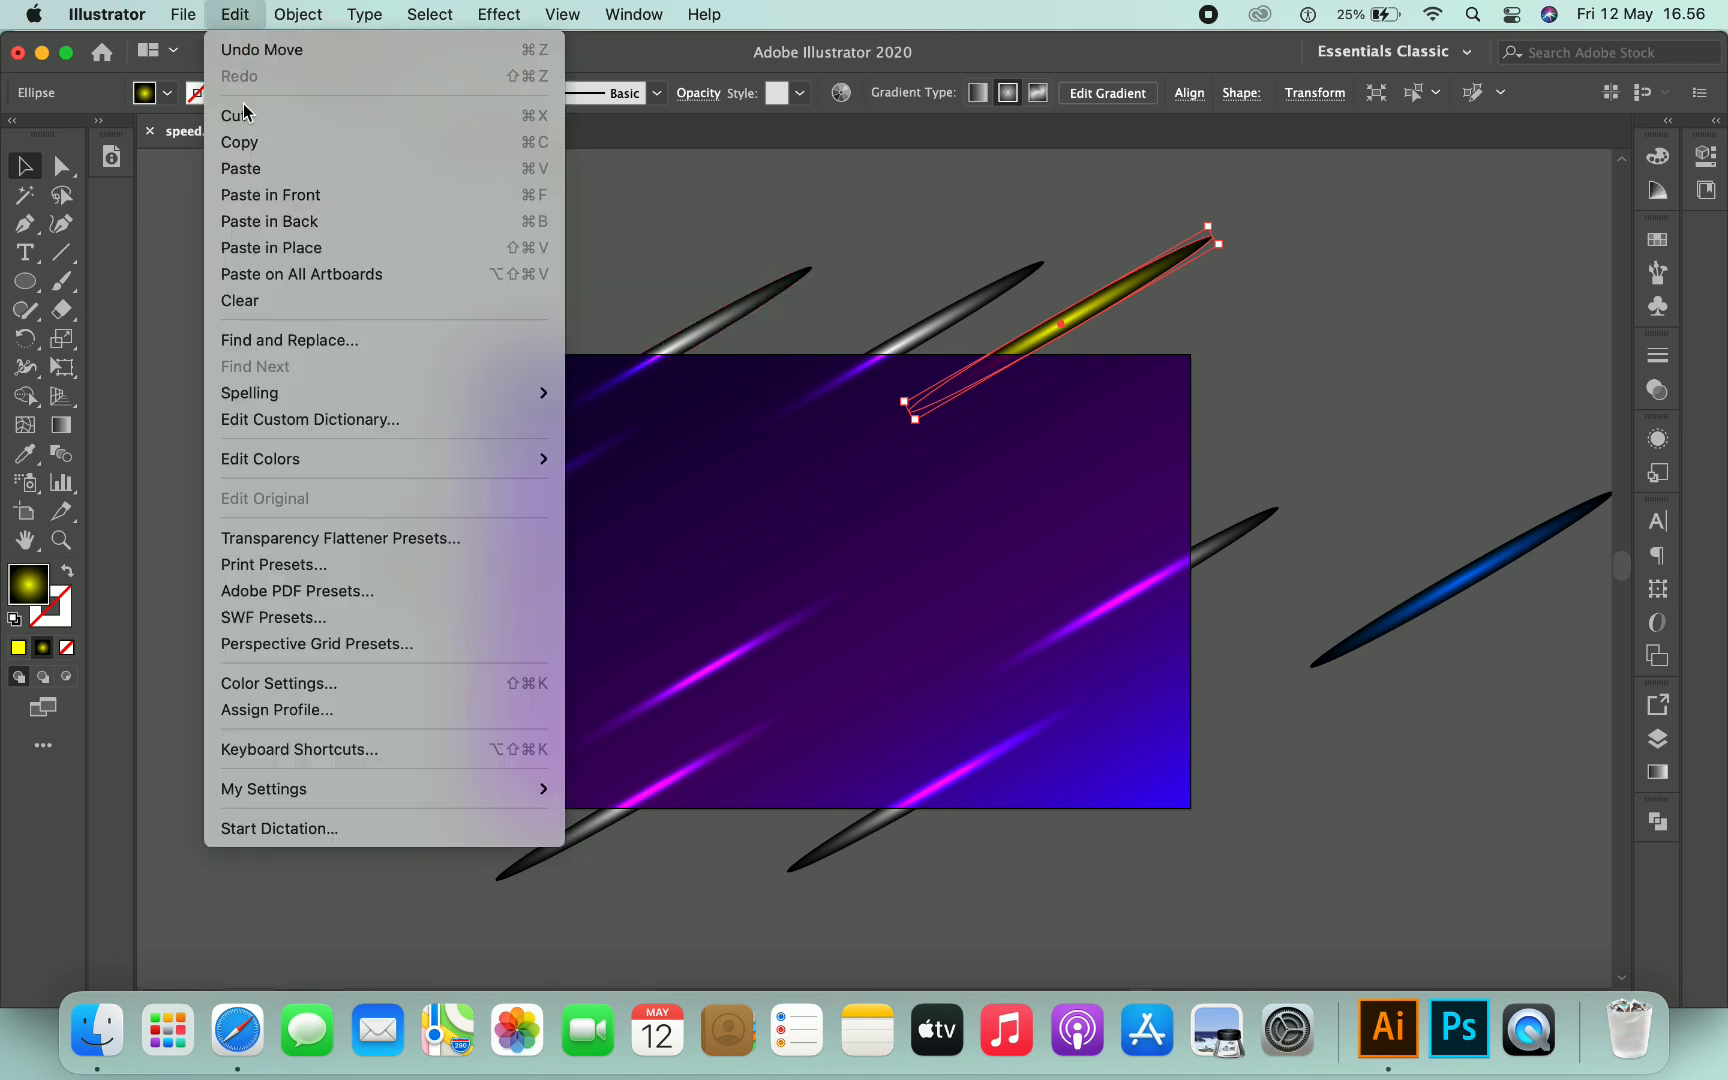
{"action": "left_click", "coordinate": [264, 168]}
{"action": "mouse_move", "coordinate": [980, 487]}
{"action": "left_mouse_down"}
{"action": "mouse_move", "coordinate": [933, 513]}
{"action": "mouse_move", "coordinate": [687, 515]}
{"action": "mouse_move", "coordinate": [640, 555]}
{"action": "left_mouse_up"}
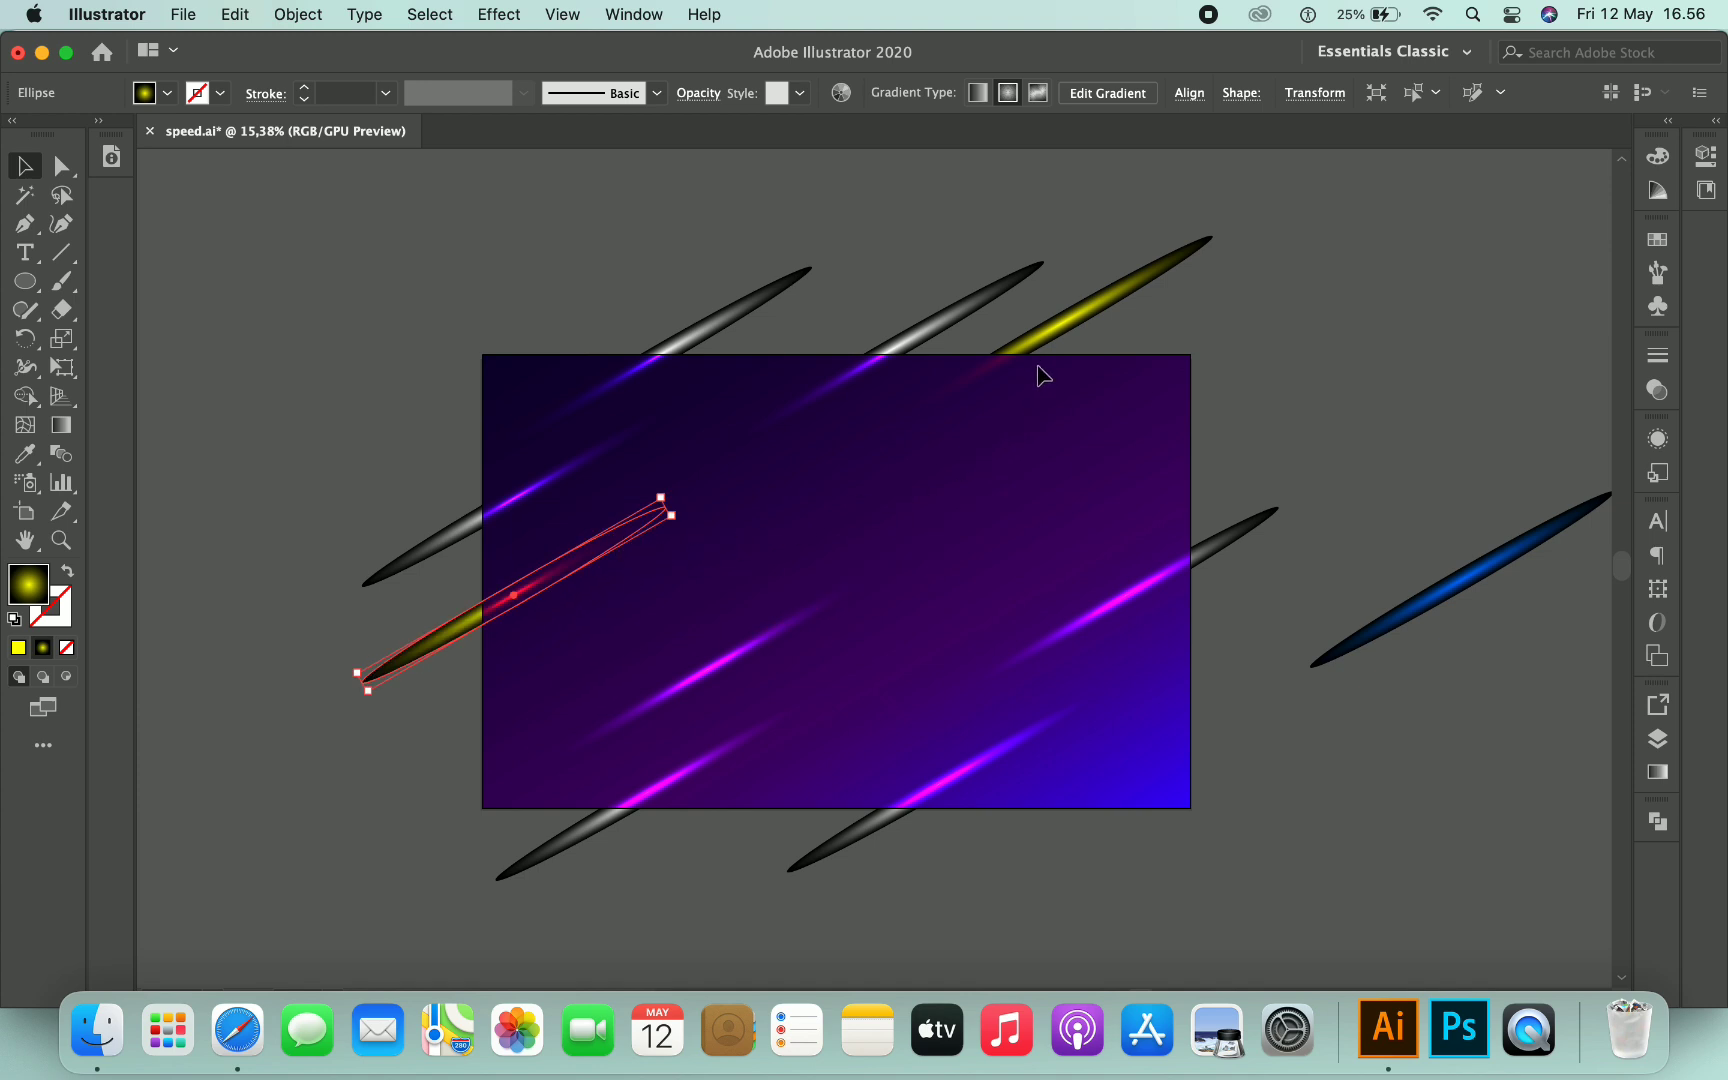
- Select both yellow streaks and group them
{"action": "left_click", "coordinate": [1052, 338], "text": "shift"}
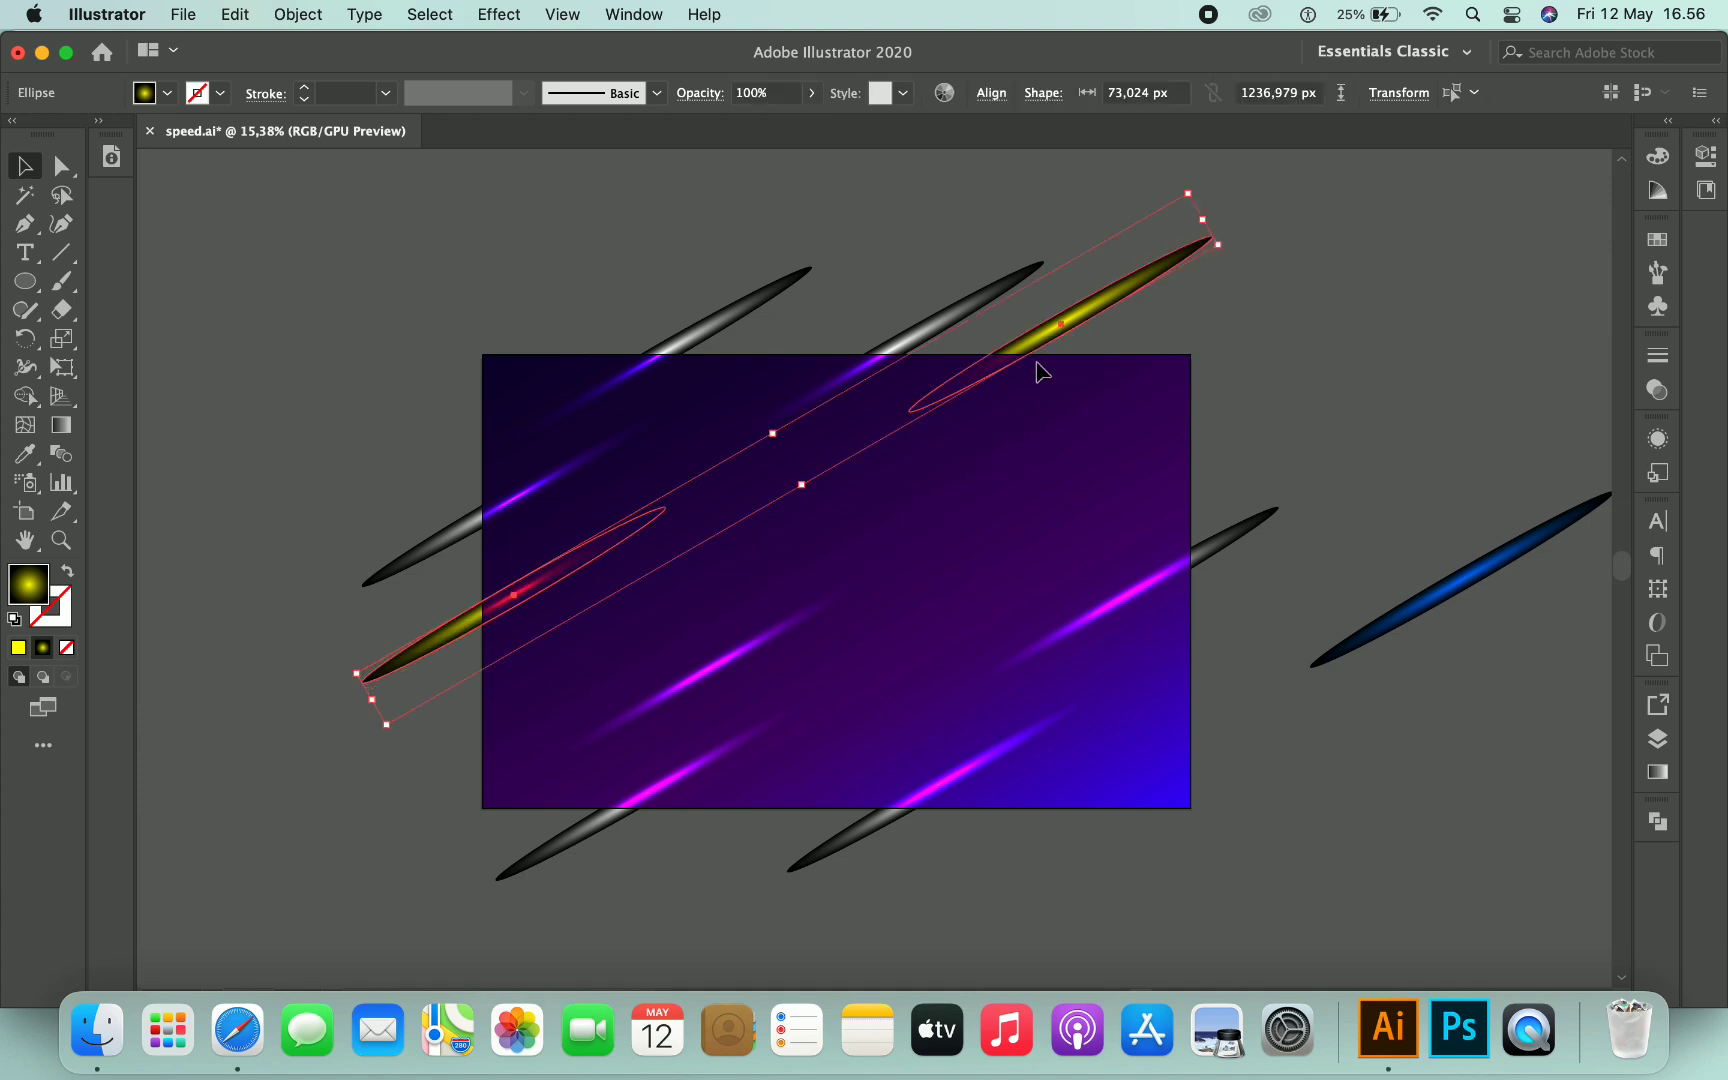
{"action": "right_click", "coordinate": [1023, 356]}
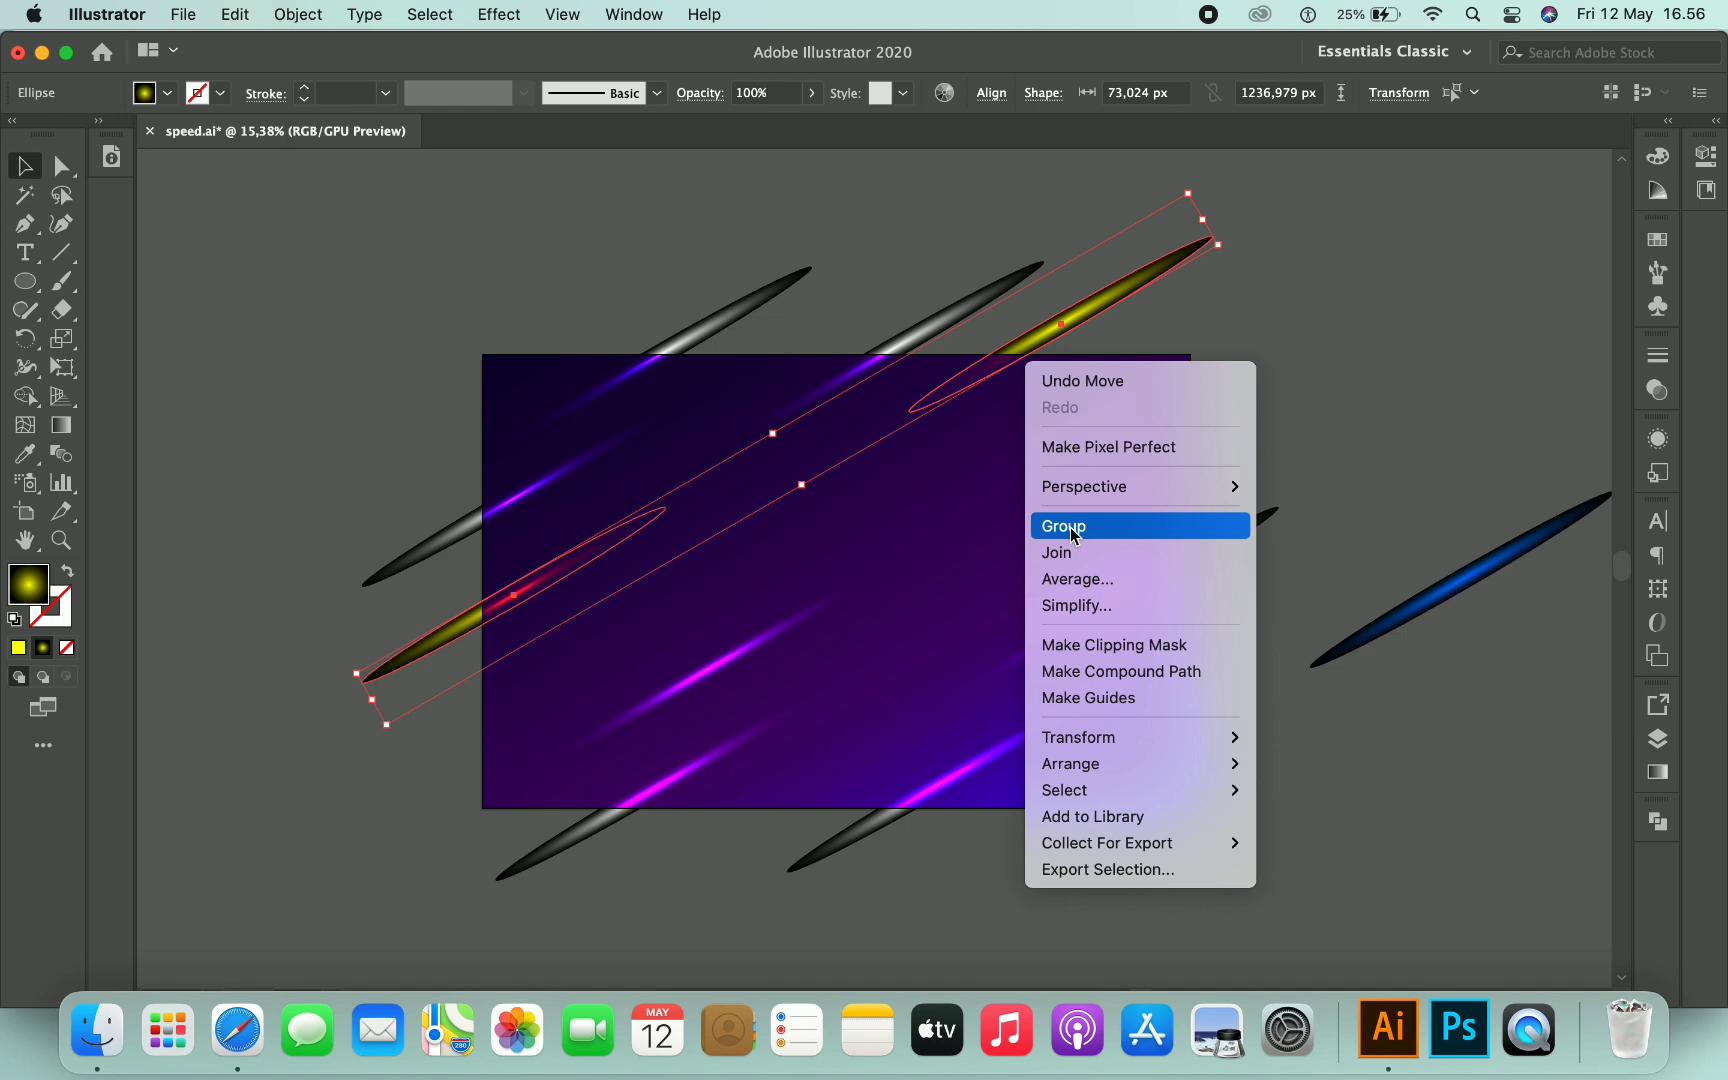
{"action": "left_click", "coordinate": [1071, 535]}
- Inside the yellow group, duplicate the yellow streak several times and spread the copies around the artboard
{"action": "double_click", "coordinate": [1012, 368]}
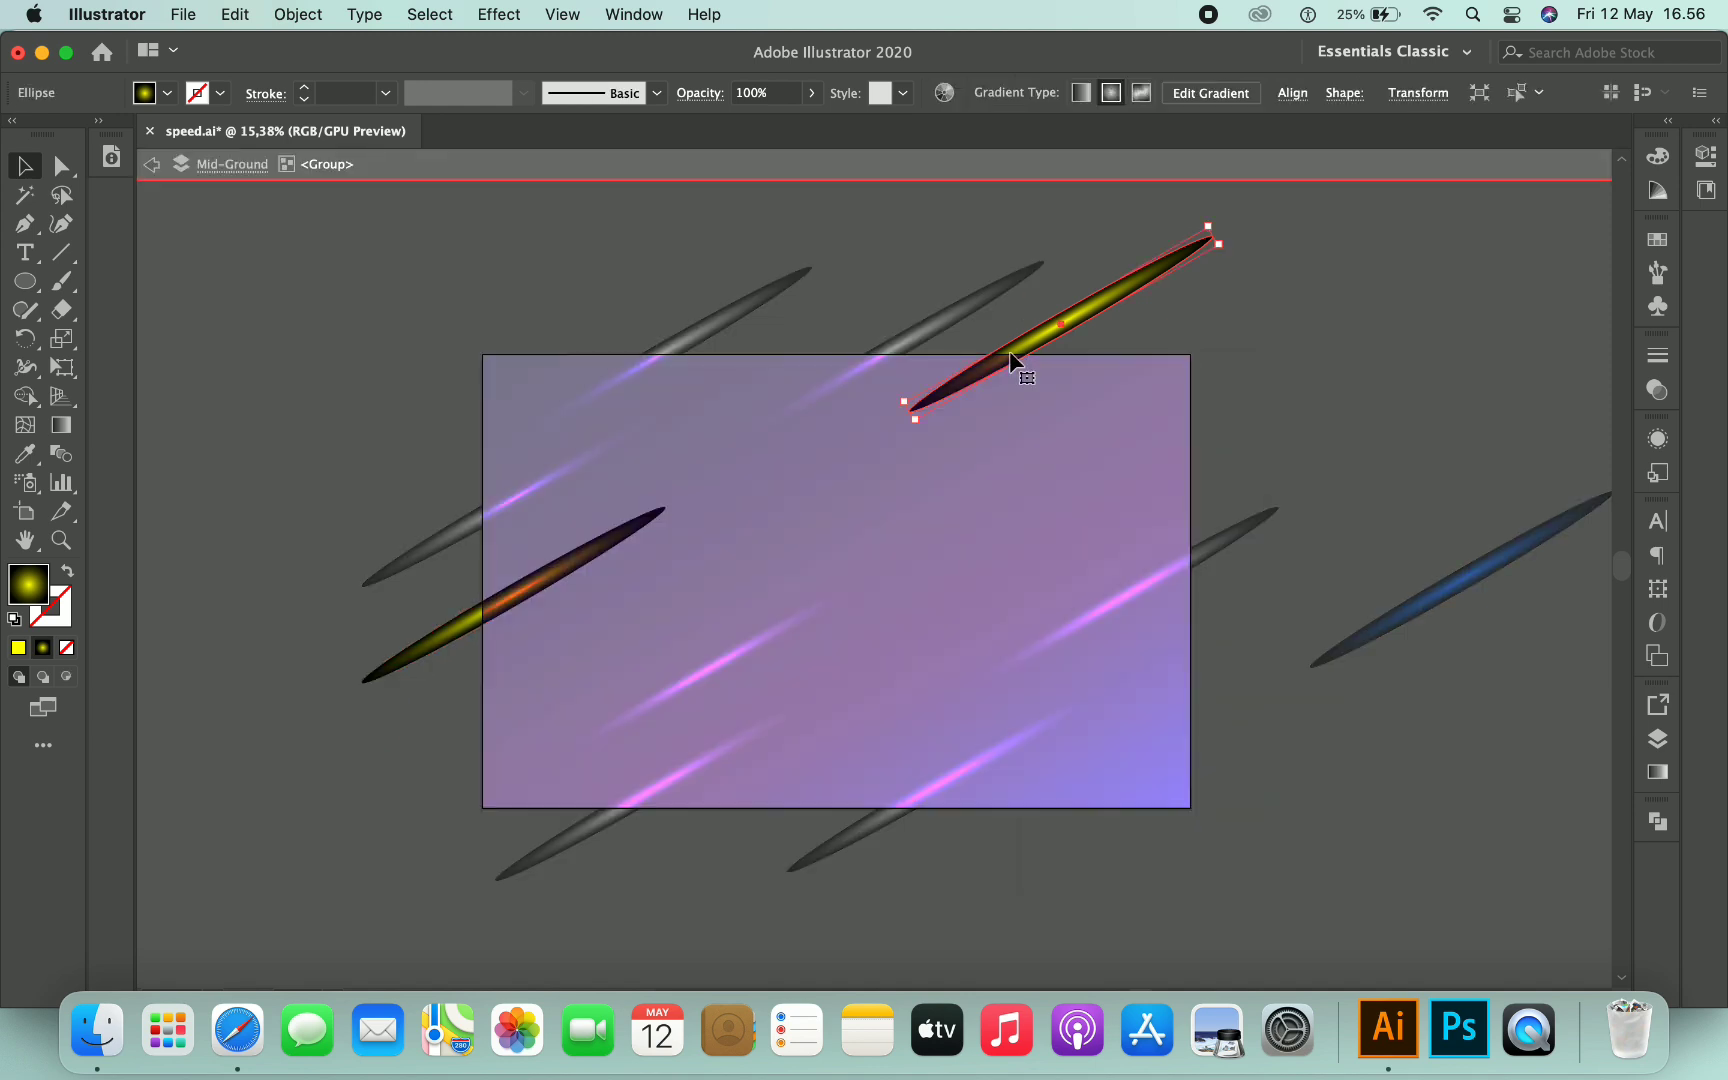
{"action": "key", "text": "super+c"}
{"action": "key", "text": "super+v"}
{"action": "mouse_move", "coordinate": [1006, 522]}
{"action": "left_mouse_down"}
{"action": "mouse_move", "coordinate": [1087, 535]}
{"action": "mouse_move", "coordinate": [1276, 325]}
{"action": "mouse_move", "coordinate": [1255, 385]}
{"action": "left_mouse_up"}
{"action": "mouse_move", "coordinate": [1159, 432]}
{"action": "left_mouse_down"}
{"action": "mouse_move", "coordinate": [1183, 459]}
{"action": "mouse_move", "coordinate": [1228, 453]}
{"action": "left_mouse_up"}
{"action": "key", "text": "super+v"}
{"action": "mouse_move", "coordinate": [946, 530]}
{"action": "left_mouse_down"}
{"action": "mouse_move", "coordinate": [720, 558]}
{"action": "mouse_move", "coordinate": [748, 497]}
{"action": "left_mouse_up"}
{"action": "left_click", "coordinate": [890, 558]}
{"action": "mouse_move", "coordinate": [965, 530]}
{"action": "left_mouse_down"}
{"action": "mouse_move", "coordinate": [845, 725]}
{"action": "mouse_move", "coordinate": [871, 697]}
{"action": "left_mouse_up"}
{"action": "mouse_move", "coordinate": [948, 540]}
{"action": "left_mouse_down"}
{"action": "mouse_move", "coordinate": [1253, 586]}
{"action": "mouse_move", "coordinate": [1315, 575]}
{"action": "mouse_move", "coordinate": [1225, 660]}
{"action": "left_mouse_up"}
{"action": "mouse_move", "coordinate": [906, 567]}
{"action": "left_mouse_down"}
{"action": "mouse_move", "coordinate": [872, 322]}
{"action": "mouse_move", "coordinate": [811, 292]}
{"action": "mouse_move", "coordinate": [644, 298]}
{"action": "mouse_move", "coordinate": [576, 325]}
{"action": "left_mouse_up"}
{"action": "double_click", "coordinate": [1216, 325]}
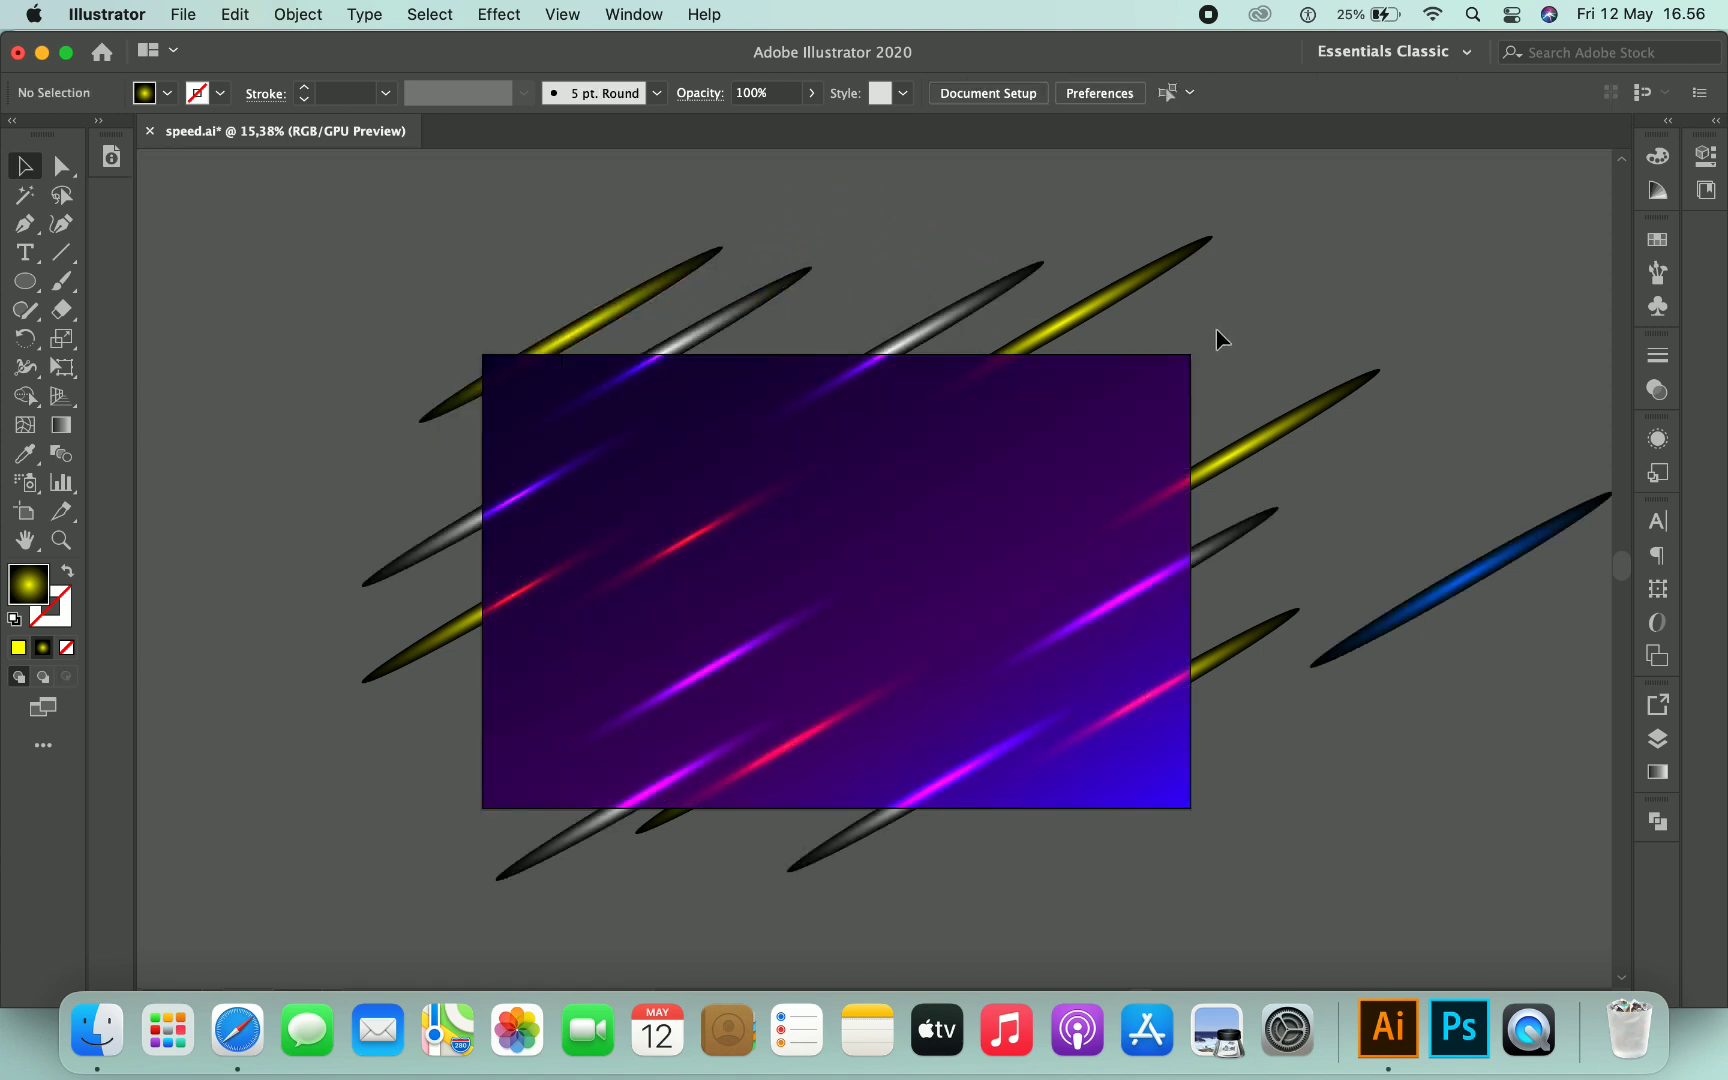
- Move the blue streak over the artboard's top-right corner and paste a duplicate of it
{"action": "scroll", "coordinate": [1219, 328], "scroll_direction": "right", "scroll_amount": 1}
{"action": "mouse_move", "coordinate": [1436, 600]}
{"action": "left_mouse_down"}
{"action": "mouse_move", "coordinate": [1160, 405]}
{"action": "mouse_move", "coordinate": [1183, 345]}
{"action": "left_mouse_up"}
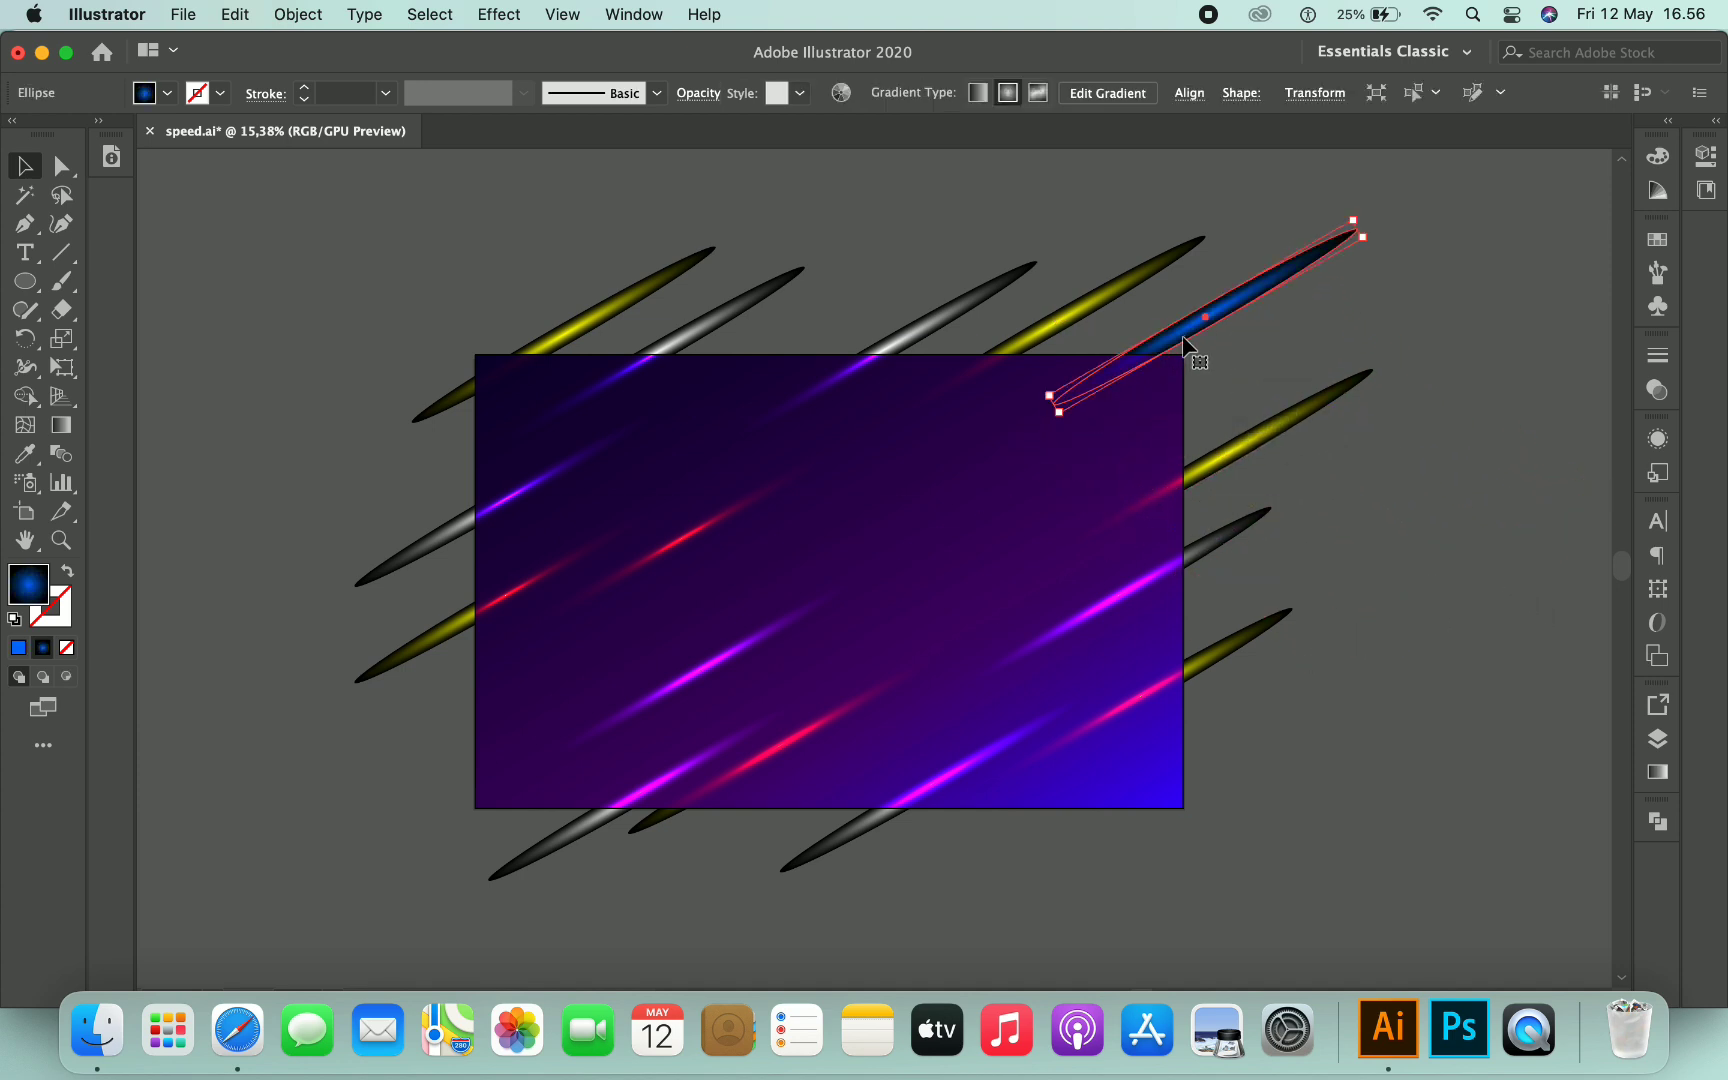
{"action": "left_click", "coordinate": [245, 14]}
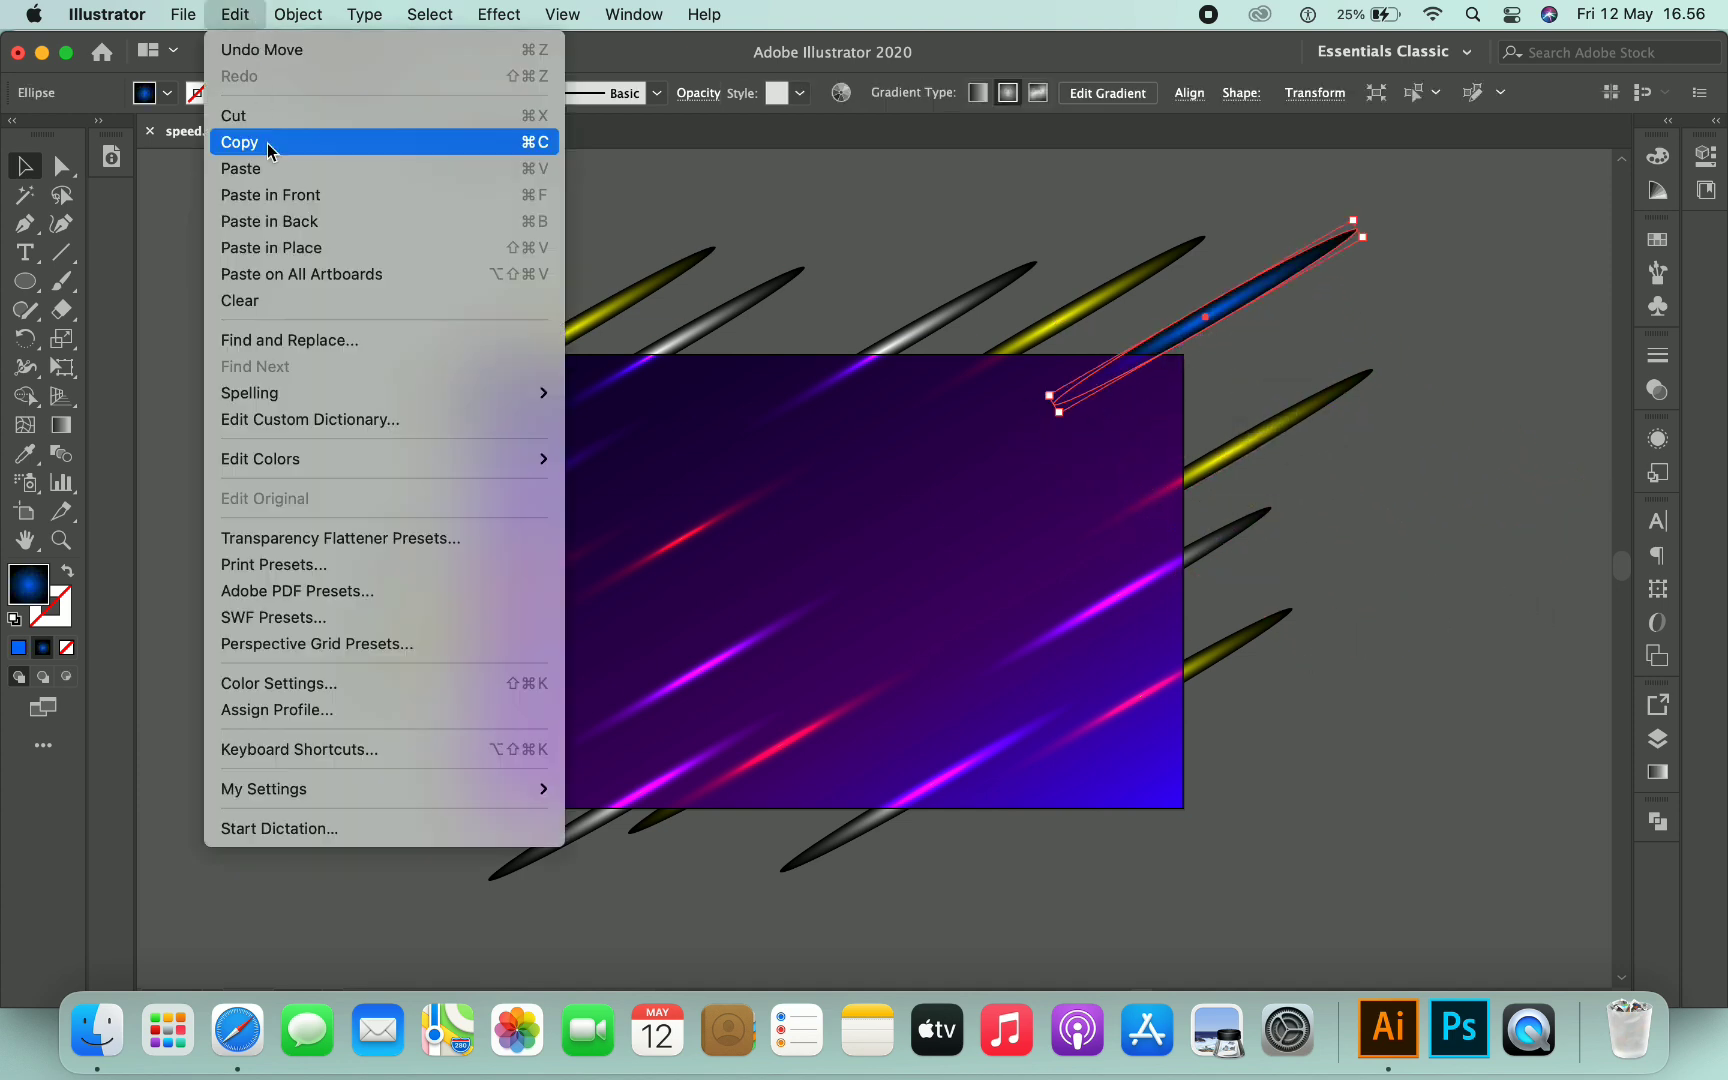
{"action": "left_click", "coordinate": [262, 142]}
{"action": "left_click", "coordinate": [236, 14]}
{"action": "left_click", "coordinate": [265, 172]}
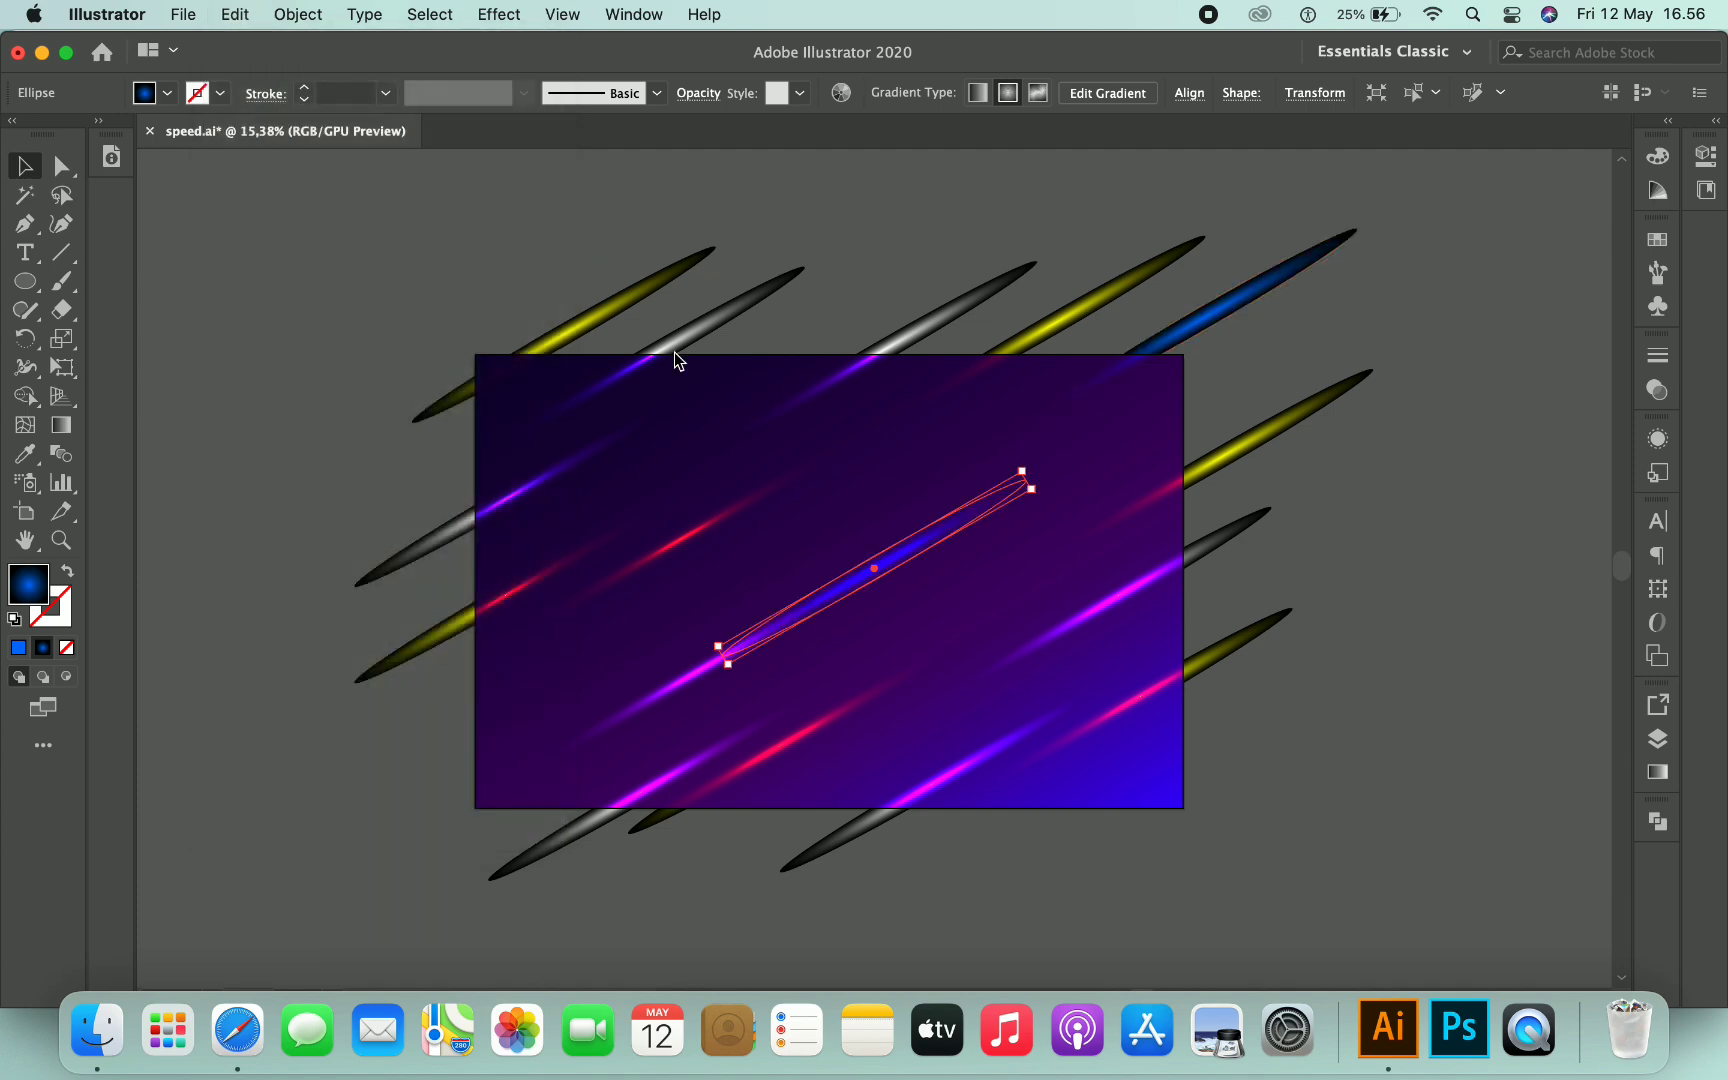
- Place the blue copy beside the original streak and group the two blue streaks
{"action": "mouse_move", "coordinate": [987, 512]}
{"action": "left_mouse_down"}
{"action": "mouse_move", "coordinate": [1090, 450]}
{"action": "mouse_move", "coordinate": [1120, 380]}
{"action": "left_mouse_up"}
{"action": "left_click", "coordinate": [1120, 380], "text": "shift"}
{"action": "right_click", "coordinate": [1102, 383]}
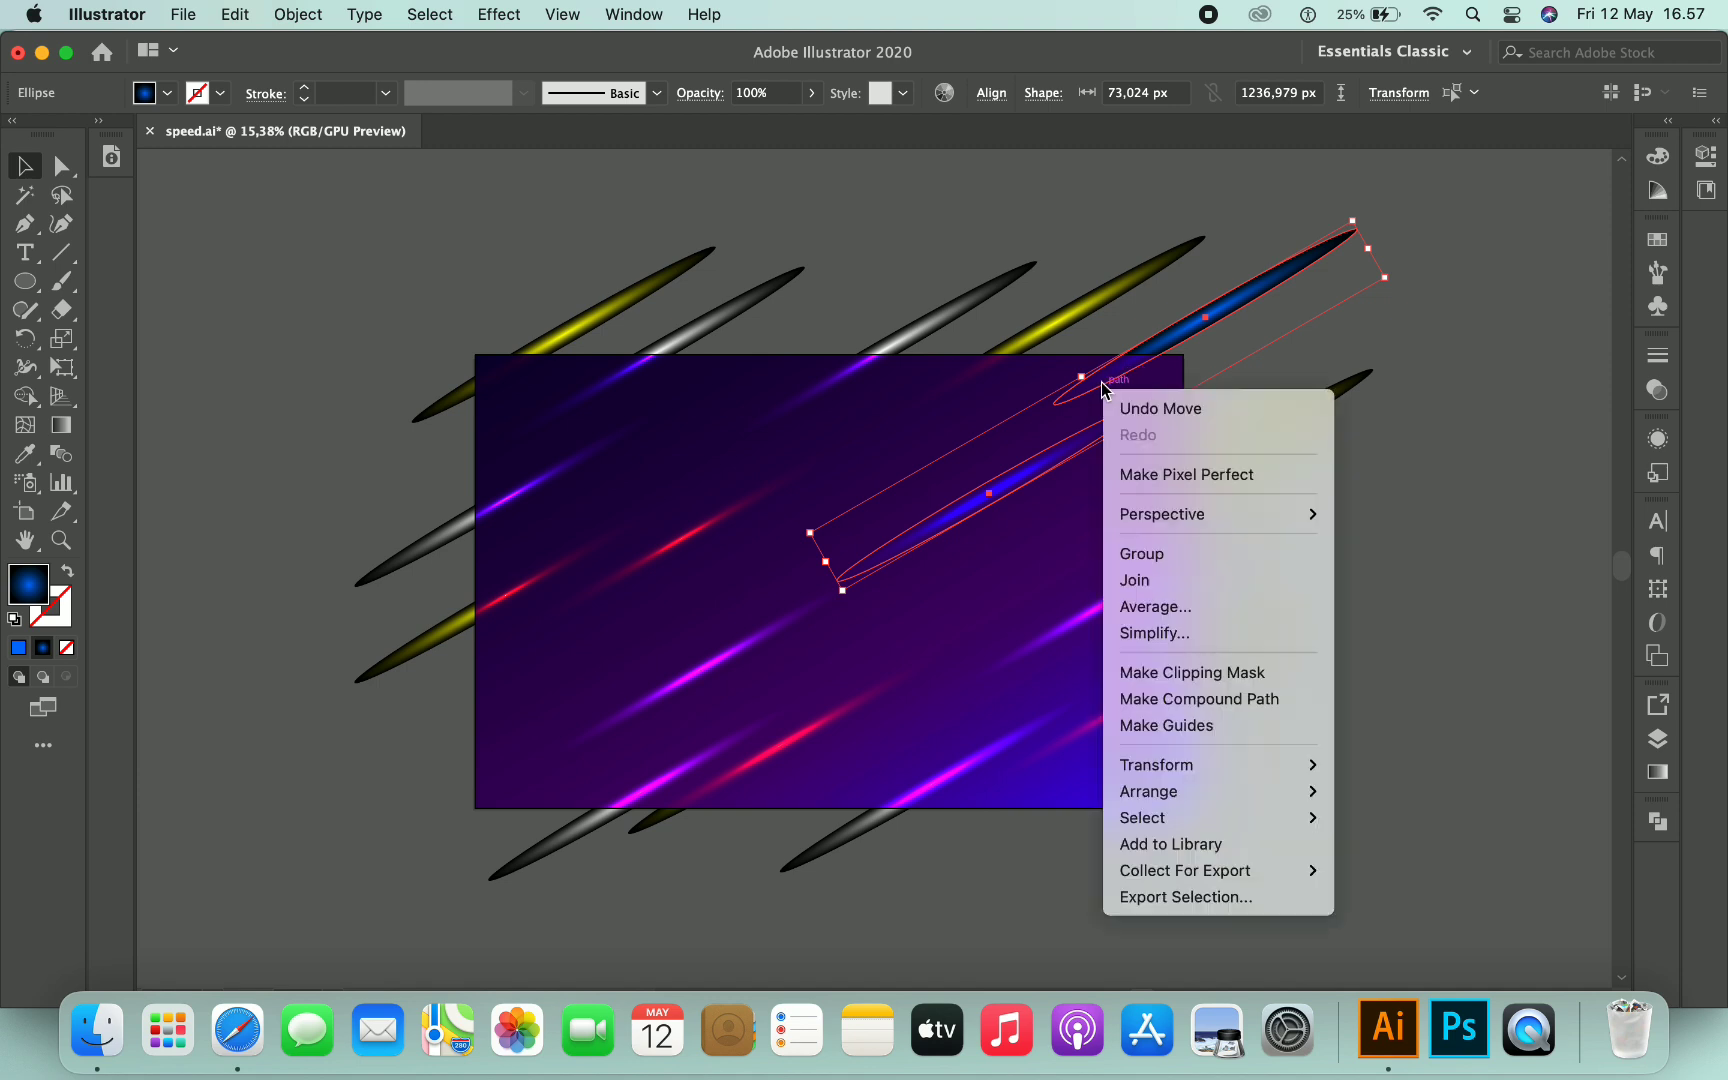
{"action": "left_click", "coordinate": [1137, 563]}
- Inside the blue group, paste more blue streak copies and spread them across the artboard
{"action": "double_click", "coordinate": [1080, 447]}
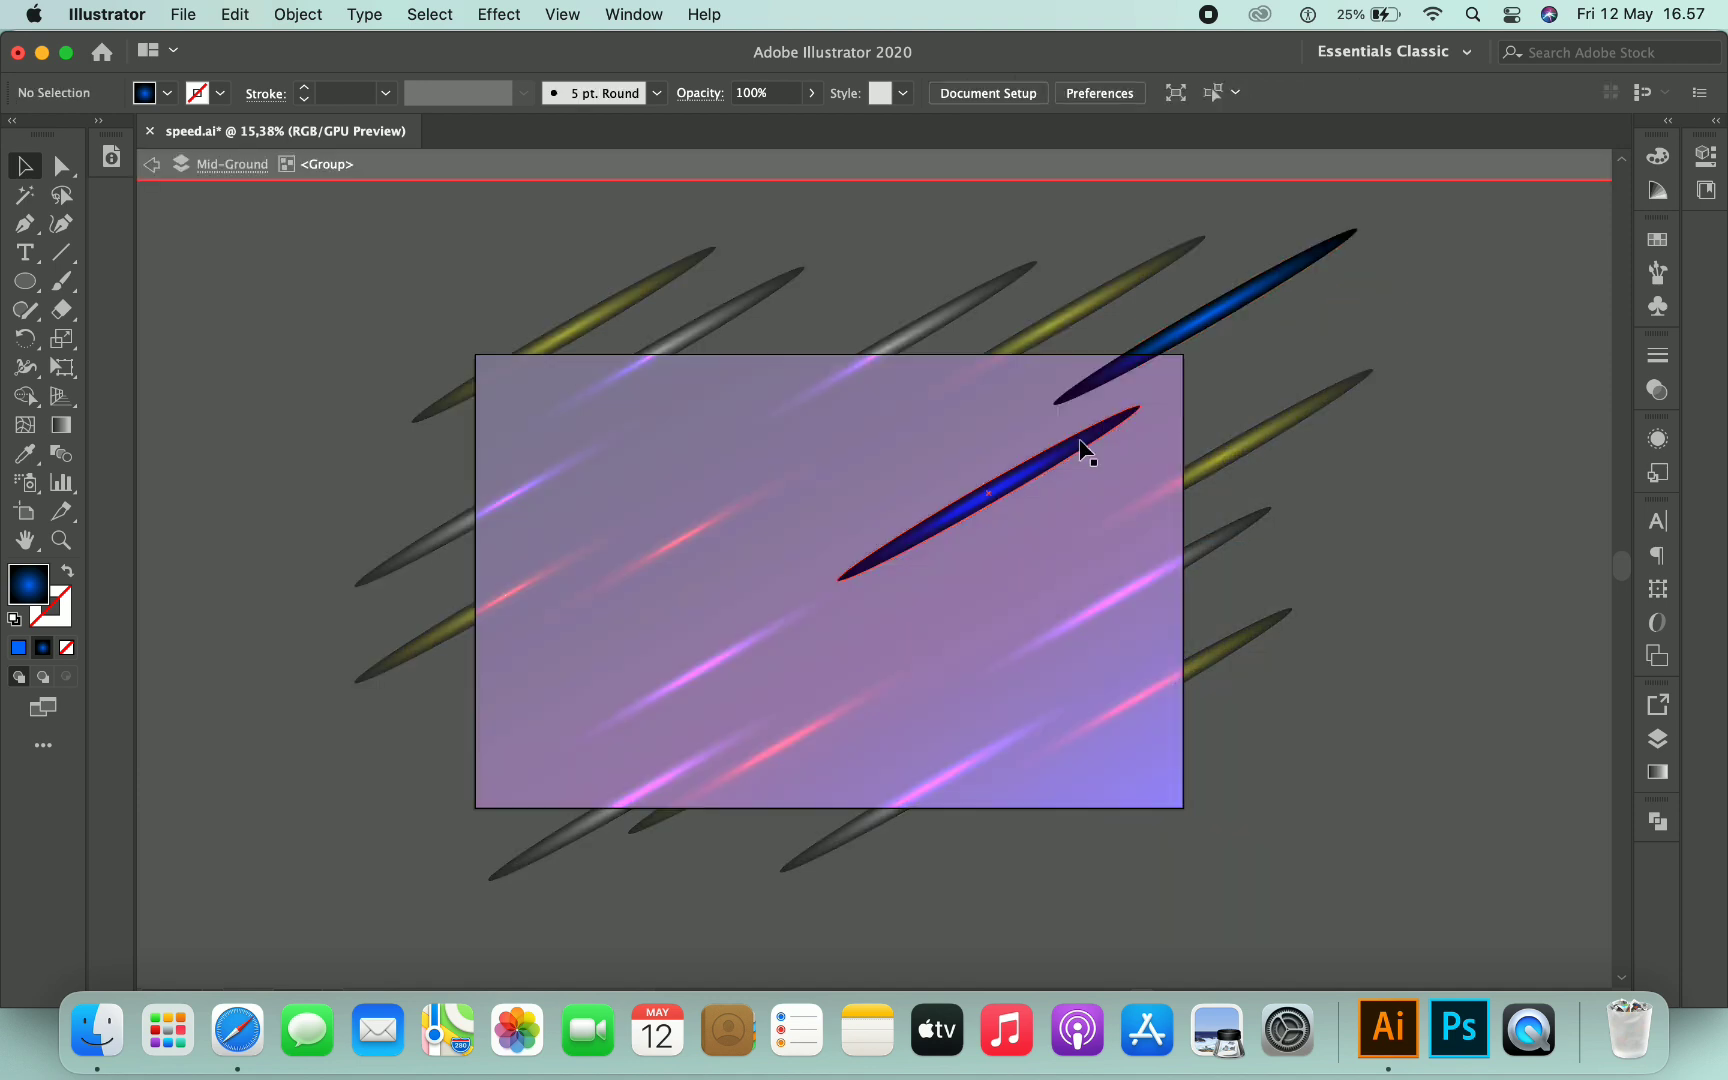
{"action": "left_click_drag", "start_coordinate": [1080, 450], "coordinate": [535, 441]}
{"action": "left_click_drag", "start_coordinate": [998, 477], "coordinate": [1063, 422]}
{"action": "key", "text": "super+v"}
{"action": "left_click_drag", "start_coordinate": [923, 540], "coordinate": [707, 413]}
{"action": "left_click", "coordinate": [930, 531]}
{"action": "left_click_drag", "start_coordinate": [955, 537], "coordinate": [578, 793]}
{"action": "key", "text": "super+v"}
{"action": "left_click_drag", "start_coordinate": [944, 524], "coordinate": [1197, 512]}
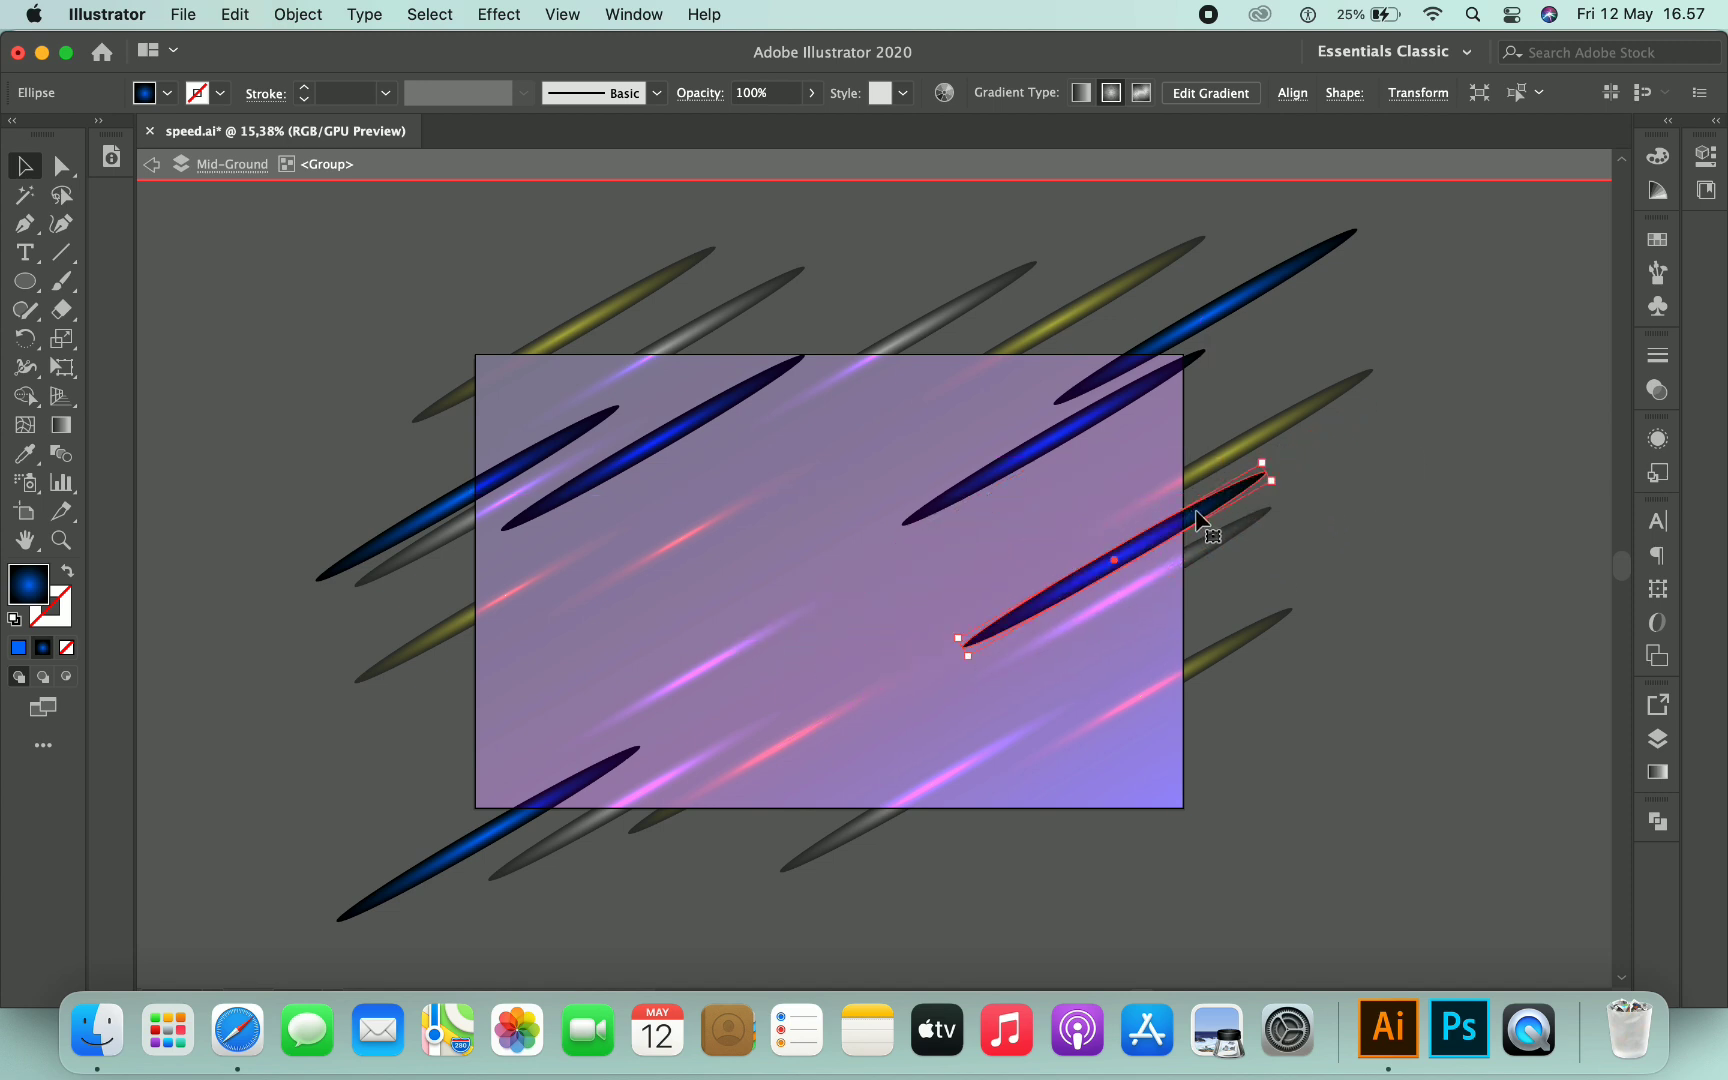
{"action": "key", "text": "super+v"}
{"action": "left_click_drag", "start_coordinate": [990, 518], "coordinate": [1205, 707]}
{"action": "left_click_drag", "start_coordinate": [1138, 559], "coordinate": [1183, 527]}
{"action": "mouse_move", "coordinate": [1040, 455]}
{"action": "left_mouse_down"}
{"action": "mouse_move", "coordinate": [1010, 470]}
{"action": "mouse_move", "coordinate": [1003, 451]}
{"action": "mouse_move", "coordinate": [1008, 465]}
{"action": "left_mouse_up"}
{"action": "key", "text": "super+v"}
{"action": "left_click_drag", "start_coordinate": [855, 578], "coordinate": [1008, 325]}
{"action": "key", "text": "super+v"}
{"action": "left_click_drag", "start_coordinate": [897, 568], "coordinate": [404, 712]}
{"action": "double_click", "coordinate": [601, 634]}
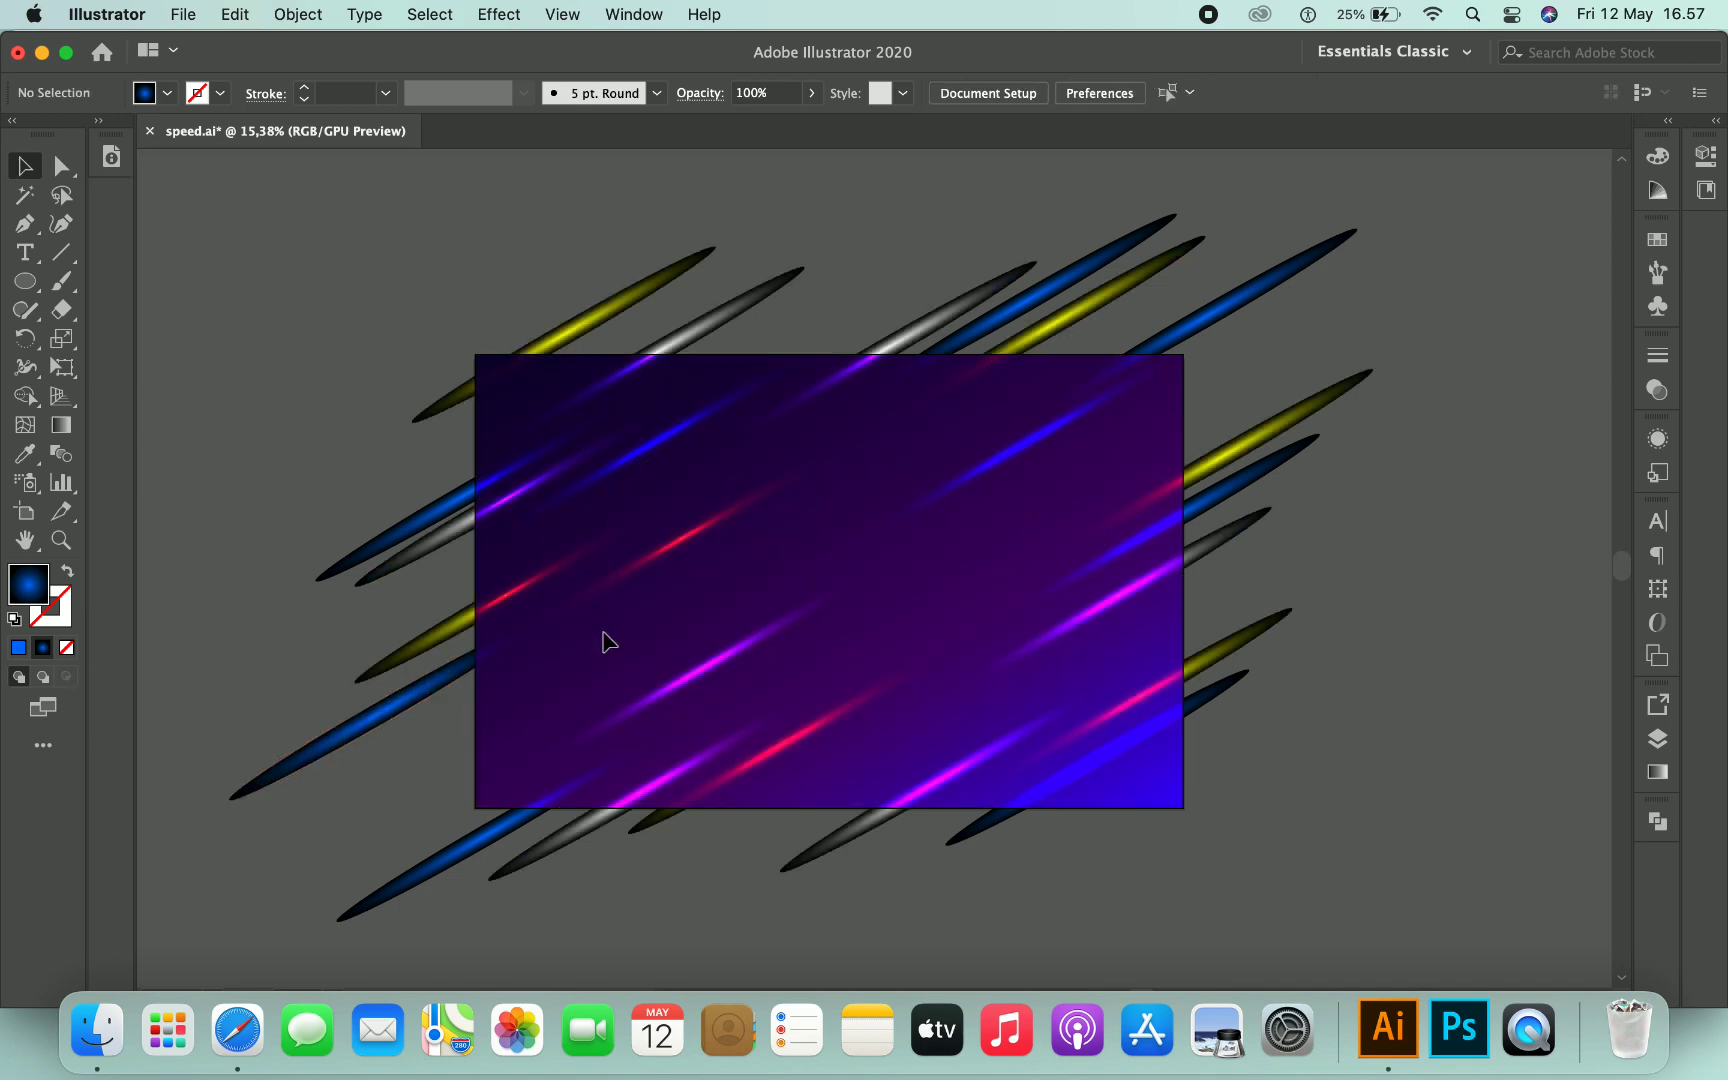
- Draw a rectangle exactly covering the artboard with the Rectangle tool
{"action": "scroll", "coordinate": [1434, 337], "scroll_direction": "left", "scroll_amount": 1}
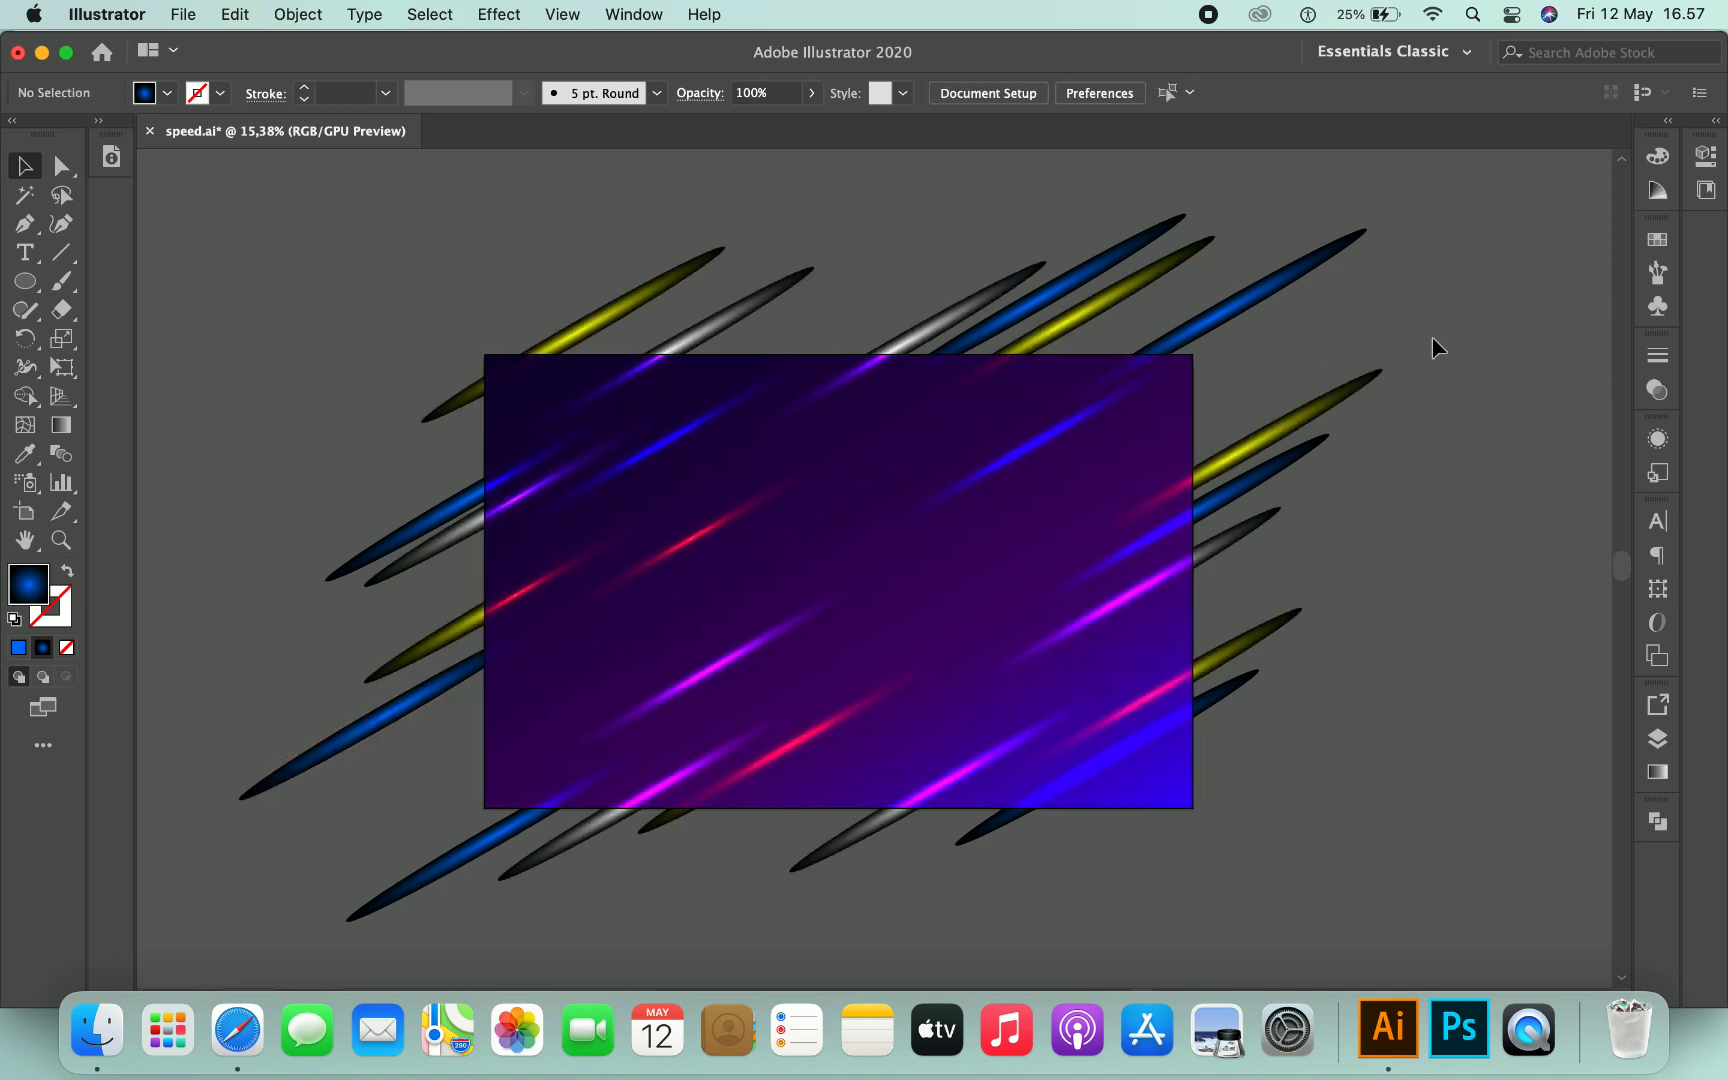
{"action": "left_click", "coordinate": [1200, 343]}
{"action": "left_click", "coordinate": [1254, 360]}
{"action": "left_click", "coordinate": [26, 285]}
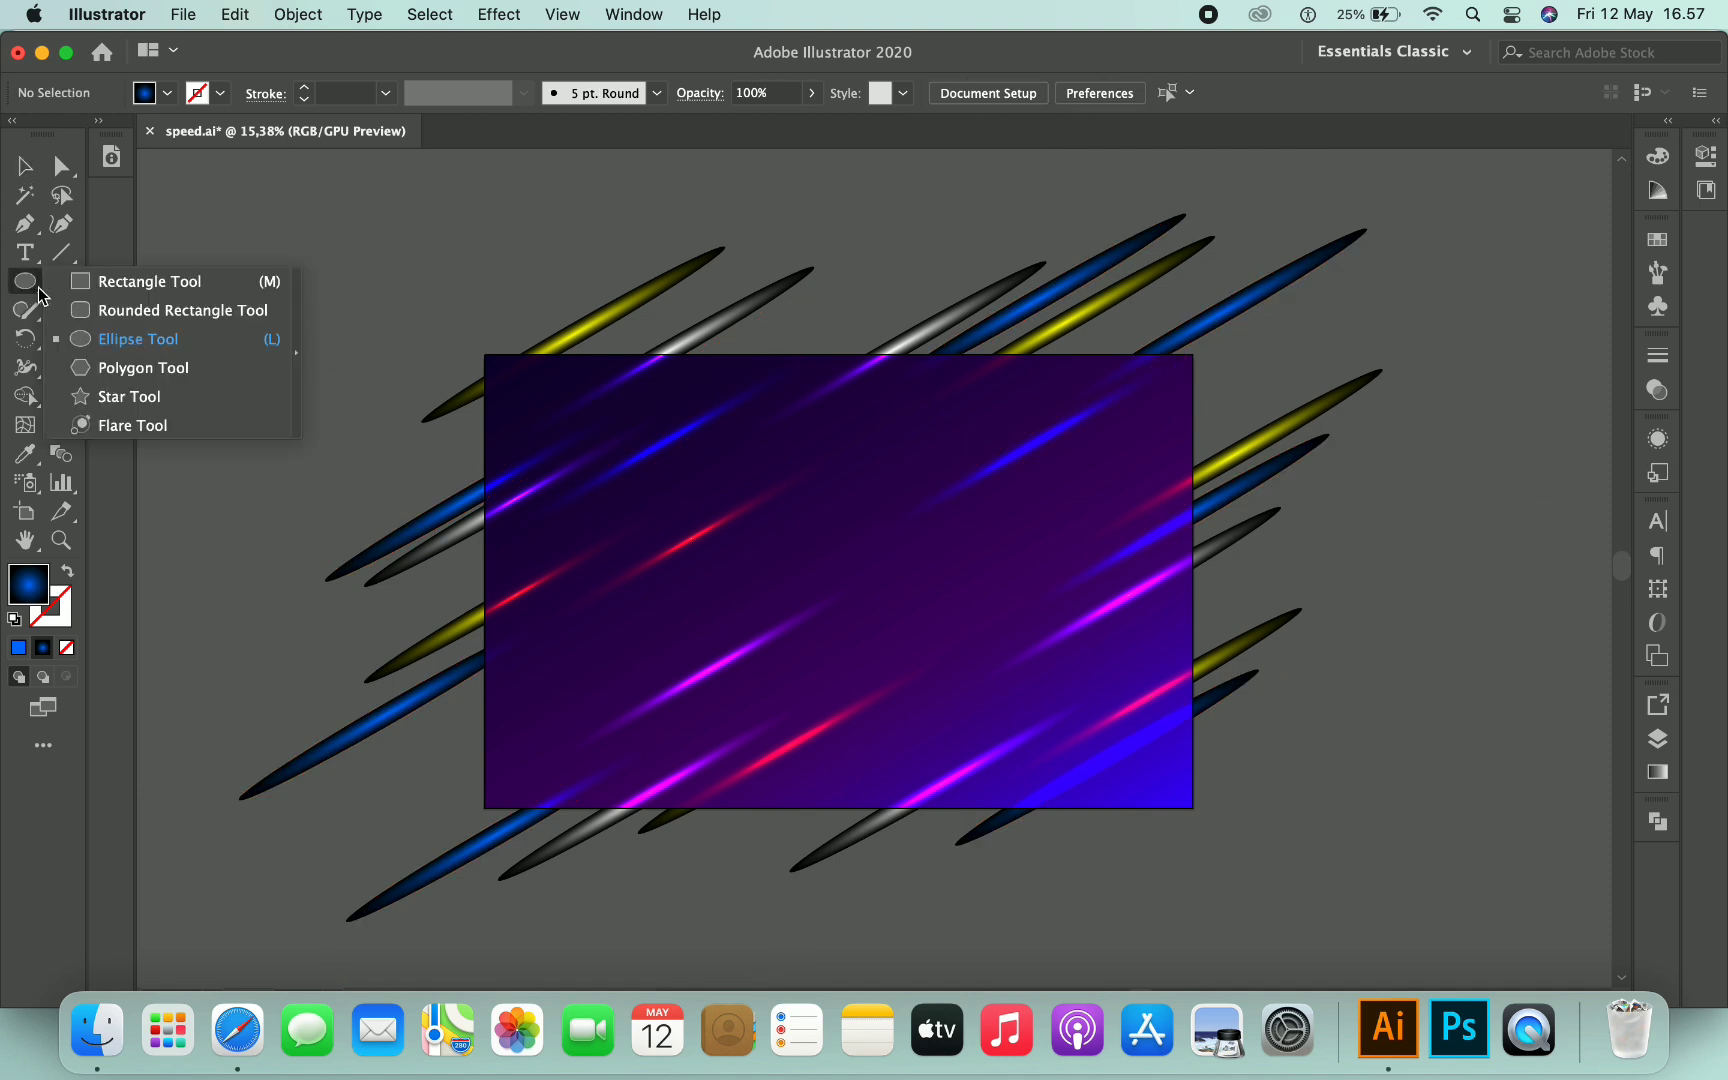
{"action": "left_click", "coordinate": [88, 290]}
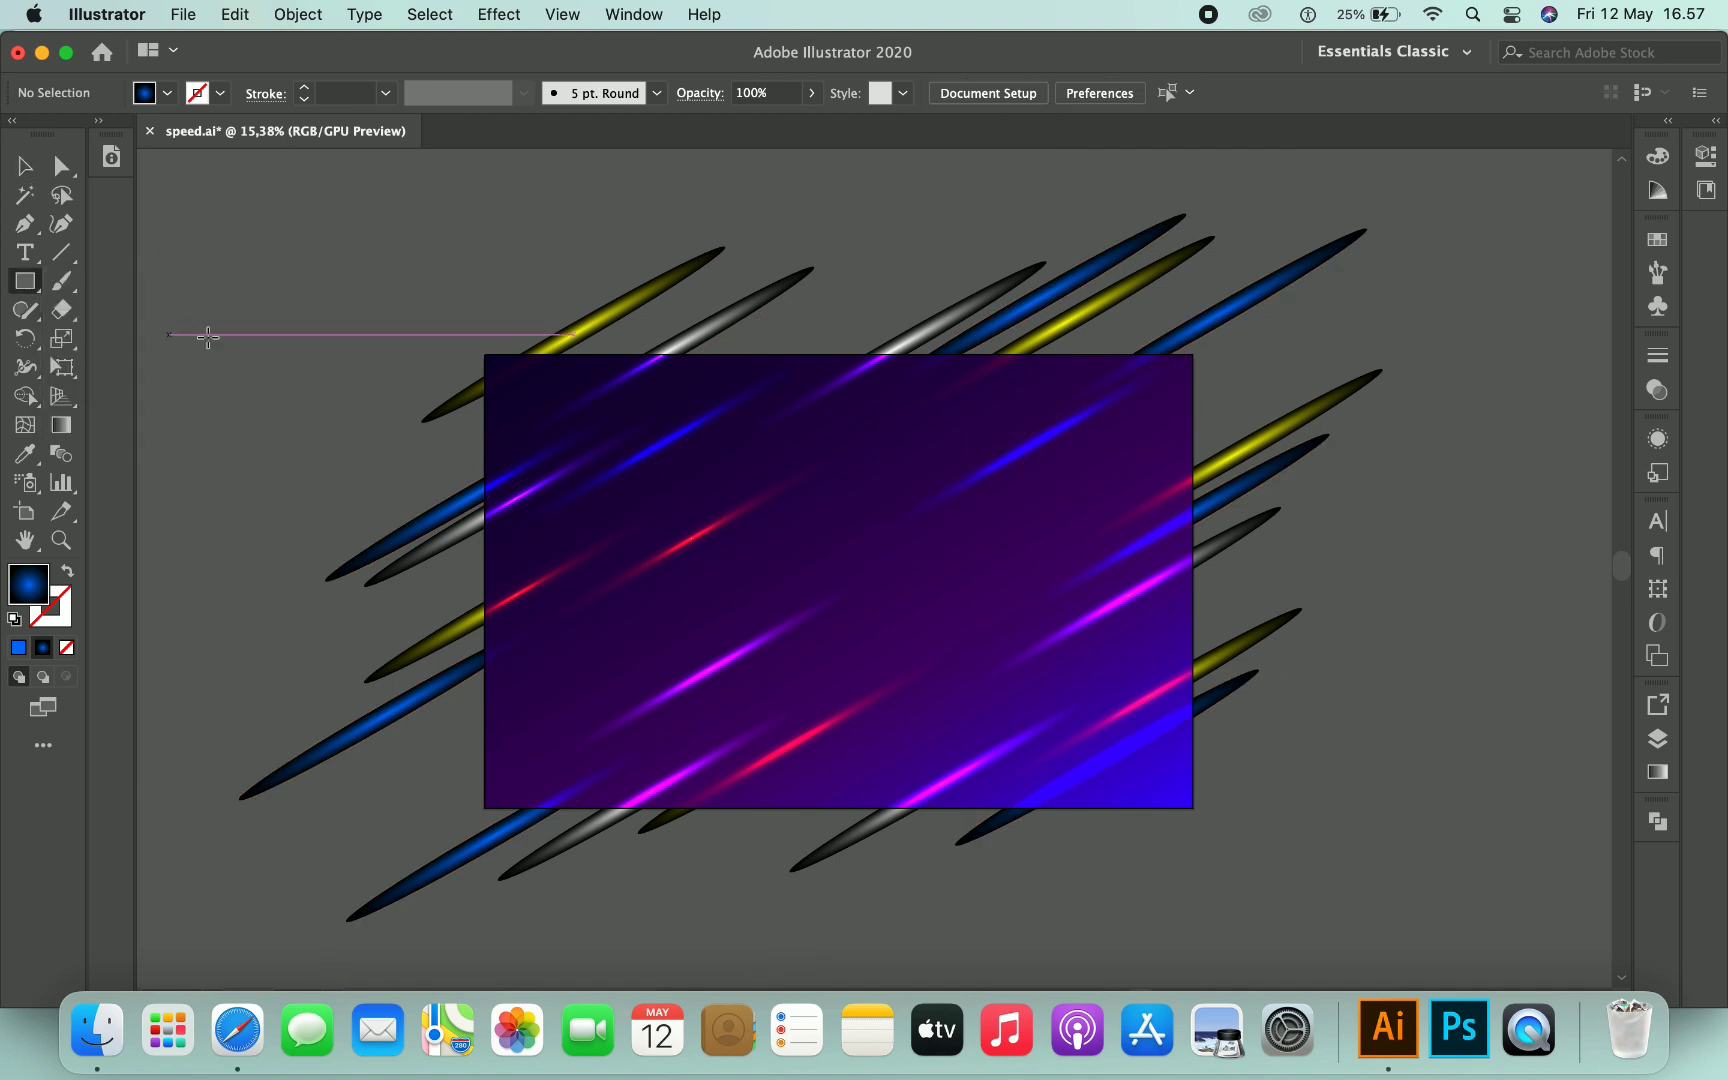
{"action": "left_click_drag", "start_coordinate": [490, 350], "coordinate": [1193, 807]}
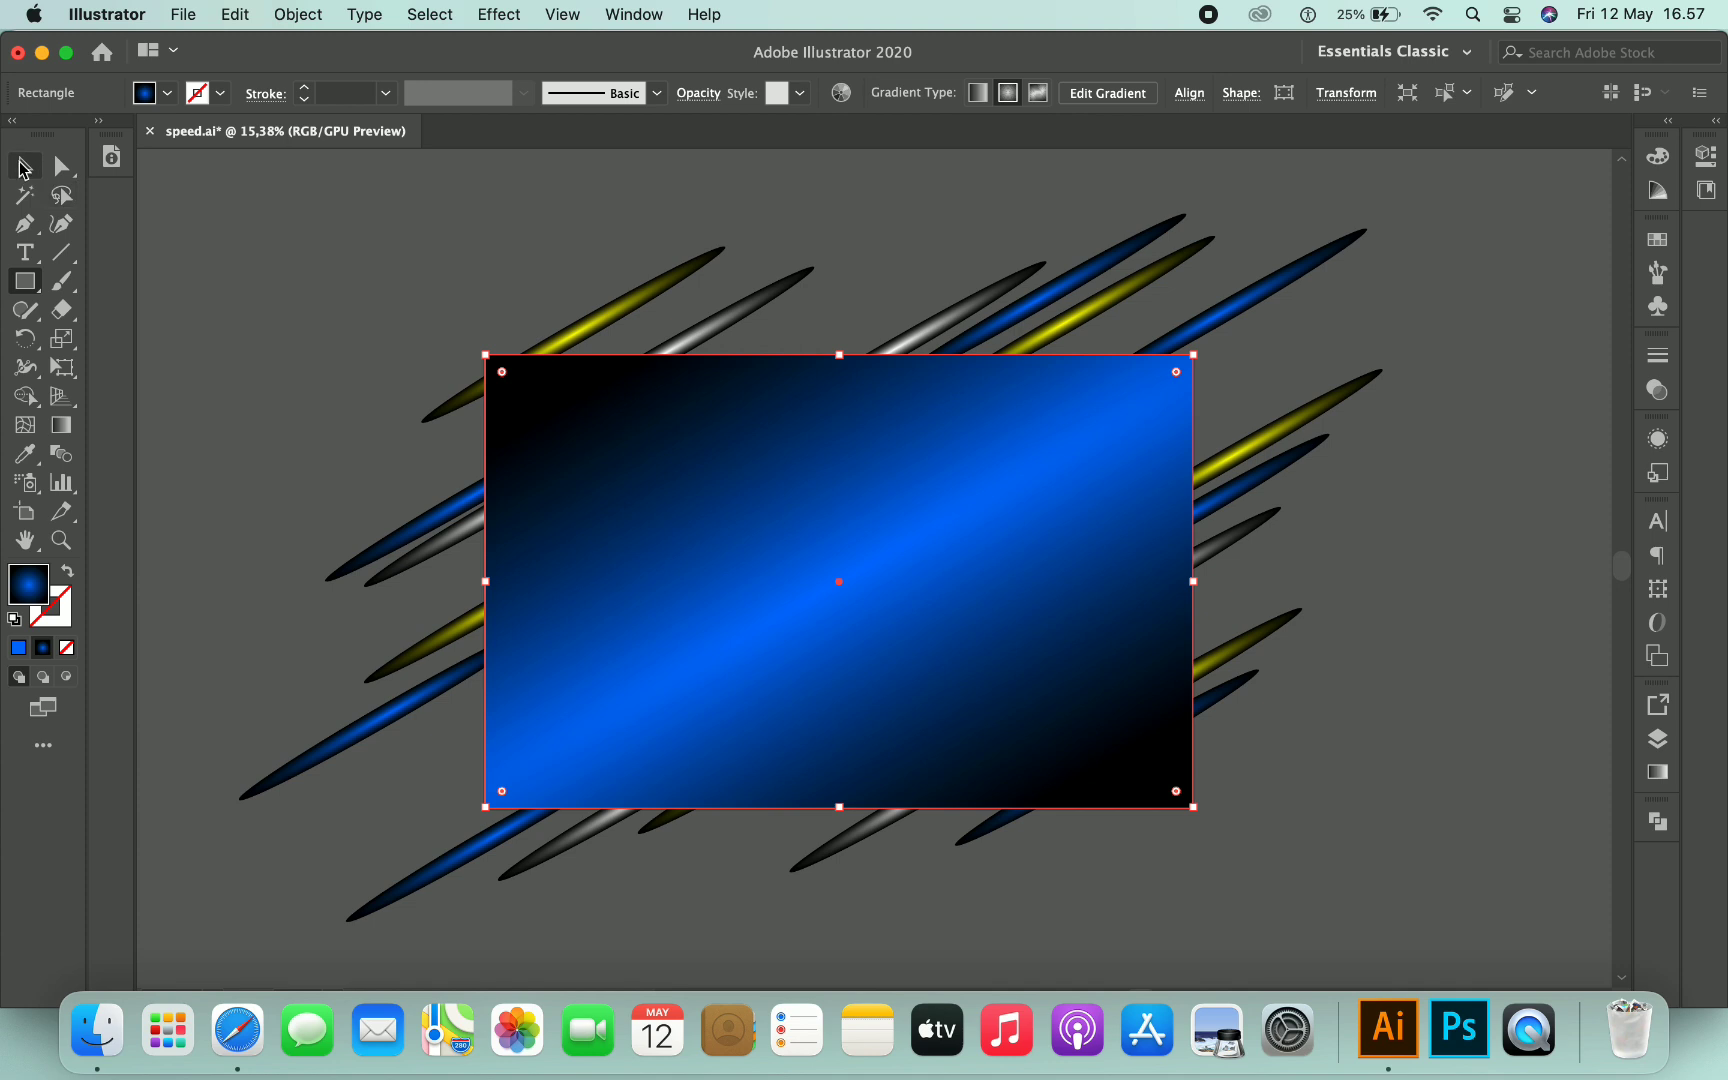
- Select all objects and make a clipping mask from the artboard rectangle
{"action": "left_click", "coordinate": [25, 166]}
{"action": "left_click", "coordinate": [1418, 307]}
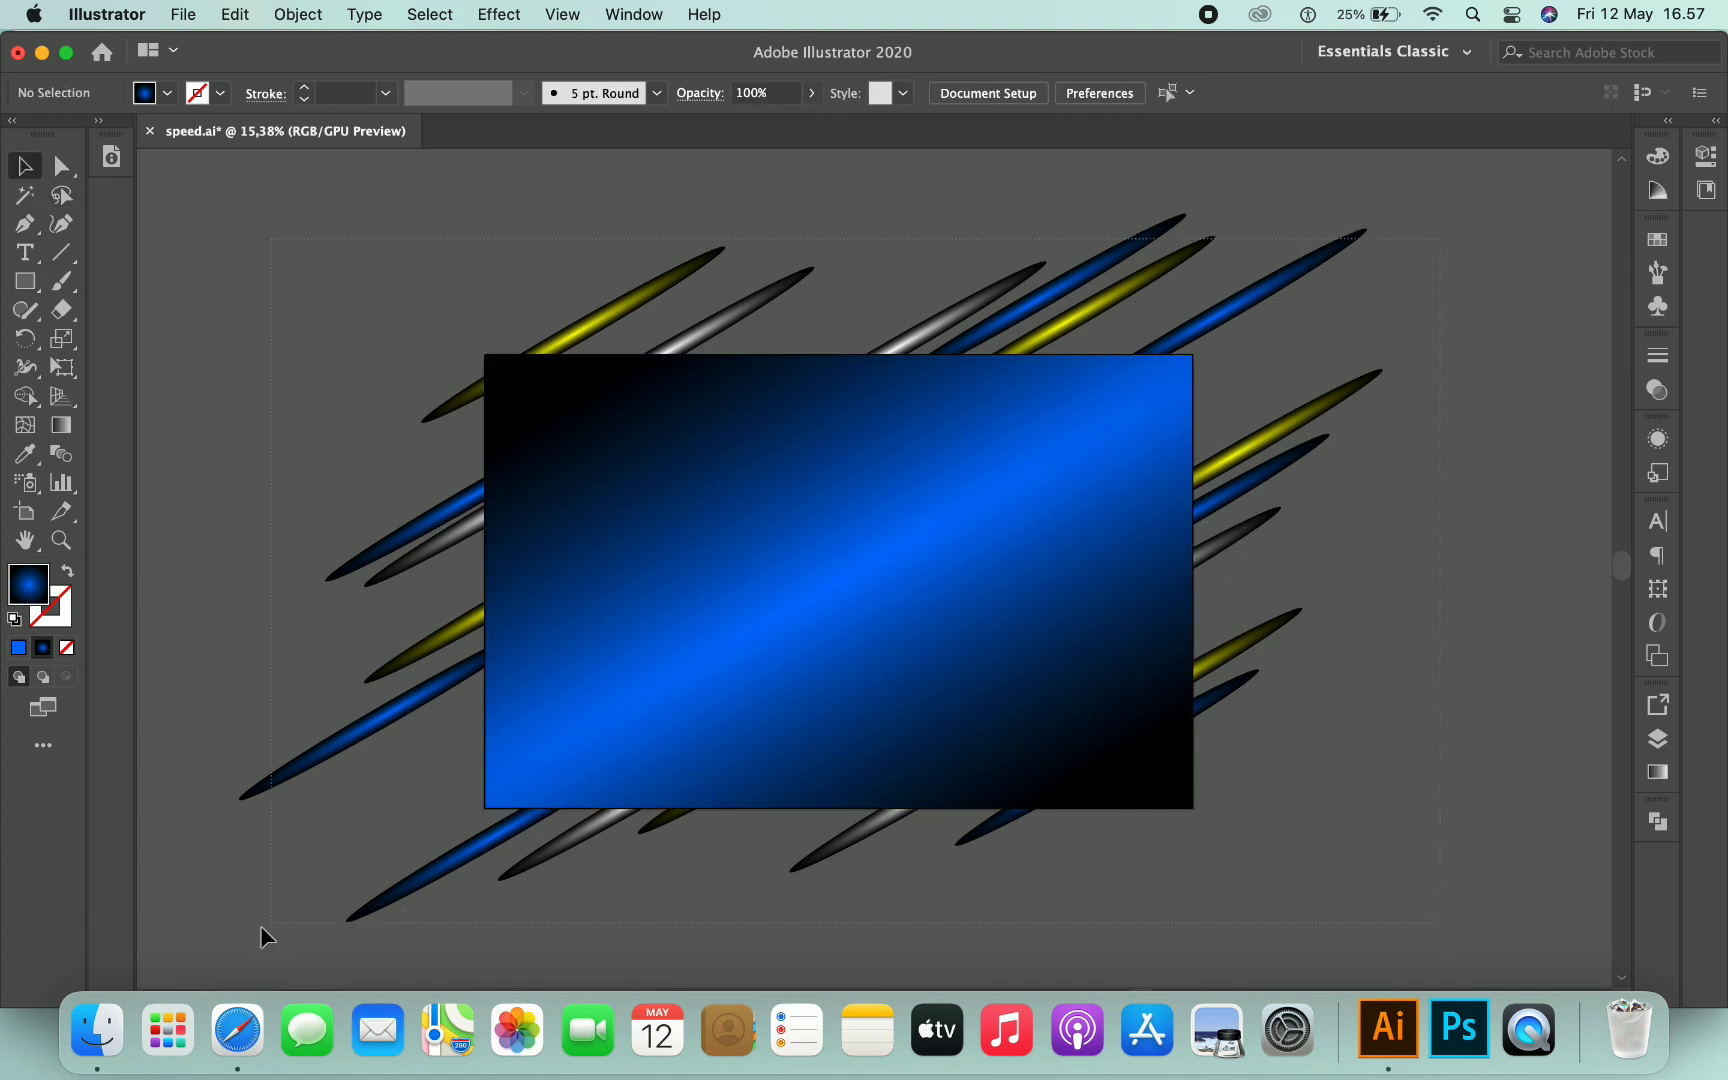
{"action": "key", "text": "super+a"}
{"action": "right_click", "coordinate": [820, 520]}
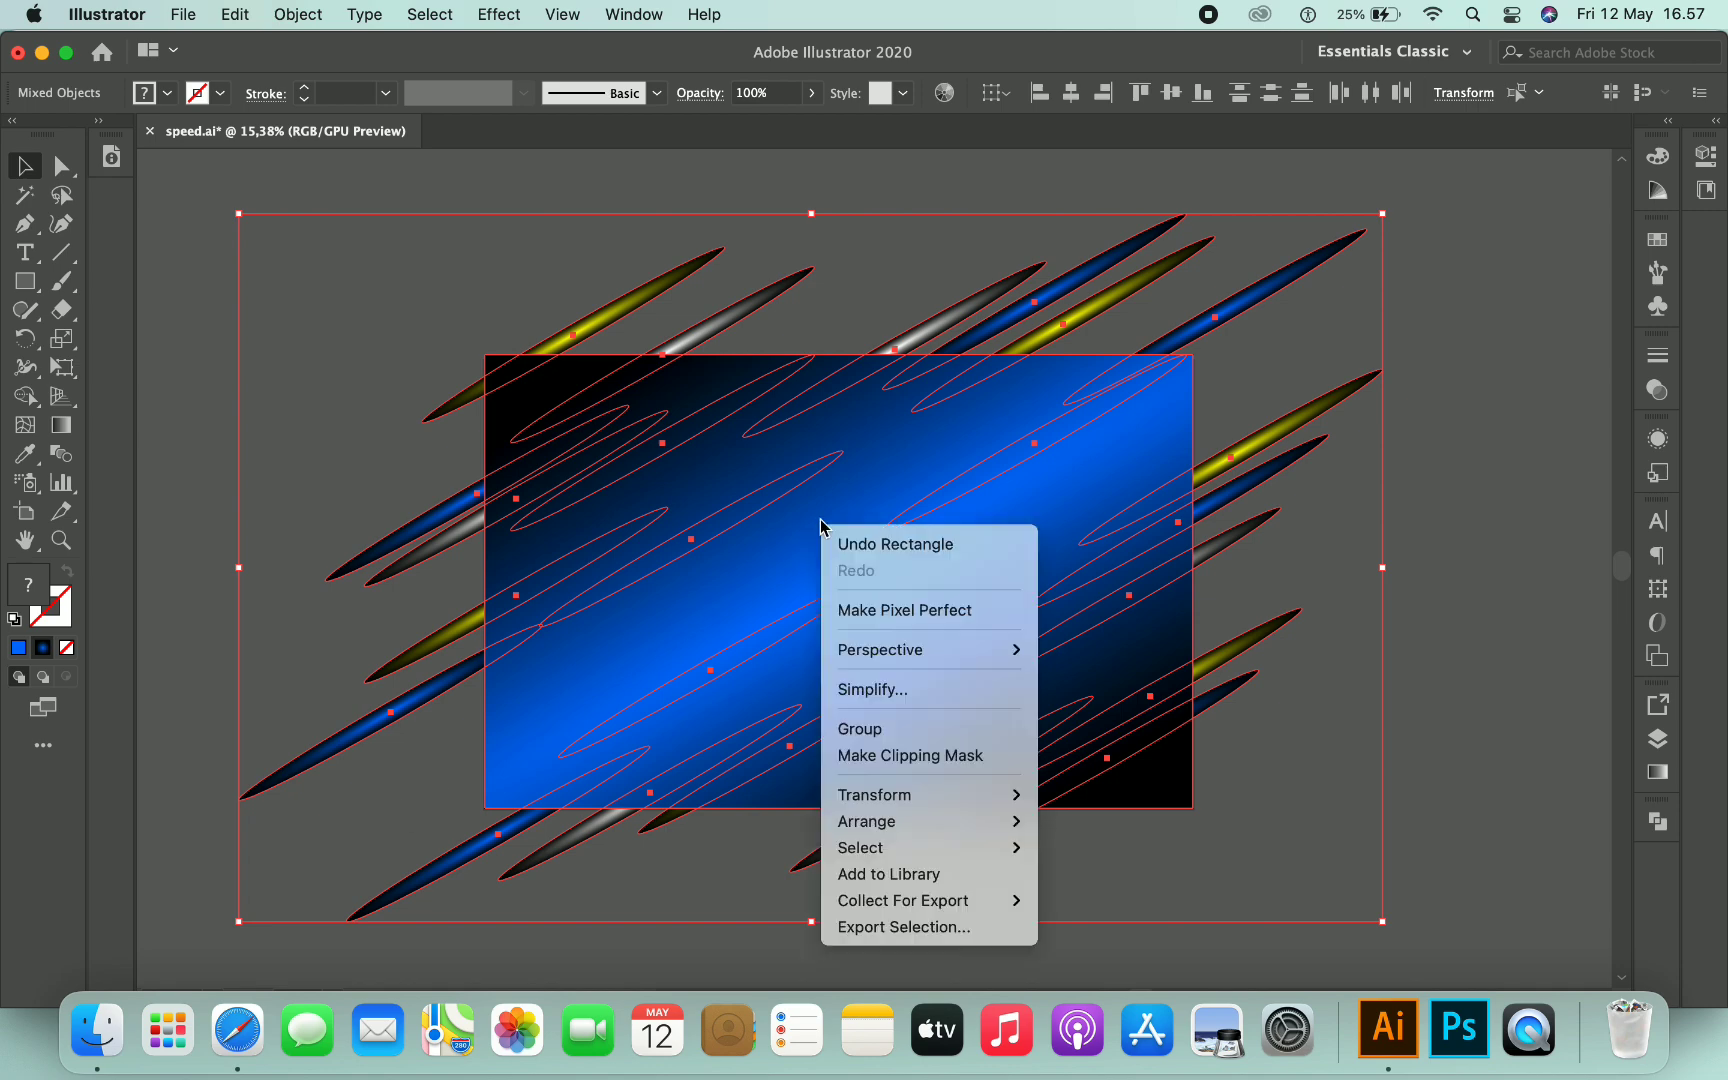
{"action": "left_click", "coordinate": [886, 760]}
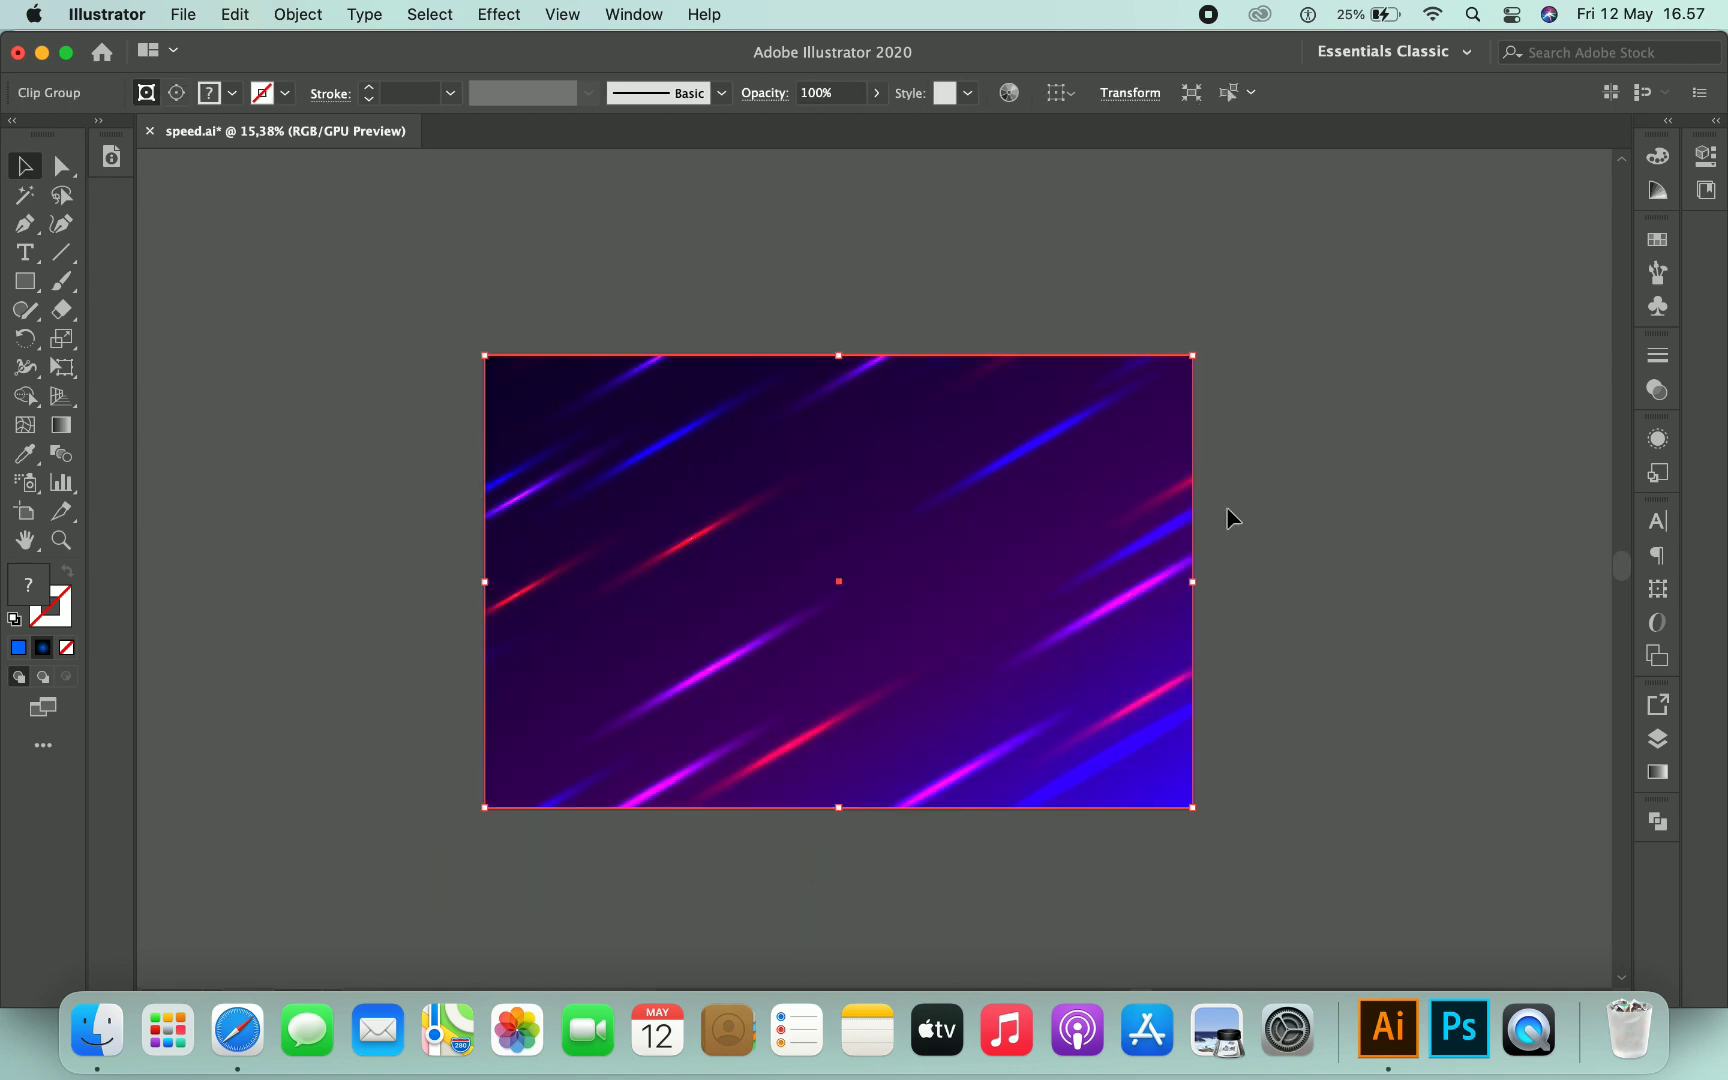
{"action": "left_click", "coordinate": [1368, 433]}
- Draw a tall vertical rectangle spanning the artboard's height left of centre
{"action": "scroll", "coordinate": [1368, 434], "scroll_direction": "left", "scroll_amount": 2}
{"action": "scroll", "coordinate": [829, 465], "scroll_direction": "up", "scroll_amount": 2}
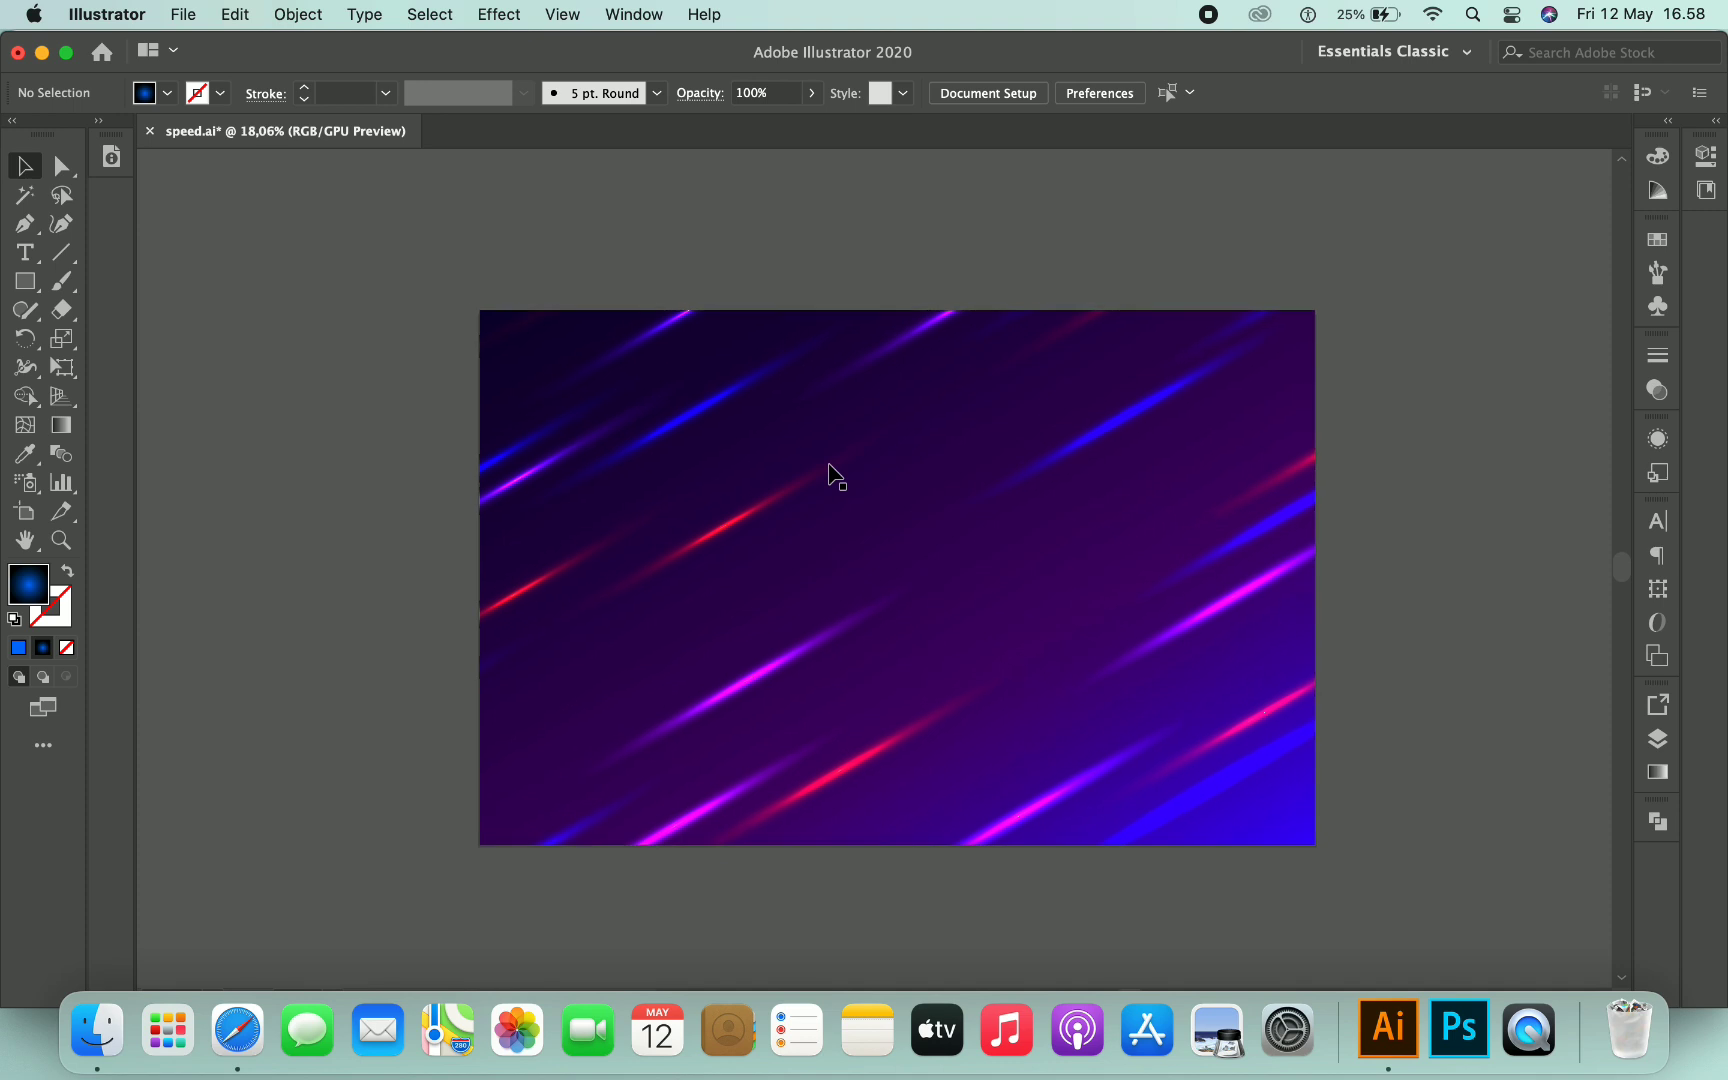
{"action": "scroll", "coordinate": [830, 470], "scroll_direction": "up", "scroll_amount": 3}
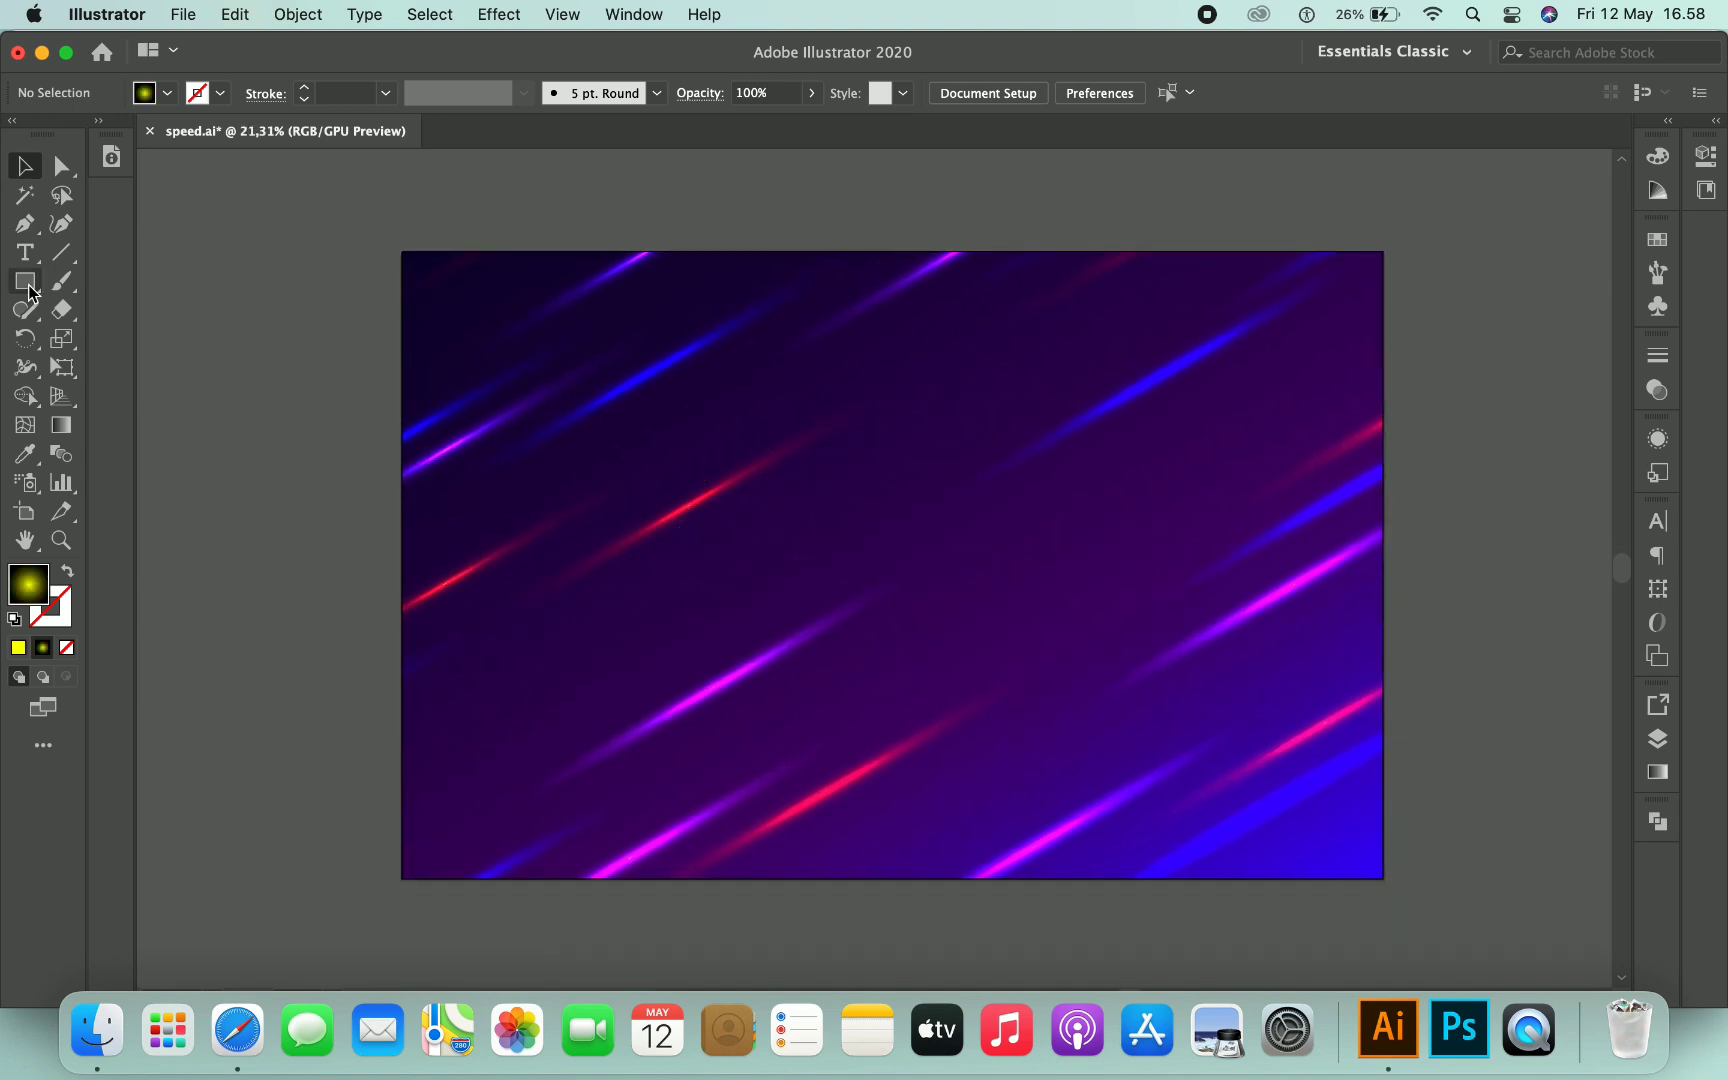
{"action": "left_click", "coordinate": [28, 284]}
{"action": "left_click_drag", "start_coordinate": [755, 277], "coordinate": [913, 815]}
{"action": "left_click", "coordinate": [26, 167]}
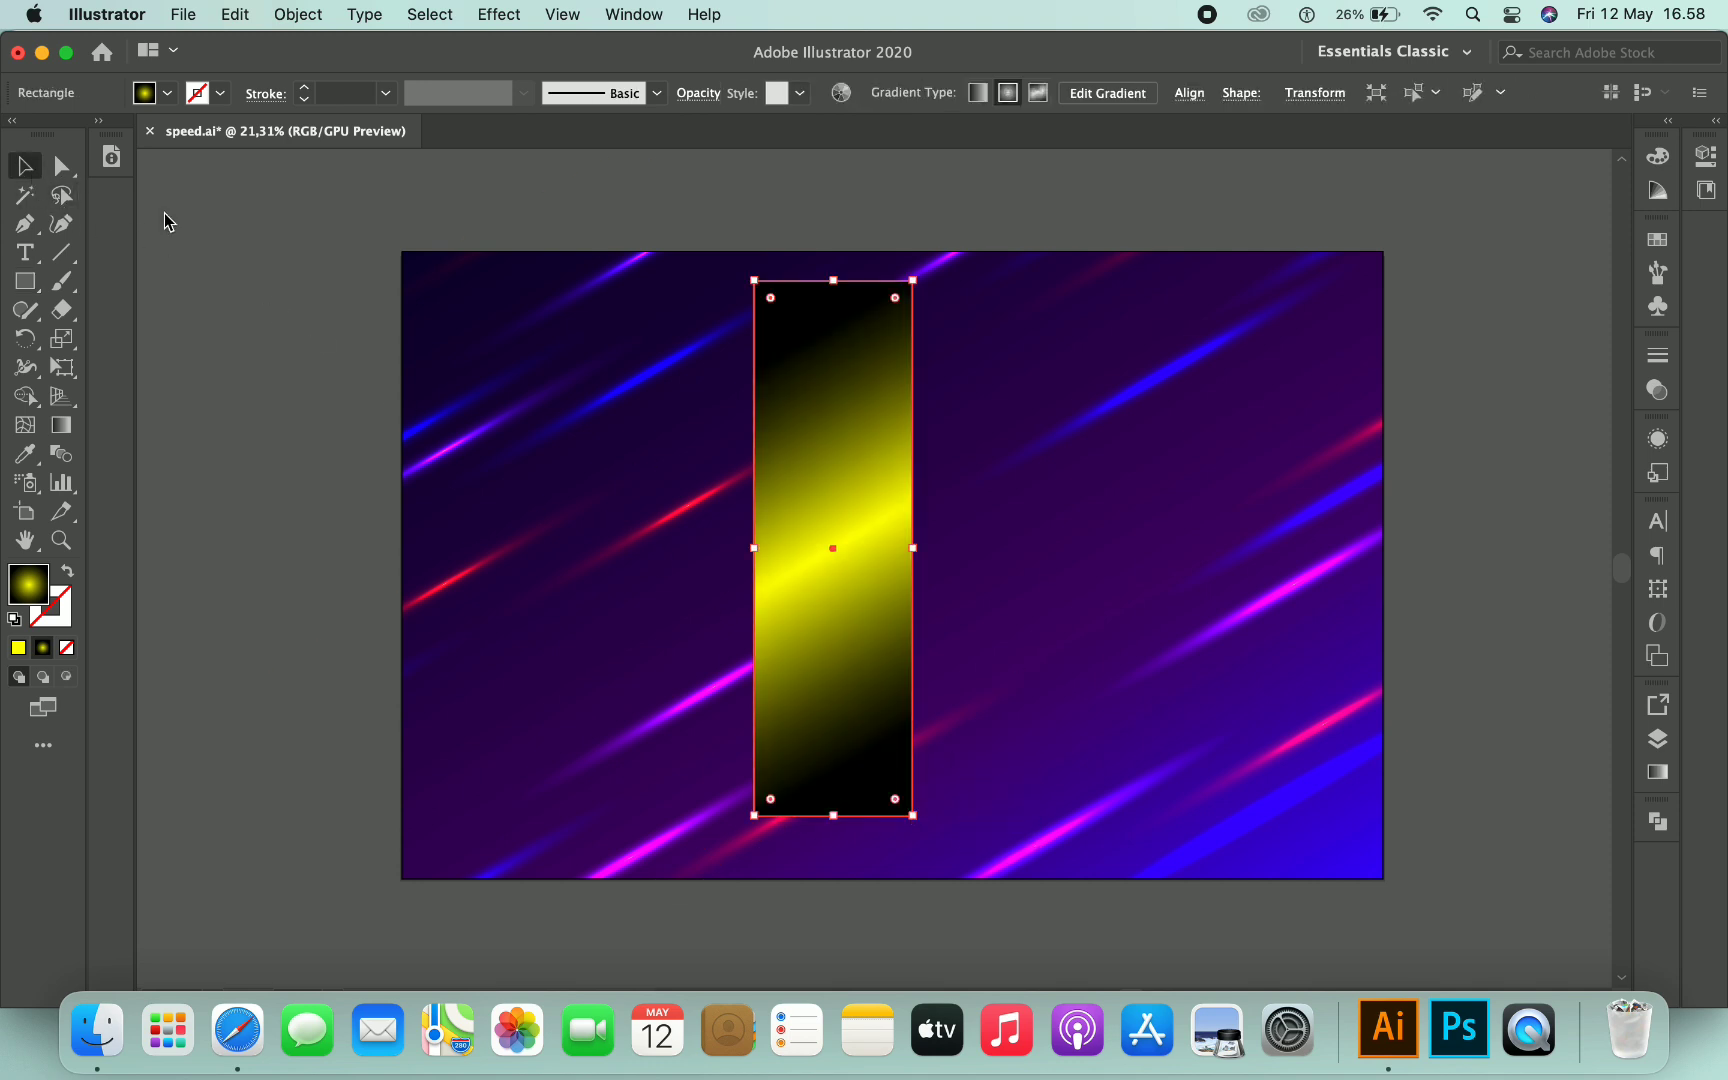
- Set the rectangle's gradient to linear at -90° and make its starting stop white
{"action": "left_click", "coordinate": [1655, 775]}
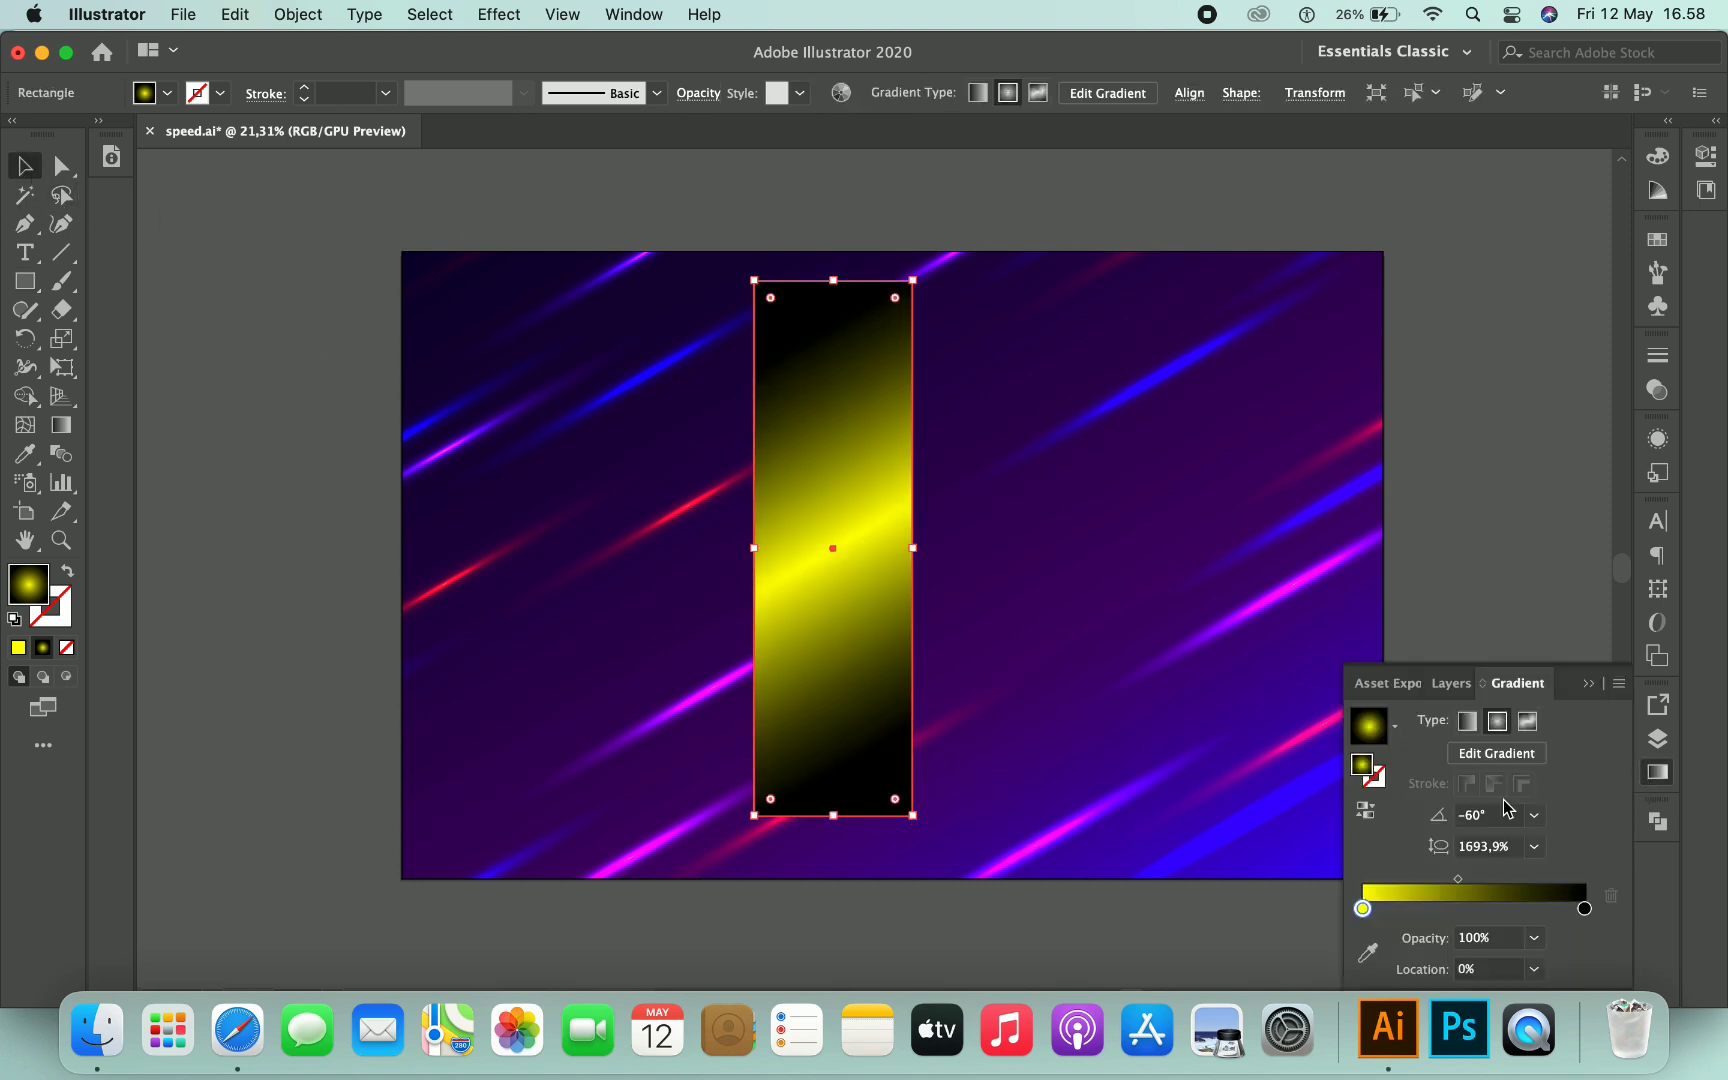
{"action": "left_click", "coordinate": [1468, 725]}
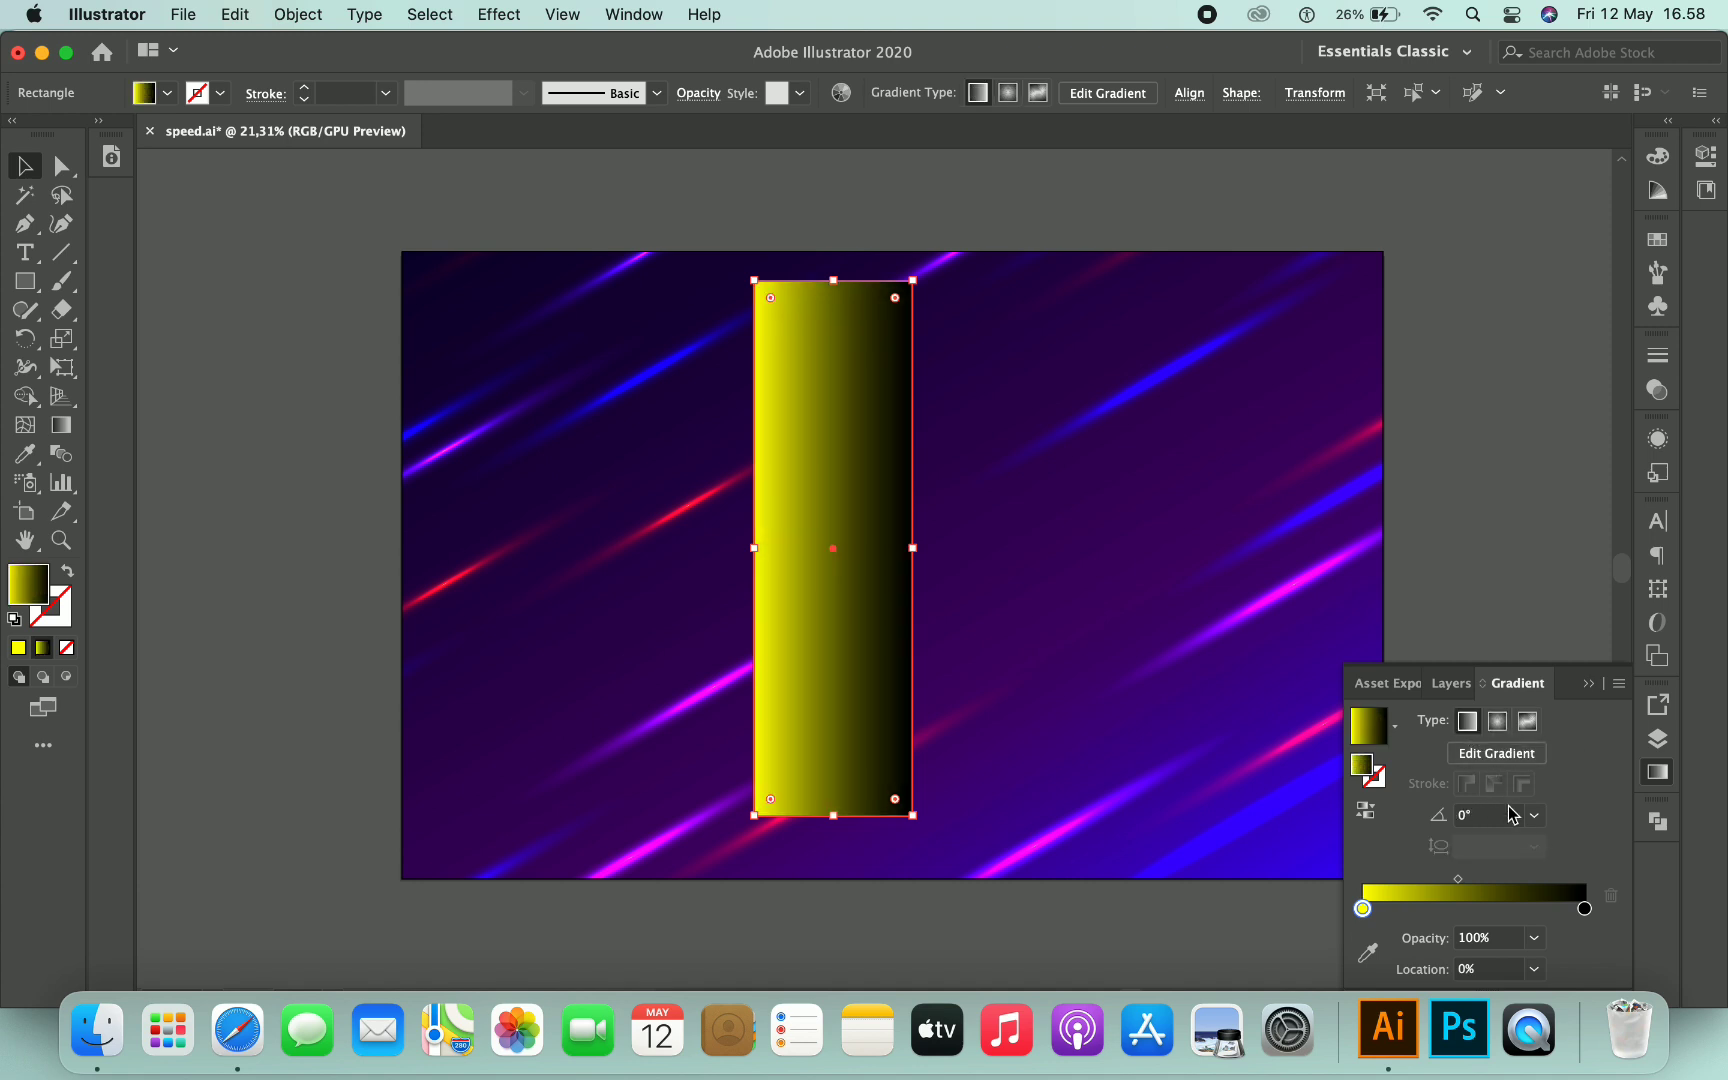
{"action": "left_click", "coordinate": [1537, 822]}
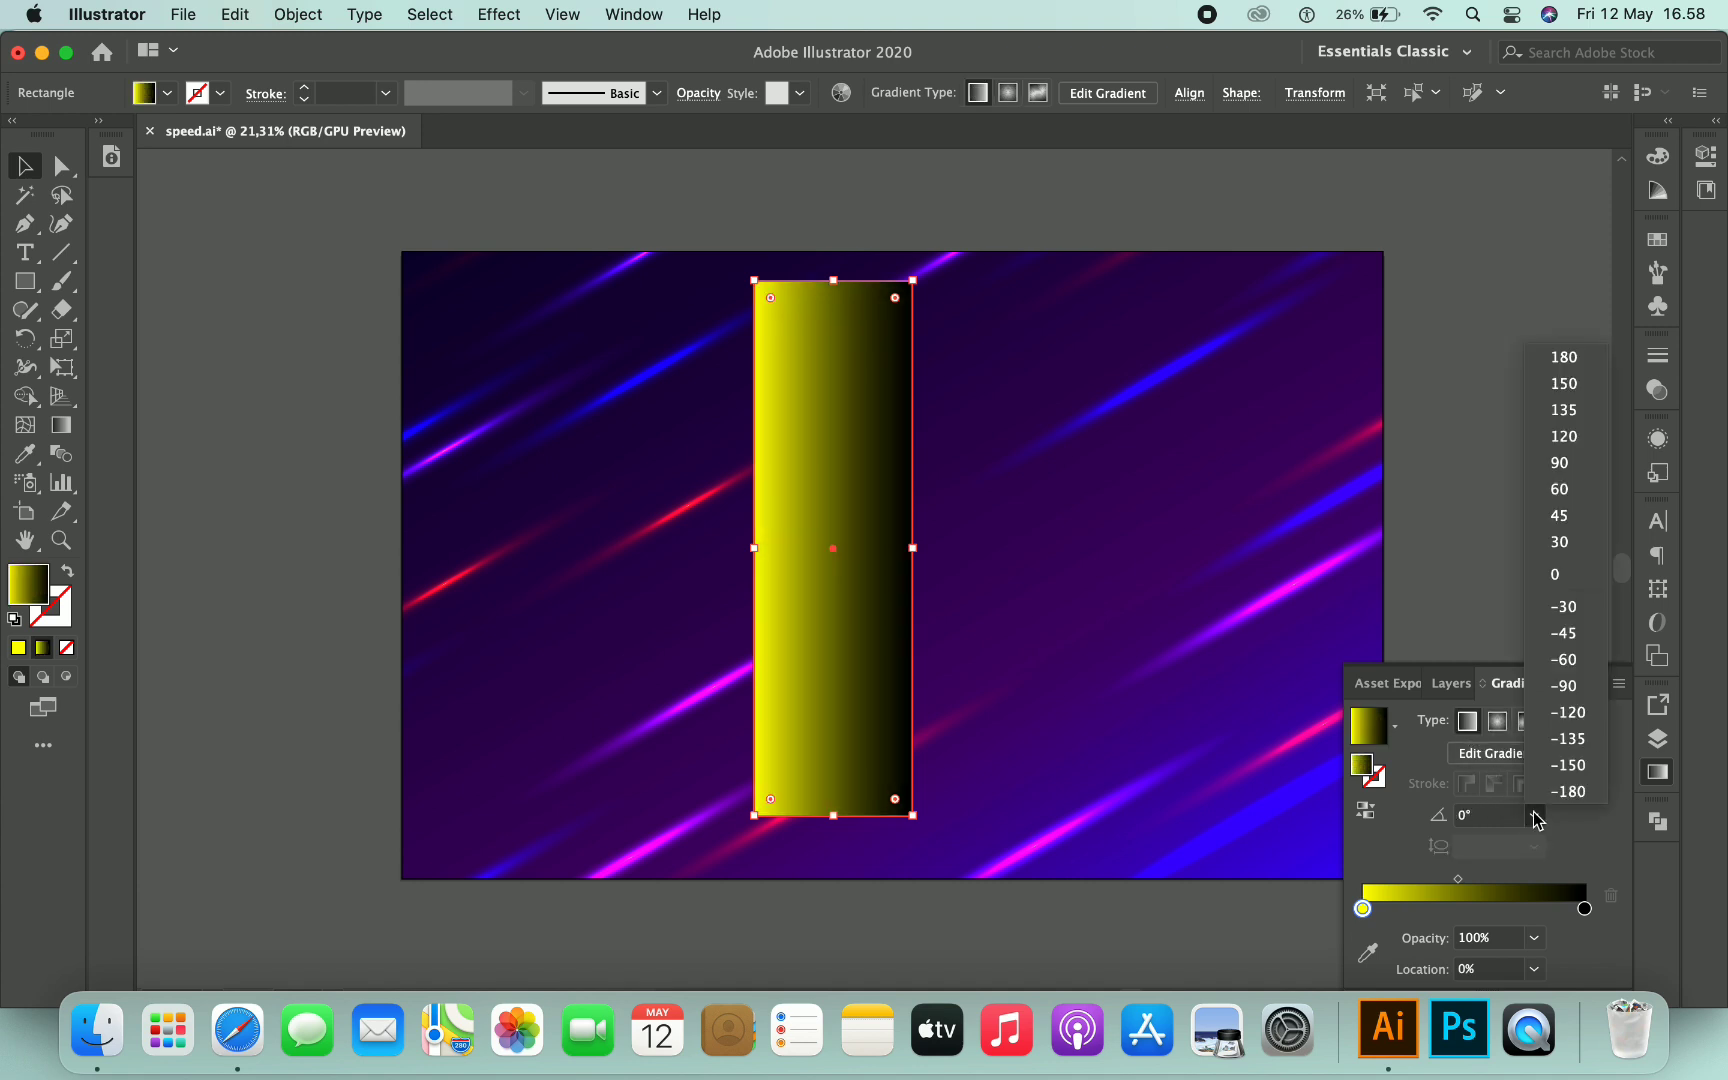
{"action": "left_click", "coordinate": [1565, 688]}
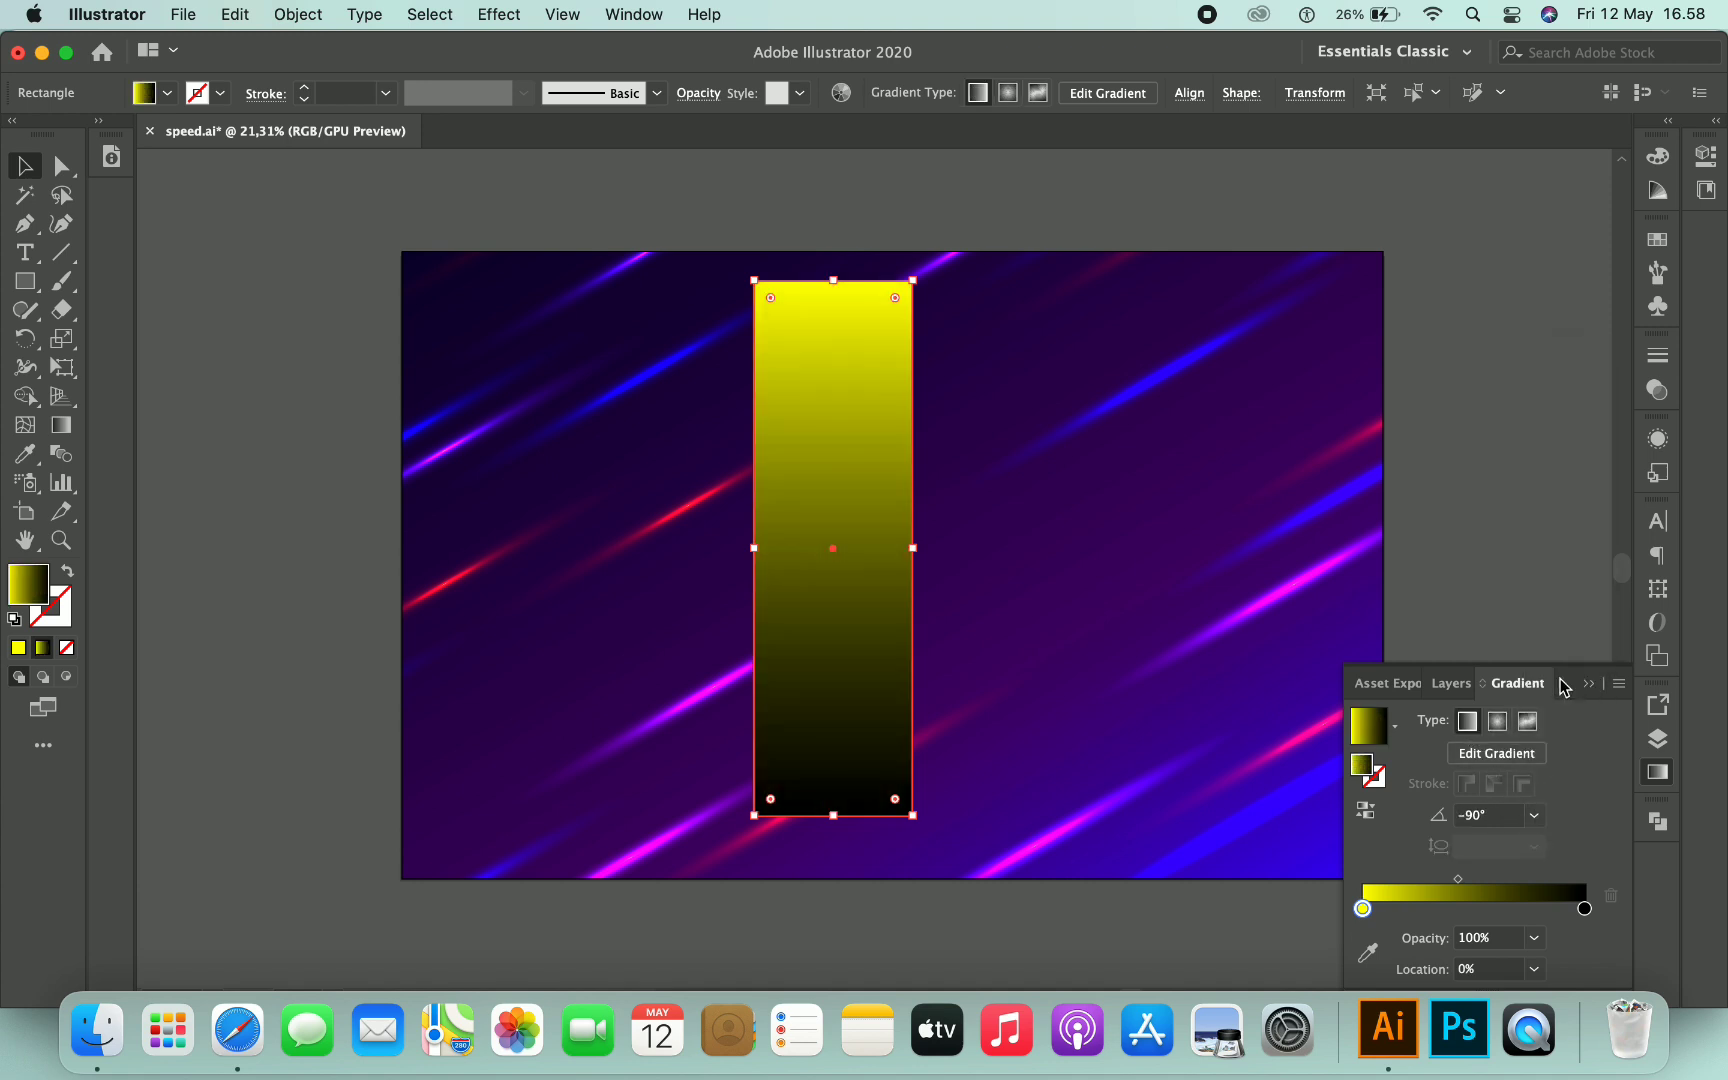
{"action": "double_click", "coordinate": [1362, 910]}
{"action": "left_click", "coordinate": [1331, 809]}
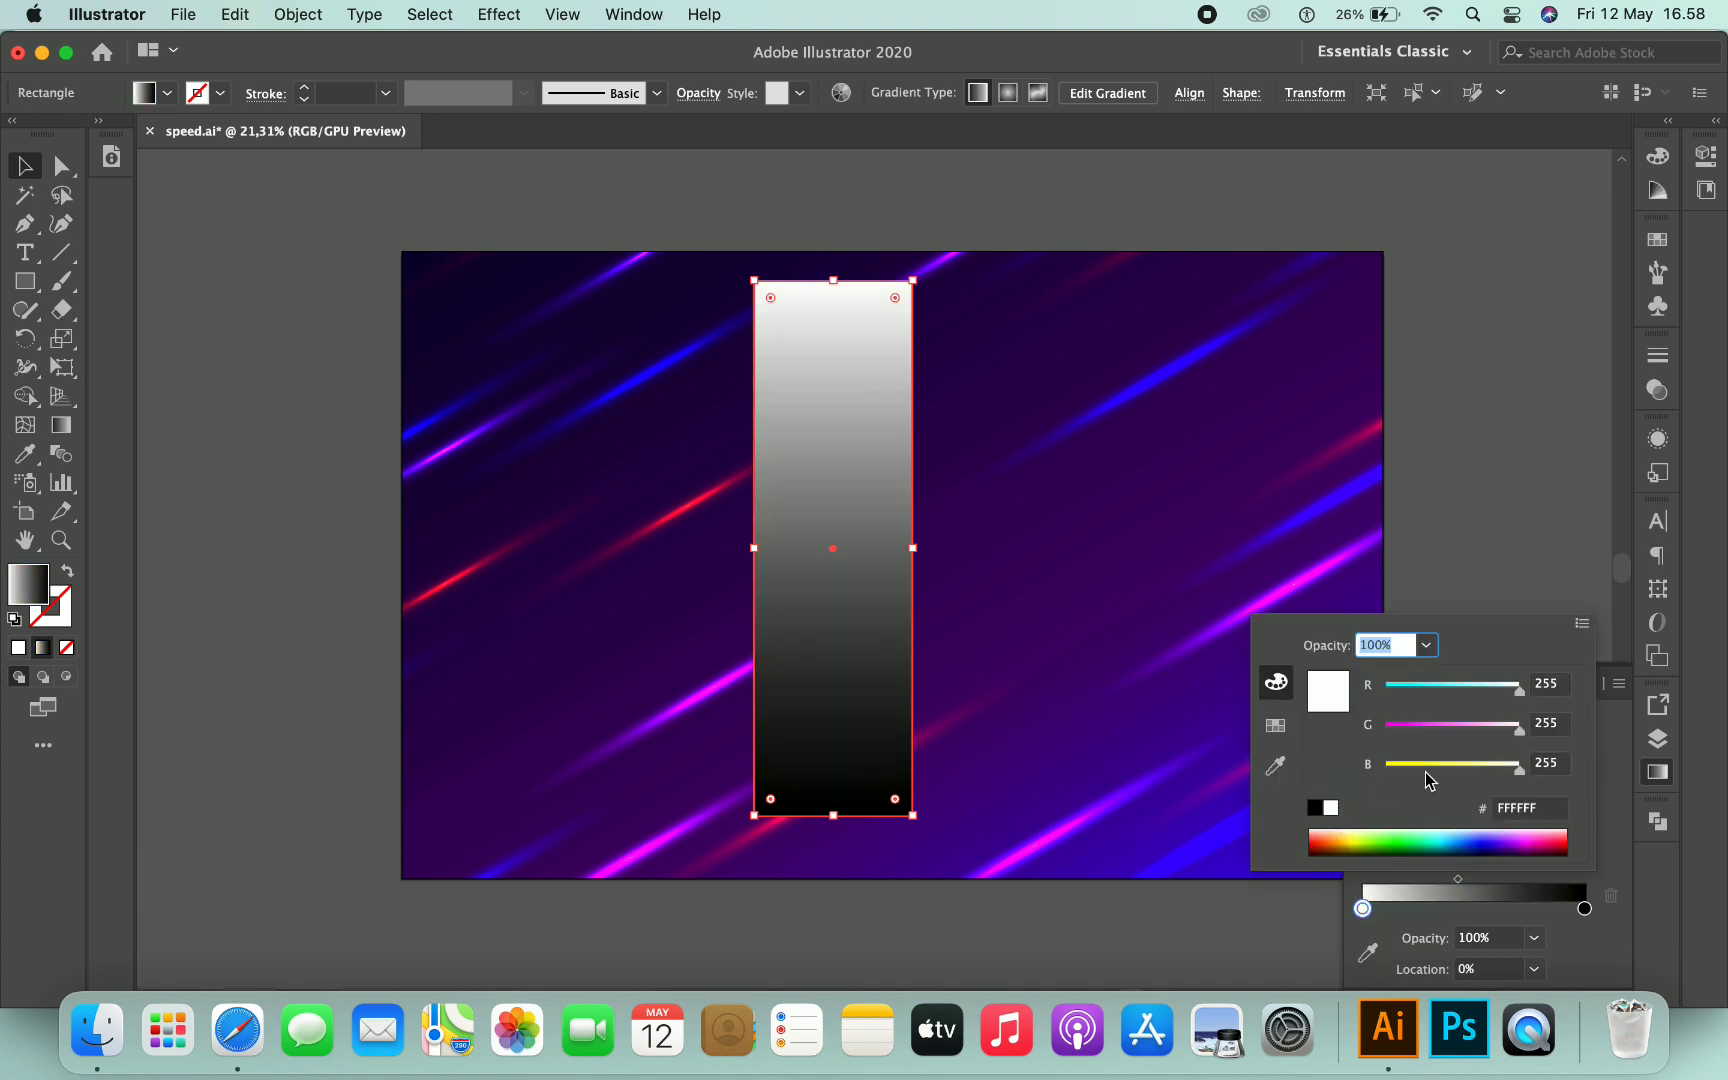
- Shift the streak gradient's midpoint slightly and set the rectangle's blending mode to Color Dodge
{"action": "left_click", "coordinate": [1613, 748]}
{"action": "left_click_drag", "start_coordinate": [1459, 885], "coordinate": [1430, 883]}
{"action": "left_click", "coordinate": [1588, 688]}
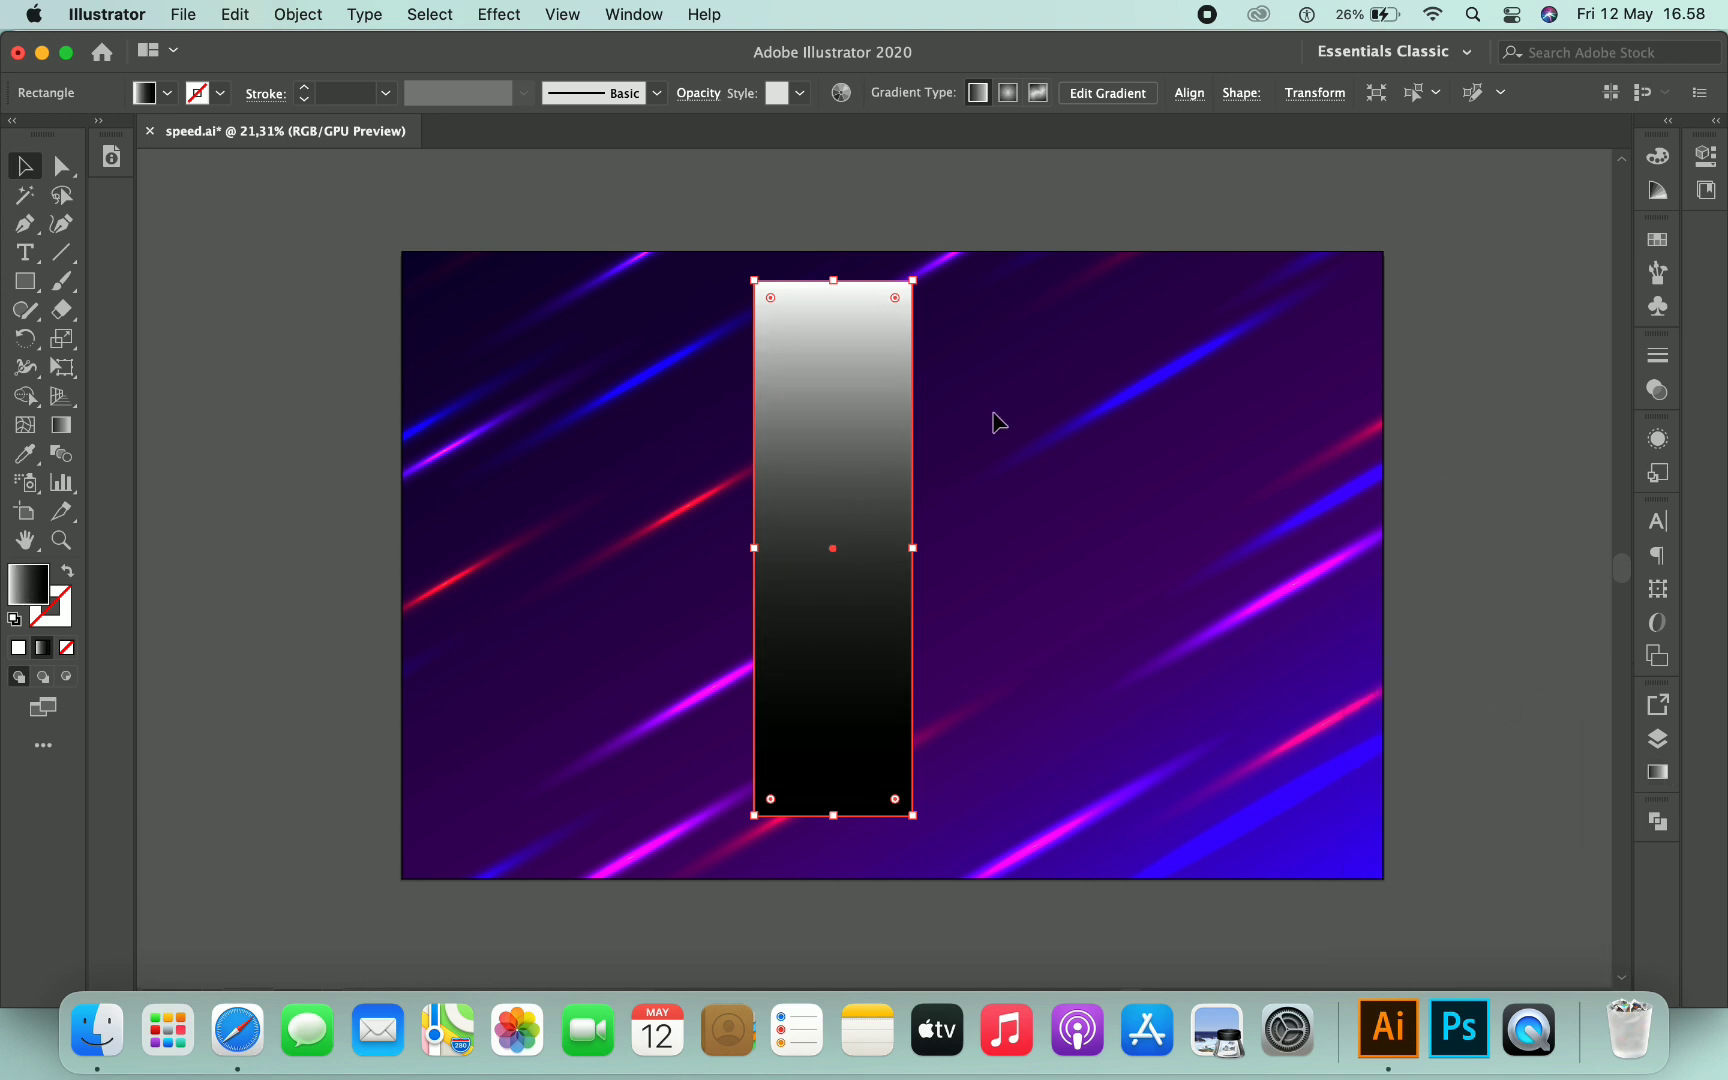
{"action": "left_click", "coordinate": [698, 100]}
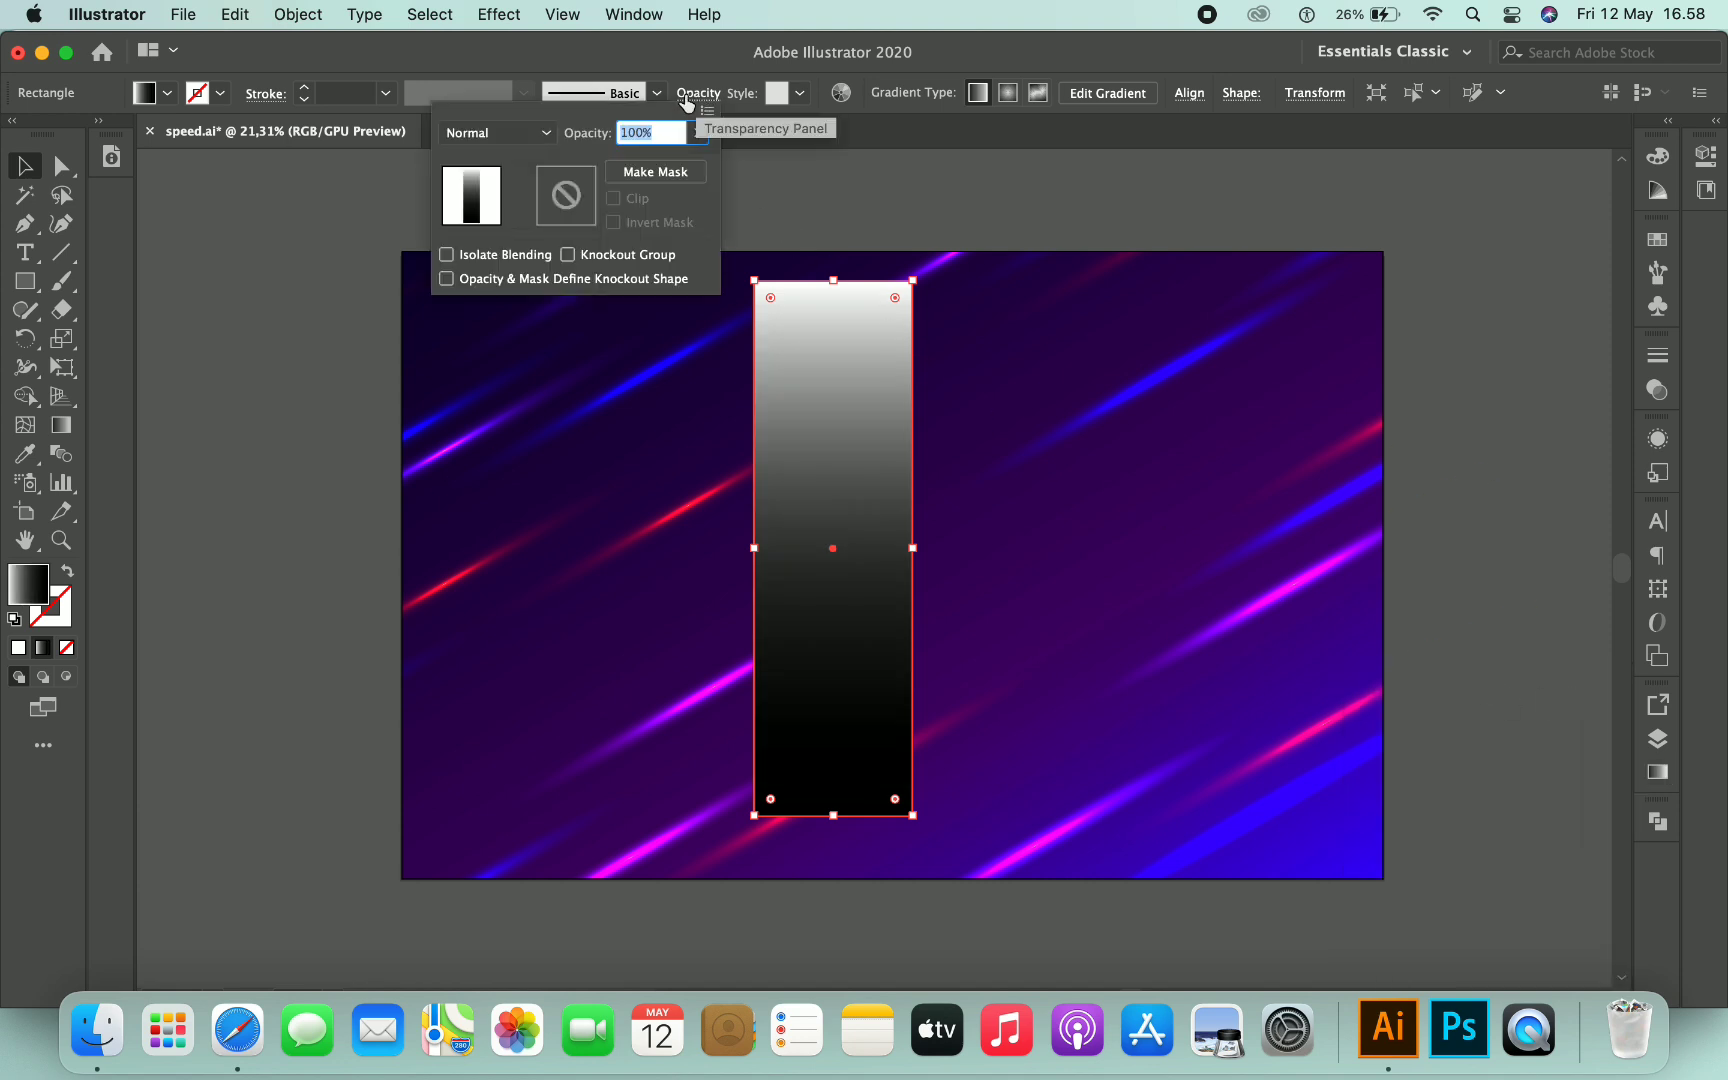
{"action": "left_click", "coordinate": [533, 140]}
{"action": "left_click", "coordinate": [537, 331]}
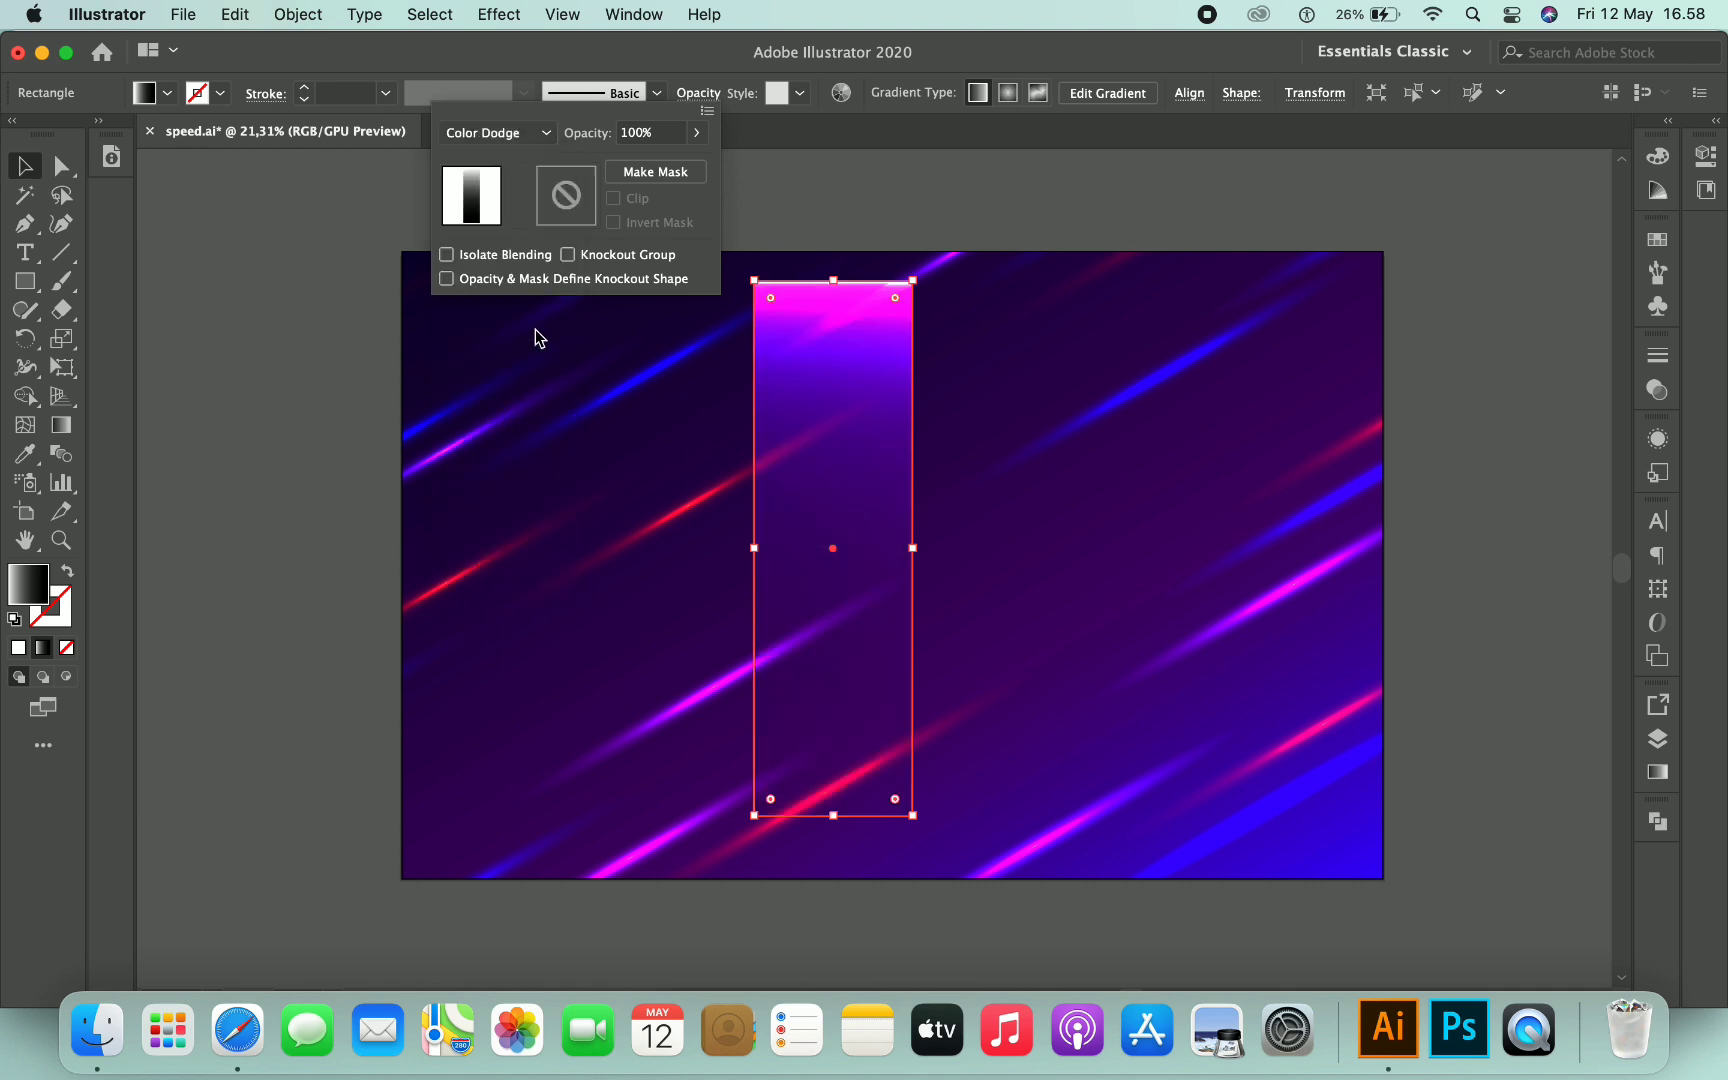
{"action": "left_click", "coordinate": [905, 190]}
{"action": "left_click", "coordinate": [860, 247]}
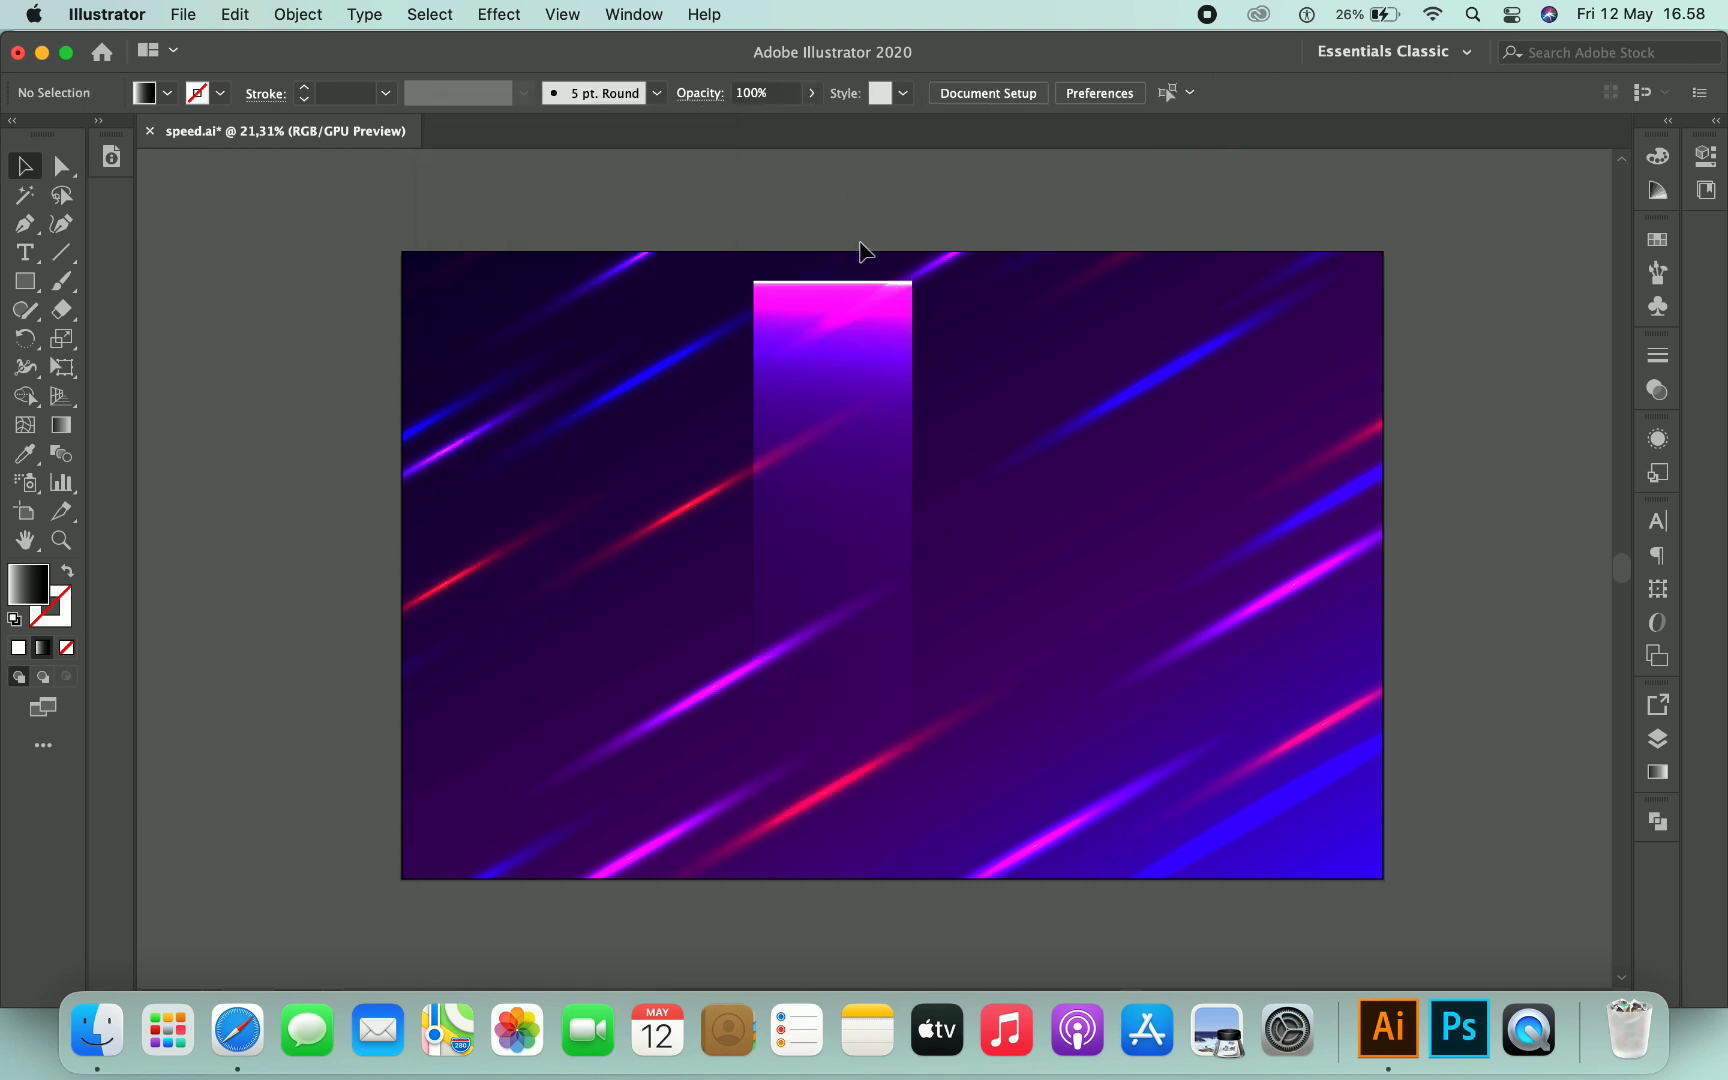
- Rotate the streak rectangle by -60°
{"action": "left_click", "coordinate": [873, 465]}
{"action": "right_click", "coordinate": [875, 467]}
{"action": "mouse_move", "coordinate": [980, 829]}
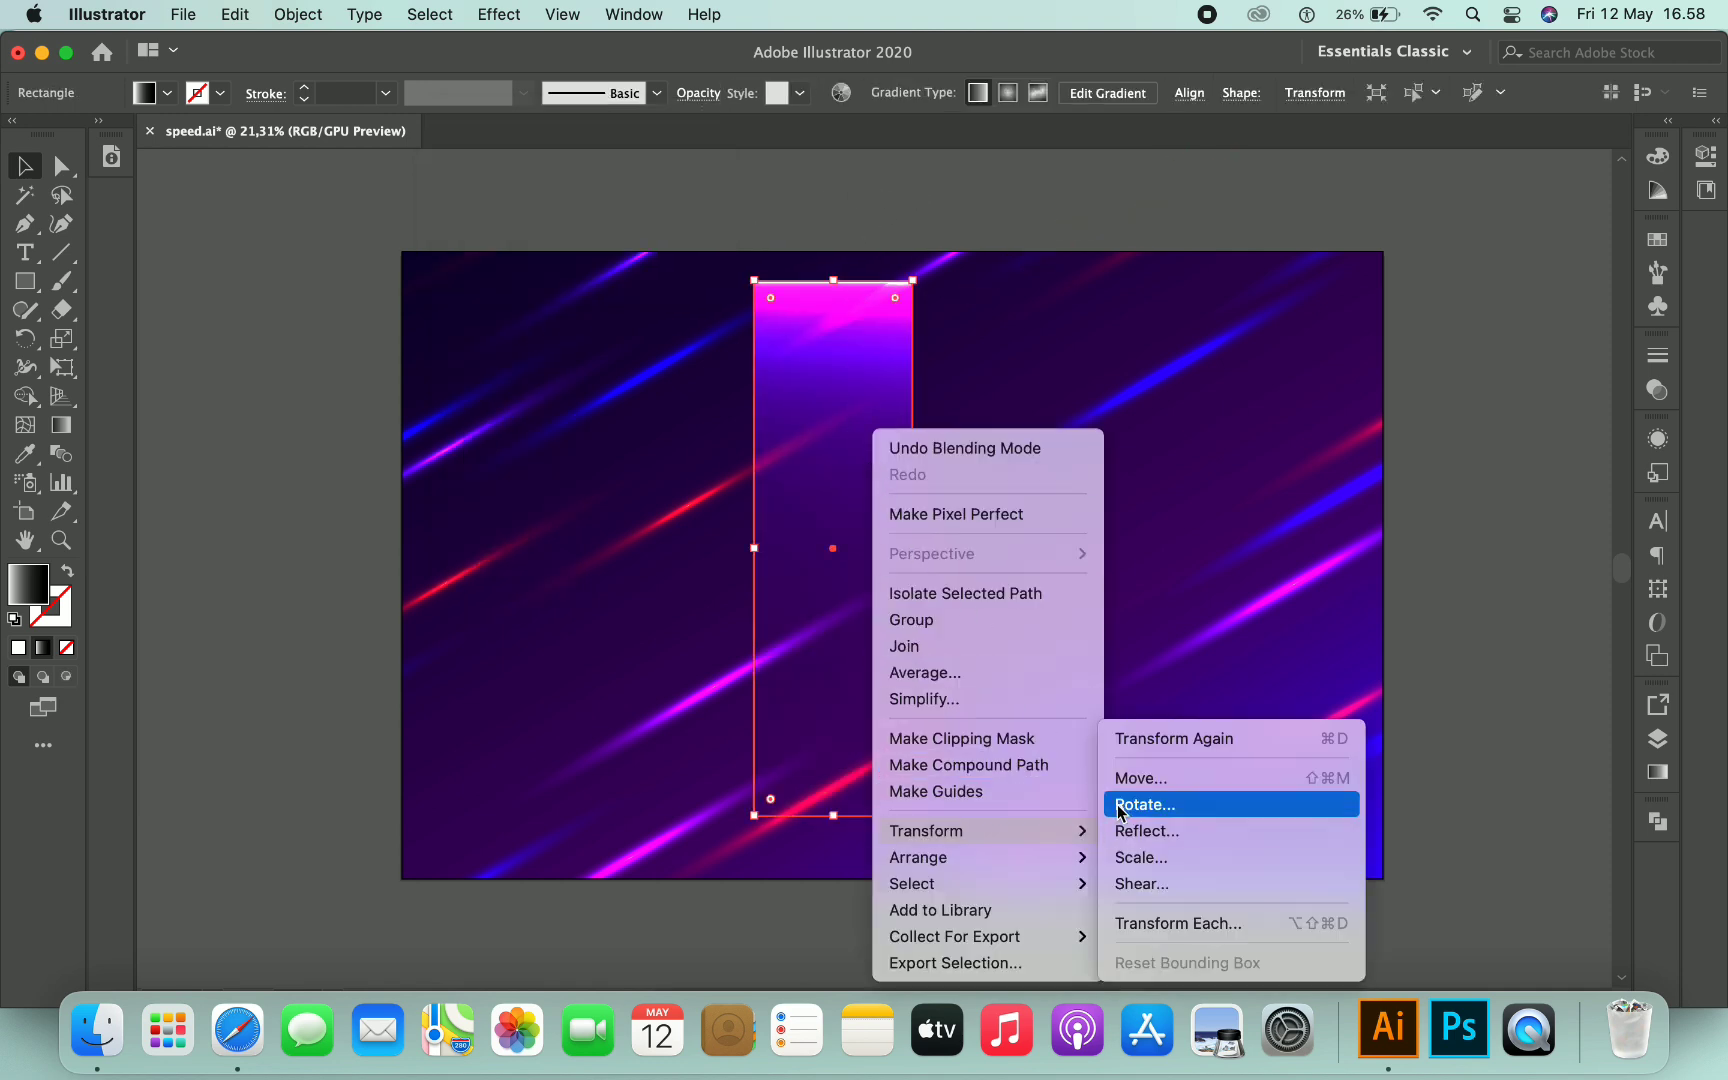
{"action": "left_click", "coordinate": [1122, 804]}
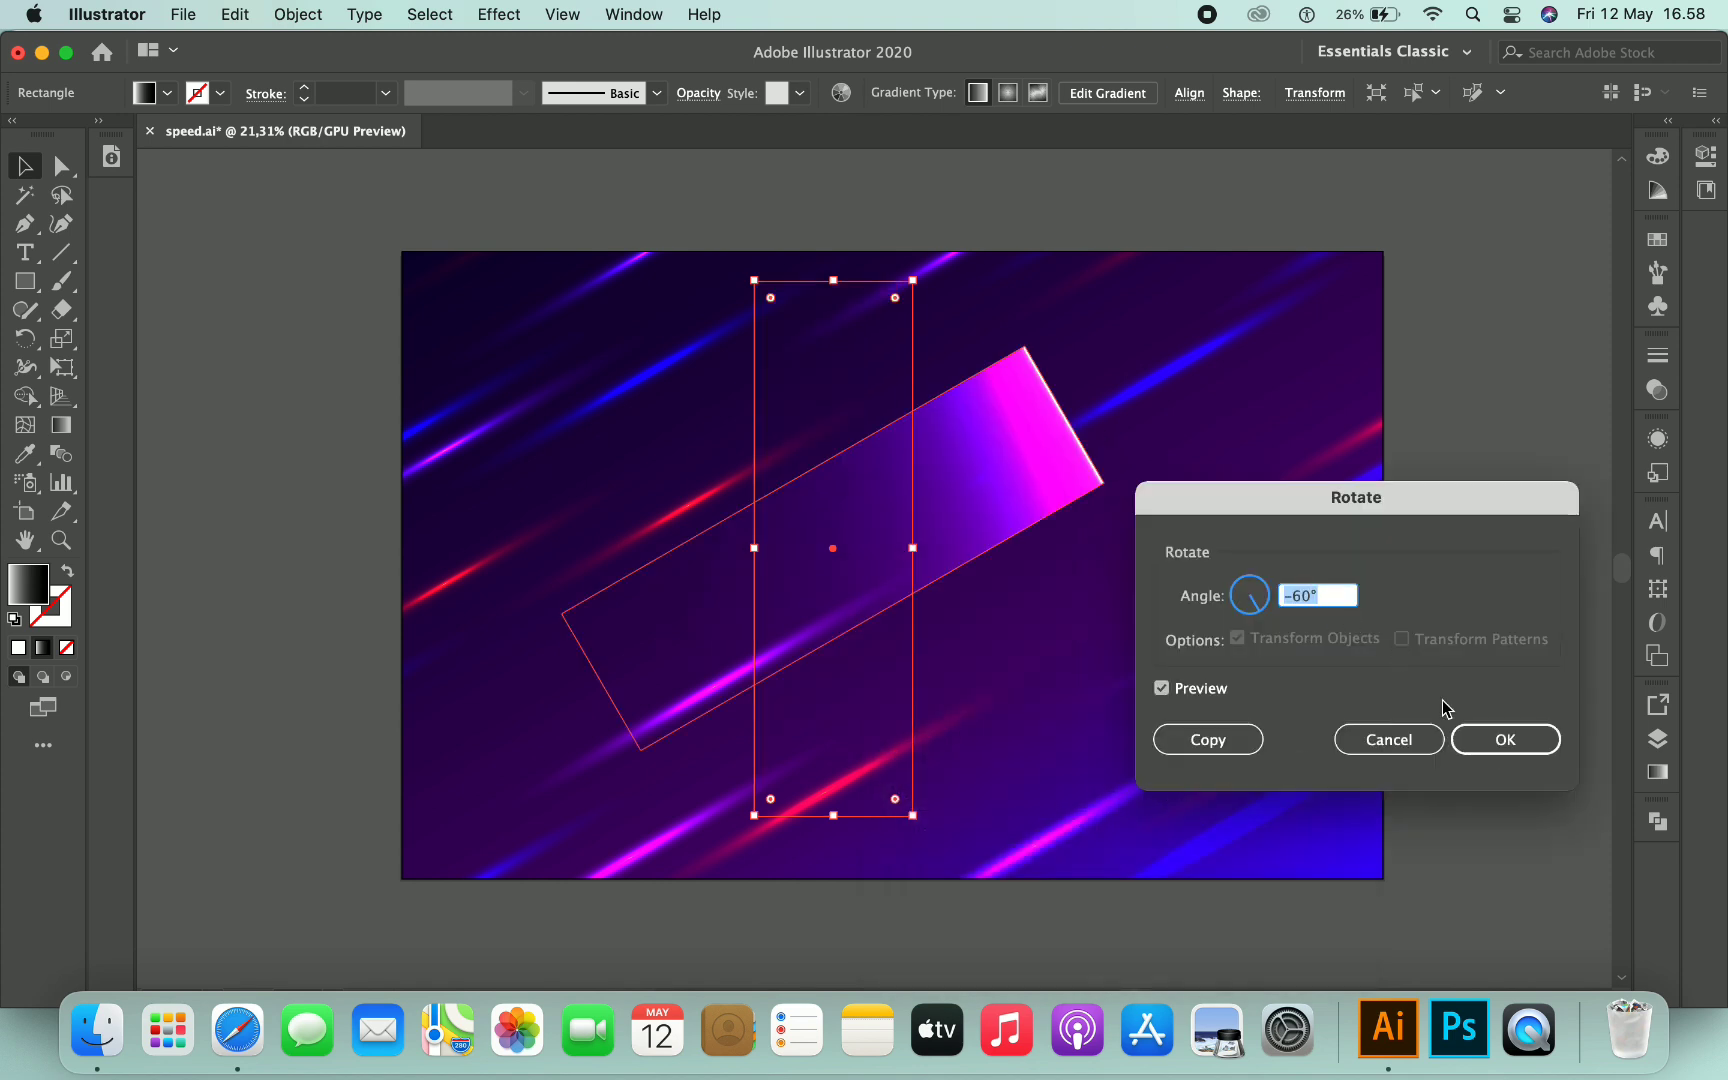
{"action": "left_click", "coordinate": [1503, 738]}
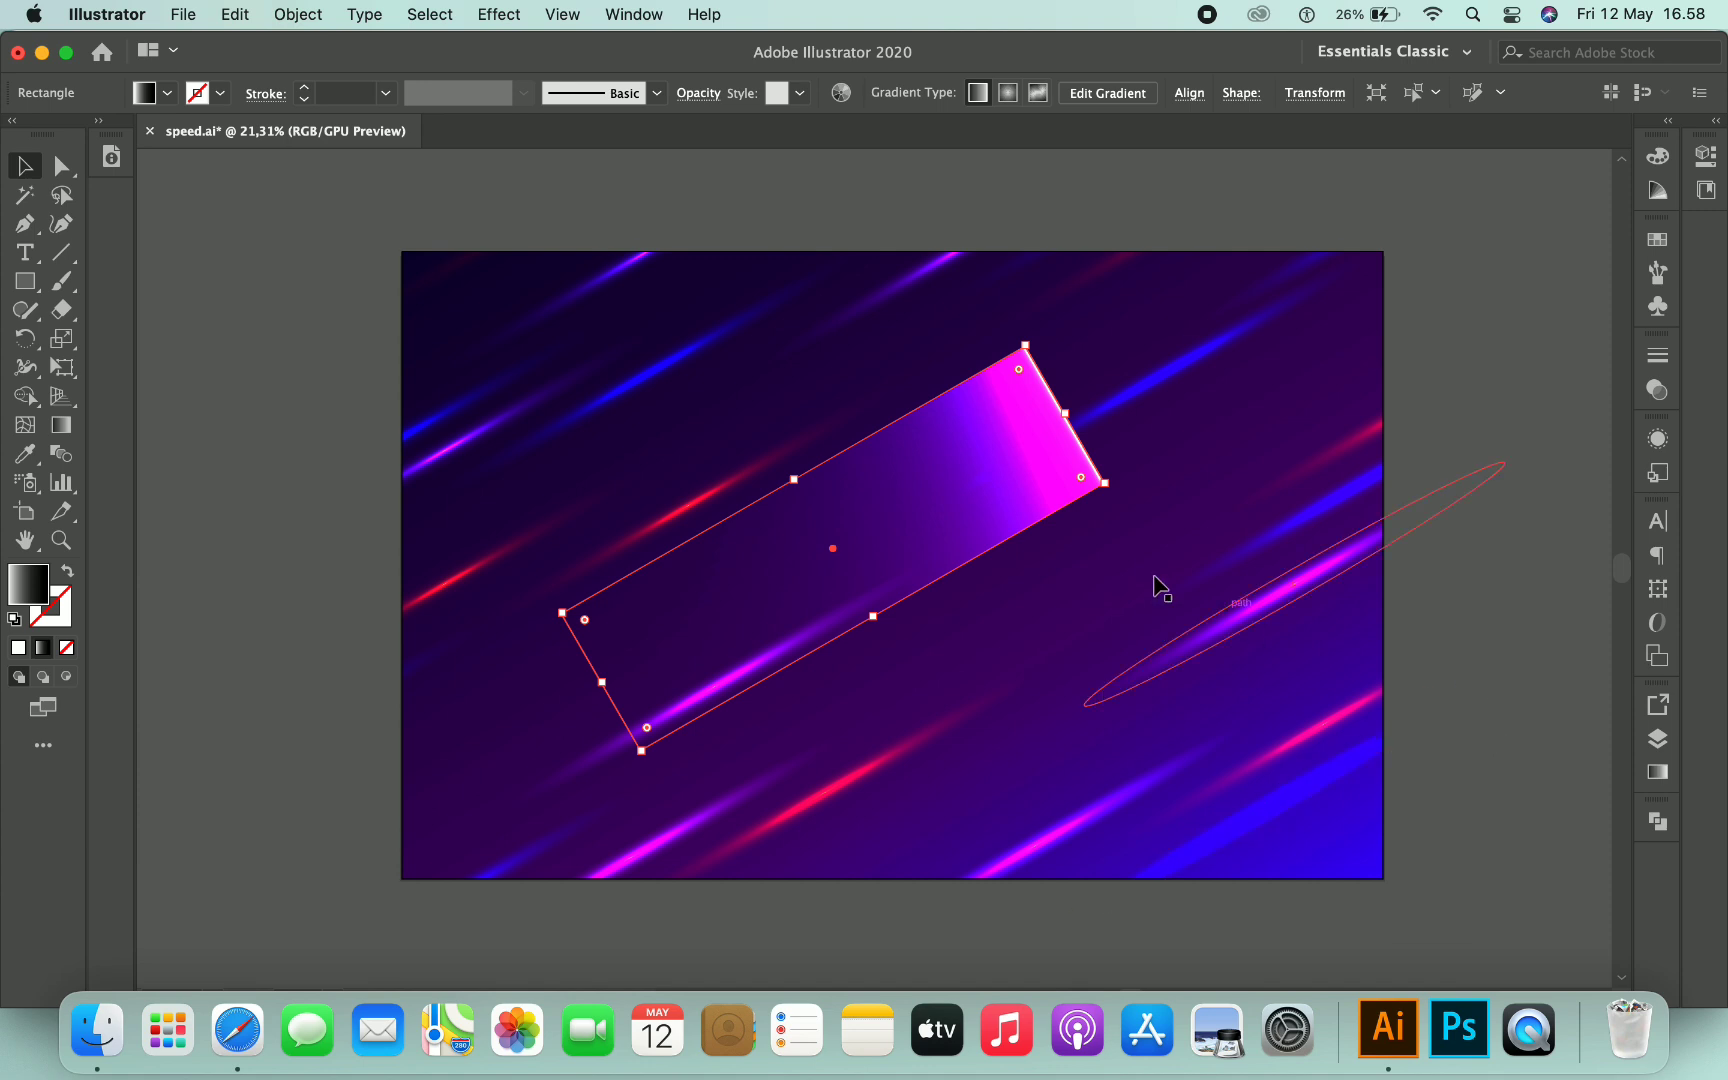
- Nudge the rotated streak, copy it, then move the original off the artboard and delete it
{"action": "left_click_drag", "start_coordinate": [967, 511], "coordinate": [1025, 483]}
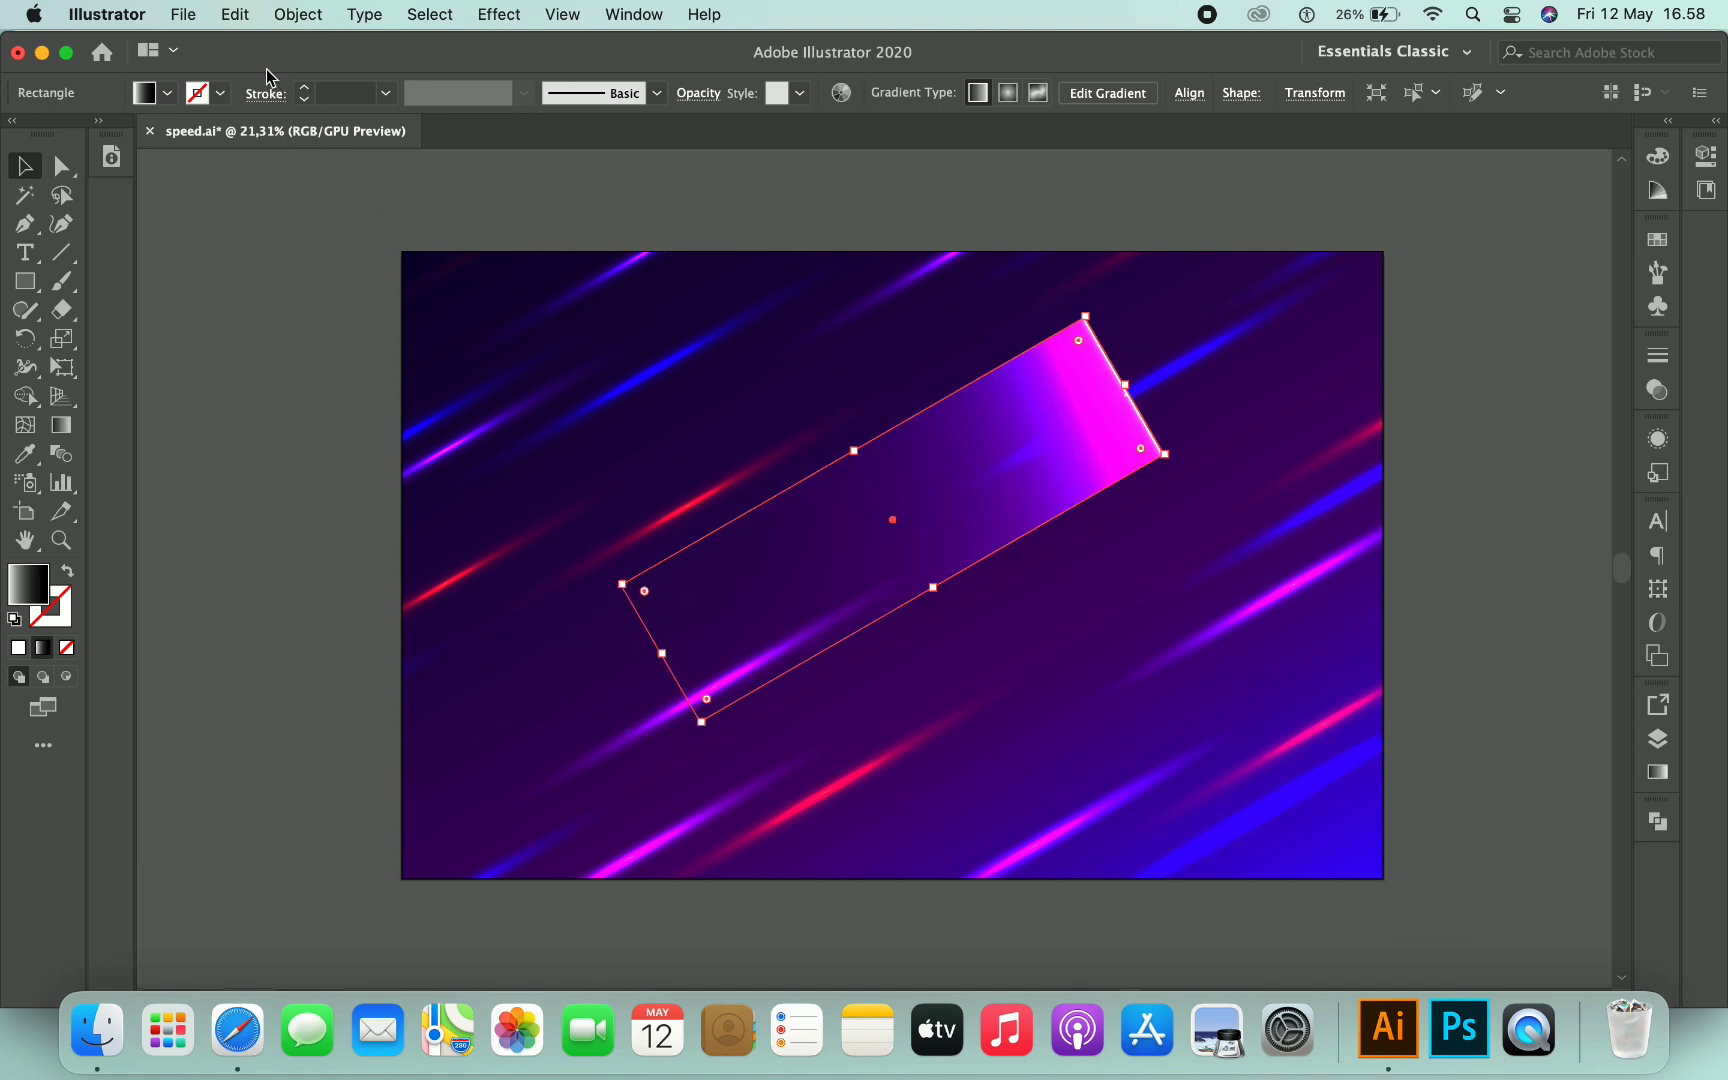
{"action": "left_click", "coordinate": [236, 15]}
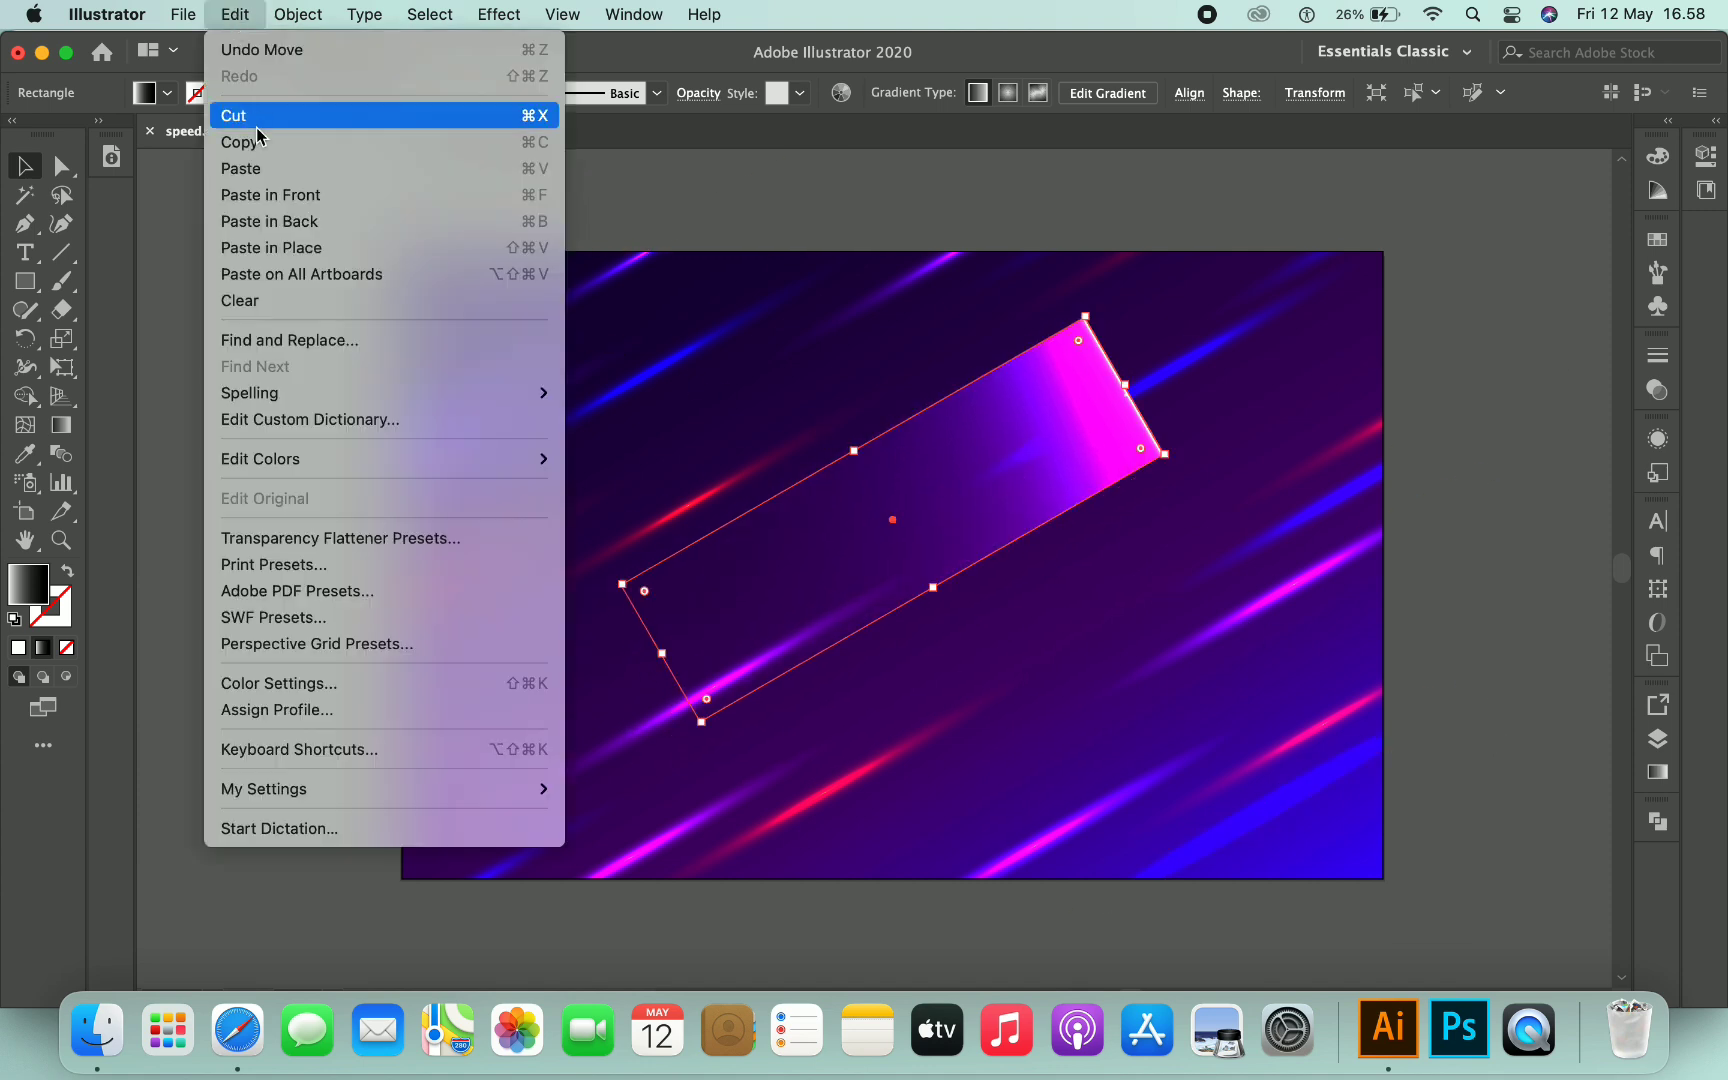
{"action": "left_click", "coordinate": [305, 144]}
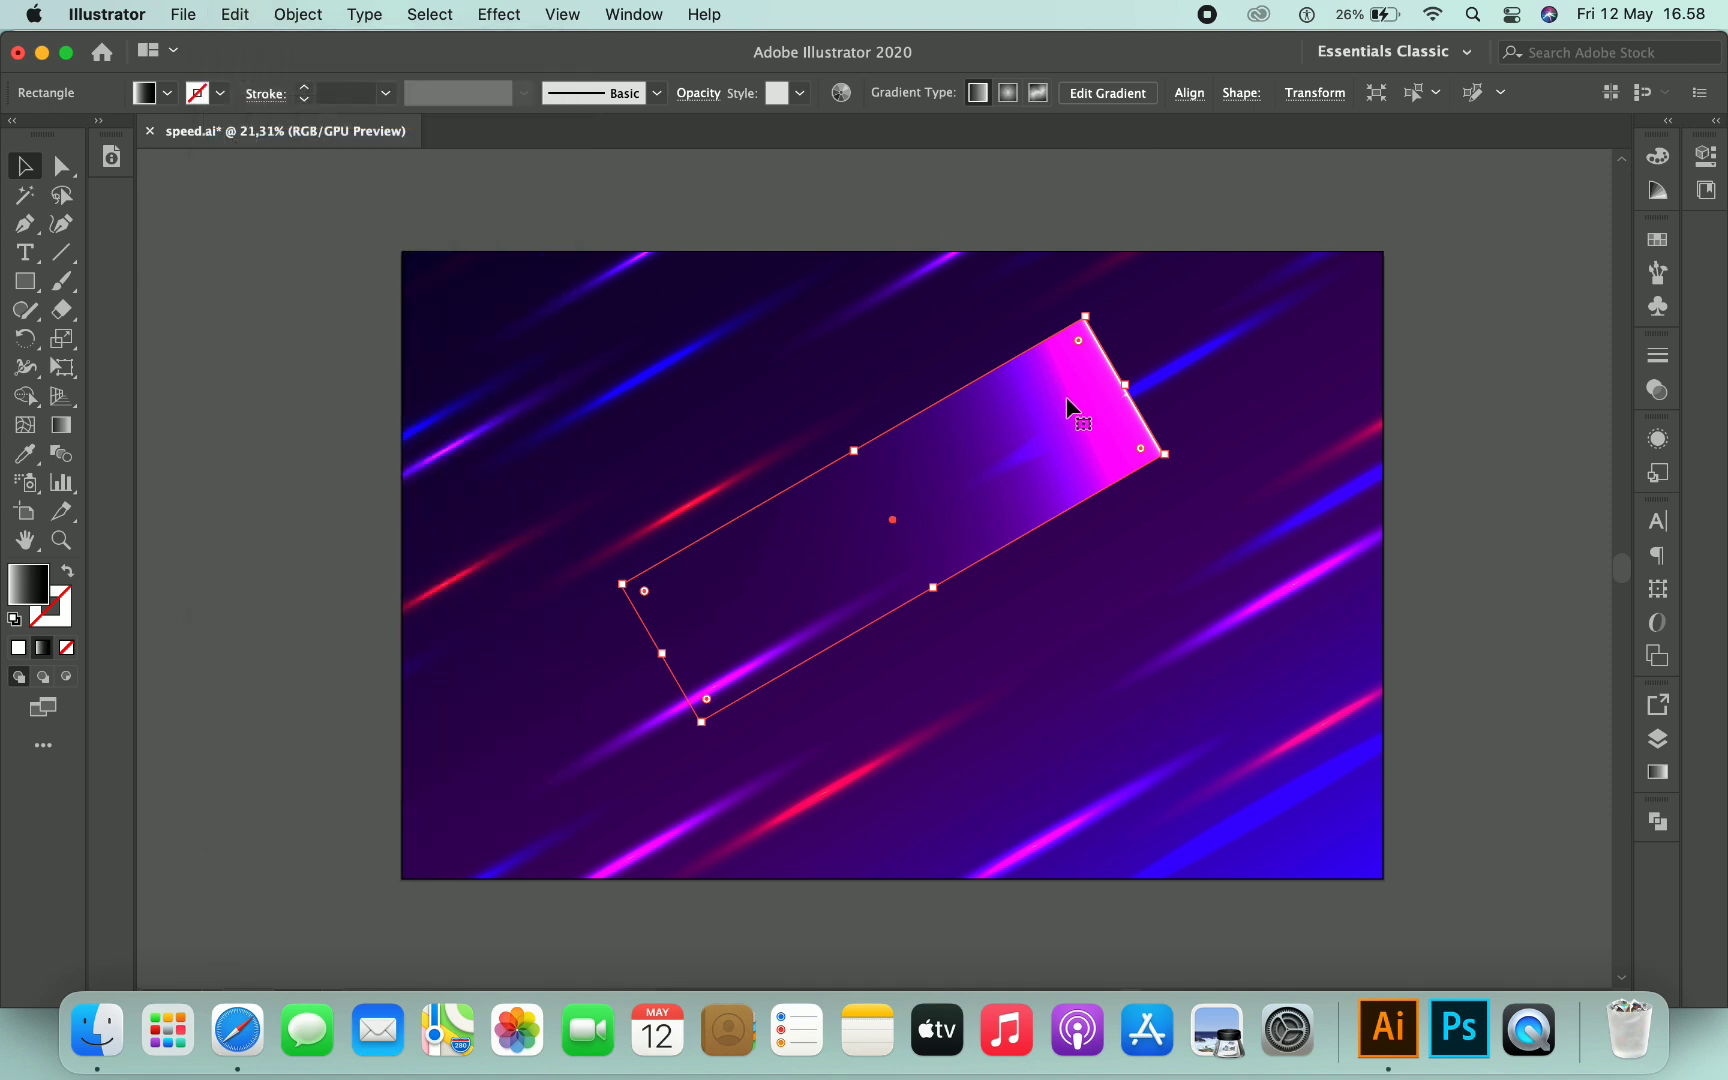
{"action": "scroll", "coordinate": [847, 570], "scroll_direction": "down", "scroll_amount": 3}
{"action": "left_click_drag", "start_coordinate": [818, 571], "coordinate": [1368, 534]}
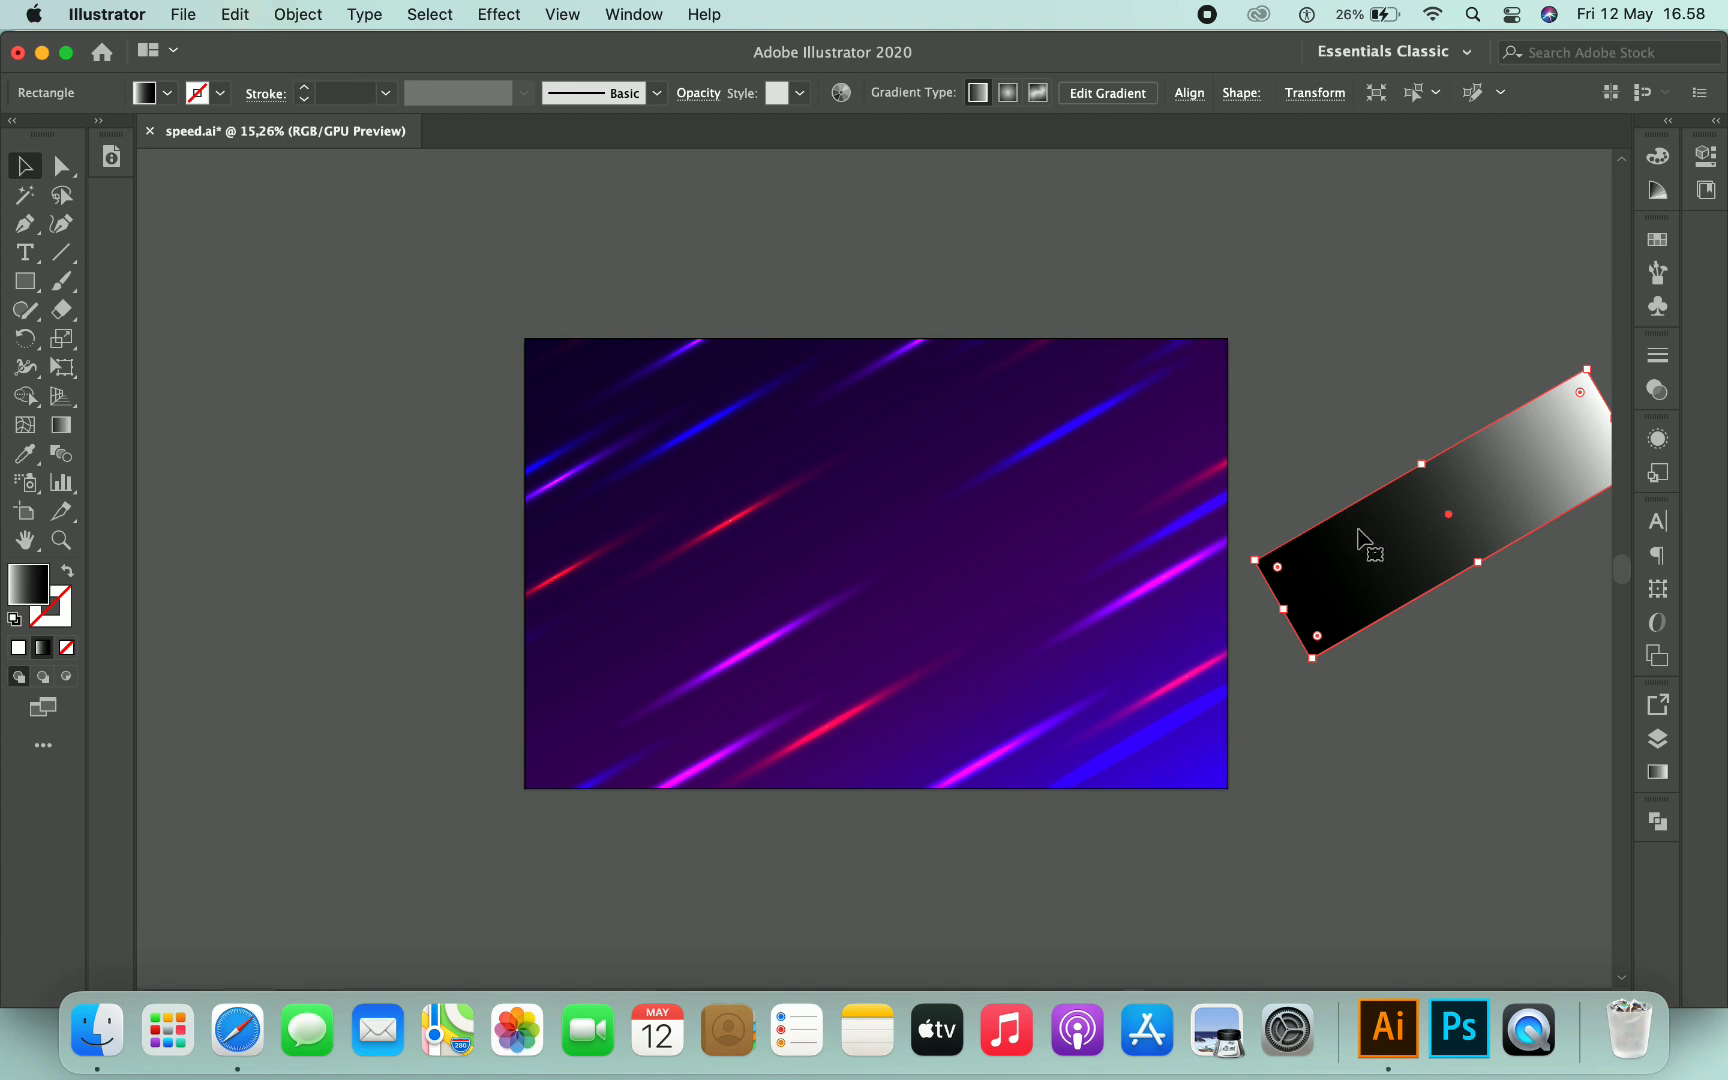
{"action": "key", "text": "Delete"}
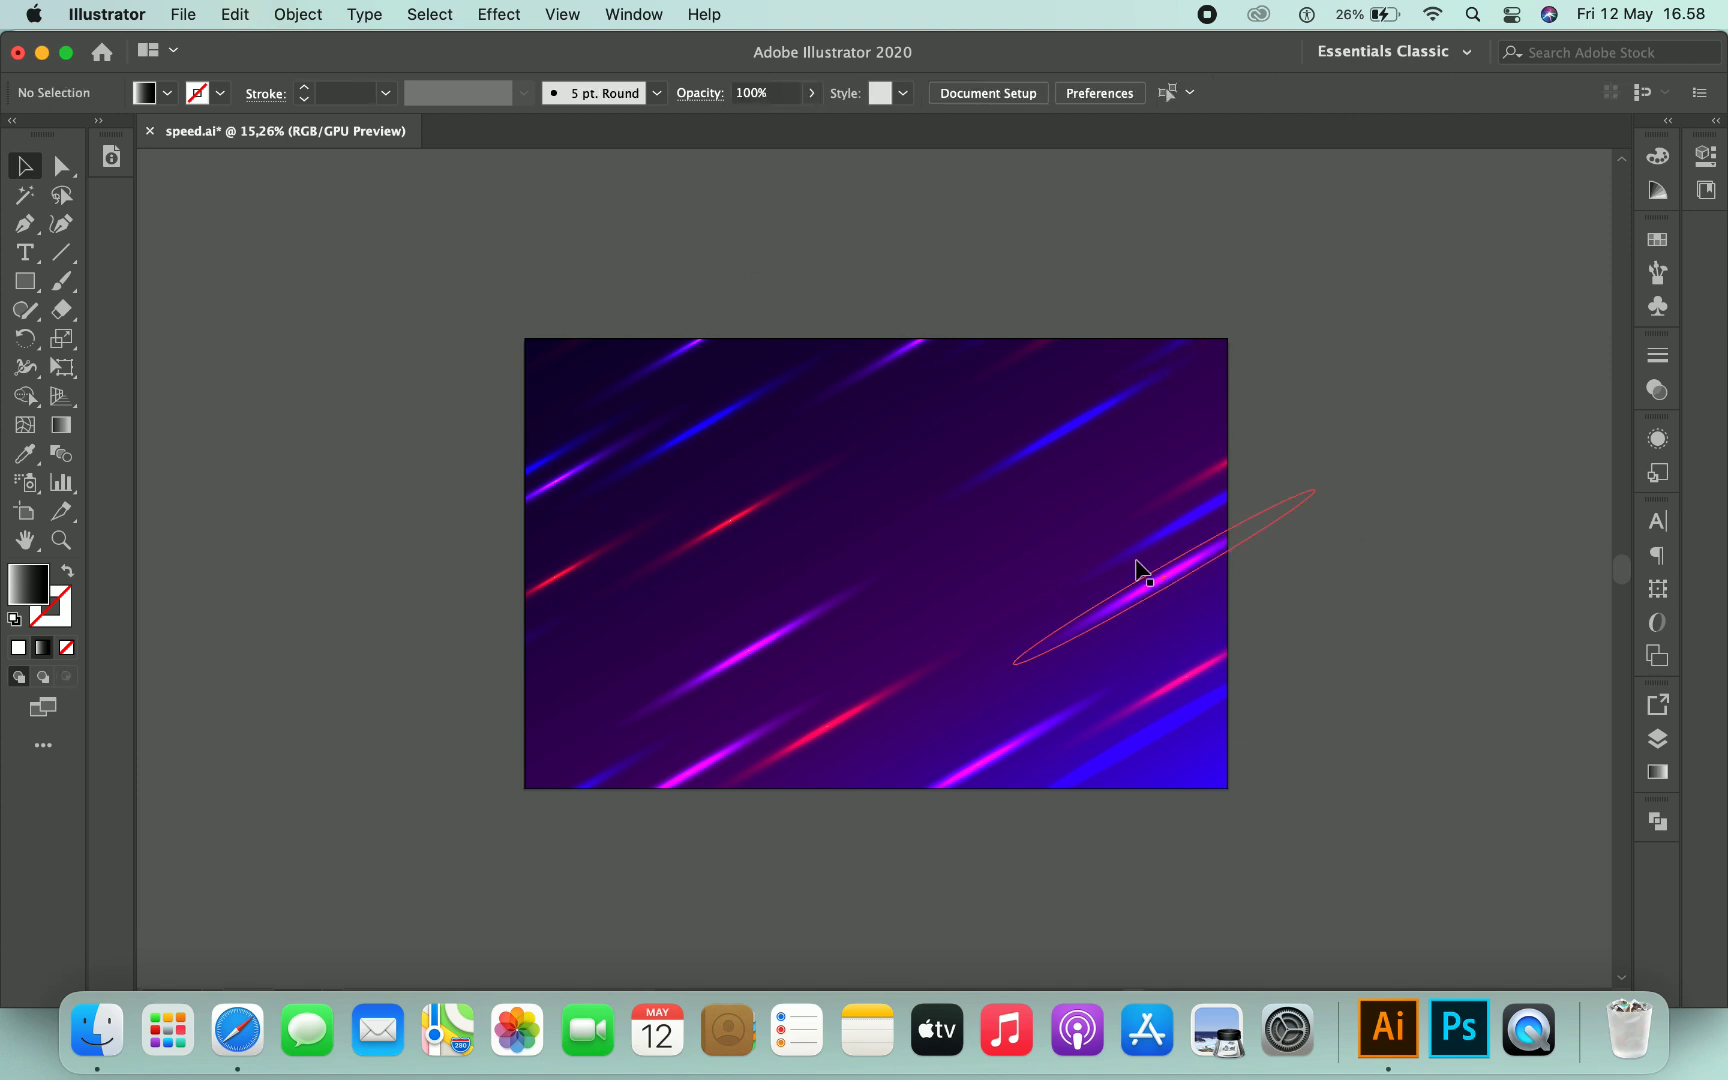
- Enter the clipping group's isolation mode and paste the copied streak inside it
{"action": "double_click", "coordinate": [1003, 471]}
{"action": "left_click", "coordinate": [517, 224]}
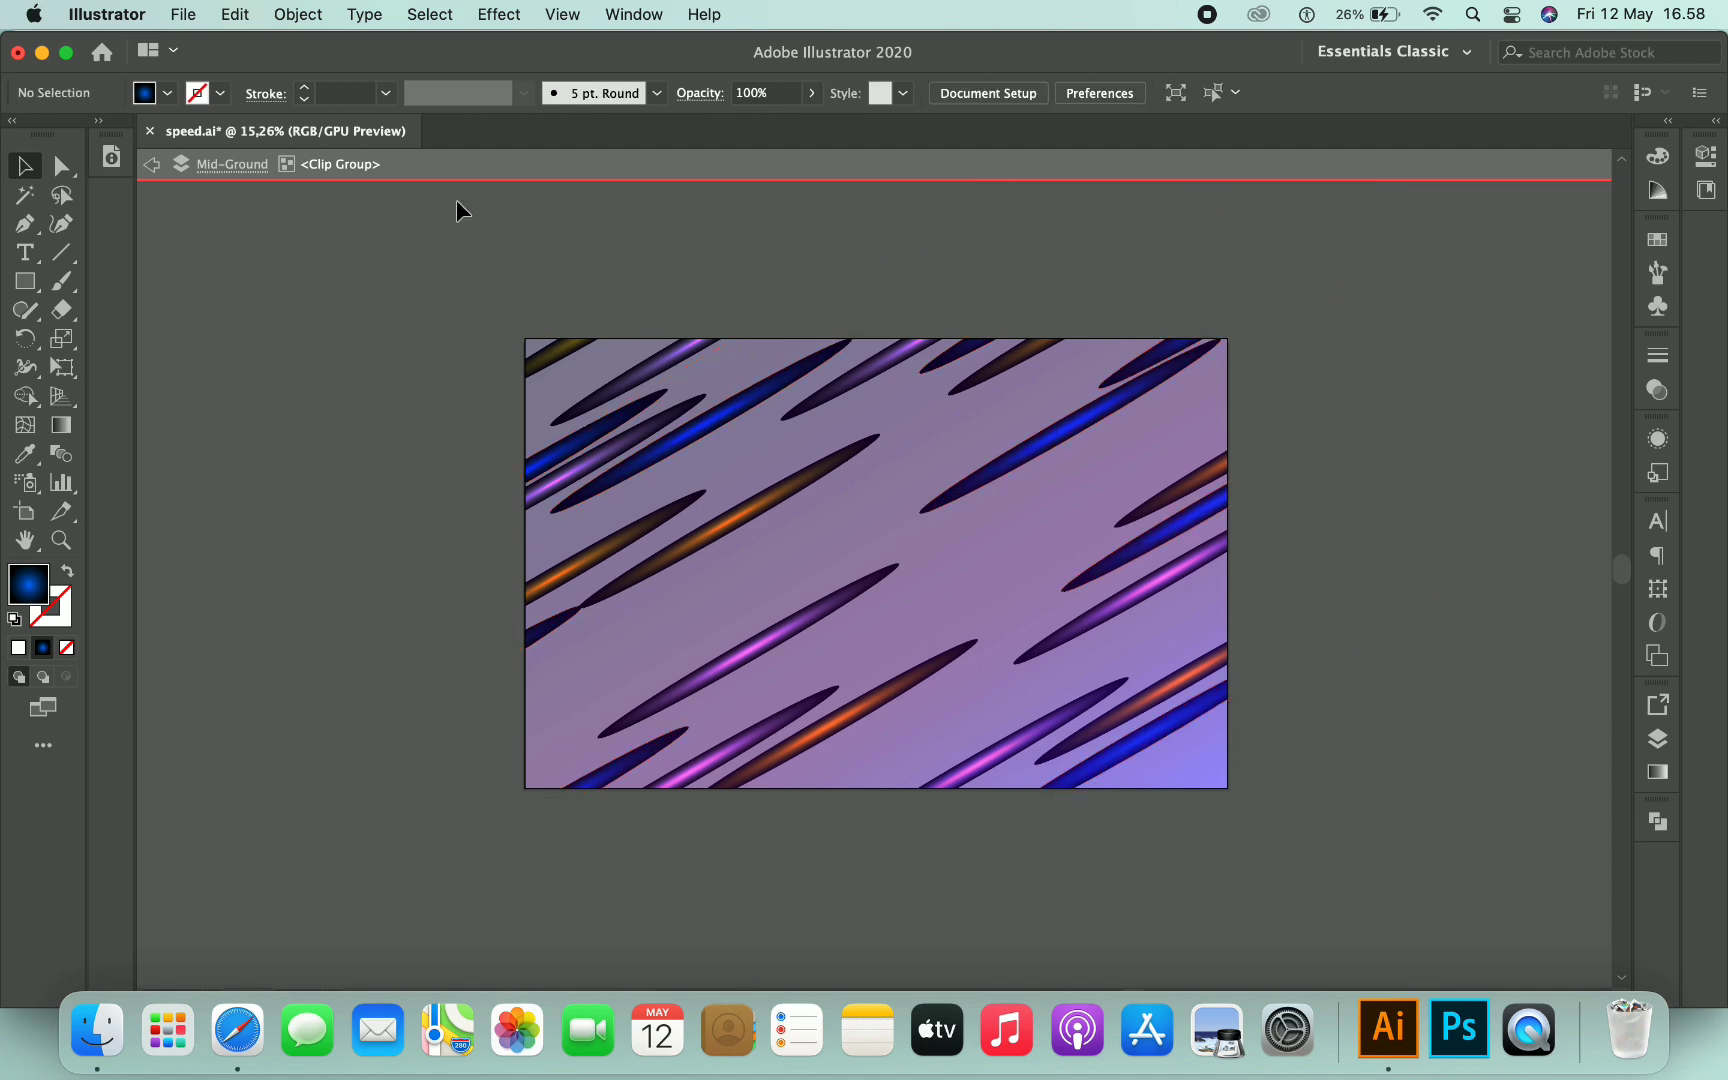
{"action": "left_click", "coordinate": [237, 15]}
{"action": "left_click", "coordinate": [269, 169]}
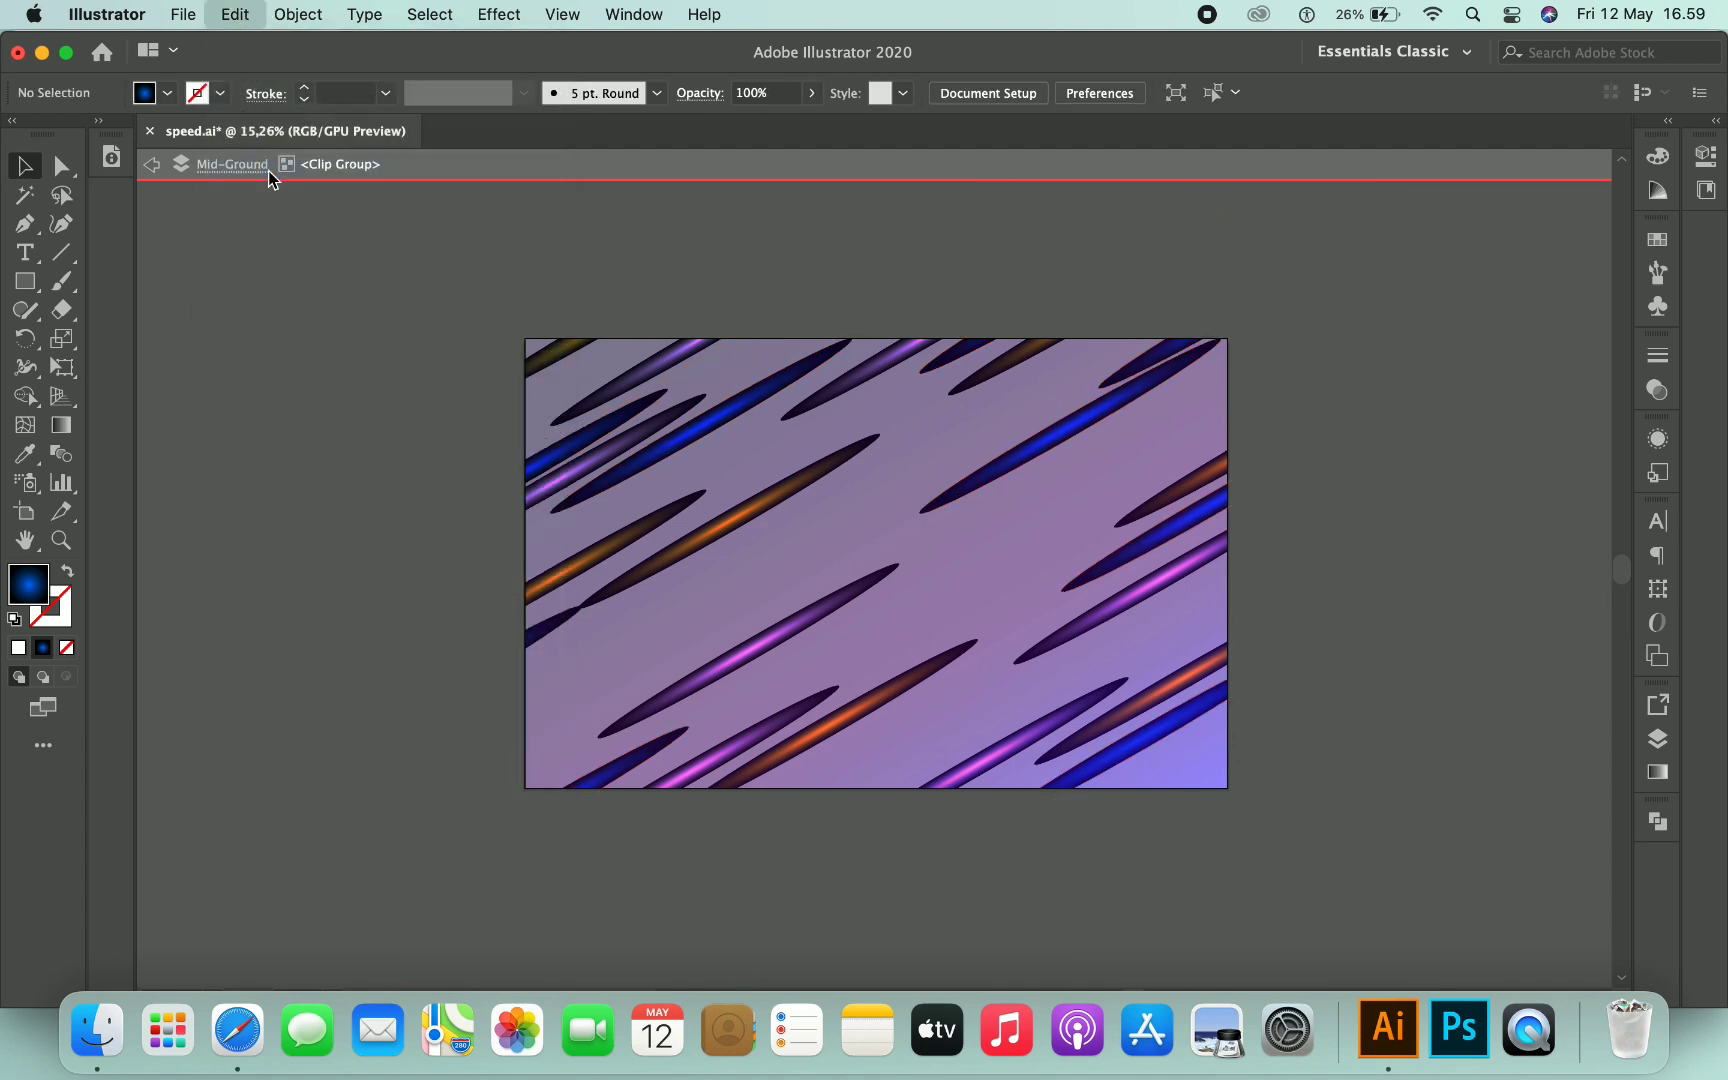
{"action": "scroll", "coordinate": [950, 545], "scroll_direction": "up", "scroll_amount": 3}
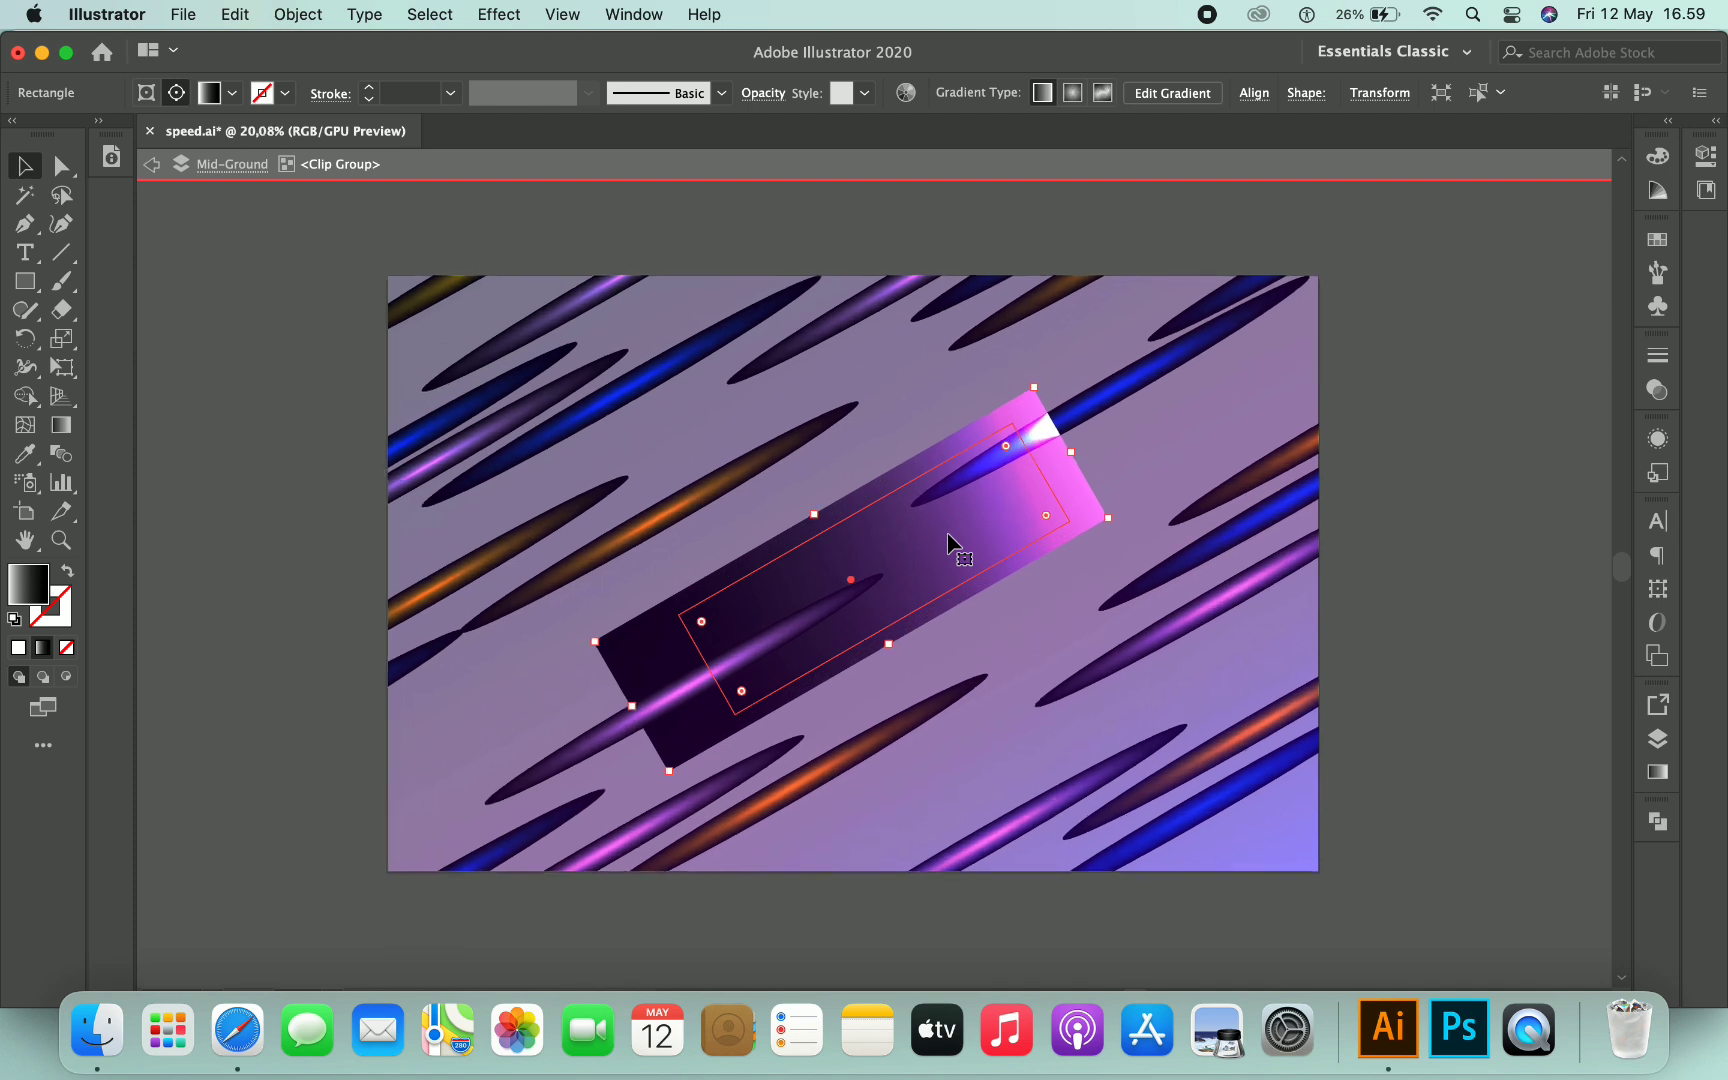
- Move the pasted streak to the upper right, then duplicate it and place the copy lower right
{"action": "left_click_drag", "start_coordinate": [950, 545], "coordinate": [1278, 326]}
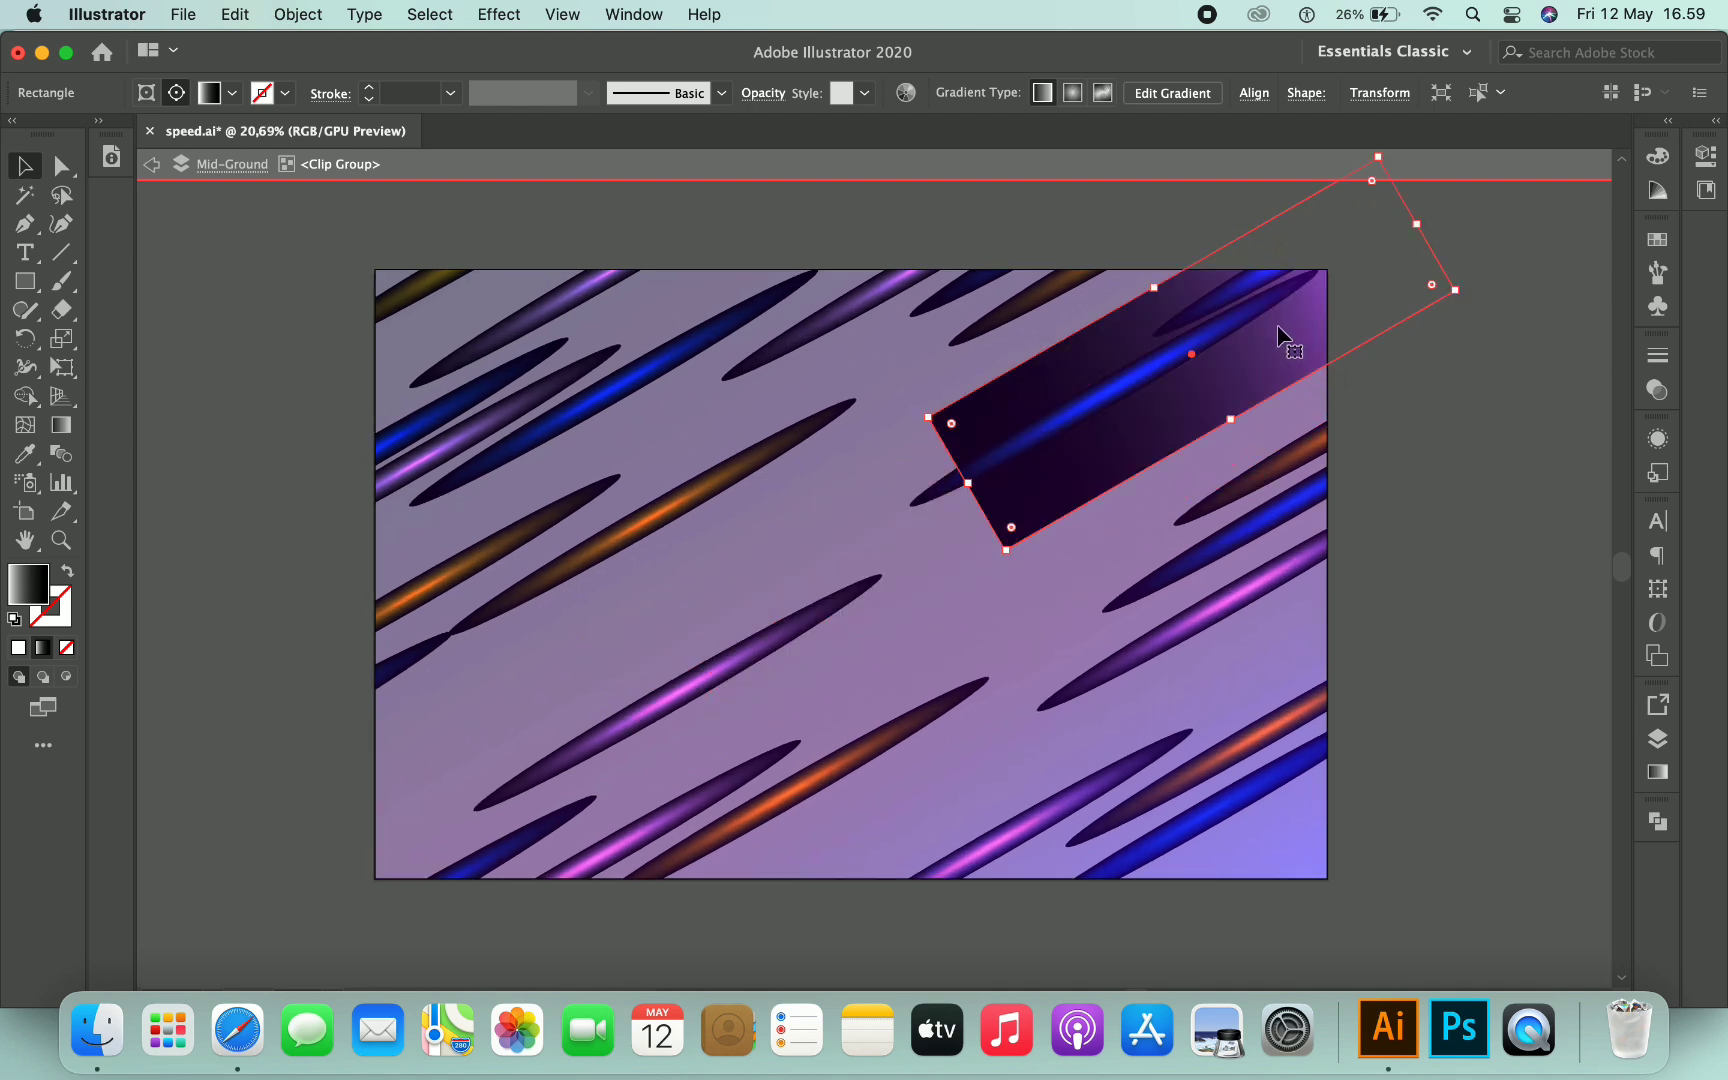
{"action": "left_click", "coordinate": [237, 15]}
{"action": "left_click", "coordinate": [256, 143]}
{"action": "left_click", "coordinate": [237, 15]}
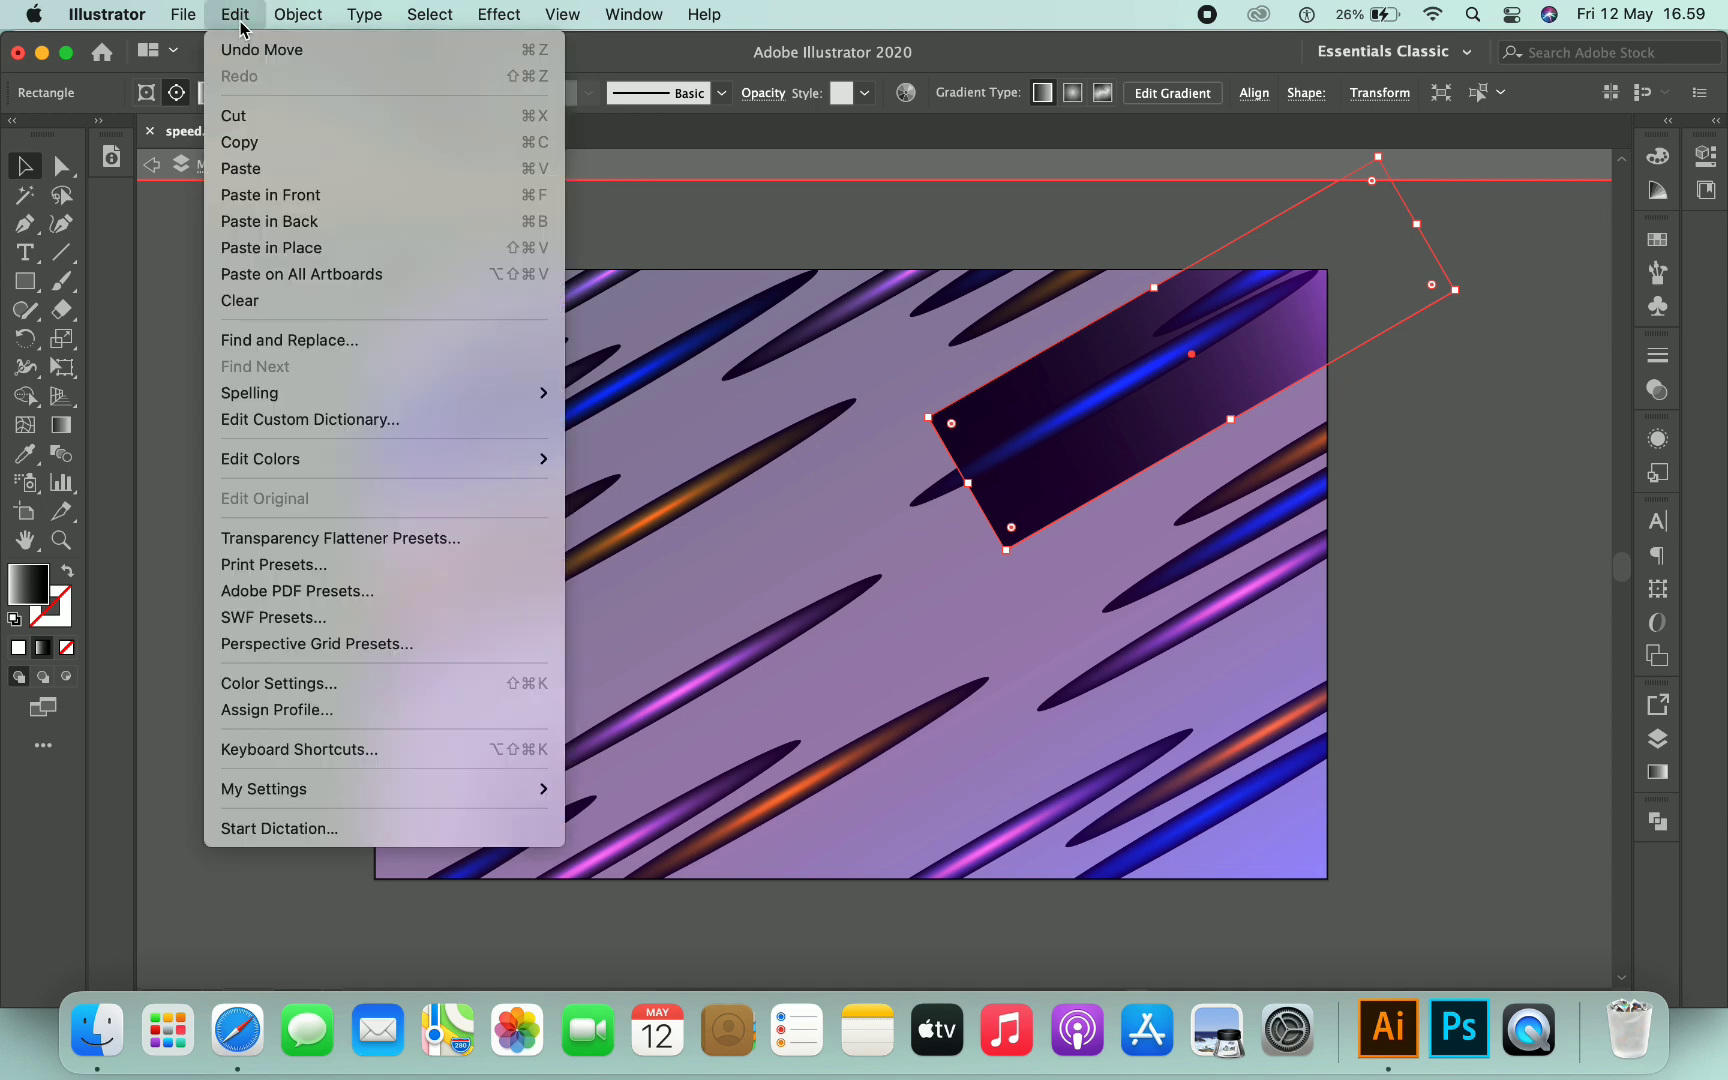
{"action": "left_click", "coordinate": [241, 168]}
{"action": "left_click_drag", "start_coordinate": [1044, 549], "coordinate": [1320, 632]}
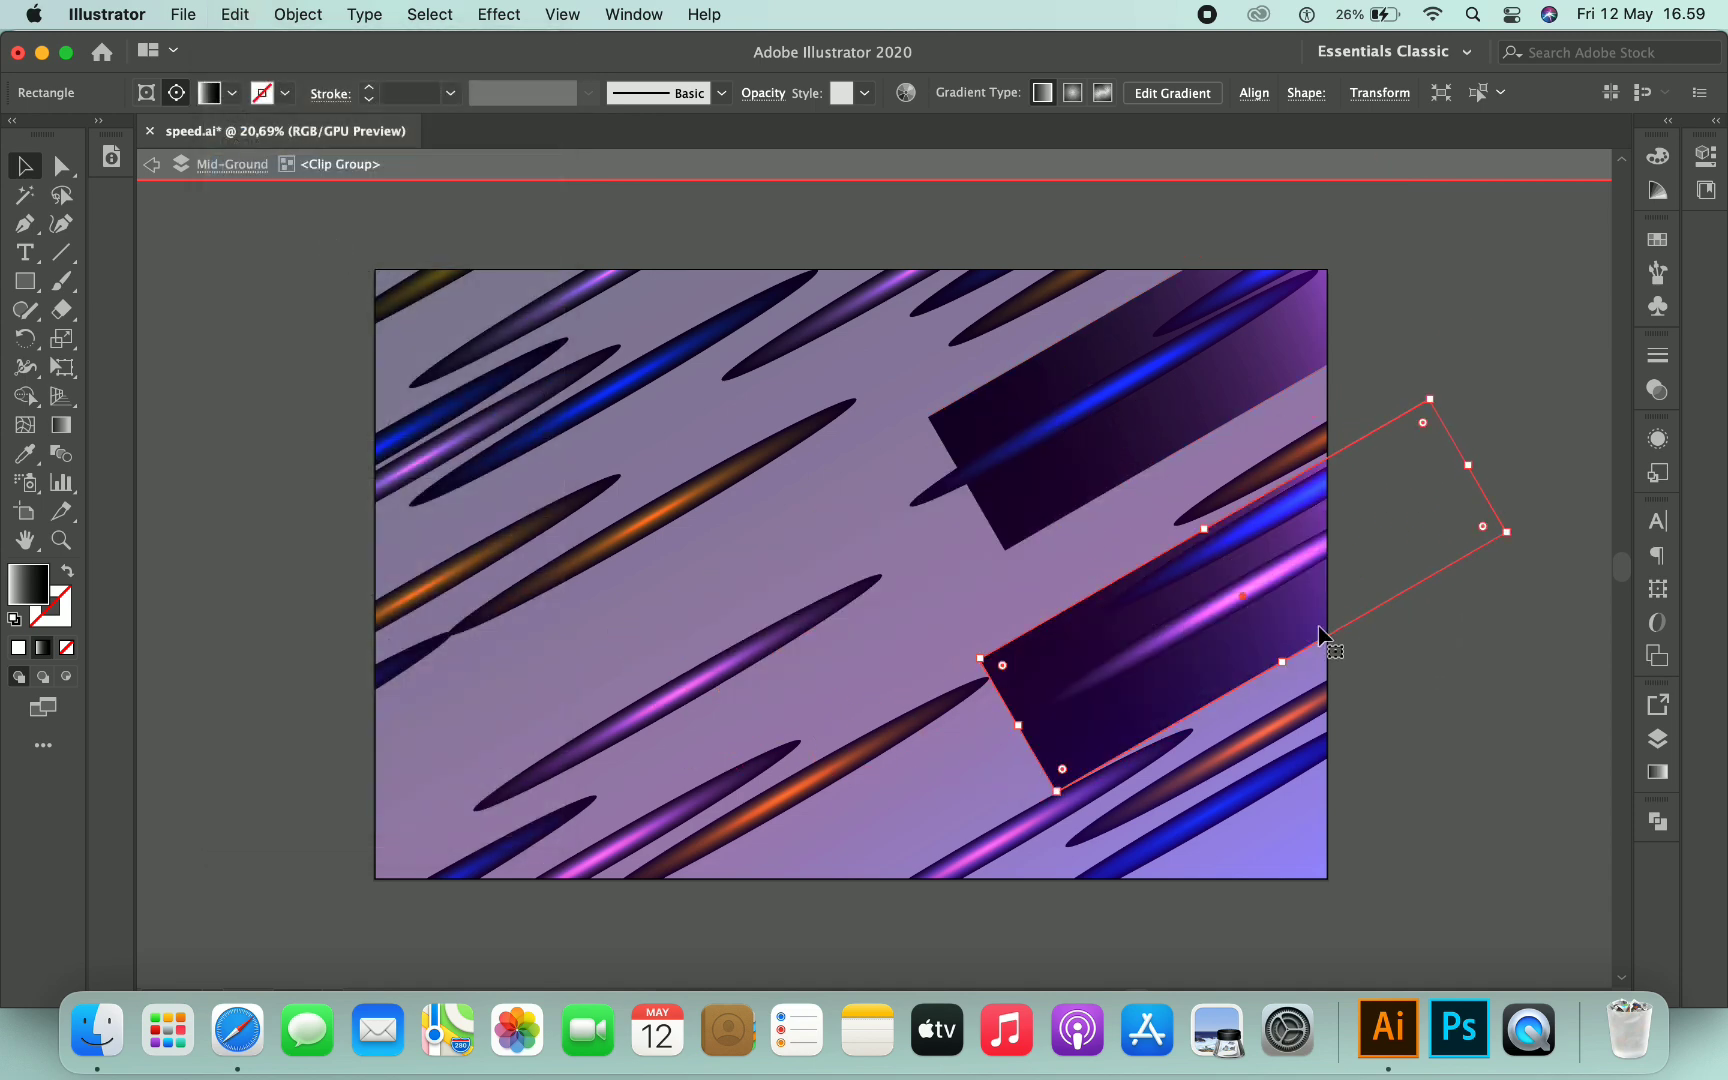
- Group the two streaks and send the group to the back of the clipping group
{"action": "left_click", "coordinate": [1068, 490], "text": "shift"}
{"action": "right_click", "coordinate": [1071, 492]}
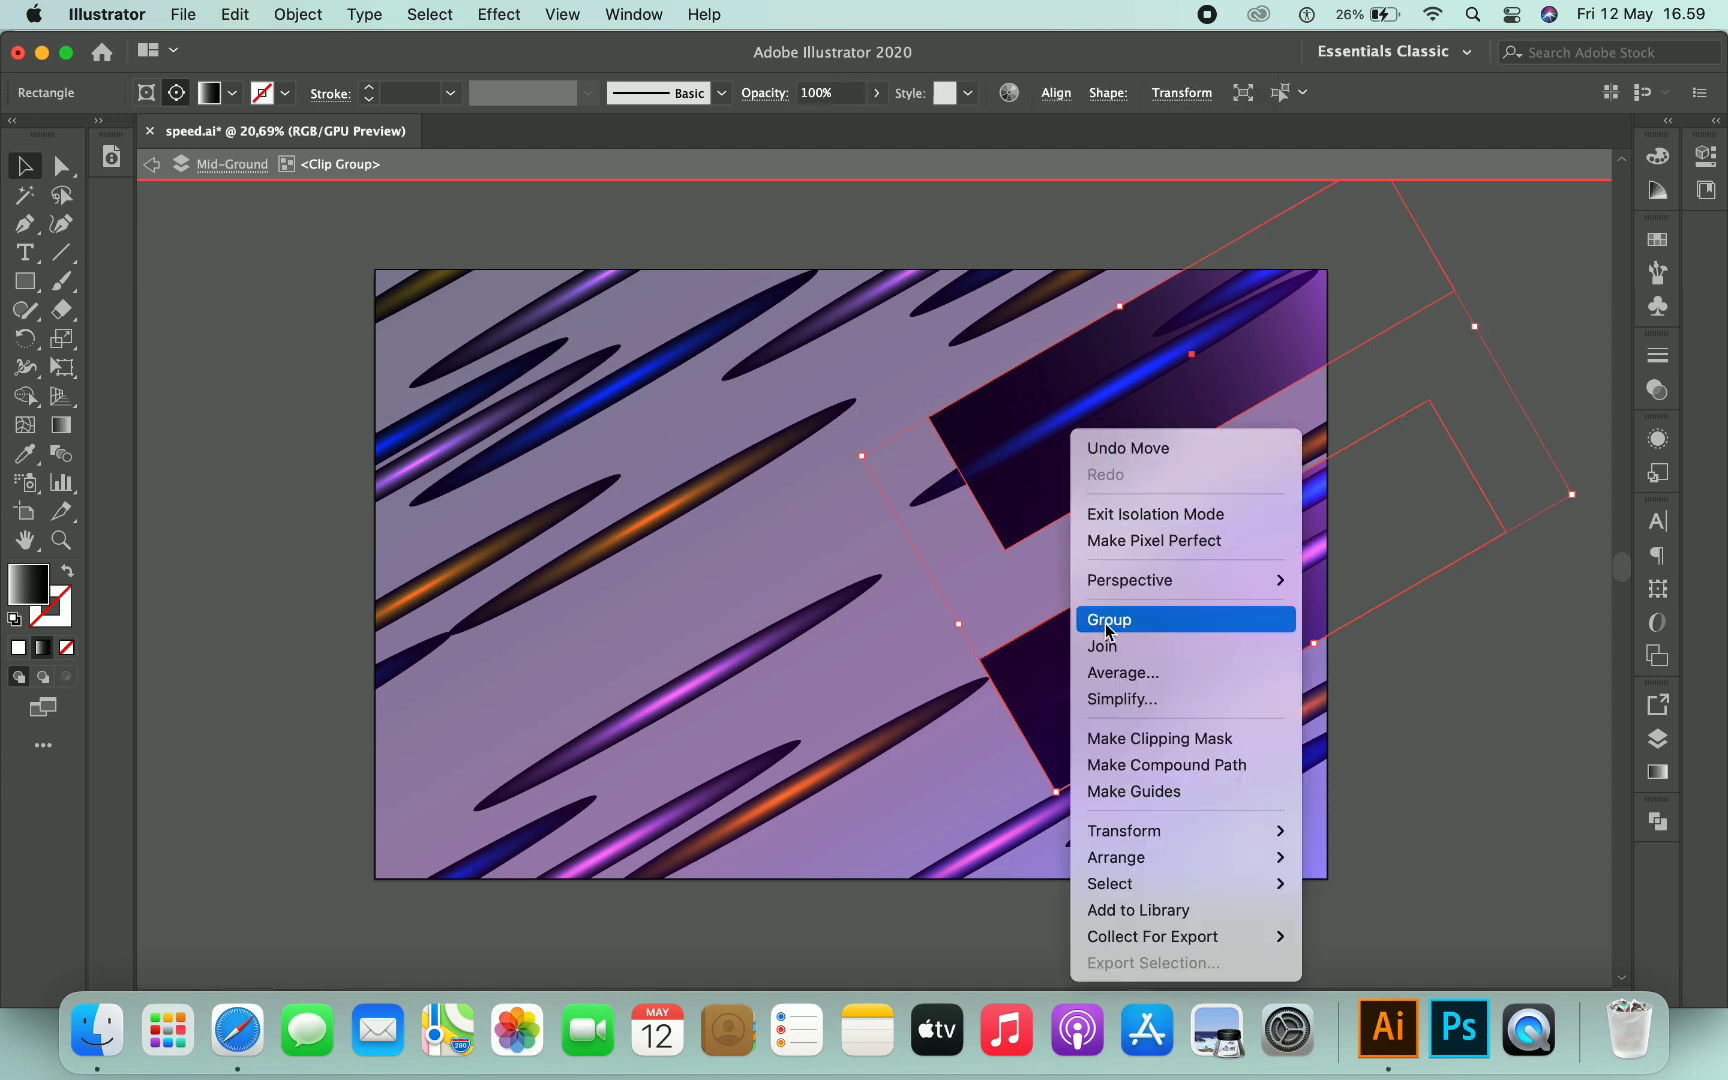
{"action": "left_click", "coordinate": [1106, 622]}
{"action": "right_click", "coordinate": [1070, 479]}
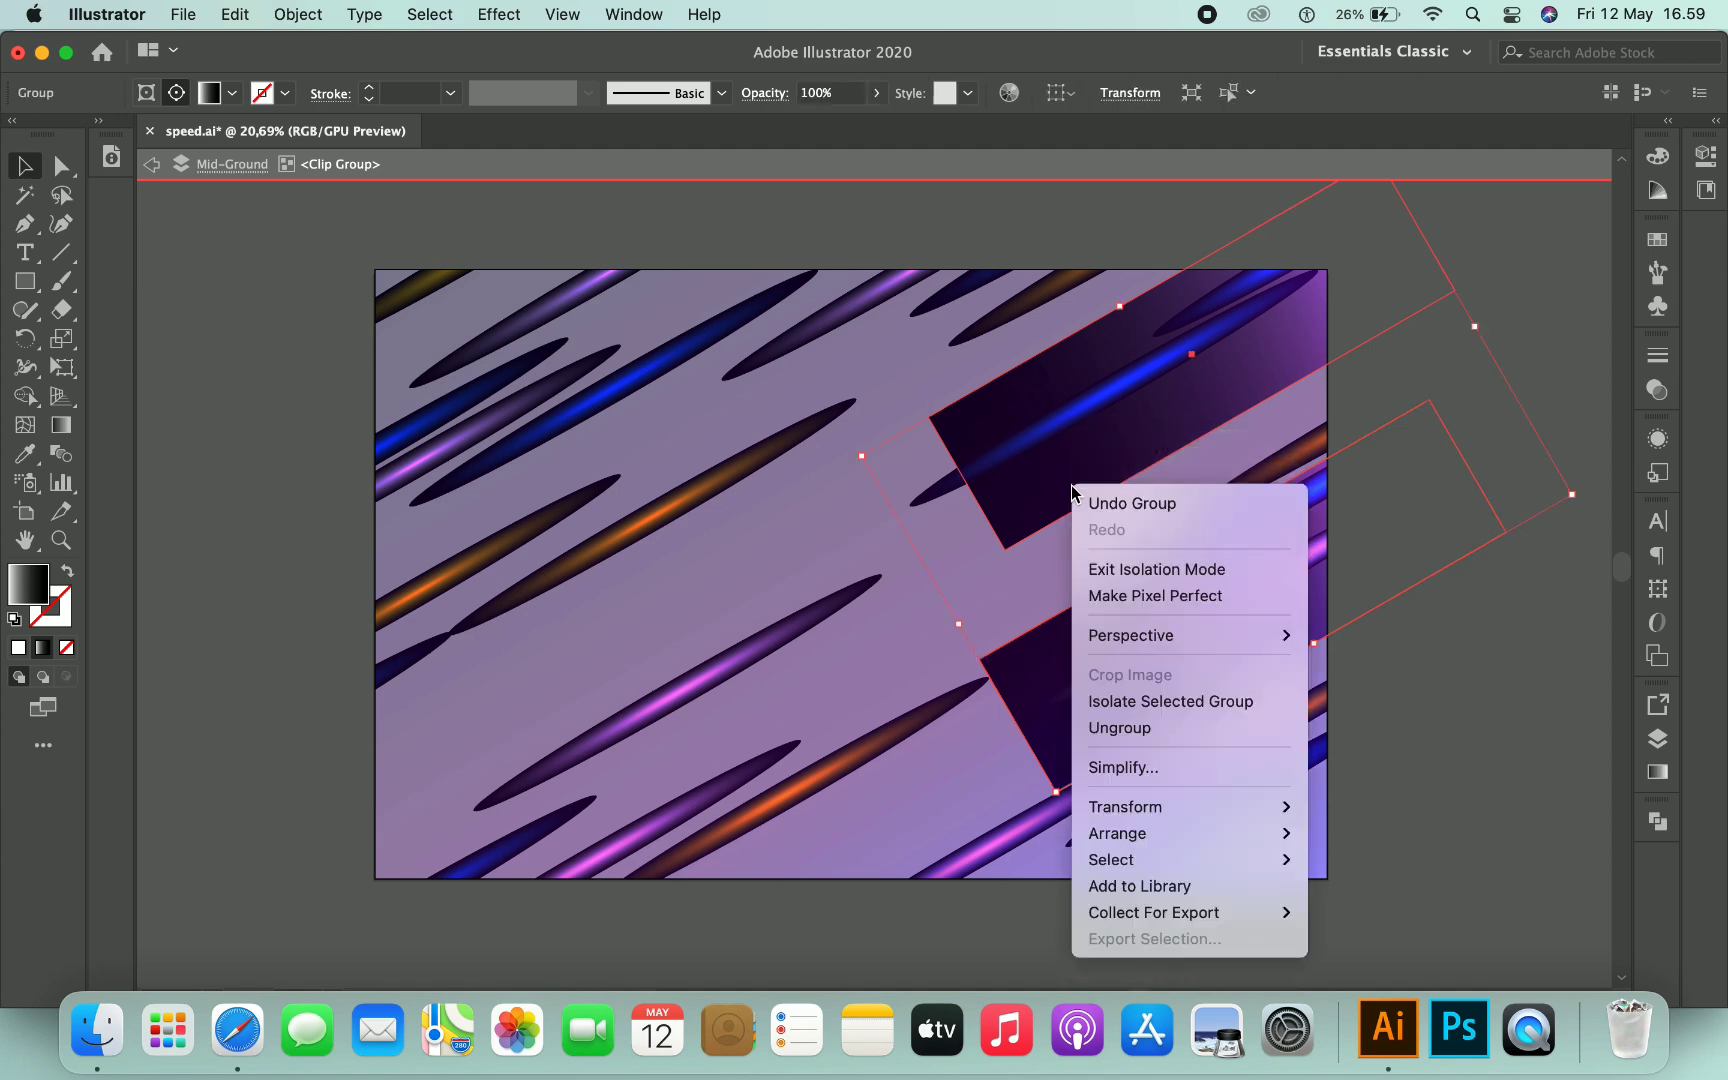
{"action": "mouse_move", "coordinate": [1268, 846]}
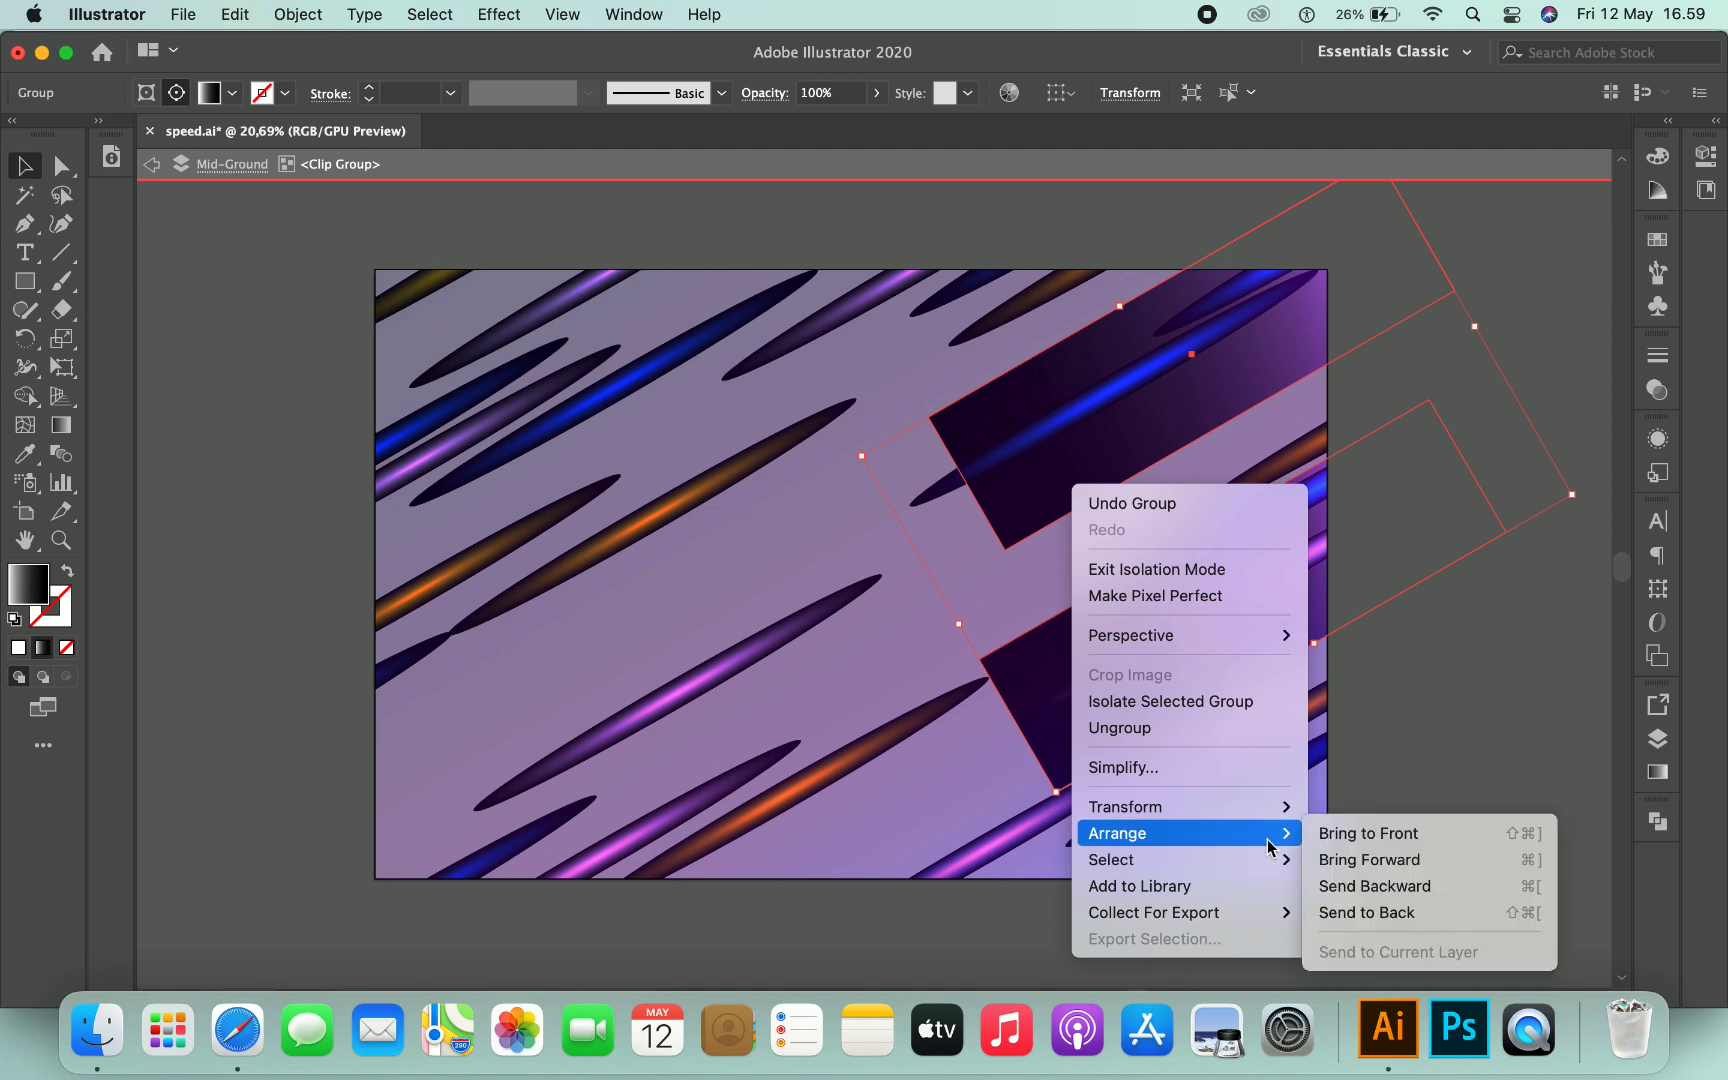
{"action": "left_click", "coordinate": [1330, 913]}
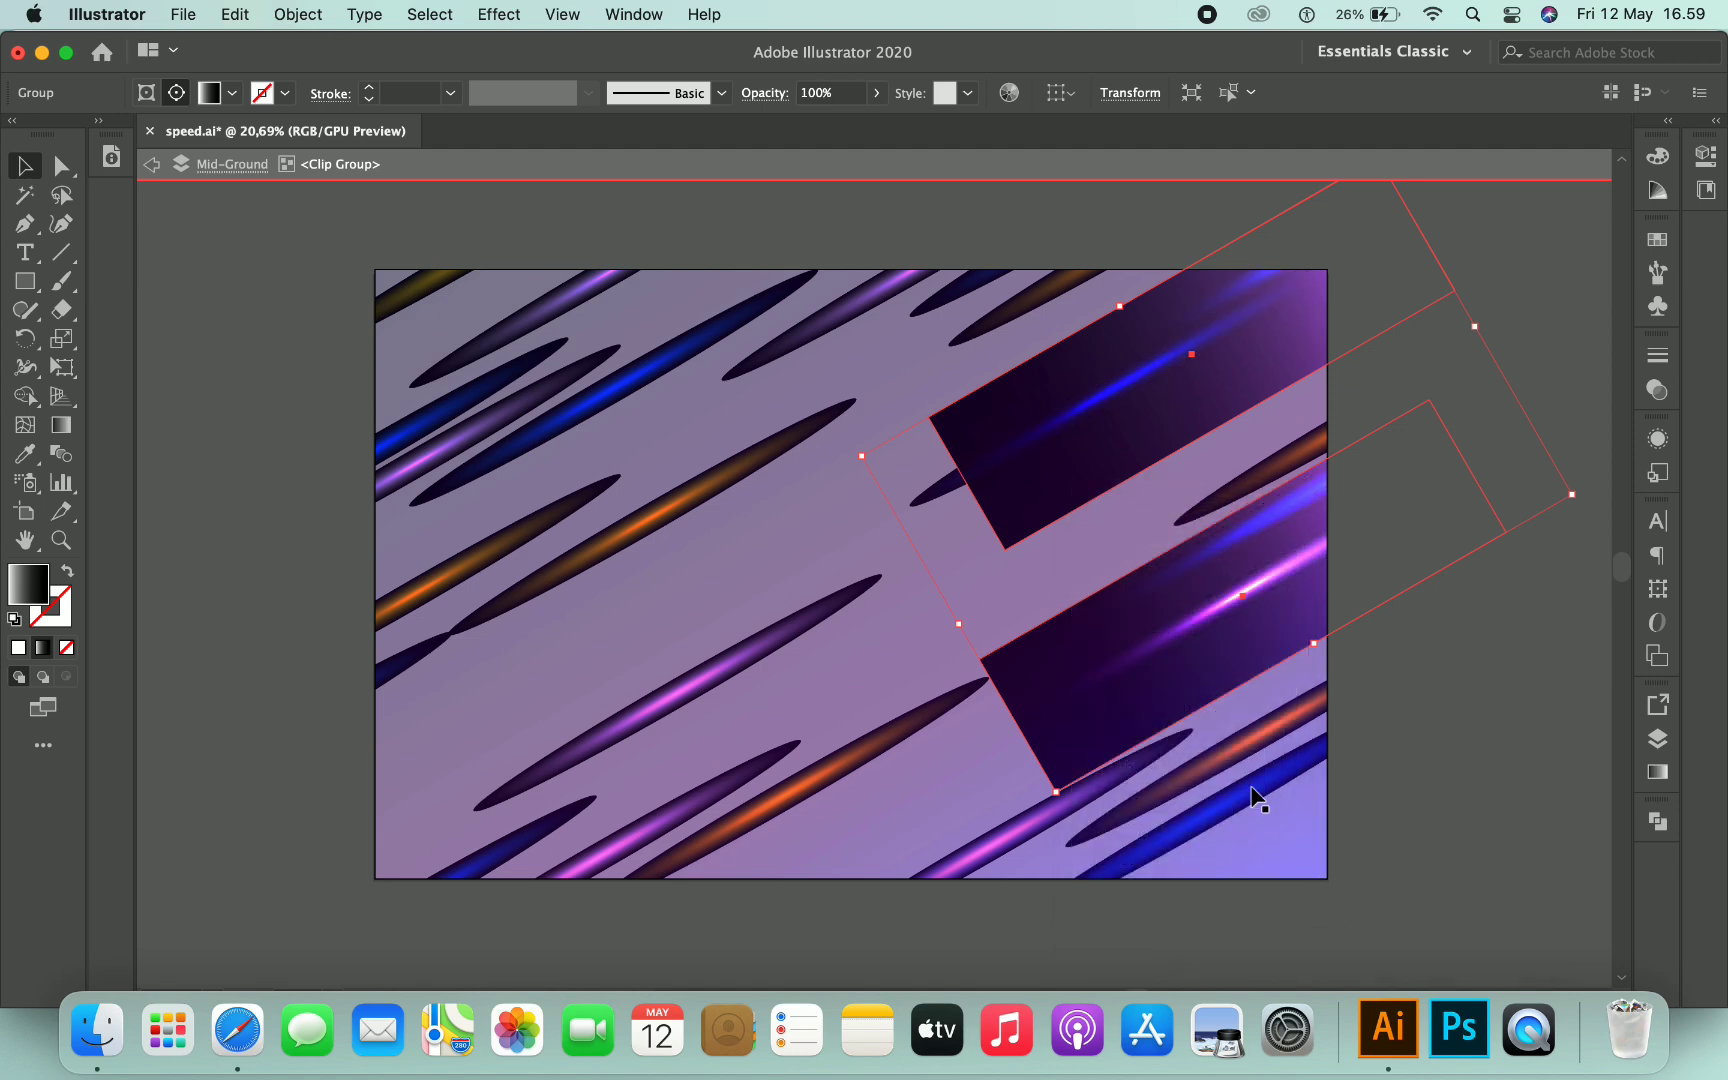
- Enter the streak group, nudge the right streaks, and paste another streak at the lower left
{"action": "double_click", "coordinate": [1075, 487]}
{"action": "left_click_drag", "start_coordinate": [1096, 476], "coordinate": [1146, 441]}
{"action": "mouse_move", "coordinate": [1231, 603]}
{"action": "left_mouse_down"}
{"action": "mouse_move", "coordinate": [1234, 656]}
{"action": "mouse_move", "coordinate": [1246, 628]}
{"action": "left_mouse_up"}
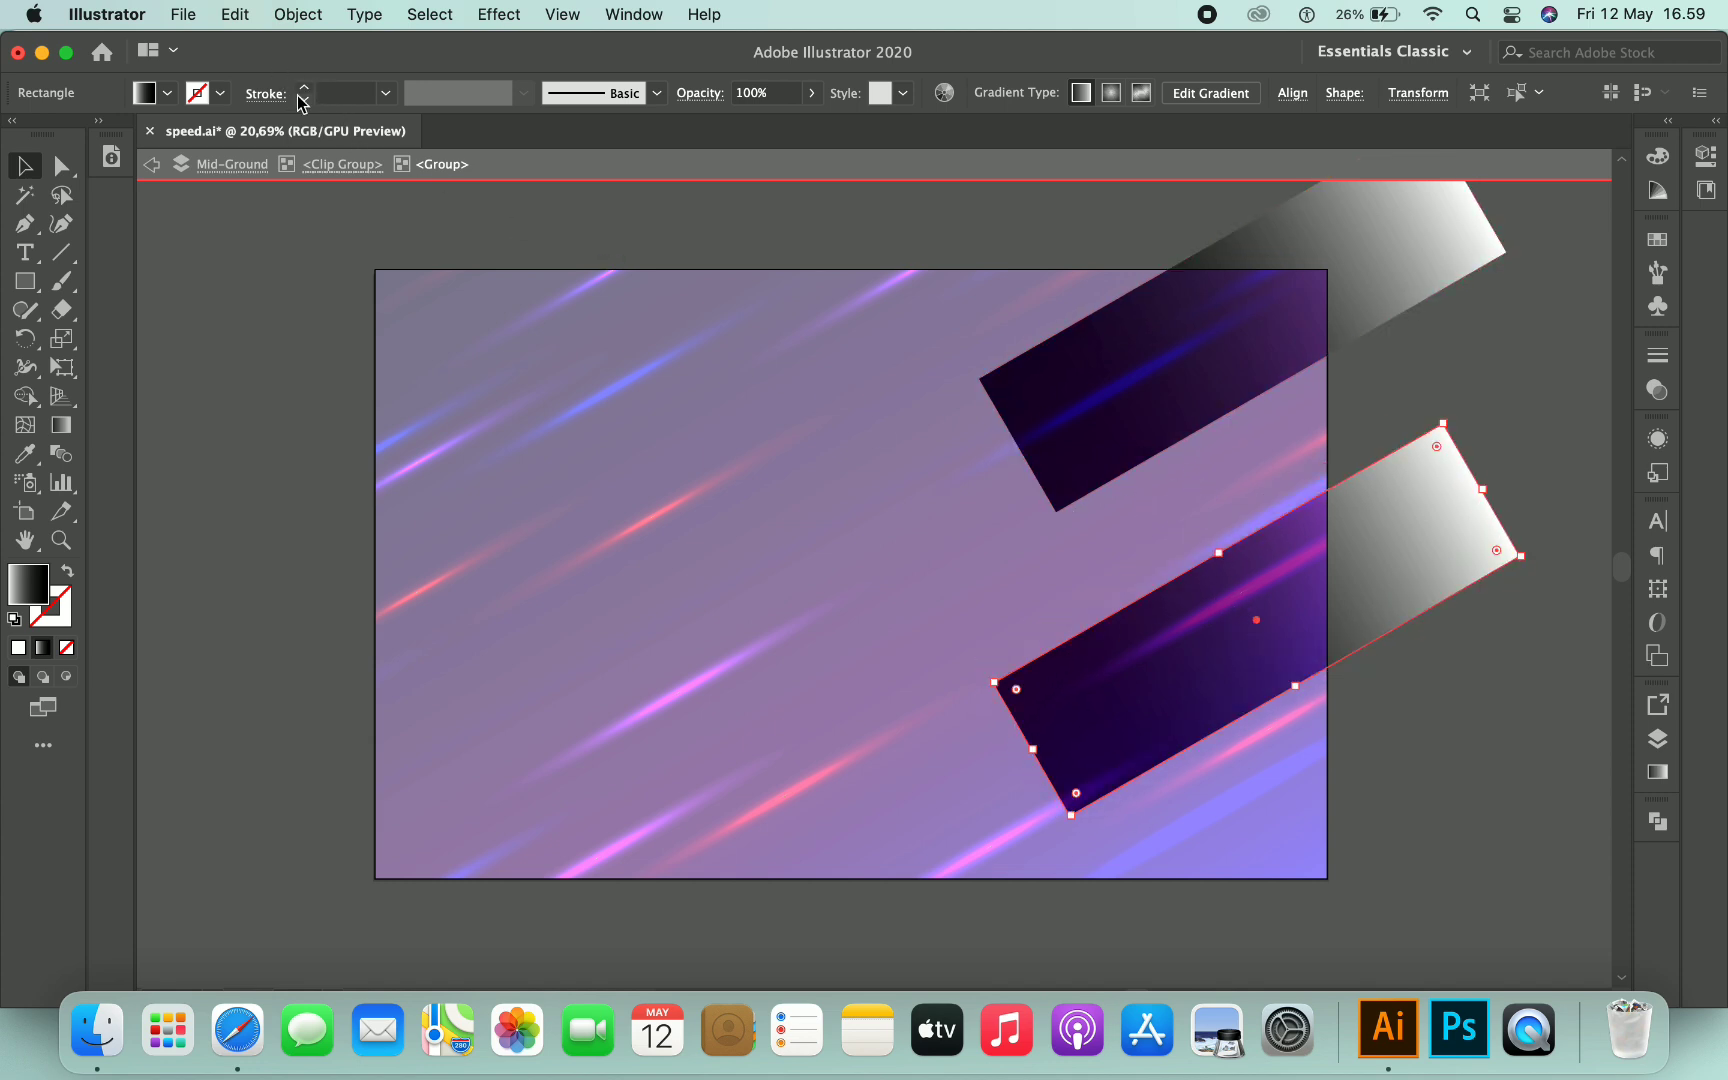
{"action": "key", "text": "super+v"}
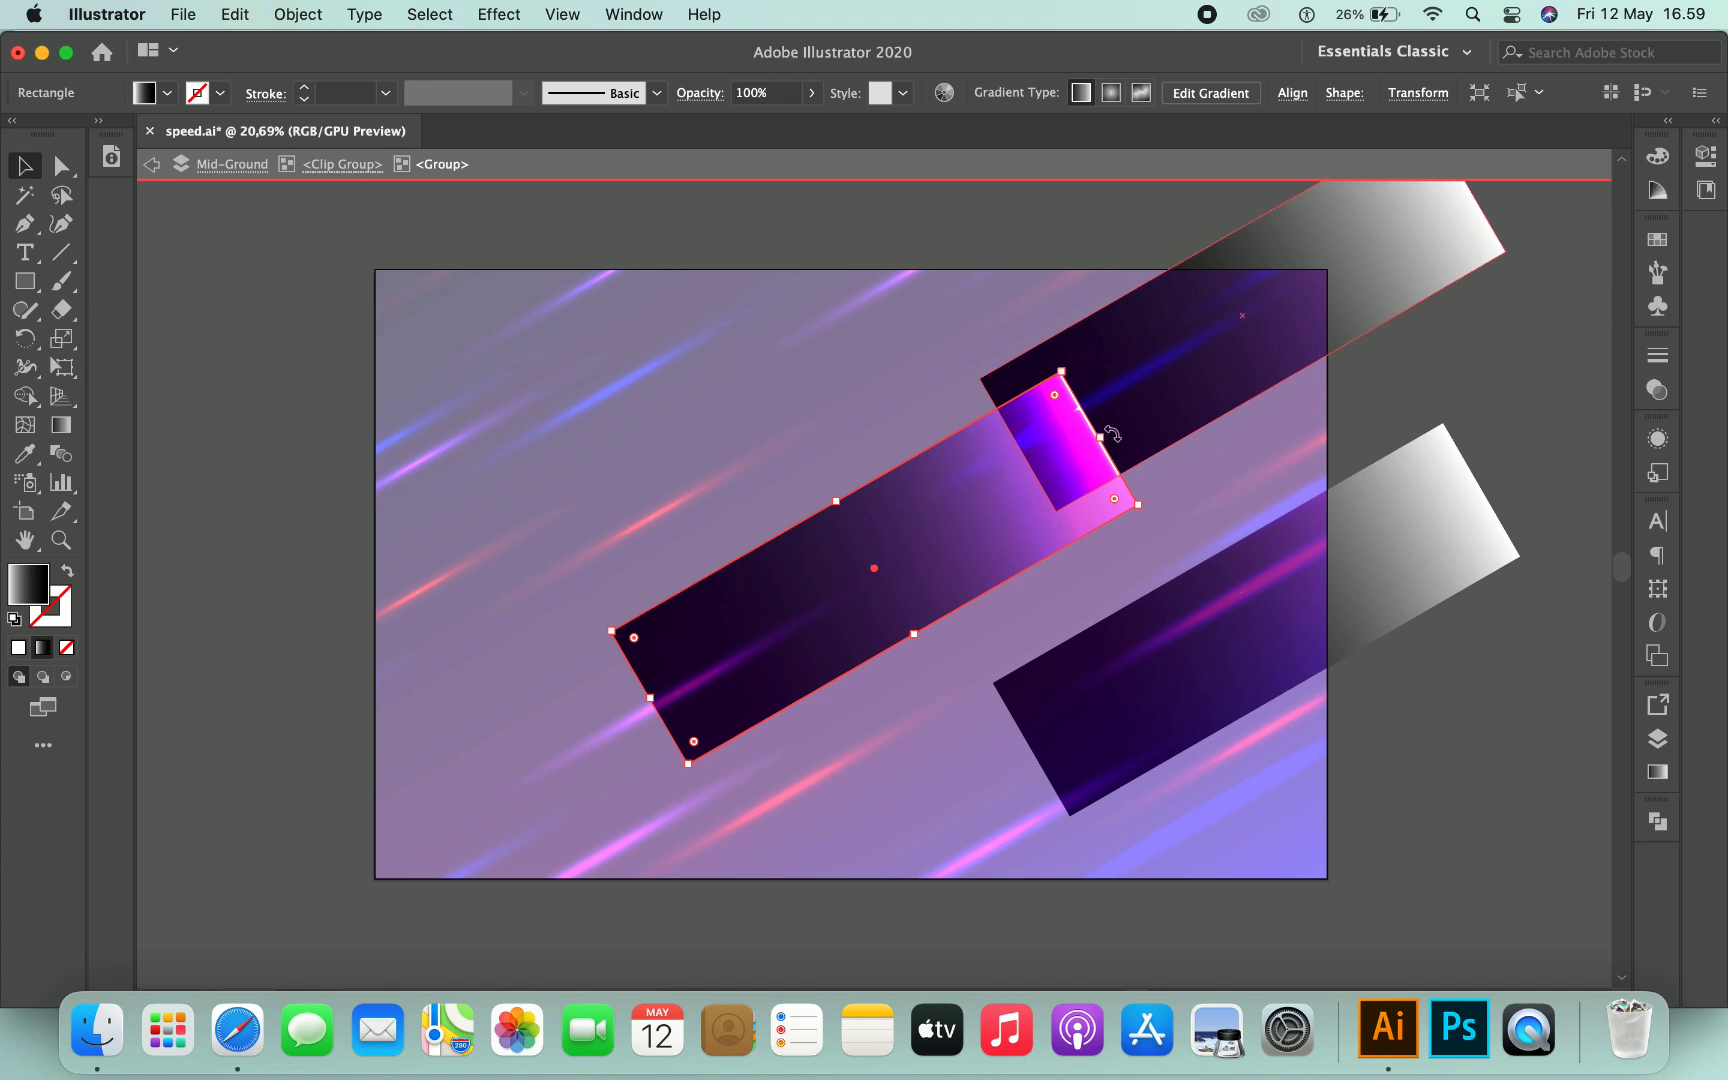
{"action": "left_click_drag", "start_coordinate": [1110, 437], "coordinate": [650, 840]}
{"action": "left_click_drag", "start_coordinate": [955, 545], "coordinate": [627, 722]}
- Paste one more streak, place it at the upper left, and exit isolation mode
{"action": "key", "text": "super+v"}
{"action": "left_click_drag", "start_coordinate": [974, 526], "coordinate": [571, 345]}
{"action": "left_click_drag", "start_coordinate": [630, 348], "coordinate": [578, 387]}
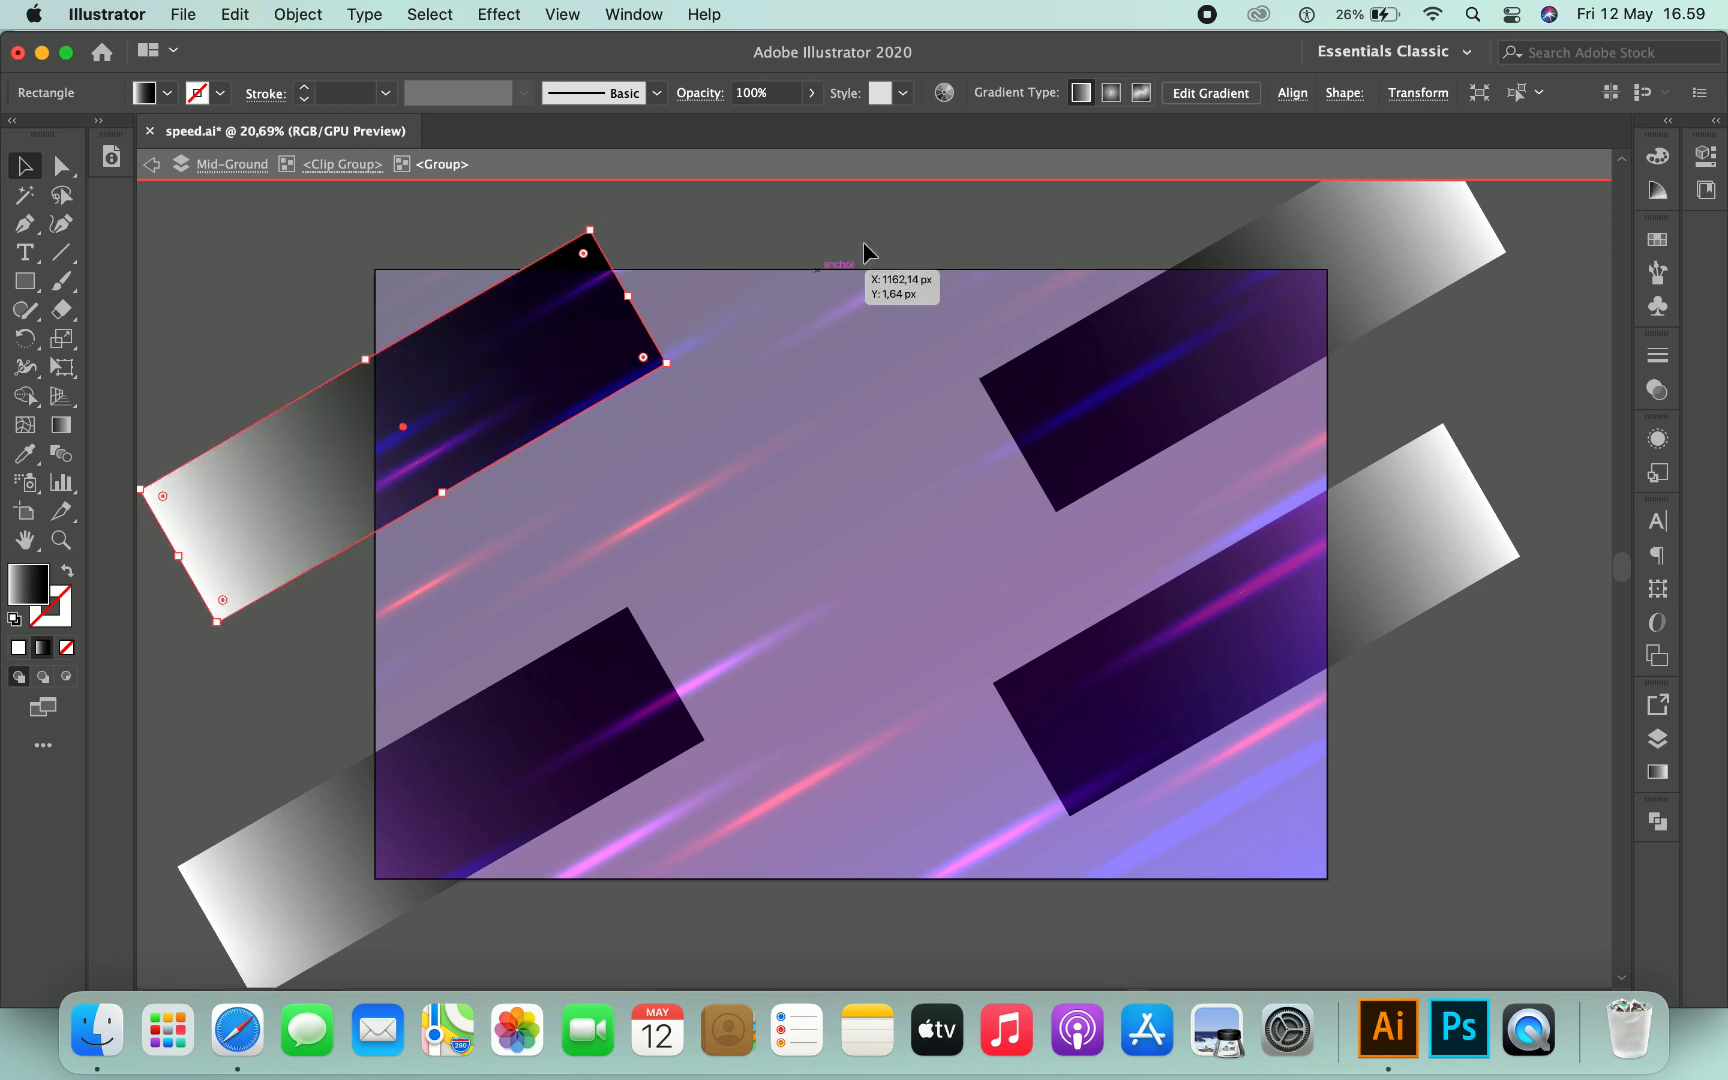
{"action": "double_click", "coordinate": [900, 209]}
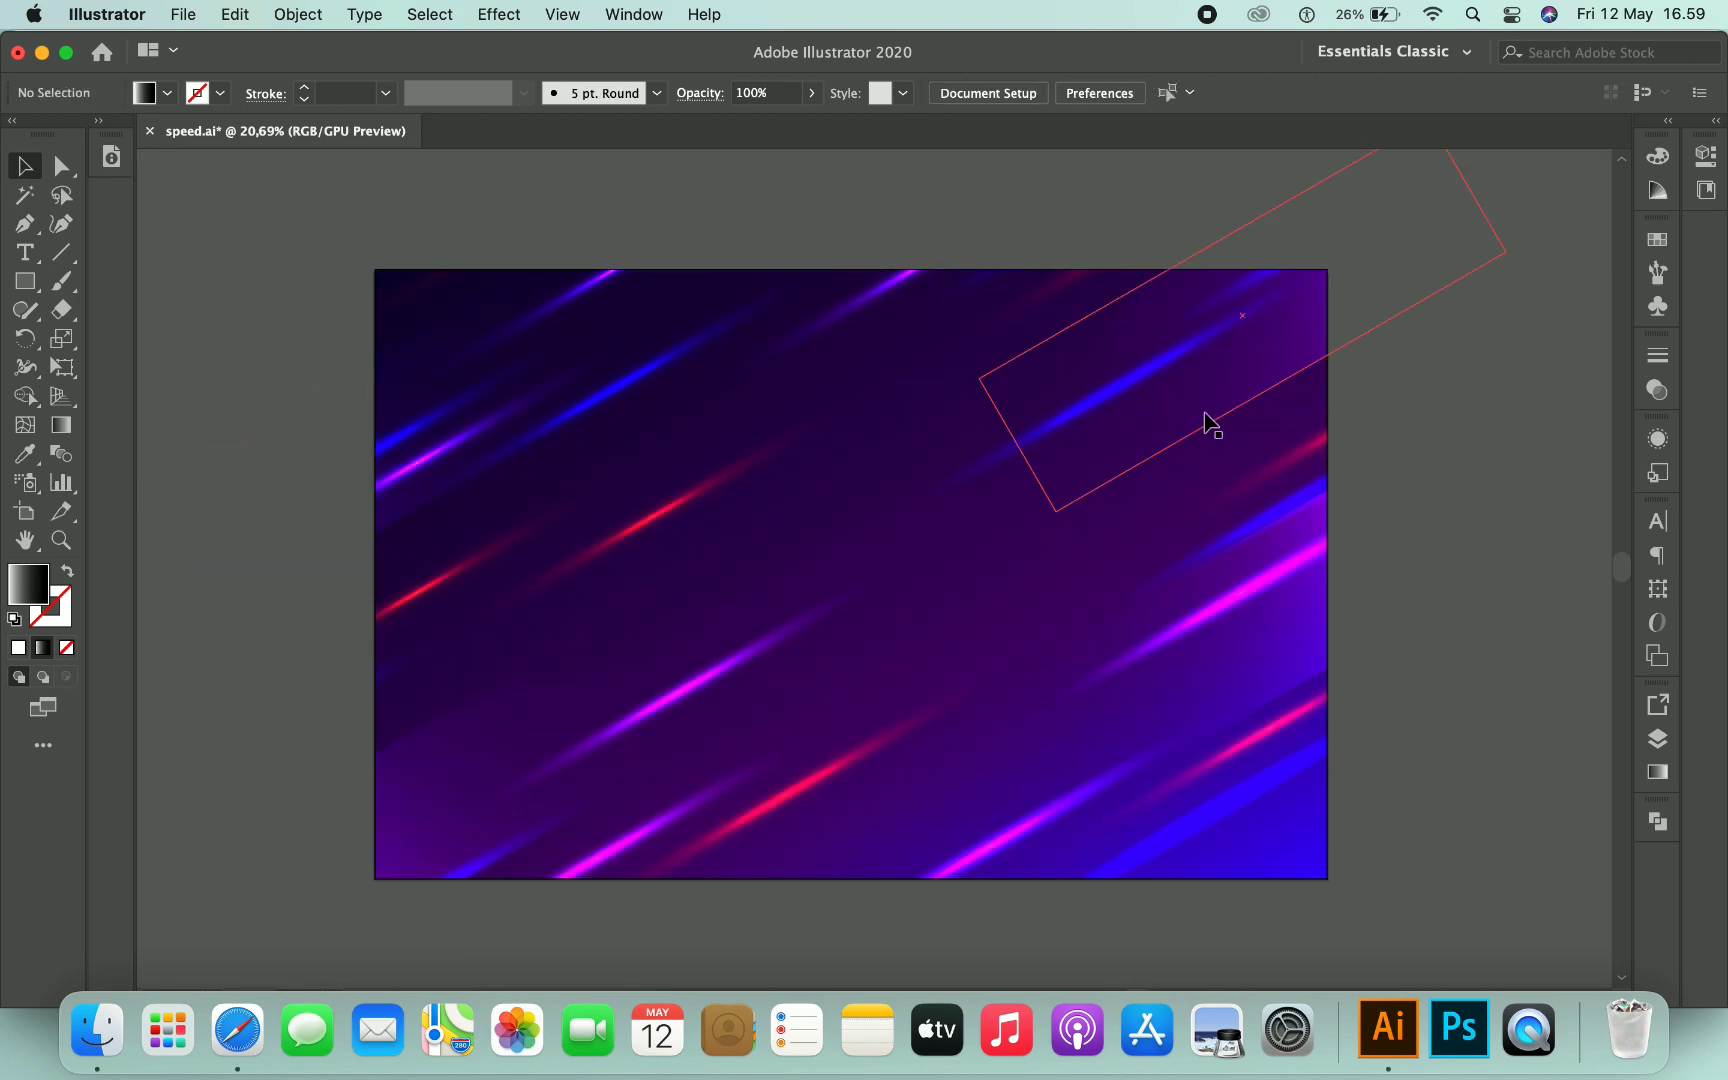
- Re-enter the streak group, adjust the lower-right streak, and paste another streak at the top centre
{"action": "double_click", "coordinate": [1207, 417]}
{"action": "double_click", "coordinate": [1230, 399]}
{"action": "left_click_drag", "start_coordinate": [1308, 618], "coordinate": [1091, 444]}
{"action": "left_click_drag", "start_coordinate": [1227, 609], "coordinate": [1187, 617]}
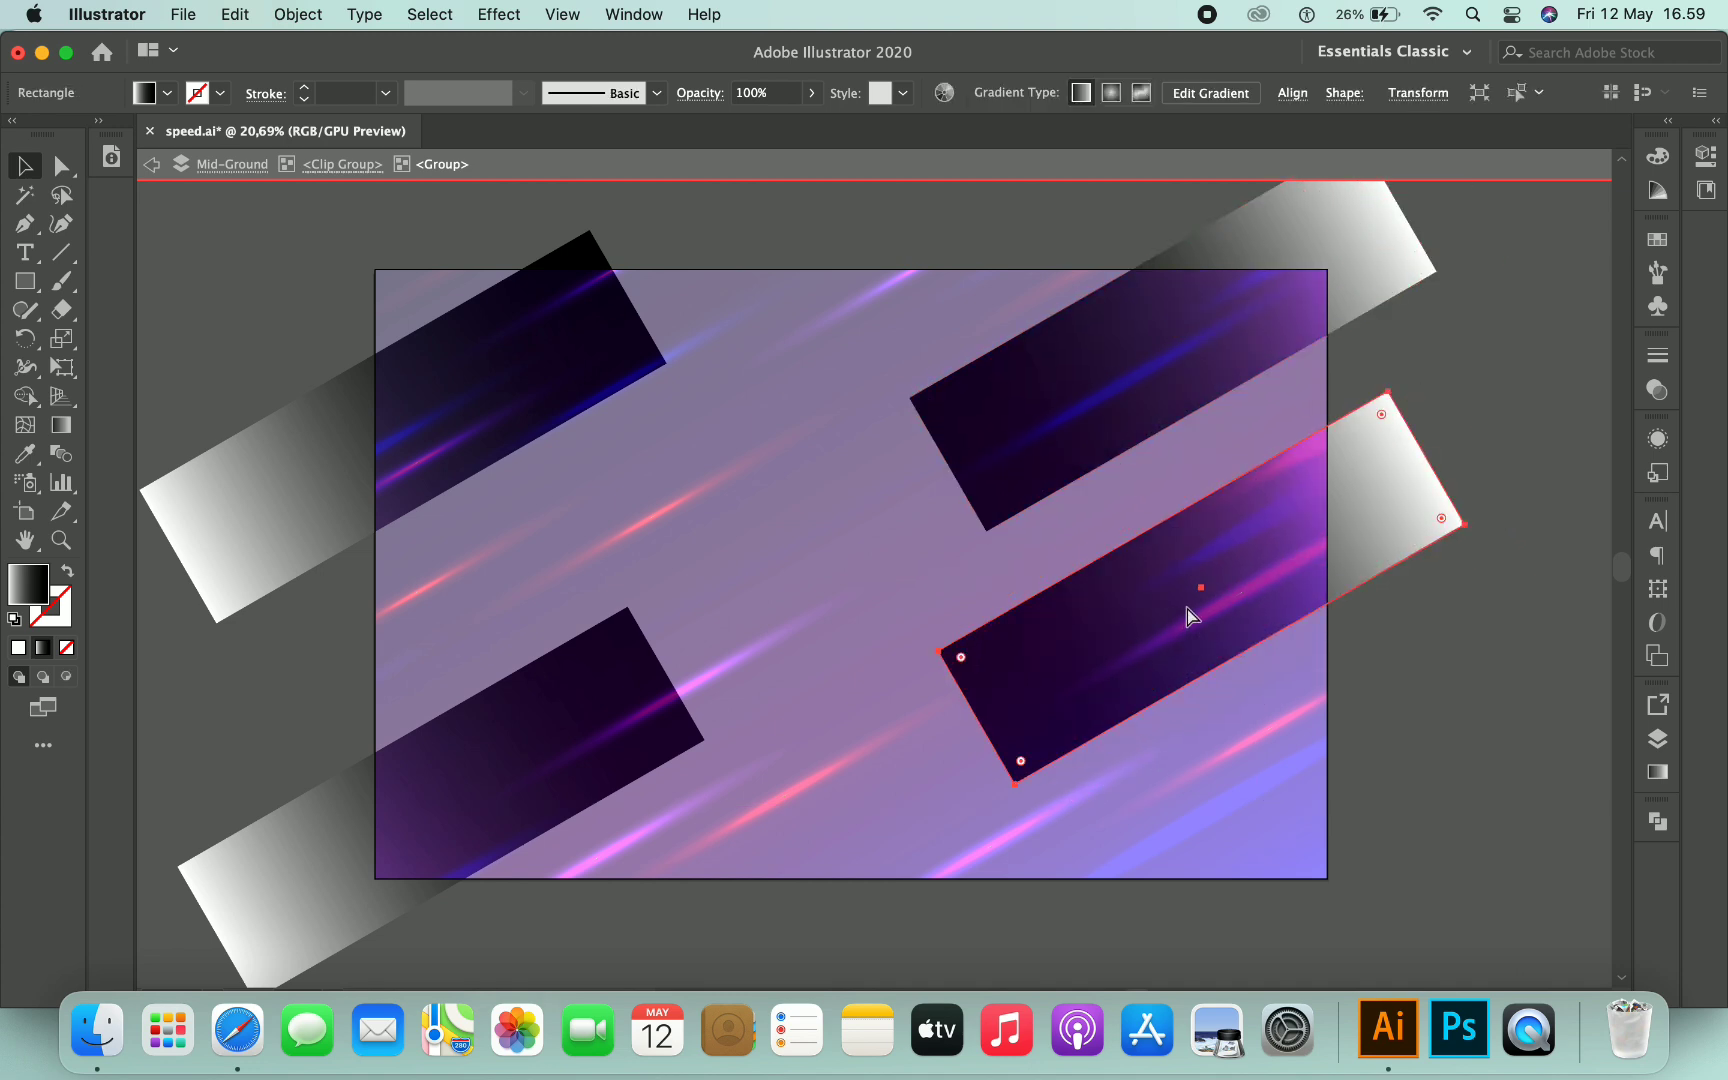
{"action": "key", "text": "ctrl+v"}
{"action": "left_click_drag", "start_coordinate": [885, 605], "coordinate": [948, 312]}
{"action": "left_click_drag", "start_coordinate": [645, 710], "coordinate": [643, 567]}
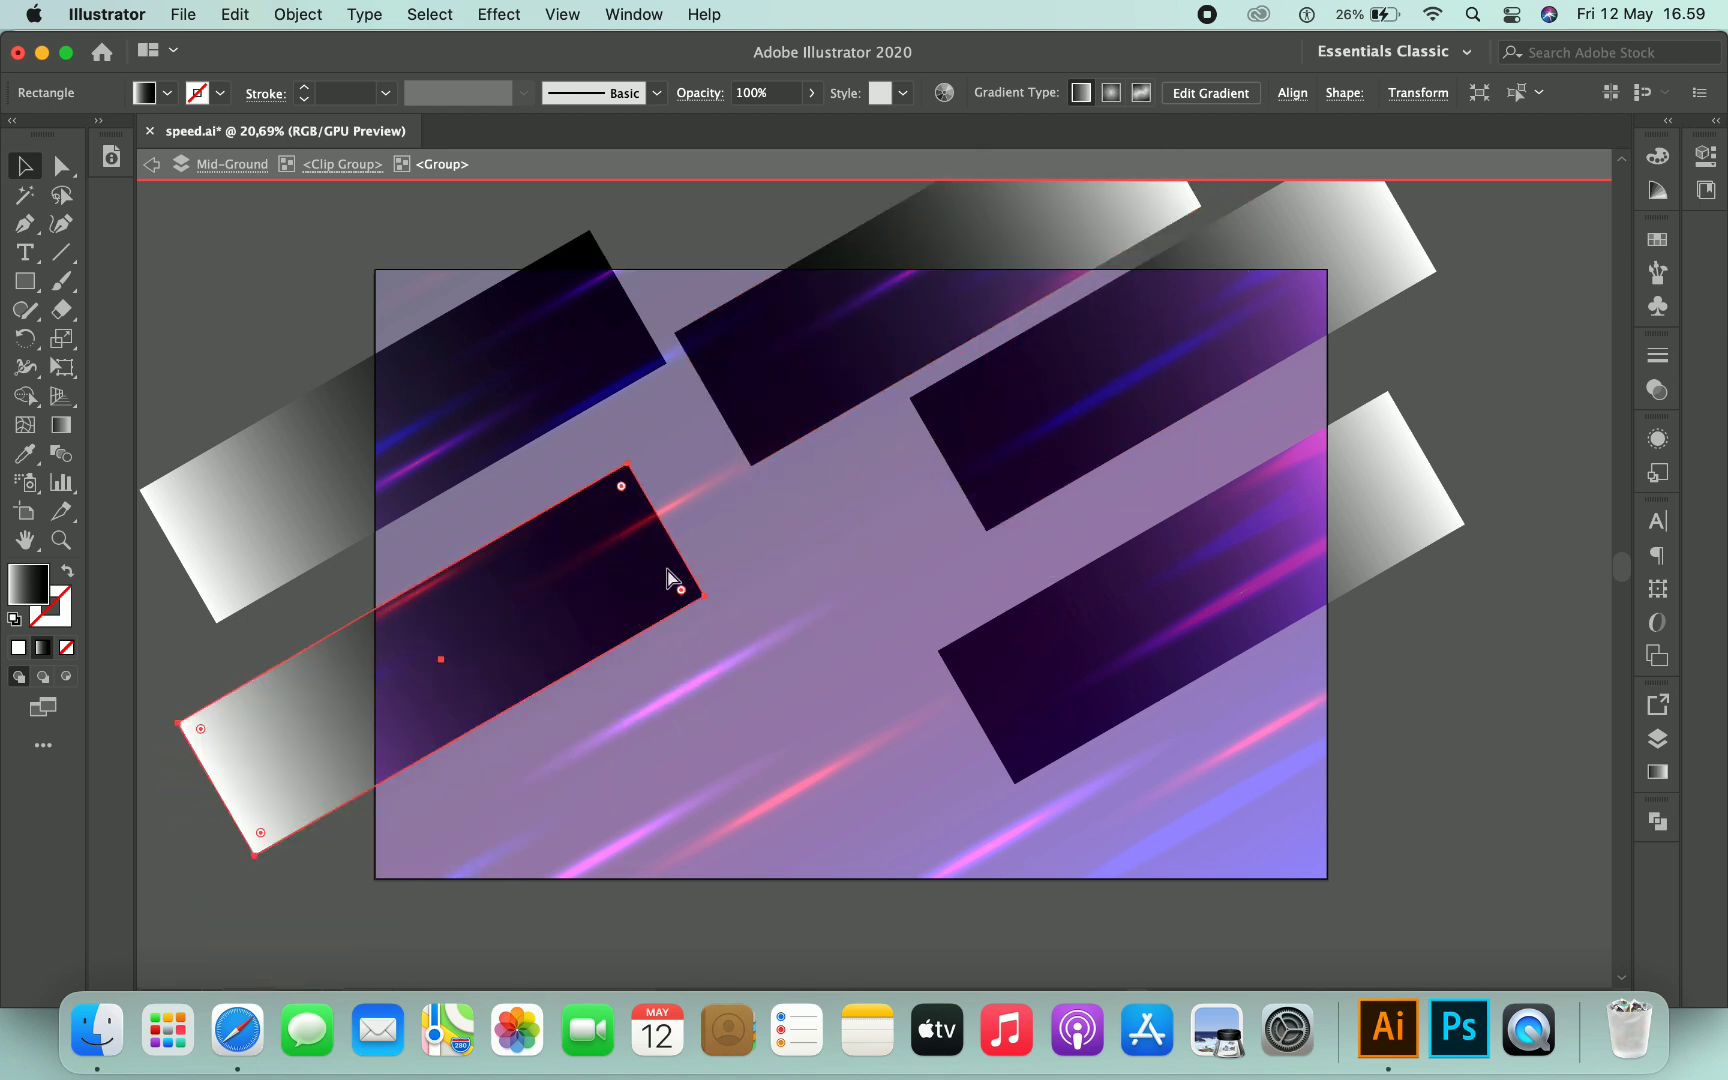
- Paste a further streak along the bottom centre, adjust the right streaks, and exit isolation mode
{"action": "key", "text": "cmd+v"}
{"action": "left_click_drag", "start_coordinate": [940, 525], "coordinate": [708, 772]}
{"action": "left_click_drag", "start_coordinate": [1015, 470], "coordinate": [970, 521]}
{"action": "left_click_drag", "start_coordinate": [1115, 616], "coordinate": [1125, 653]}
{"action": "double_click", "coordinate": [1502, 369]}
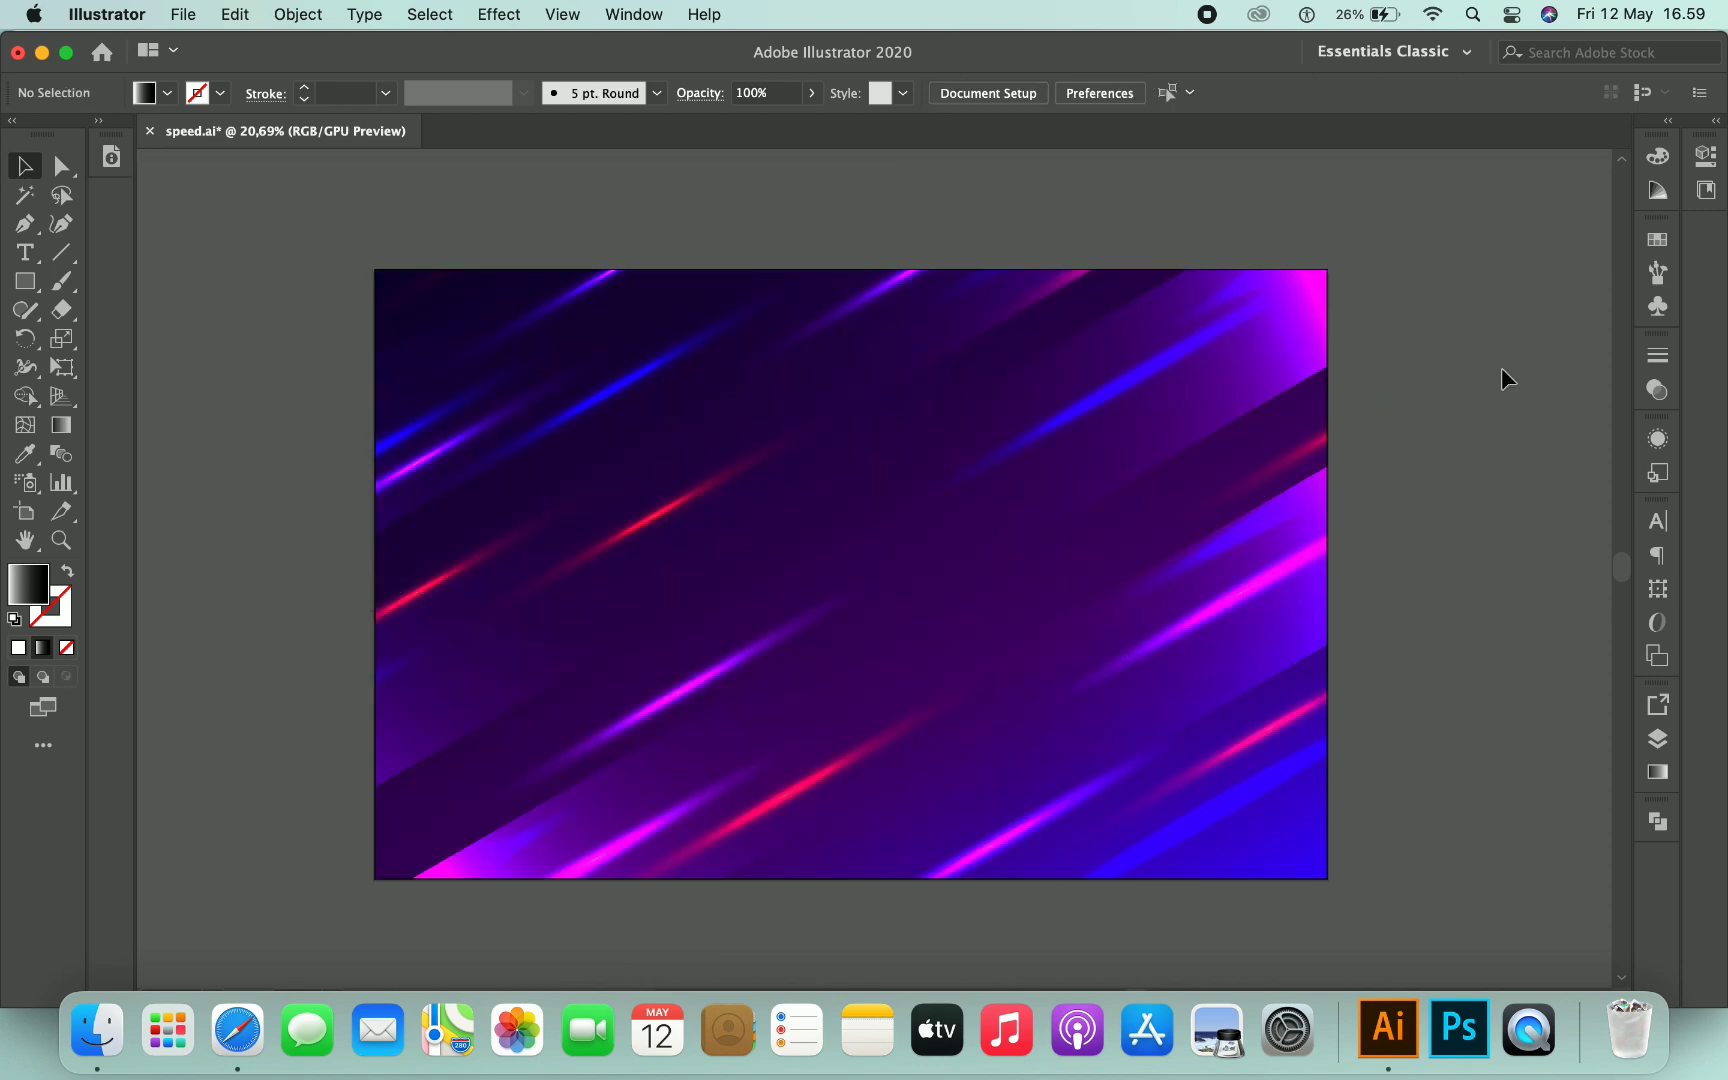
- Re-enter the streak group and nudge the streaks into evenly spaced diagonal positions, then exit
{"action": "double_click", "coordinate": [1186, 440]}
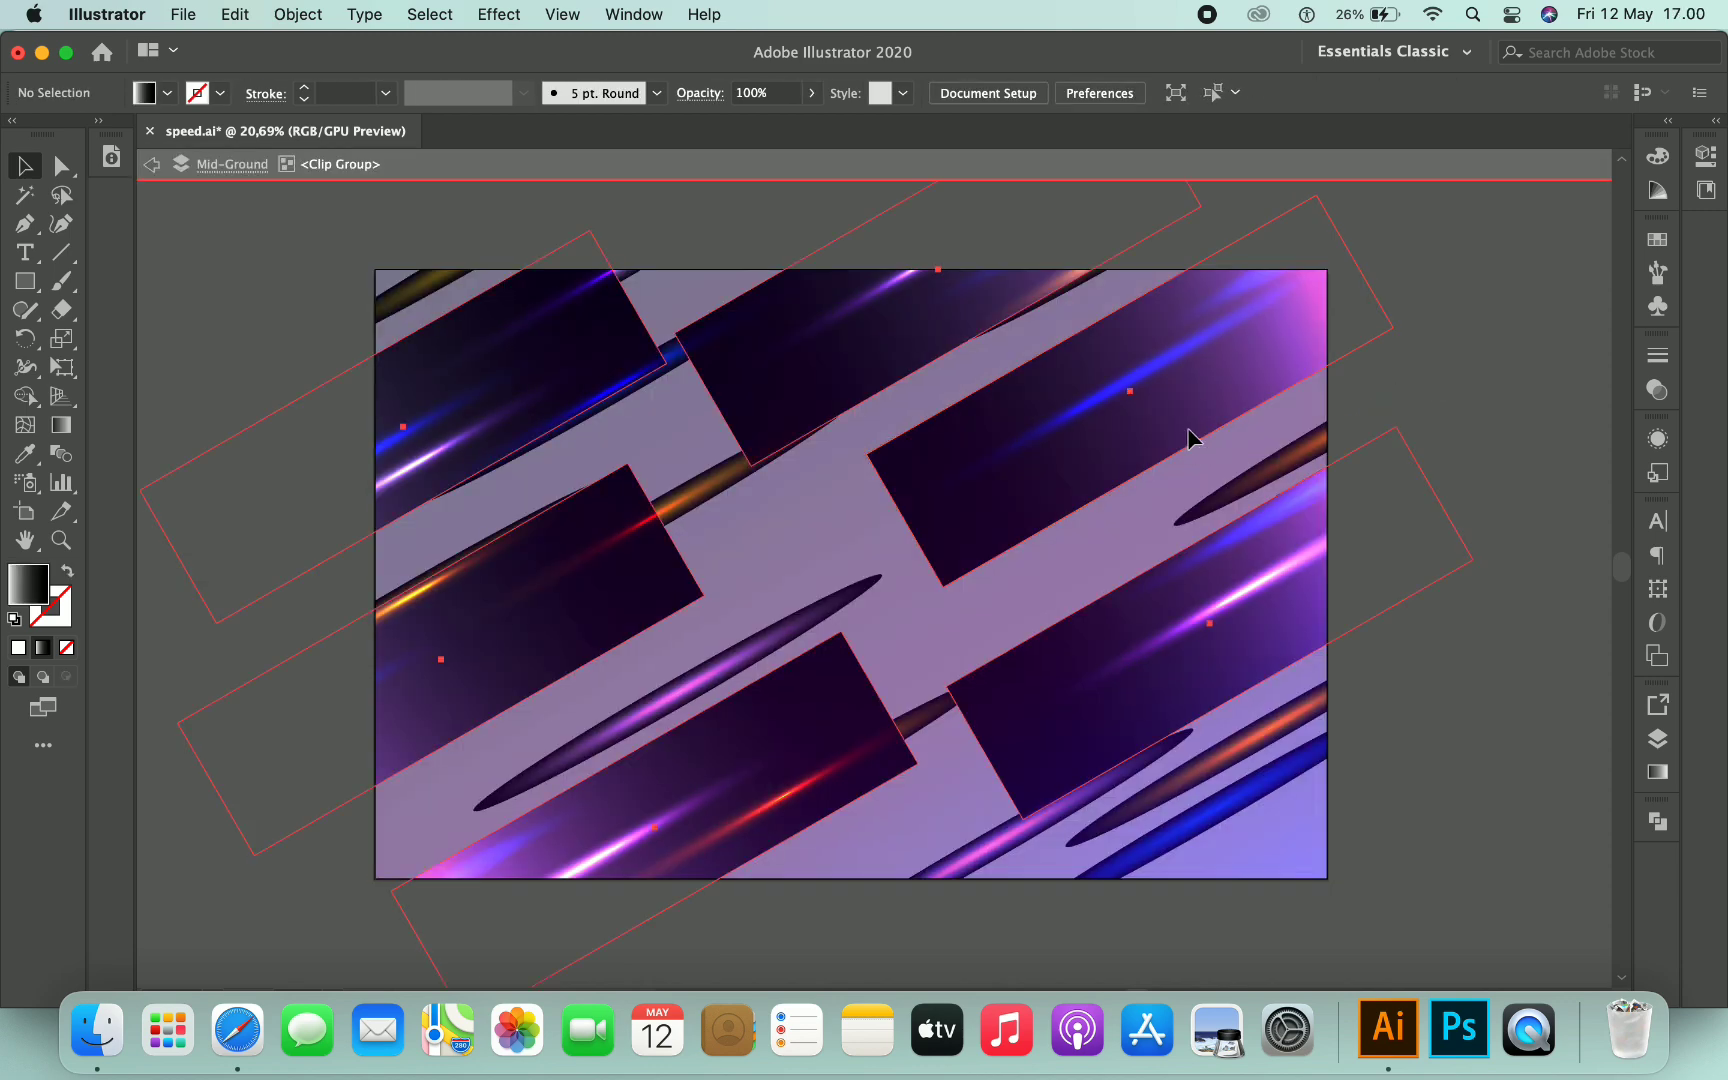
{"action": "double_click", "coordinate": [1162, 445]}
{"action": "left_click_drag", "start_coordinate": [1142, 454], "coordinate": [1243, 394]}
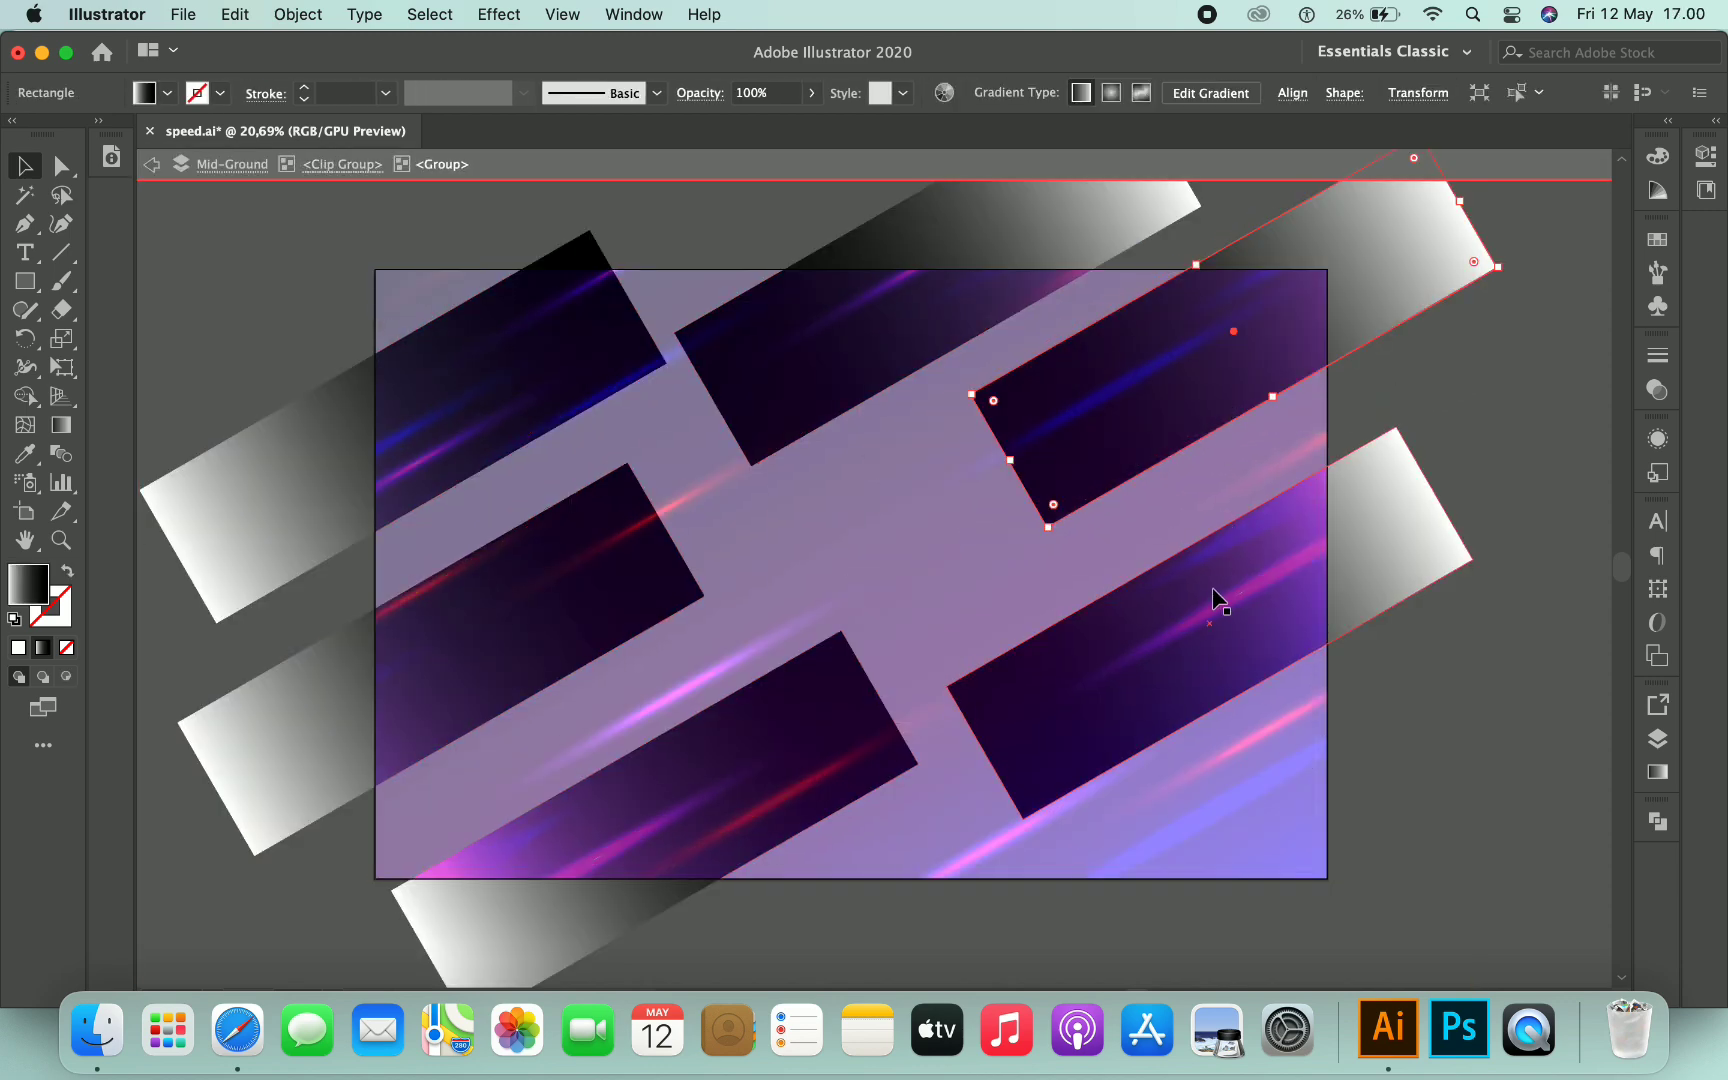
{"action": "left_click_drag", "start_coordinate": [1212, 593], "coordinate": [1261, 564]}
{"action": "left_click_drag", "start_coordinate": [887, 374], "coordinate": [930, 350]}
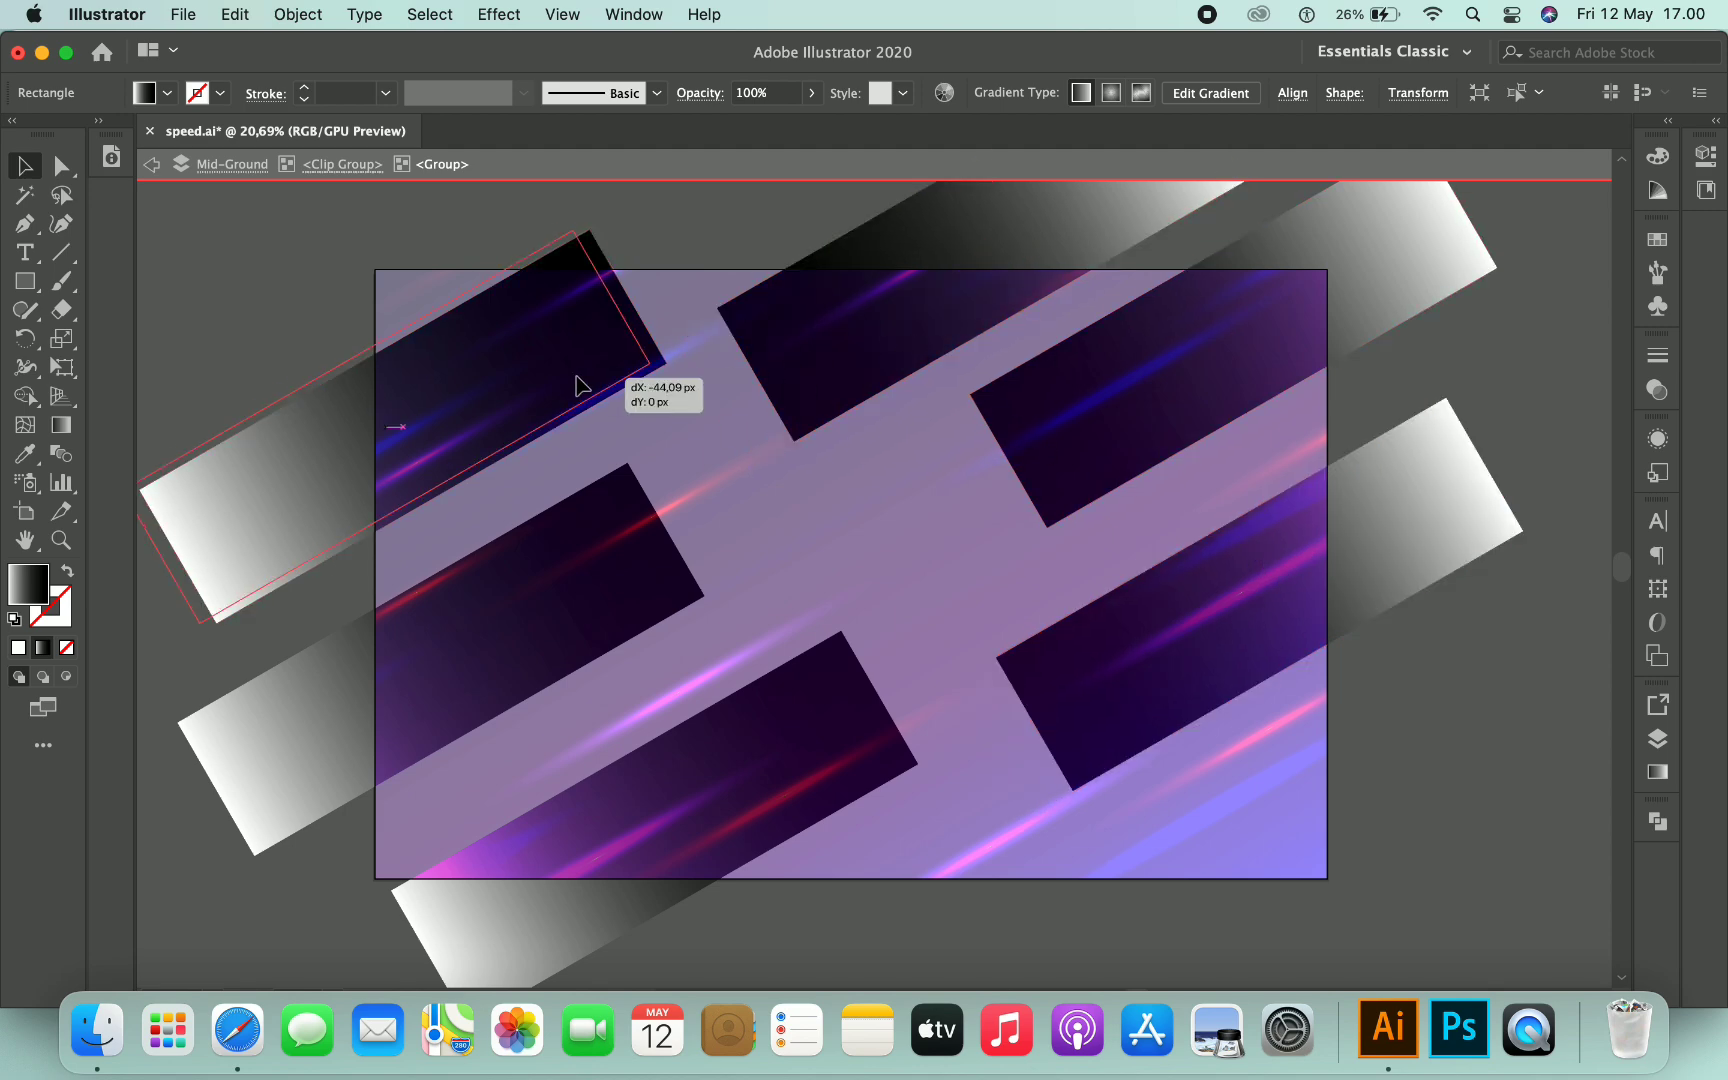
{"action": "left_click_drag", "start_coordinate": [579, 386], "coordinate": [552, 369]}
{"action": "left_click_drag", "start_coordinate": [651, 592], "coordinate": [636, 586]}
{"action": "left_click_drag", "start_coordinate": [800, 733], "coordinate": [767, 742]}
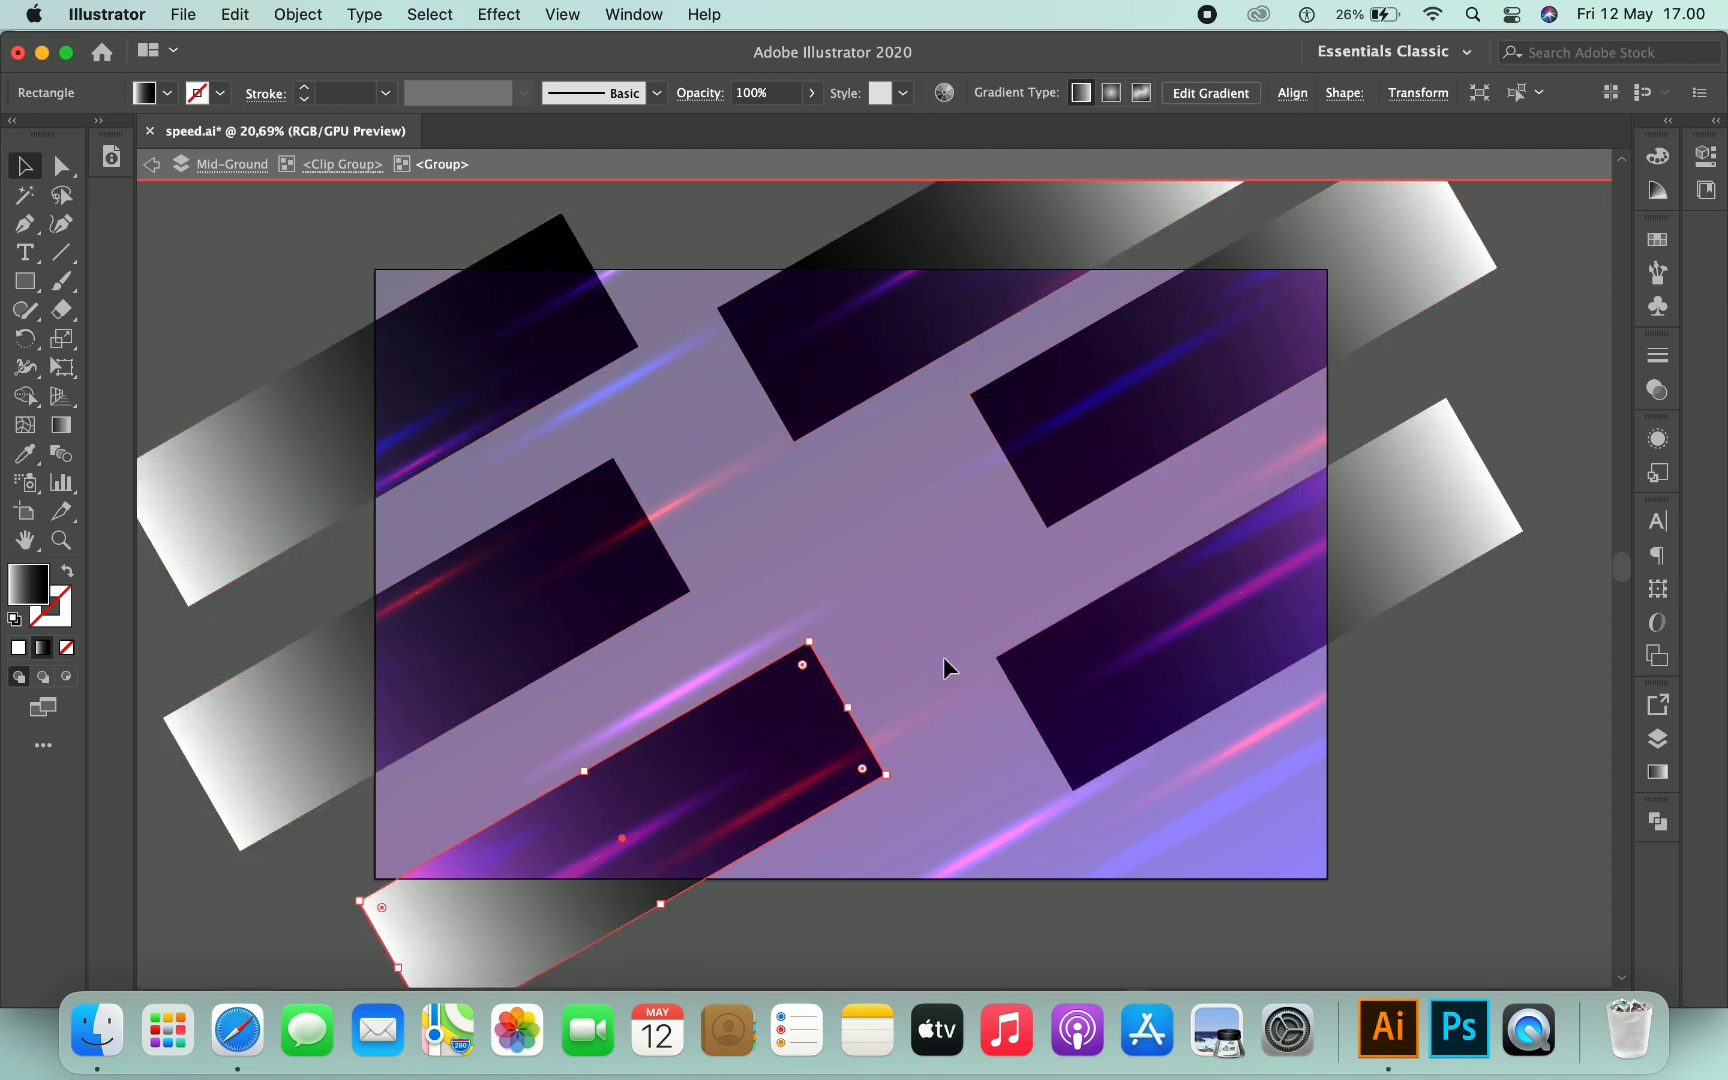
{"action": "double_click", "coordinate": [1457, 646]}
{"action": "scroll", "coordinate": [1457, 646], "scroll_direction": "left", "scroll_amount": 1}
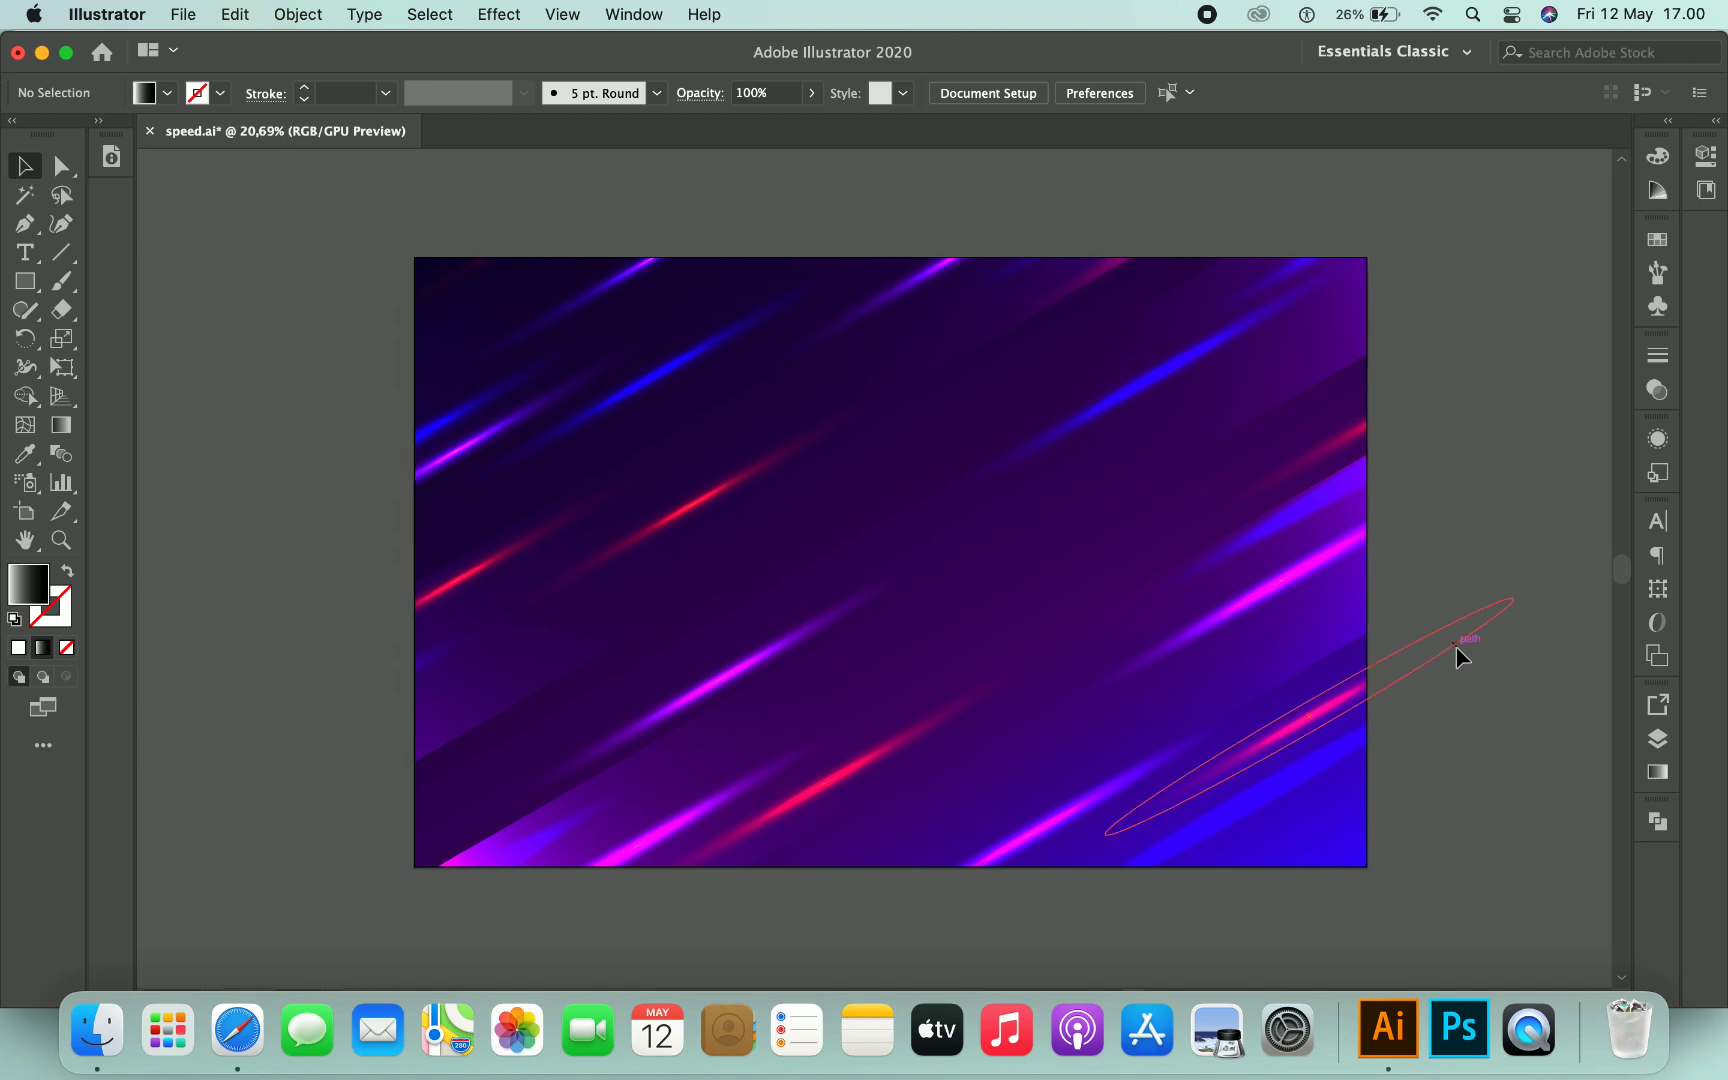
{"action": "scroll", "coordinate": [910, 570], "scroll_direction": "down", "scroll_amount": 3}
{"action": "scroll", "coordinate": [910, 570], "scroll_direction": "up", "scroll_amount": 4}
{"action": "scroll", "coordinate": [913, 570], "scroll_direction": "down", "scroll_amount": 1}
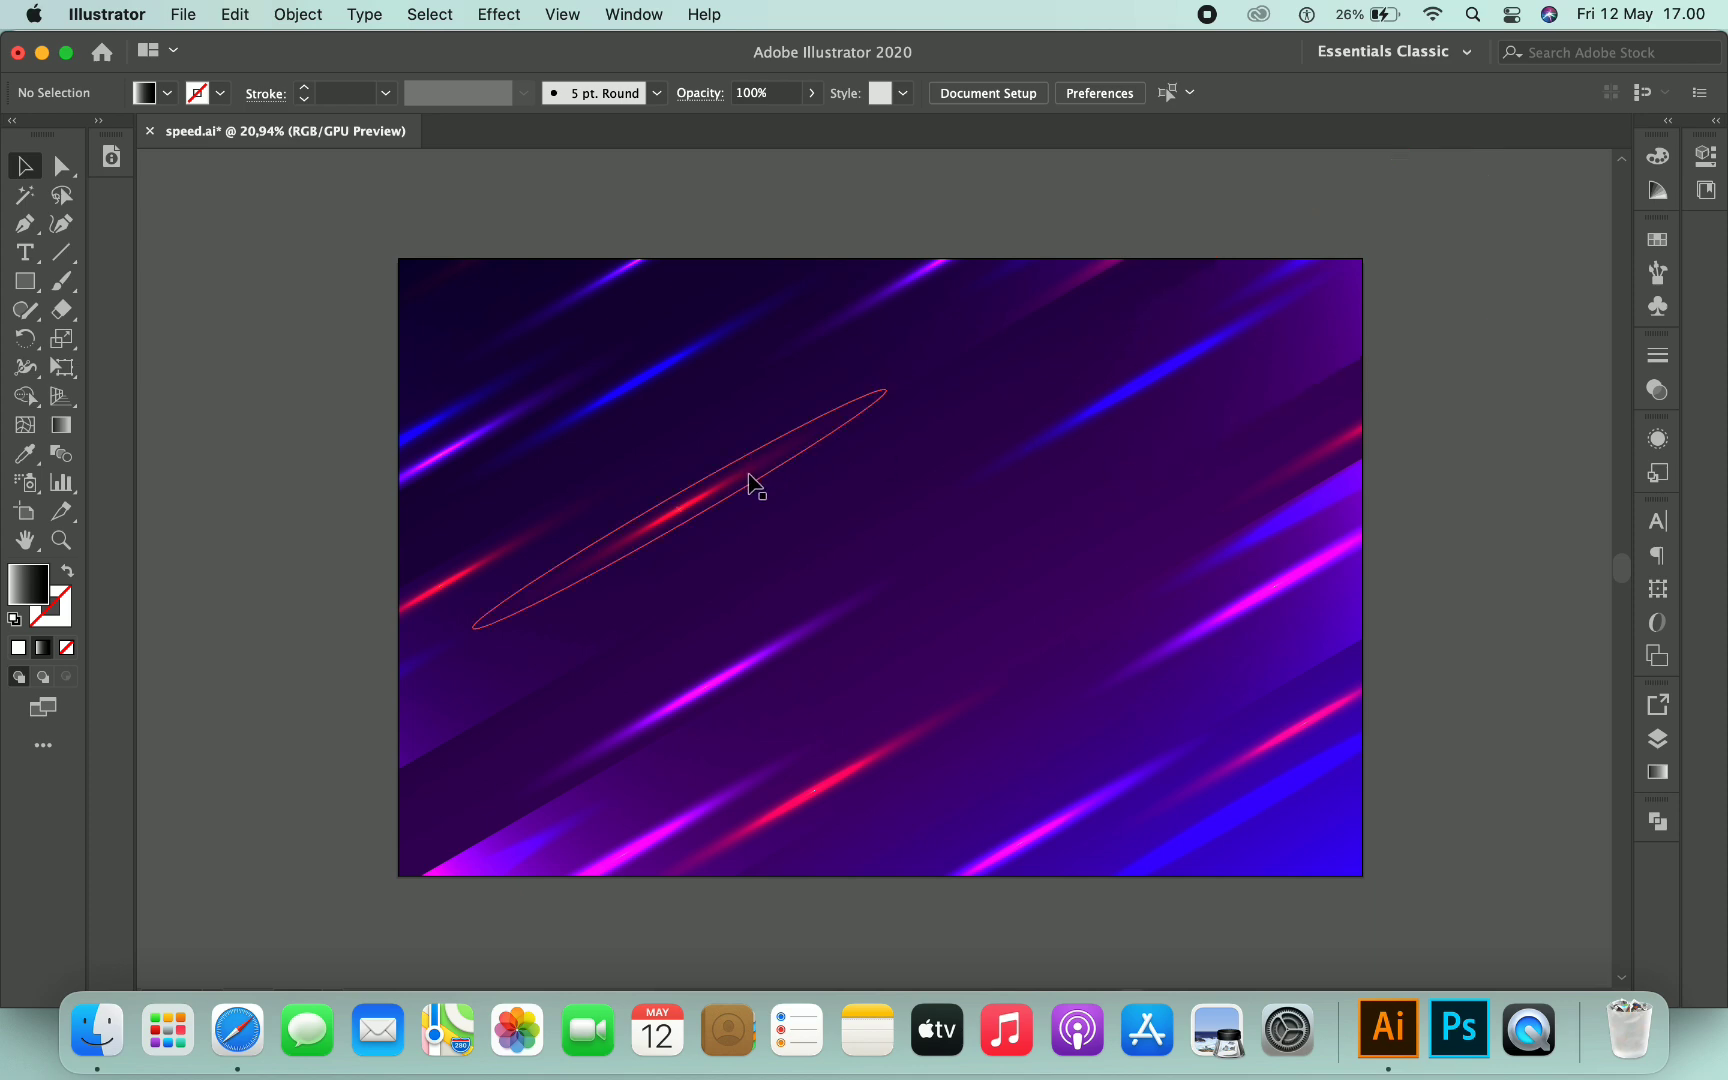
- Exit the current group, re-enter the blue streak group, and paste a blue streak placed at the upper right
{"action": "double_click", "coordinate": [1100, 447]}
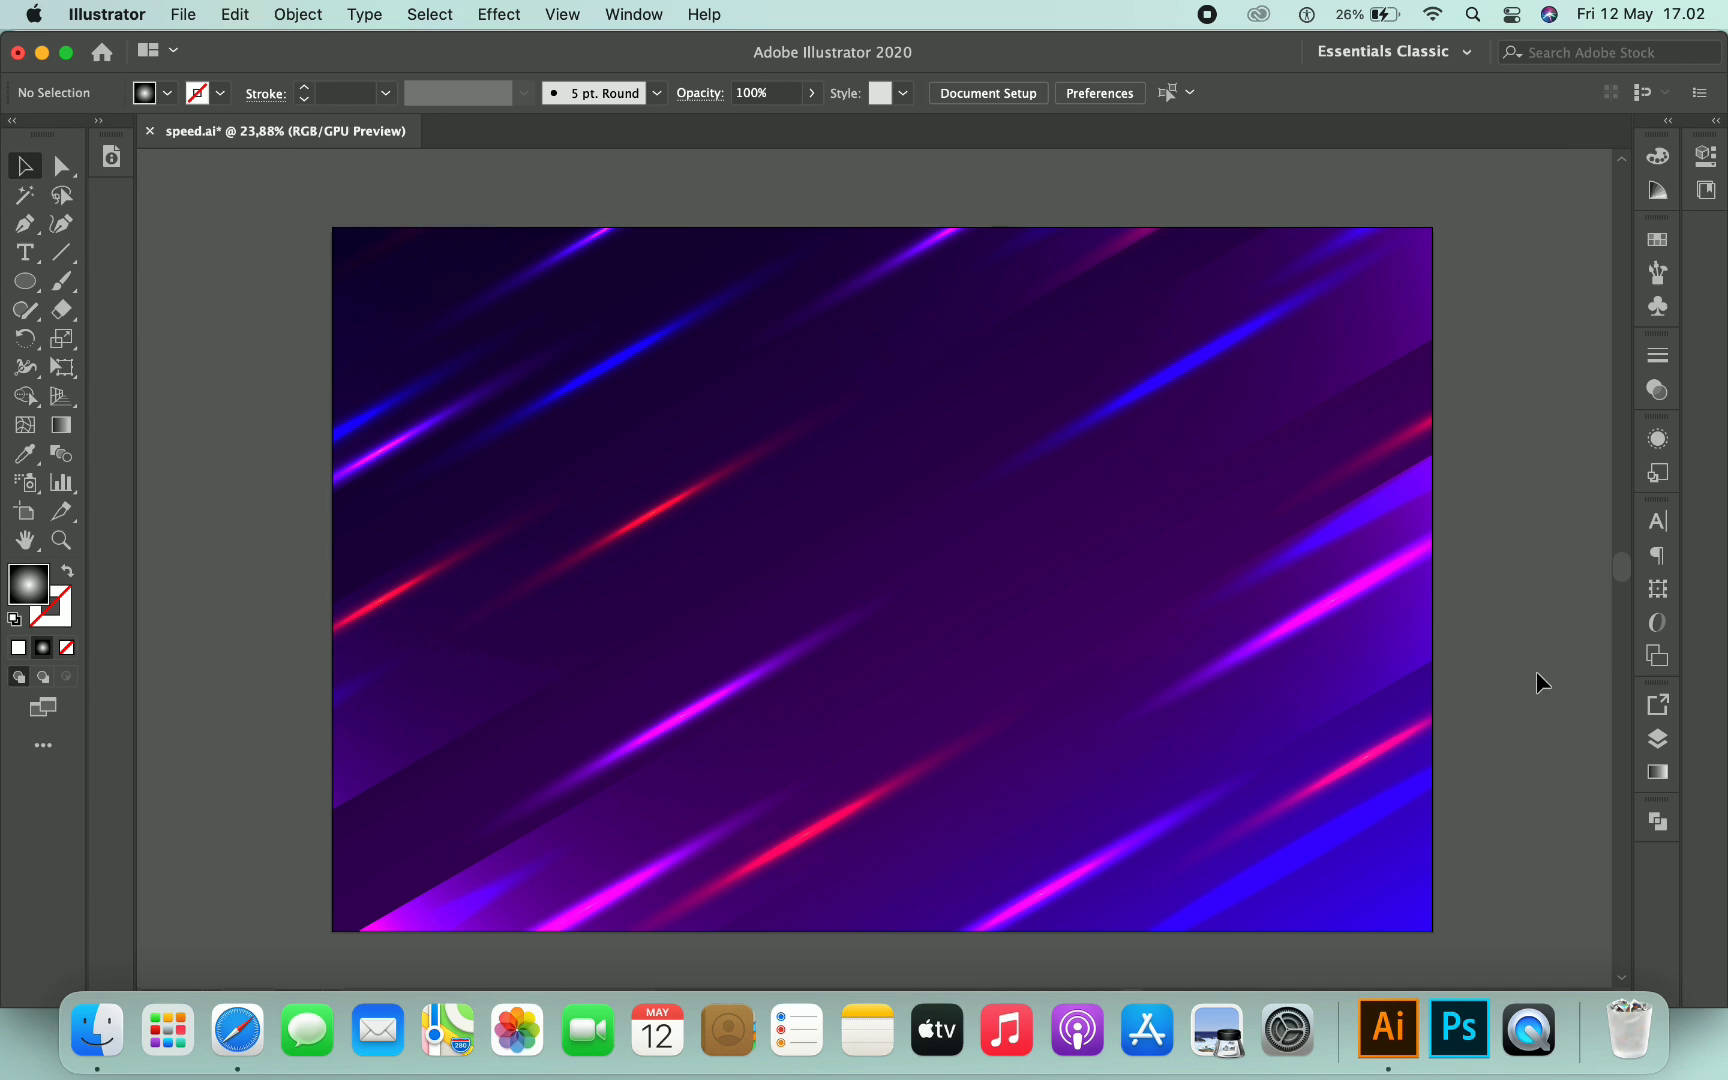
{"action": "double_click", "coordinate": [1070, 436]}
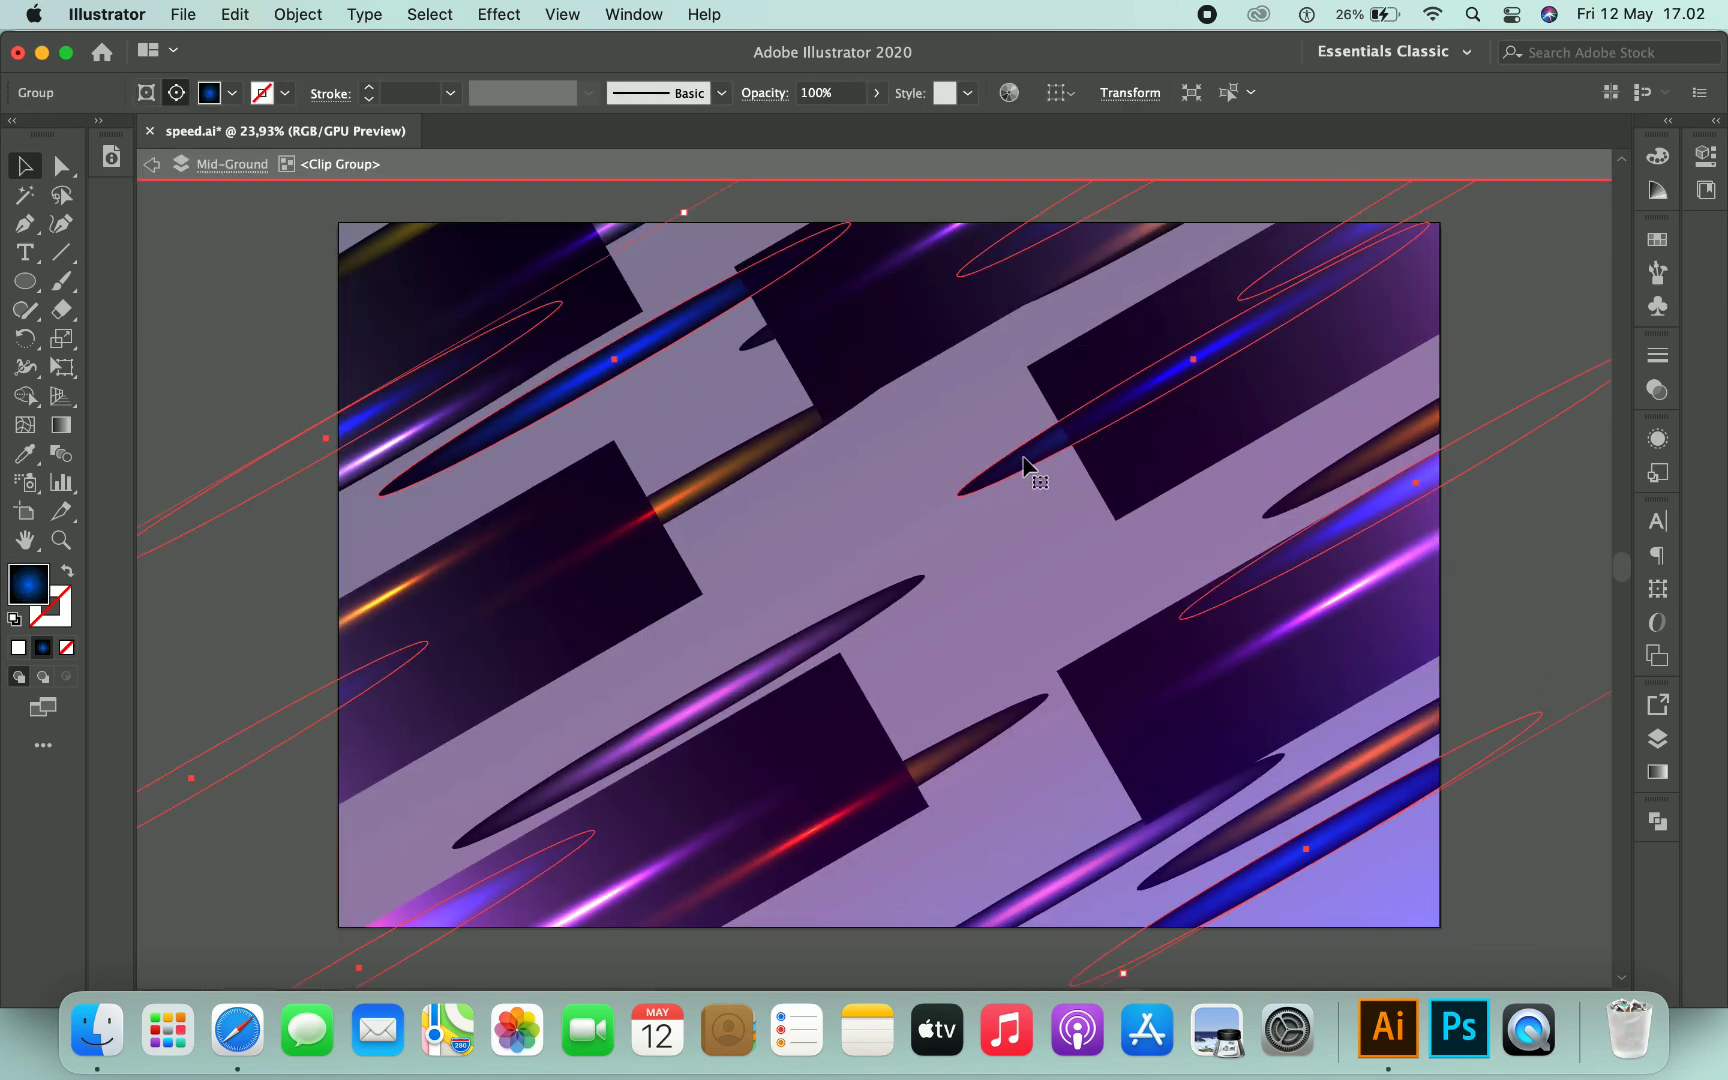
{"action": "double_click", "coordinate": [1030, 466]}
{"action": "left_click", "coordinate": [1027, 467]}
{"action": "scroll", "coordinate": [991, 540], "scroll_direction": "down", "scroll_amount": 2}
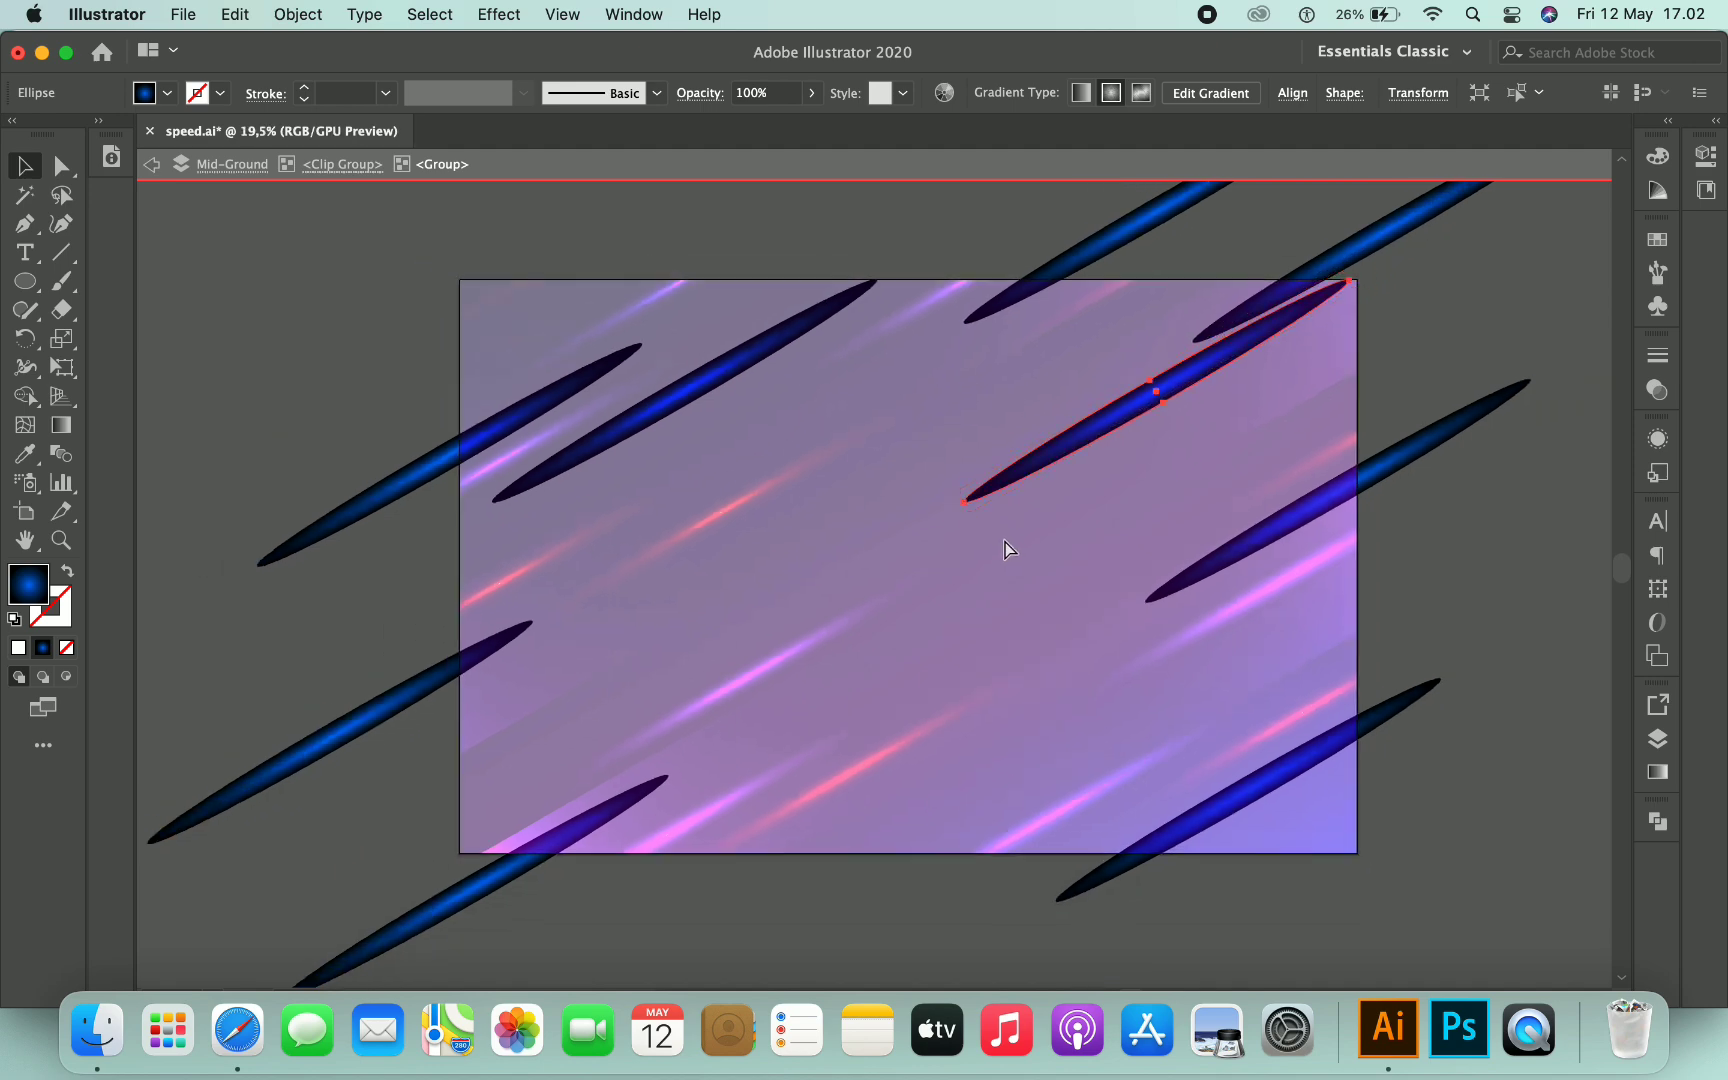
{"action": "key", "text": "ctrl+v"}
{"action": "left_click_drag", "start_coordinate": [1068, 457], "coordinate": [1368, 316]}
{"action": "left_click_drag", "start_coordinate": [940, 543], "coordinate": [1062, 535]}
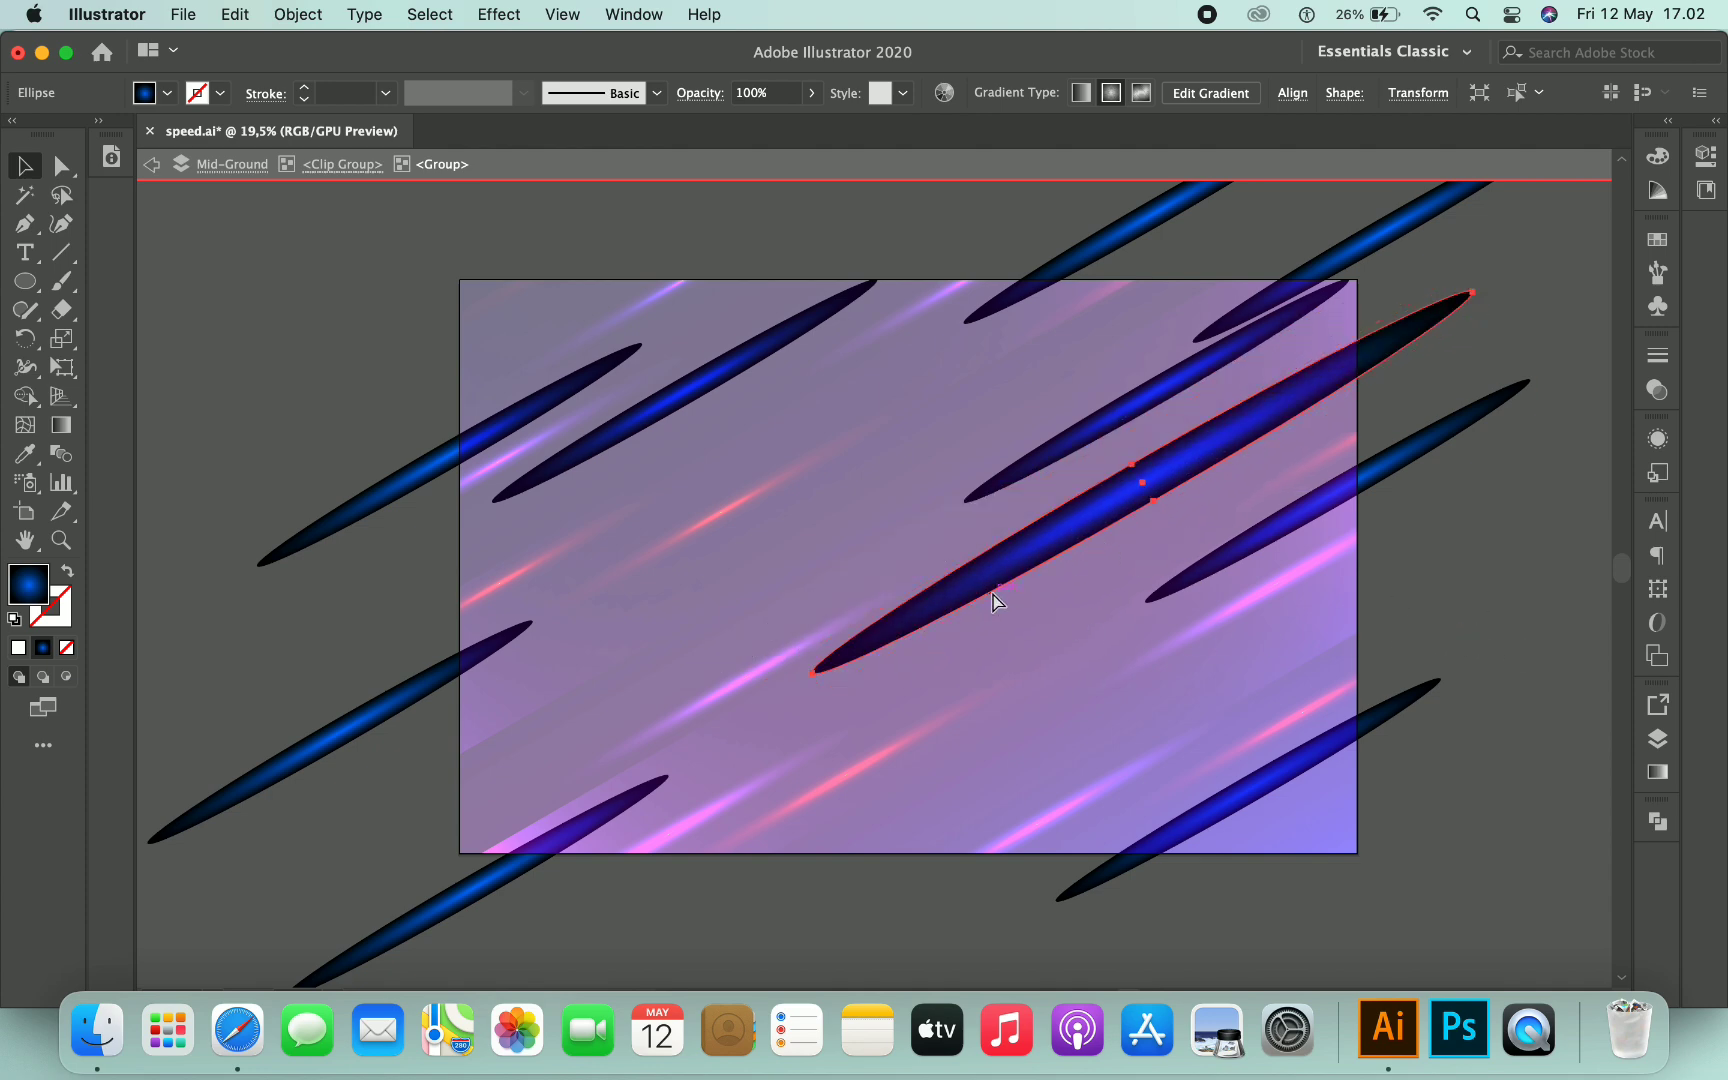
- Paste another blue streak, move a blue streak to the centre-left, and exit isolation mode
{"action": "key", "text": "super+v"}
{"action": "left_click_drag", "start_coordinate": [1049, 490], "coordinate": [617, 486]}
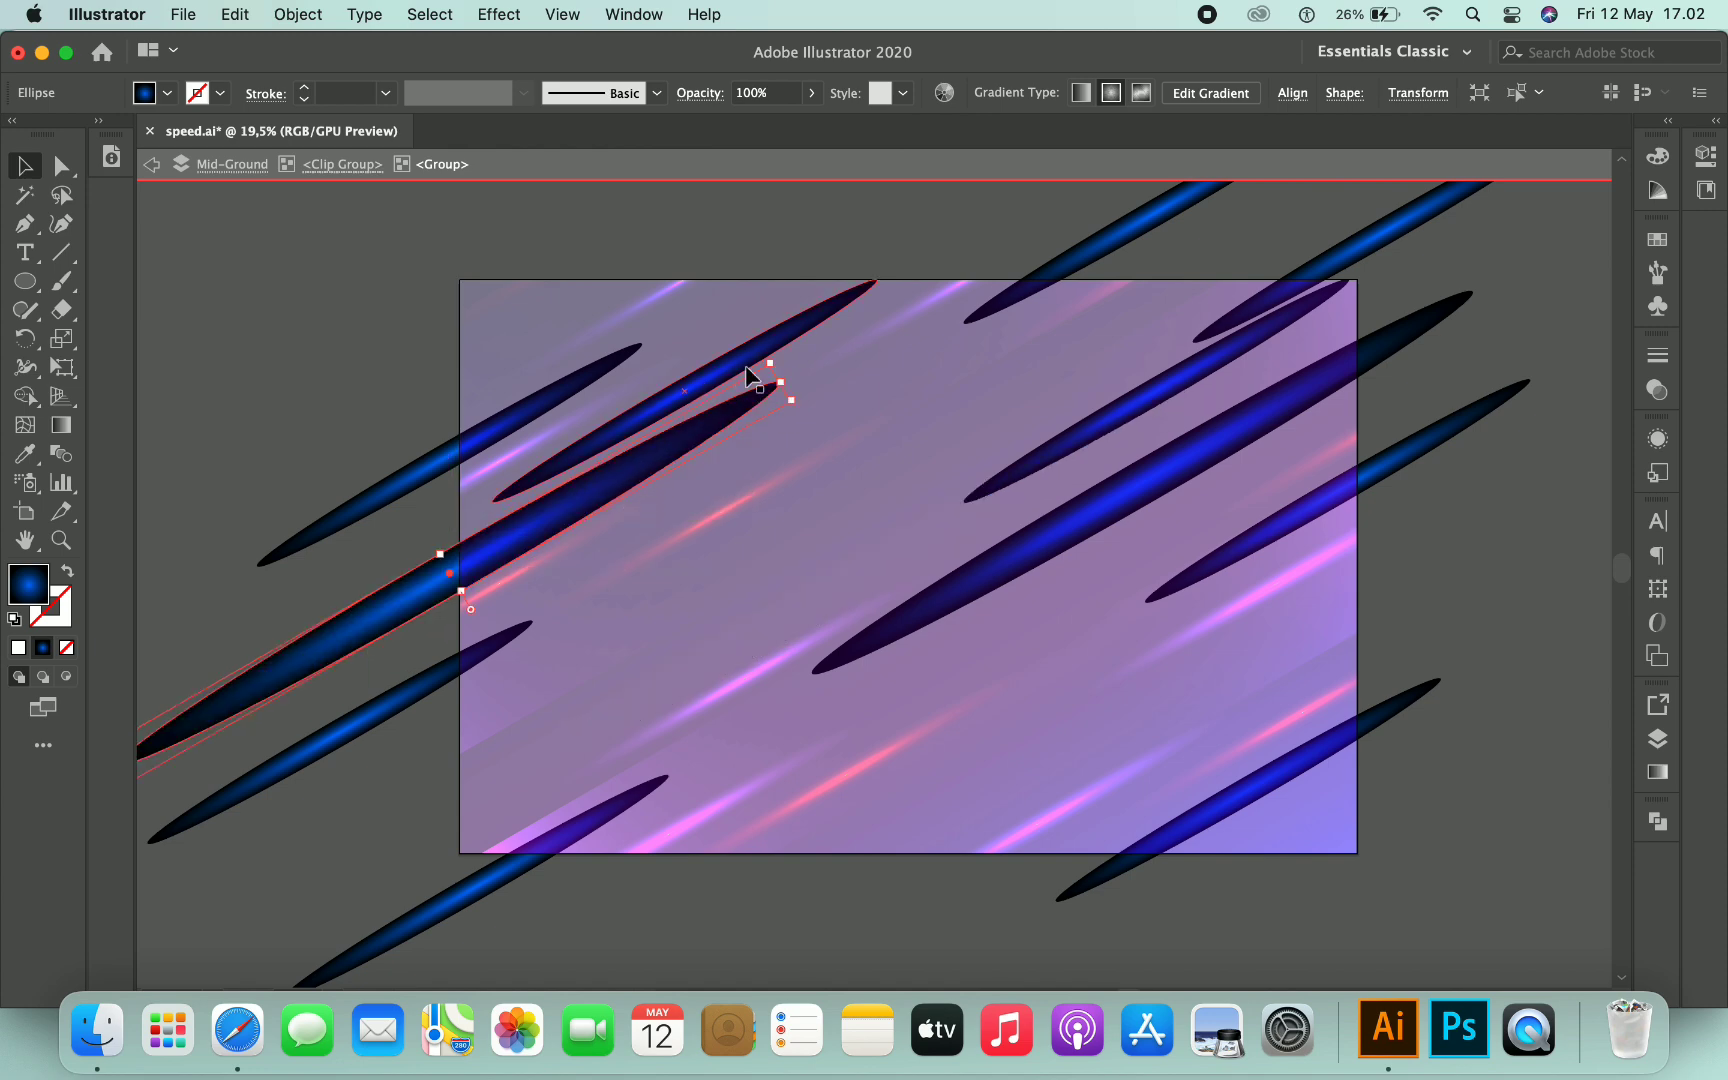
{"action": "left_click", "coordinate": [1120, 502]}
{"action": "left_click_drag", "start_coordinate": [935, 565], "coordinate": [730, 570]}
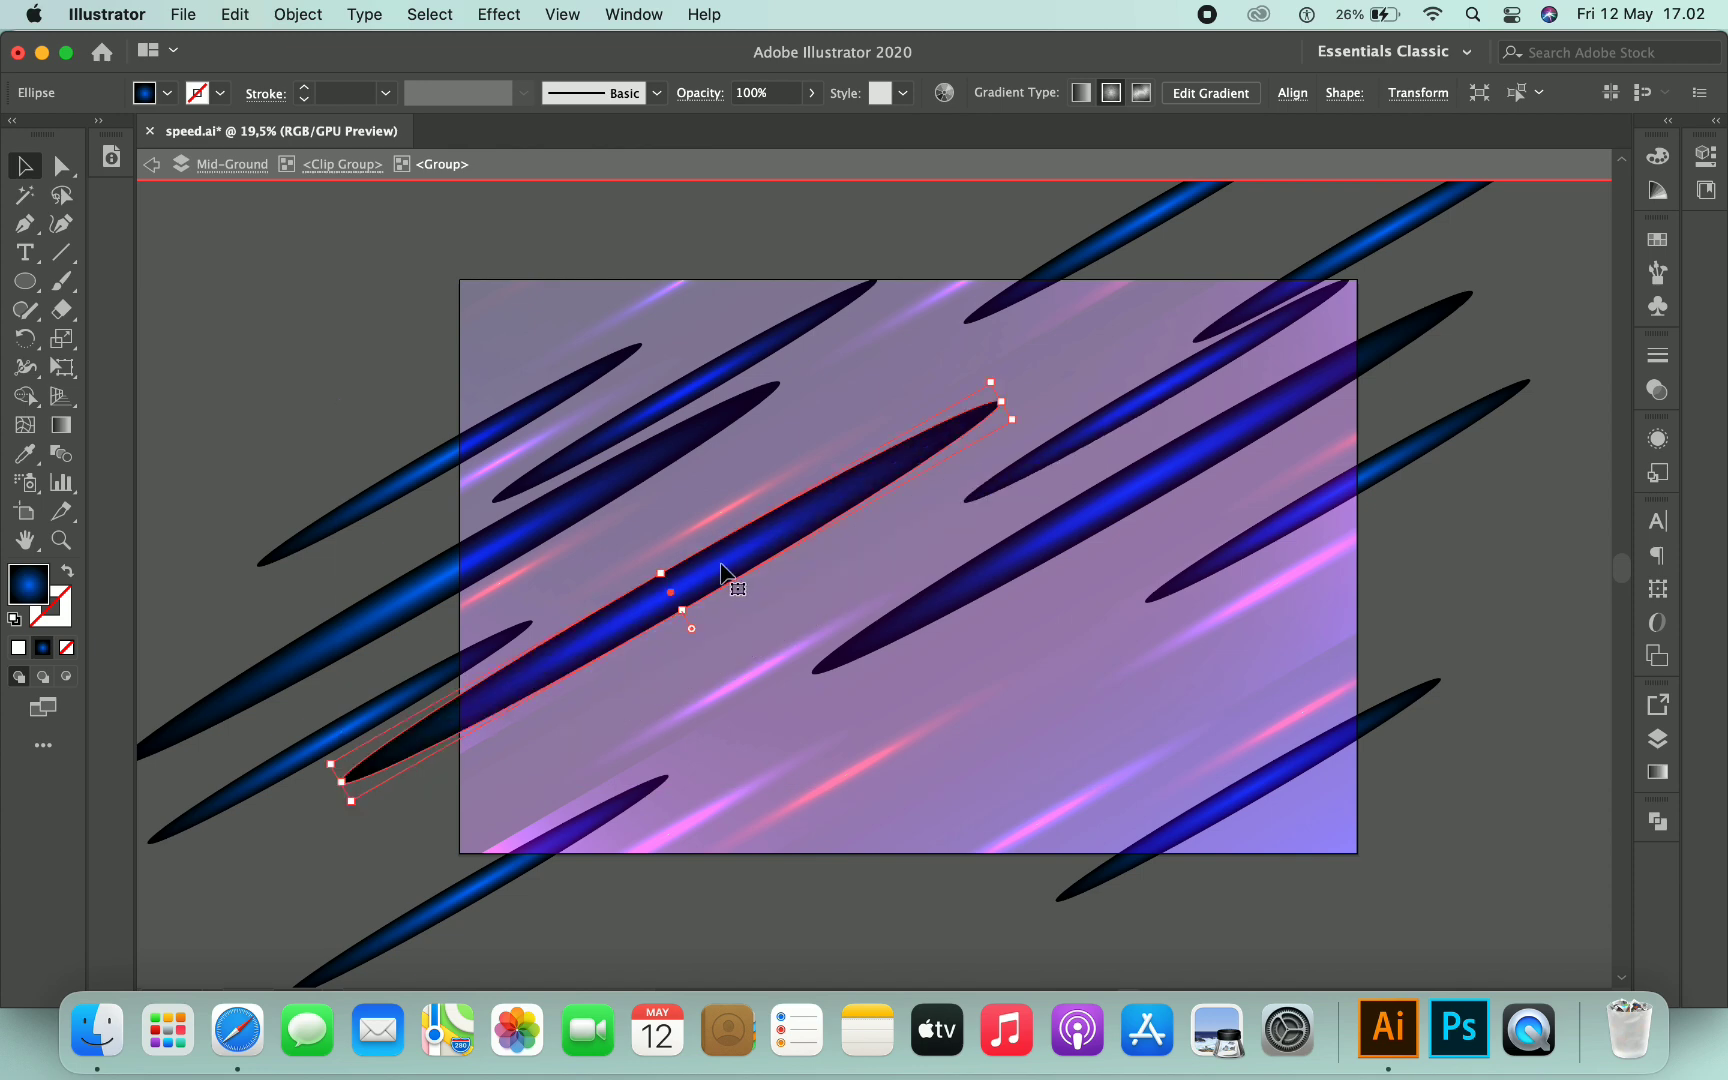
{"action": "double_click", "coordinate": [1502, 560]}
{"action": "key", "text": "super+0"}
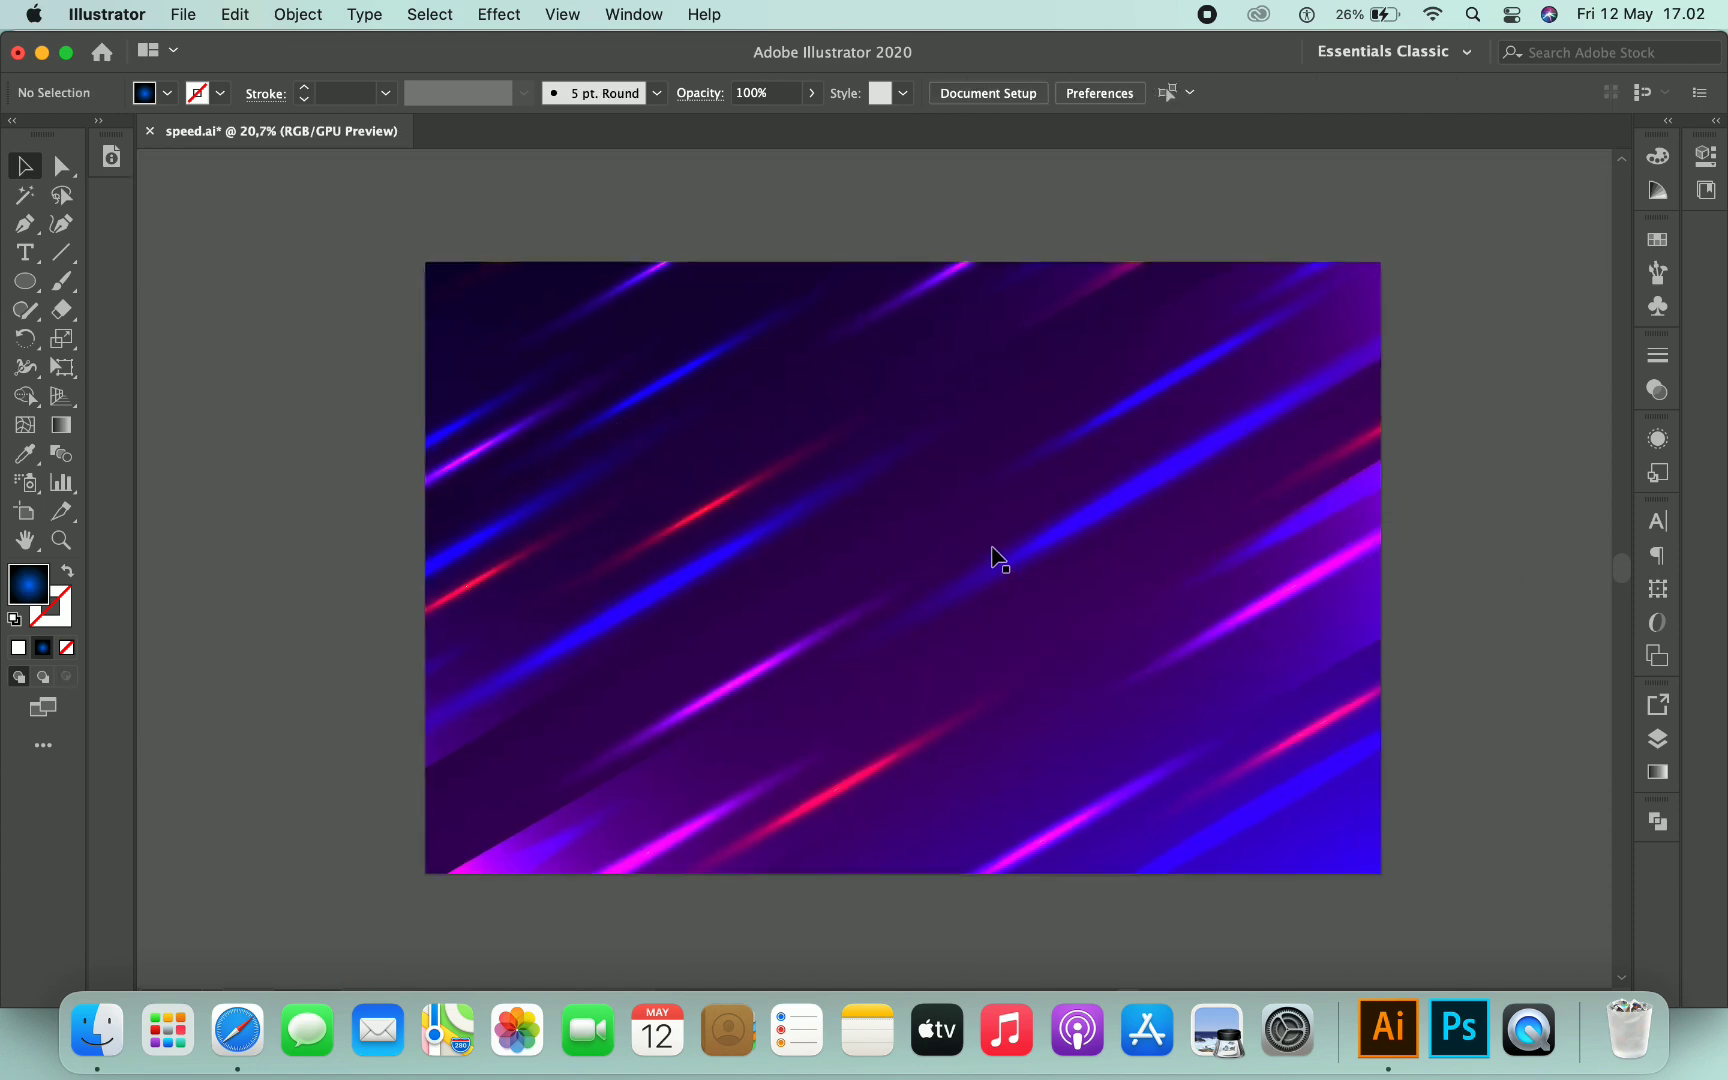
- Enter the yellow streak group, copy a streak, and paste it at the upper right
{"action": "double_click", "coordinate": [735, 488]}
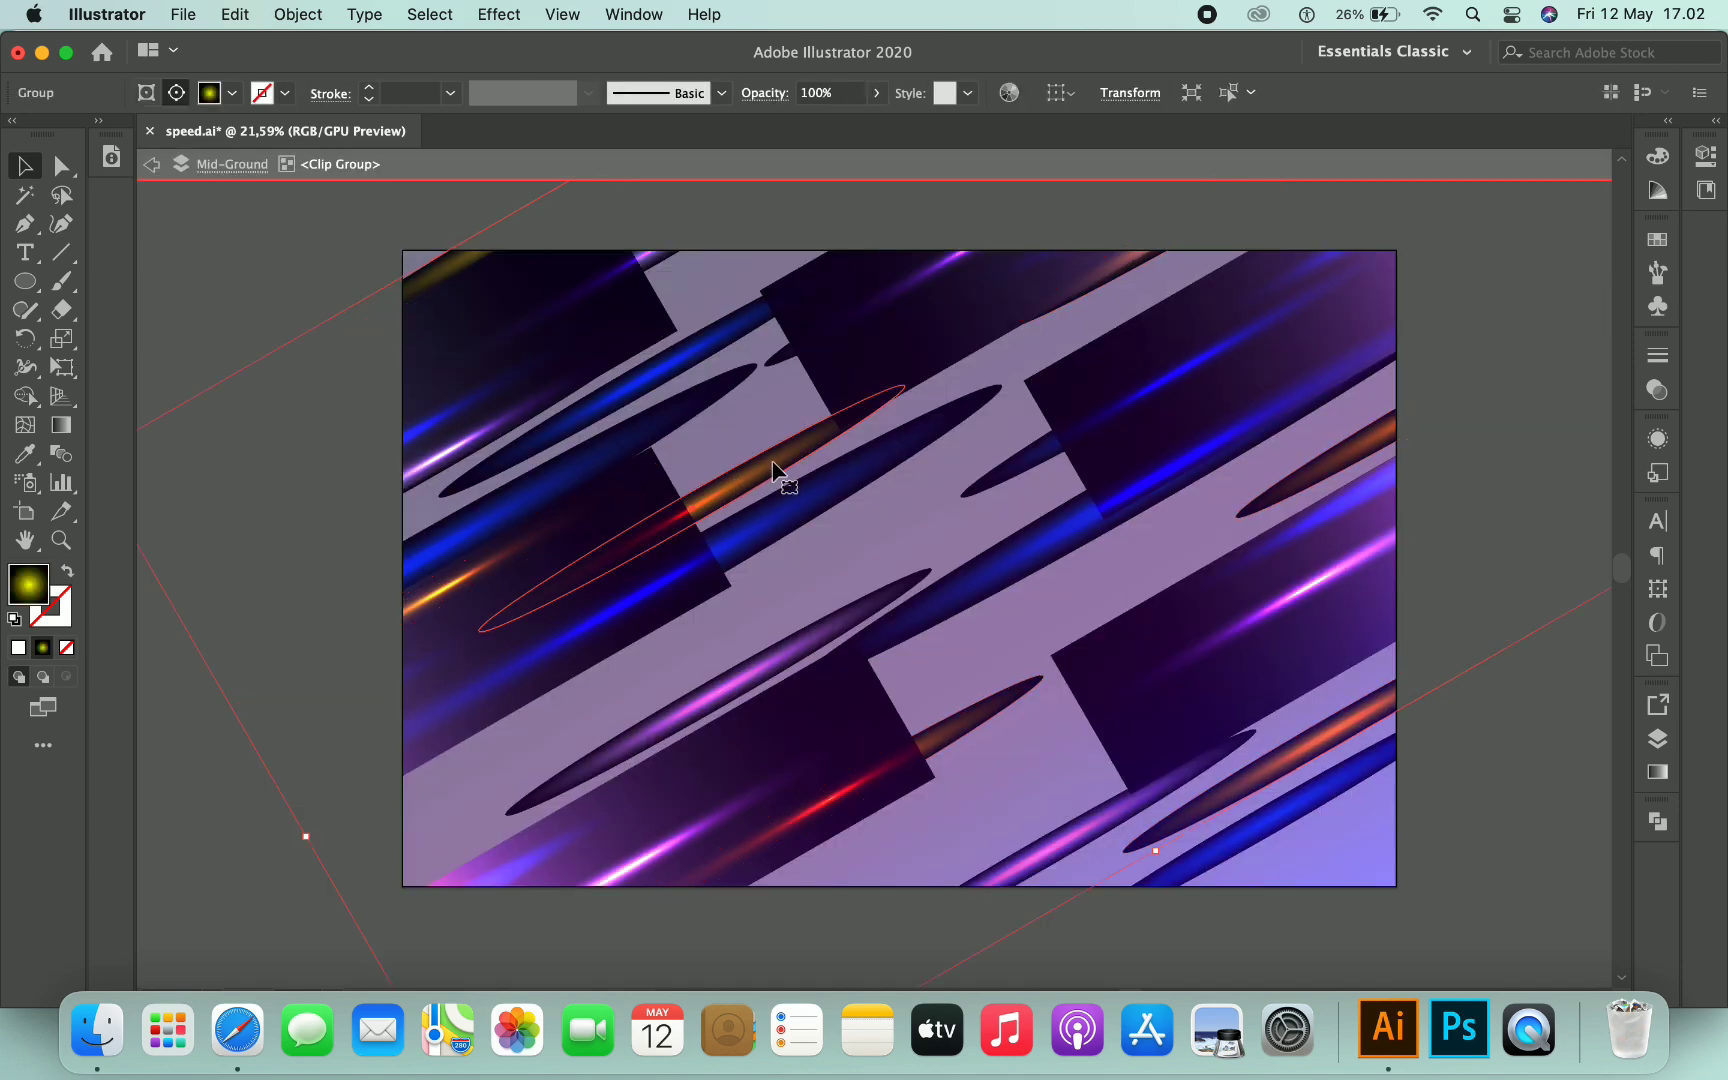
{"action": "double_click", "coordinate": [774, 470]}
{"action": "key", "text": "super+c"}
{"action": "key", "text": "super+v"}
{"action": "left_click_drag", "start_coordinate": [1088, 456], "coordinate": [1498, 220]}
{"action": "left_click_drag", "start_coordinate": [1253, 372], "coordinate": [1208, 310]}
- Paste another yellow streak, position it, undo the last move, adjust a lower streak, and exit isolation mode
{"action": "key", "text": "super+v"}
{"action": "left_click_drag", "start_coordinate": [1145, 411], "coordinate": [1057, 508]}
{"action": "left_click_drag", "start_coordinate": [835, 625], "coordinate": [848, 242]}
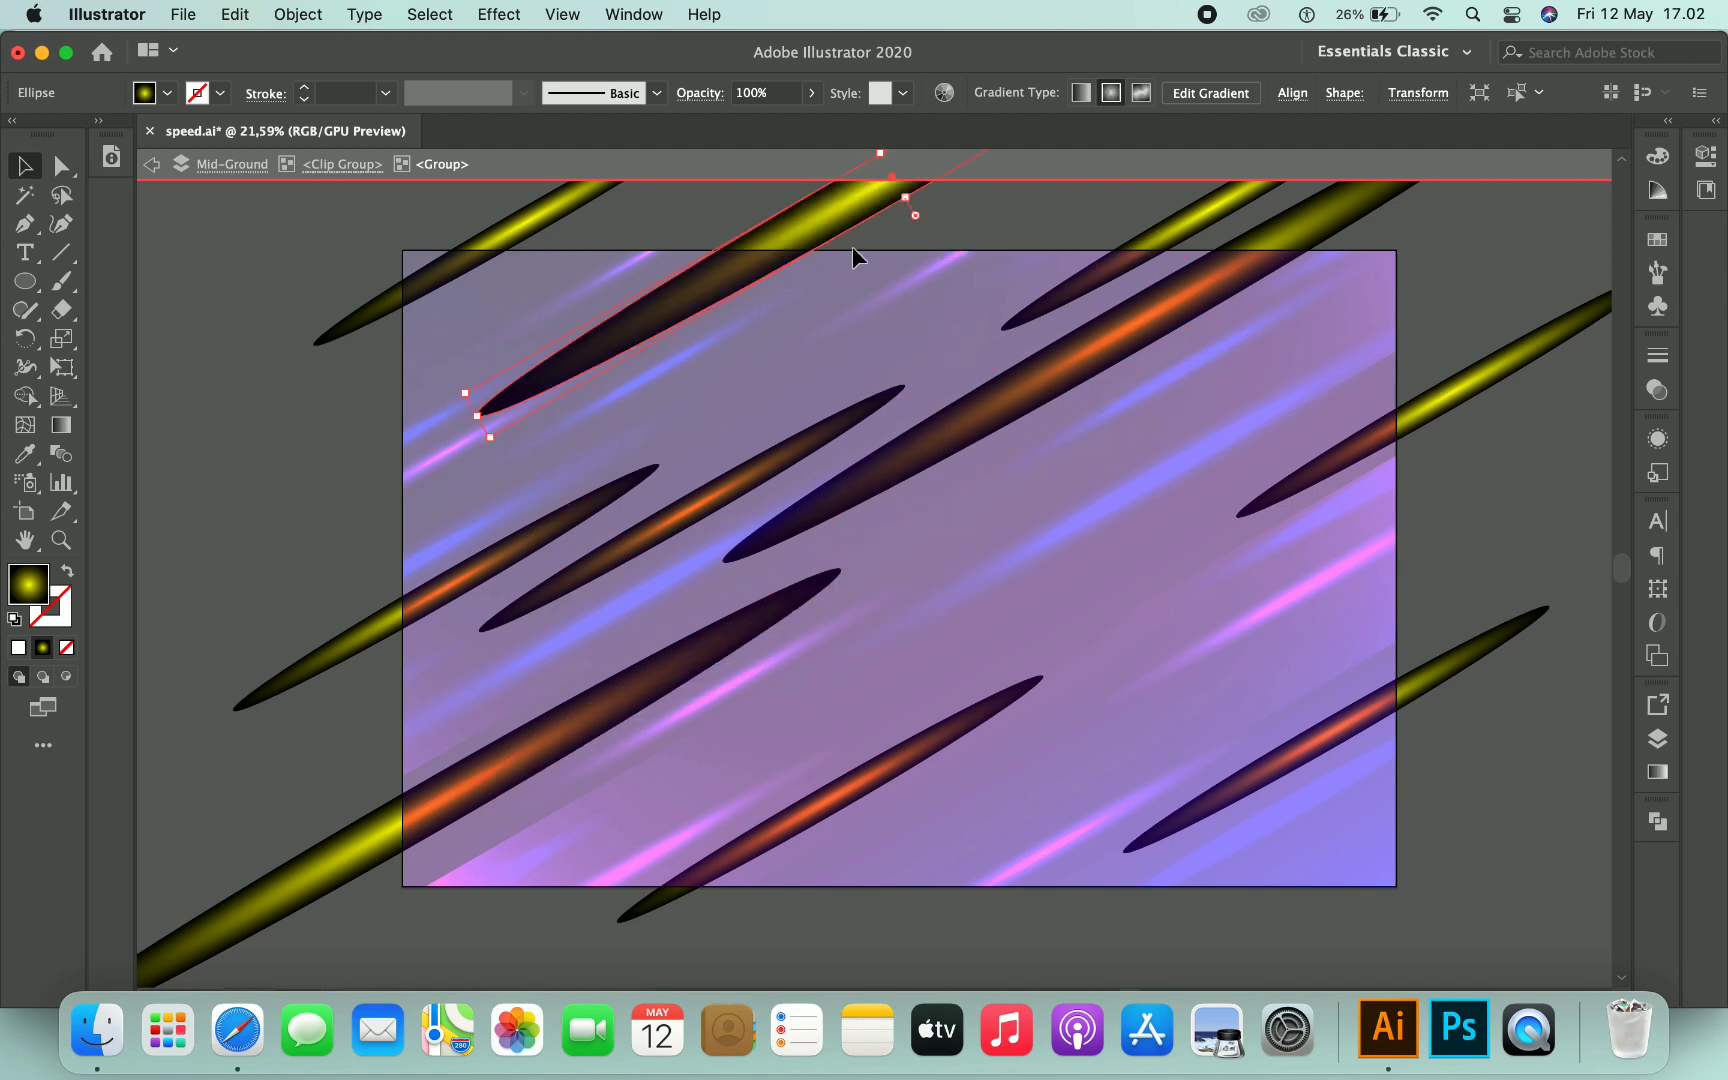
{"action": "key", "text": "super+z"}
{"action": "mouse_move", "coordinate": [1184, 541]}
{"action": "left_mouse_down"}
{"action": "mouse_move", "coordinate": [1354, 612]}
{"action": "mouse_move", "coordinate": [1346, 656]}
{"action": "mouse_move", "coordinate": [1323, 664]}
{"action": "left_mouse_up"}
{"action": "double_click", "coordinate": [1481, 791]}
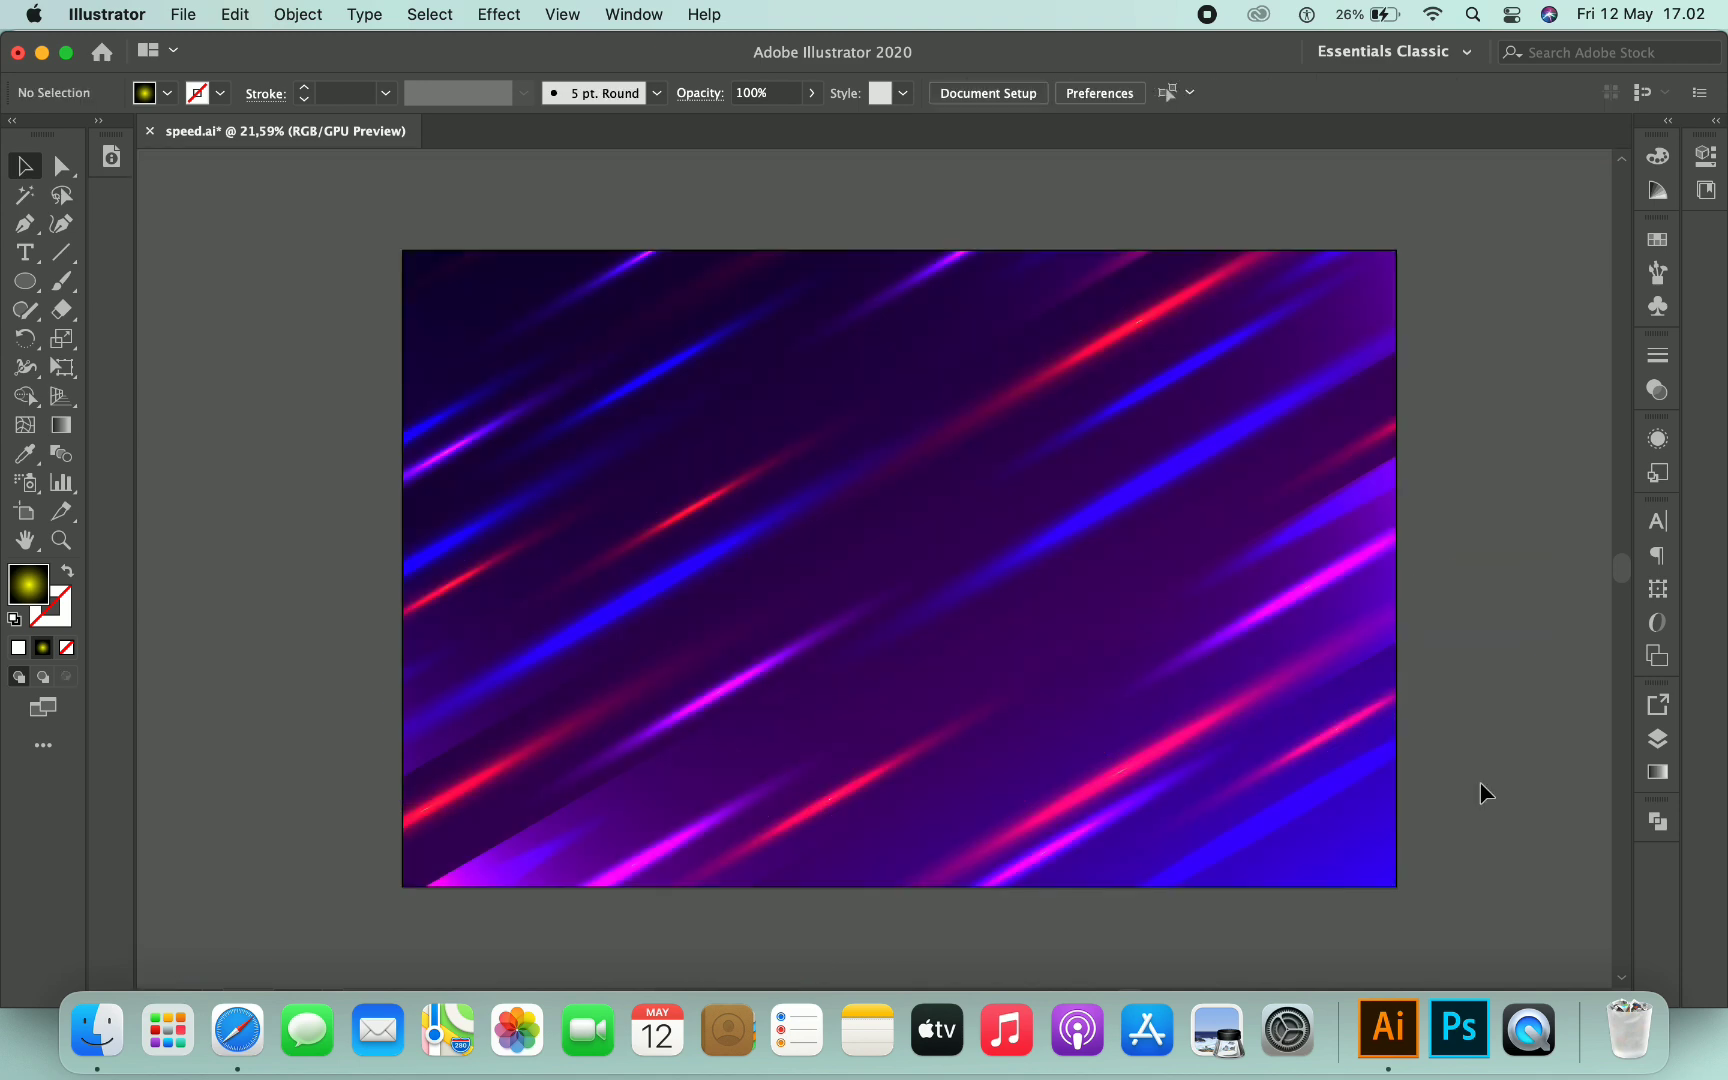
- Enter the purple streak group and reposition a purple streak to the upper centre
{"action": "scroll", "coordinate": [1472, 765], "scroll_direction": "right", "scroll_amount": 1}
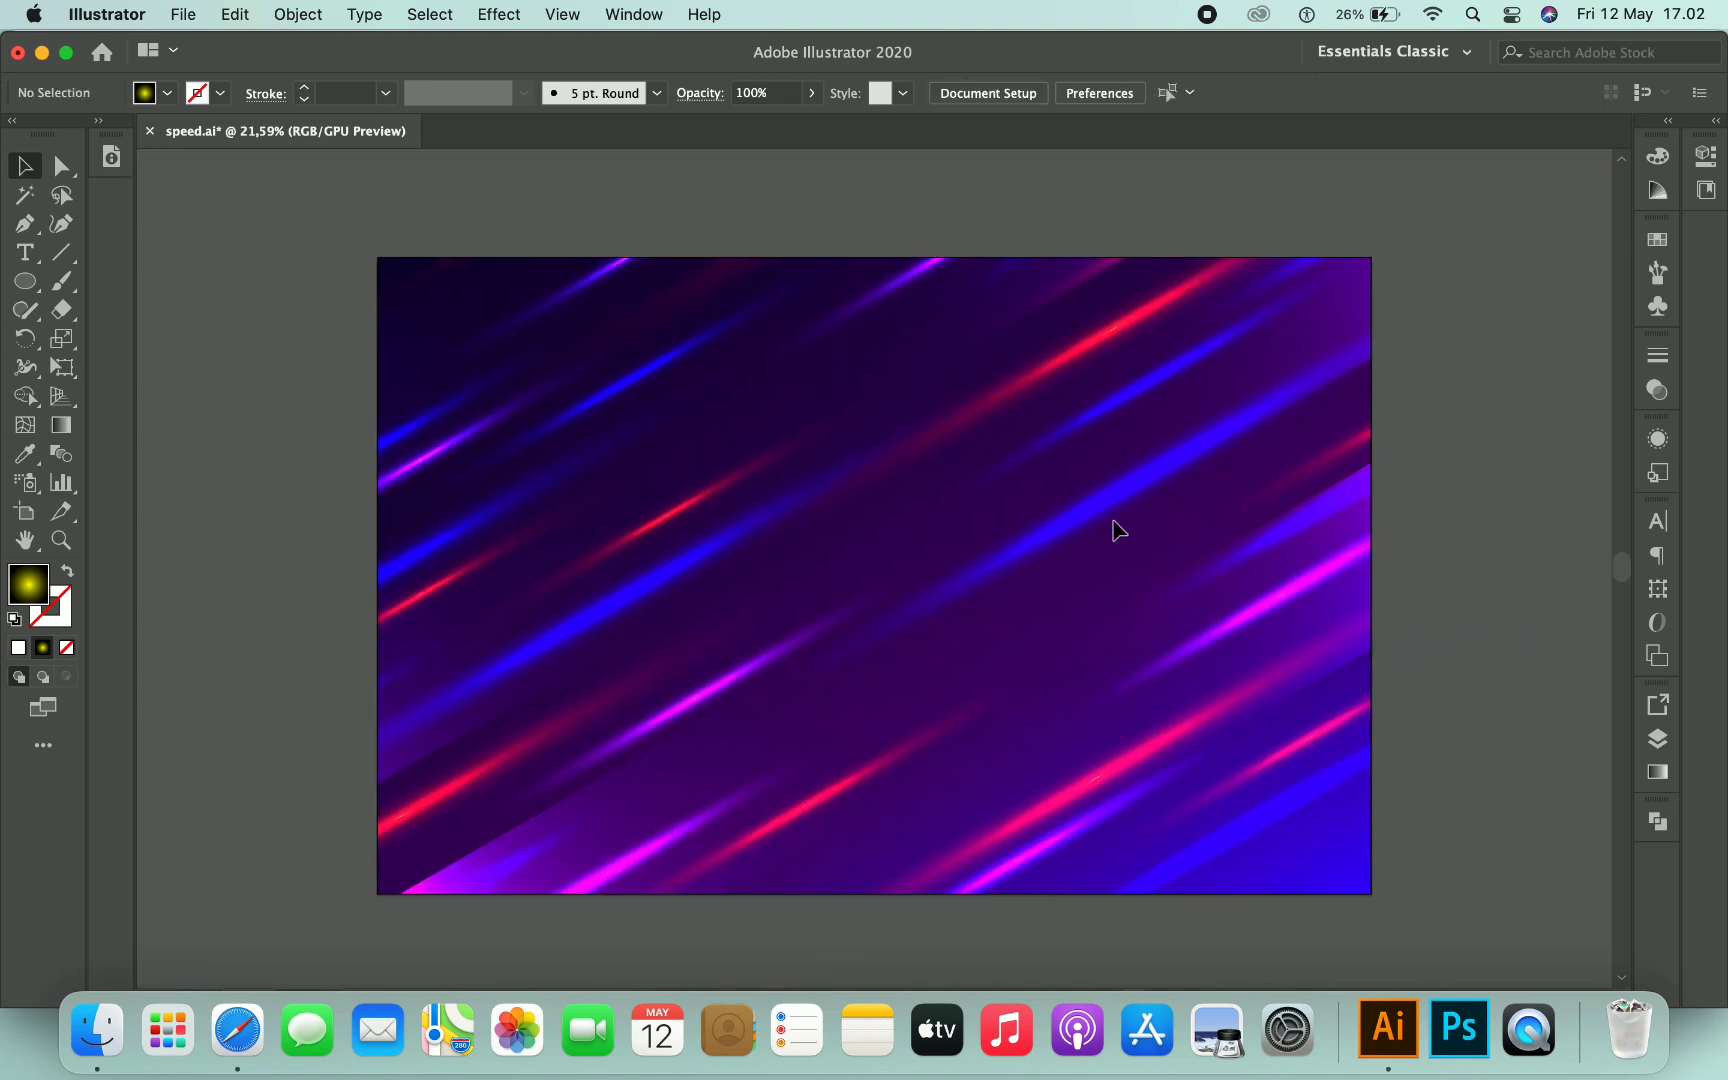
{"action": "double_click", "coordinate": [797, 658]}
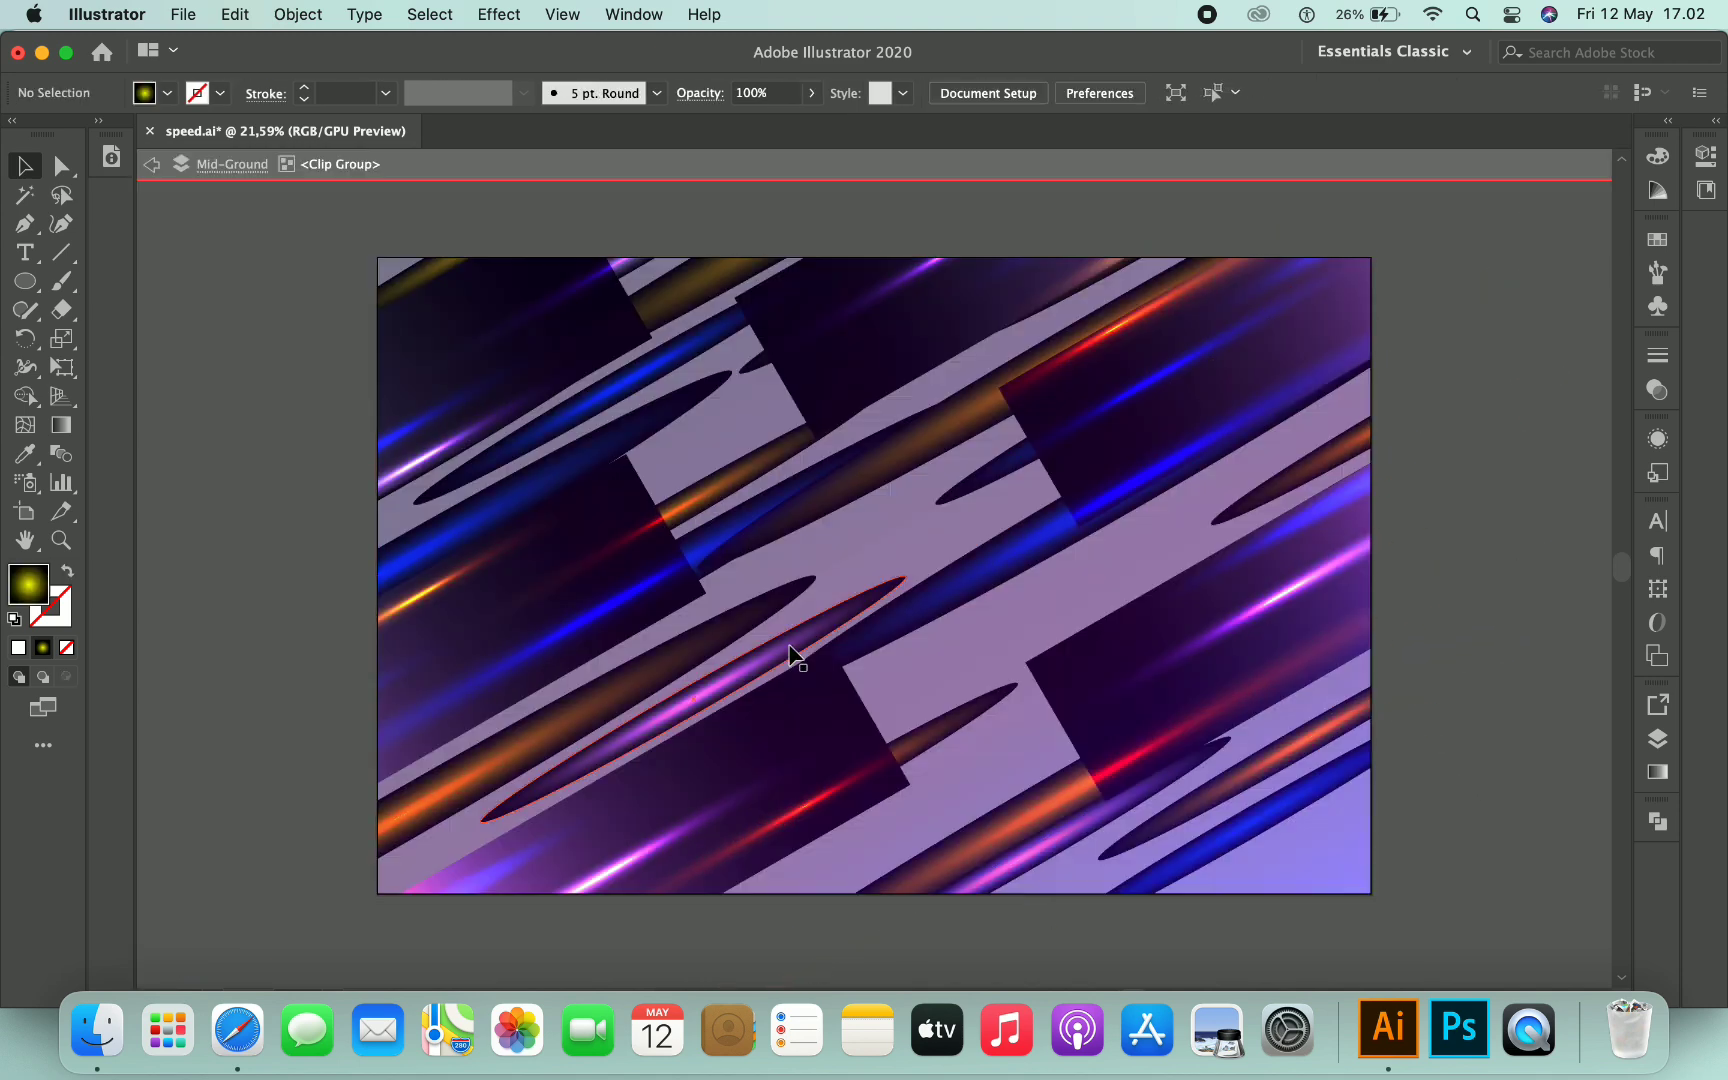
{"action": "double_click", "coordinate": [865, 605]}
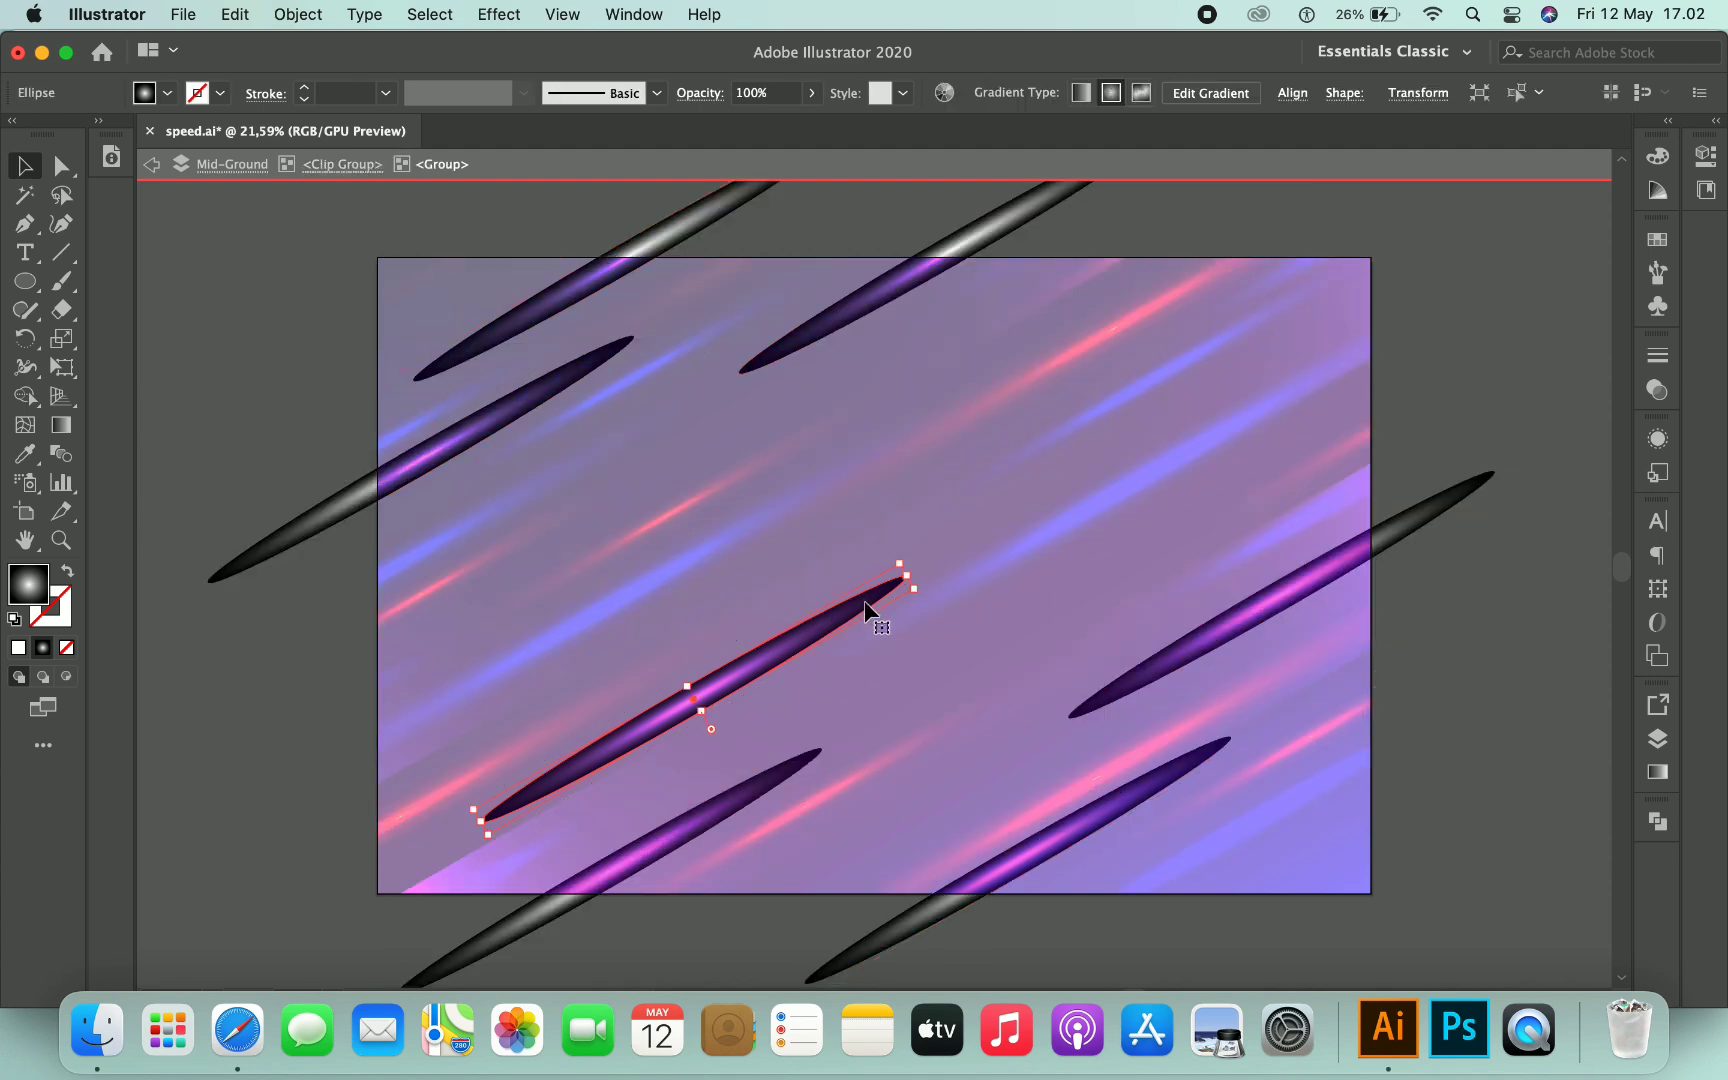
{"action": "left_click_drag", "start_coordinate": [950, 548], "coordinate": [1400, 294]}
{"action": "left_click_drag", "start_coordinate": [1222, 388], "coordinate": [601, 230]}
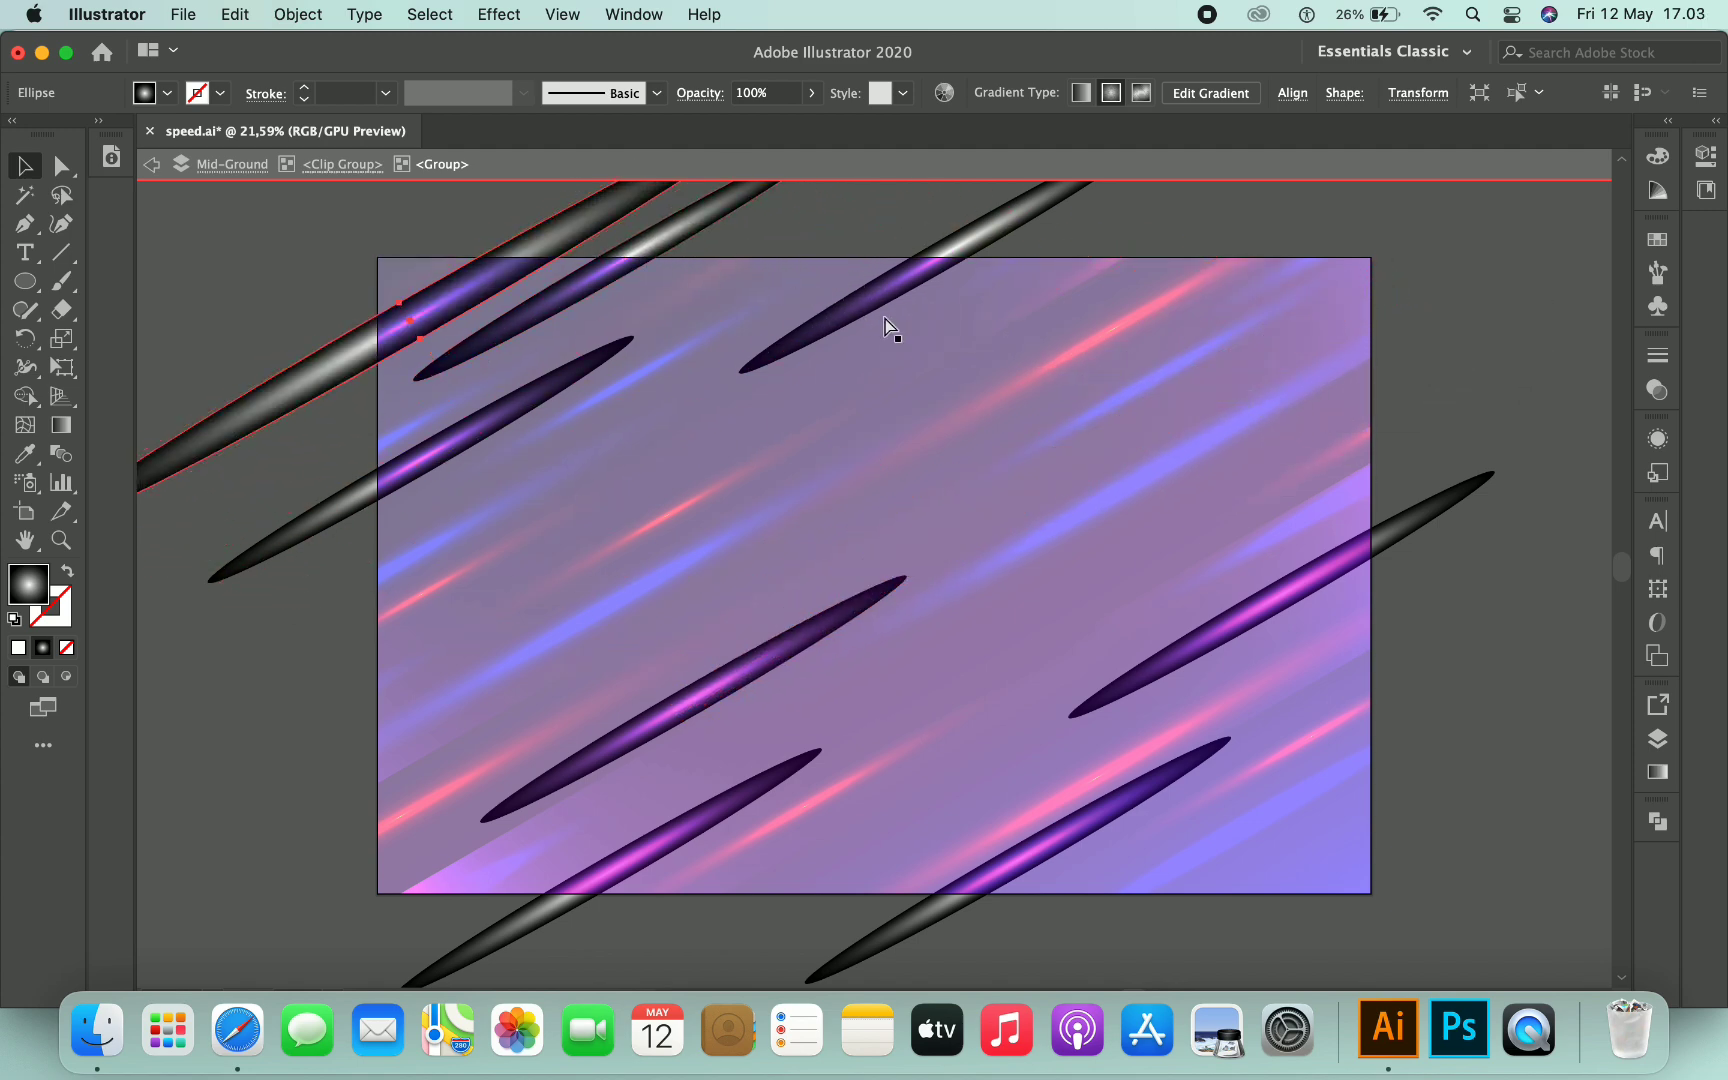
{"action": "key", "text": "cmd+z"}
{"action": "left_click_drag", "start_coordinate": [885, 586], "coordinate": [898, 607]}
{"action": "left_click_drag", "start_coordinate": [983, 520], "coordinate": [1139, 282]}
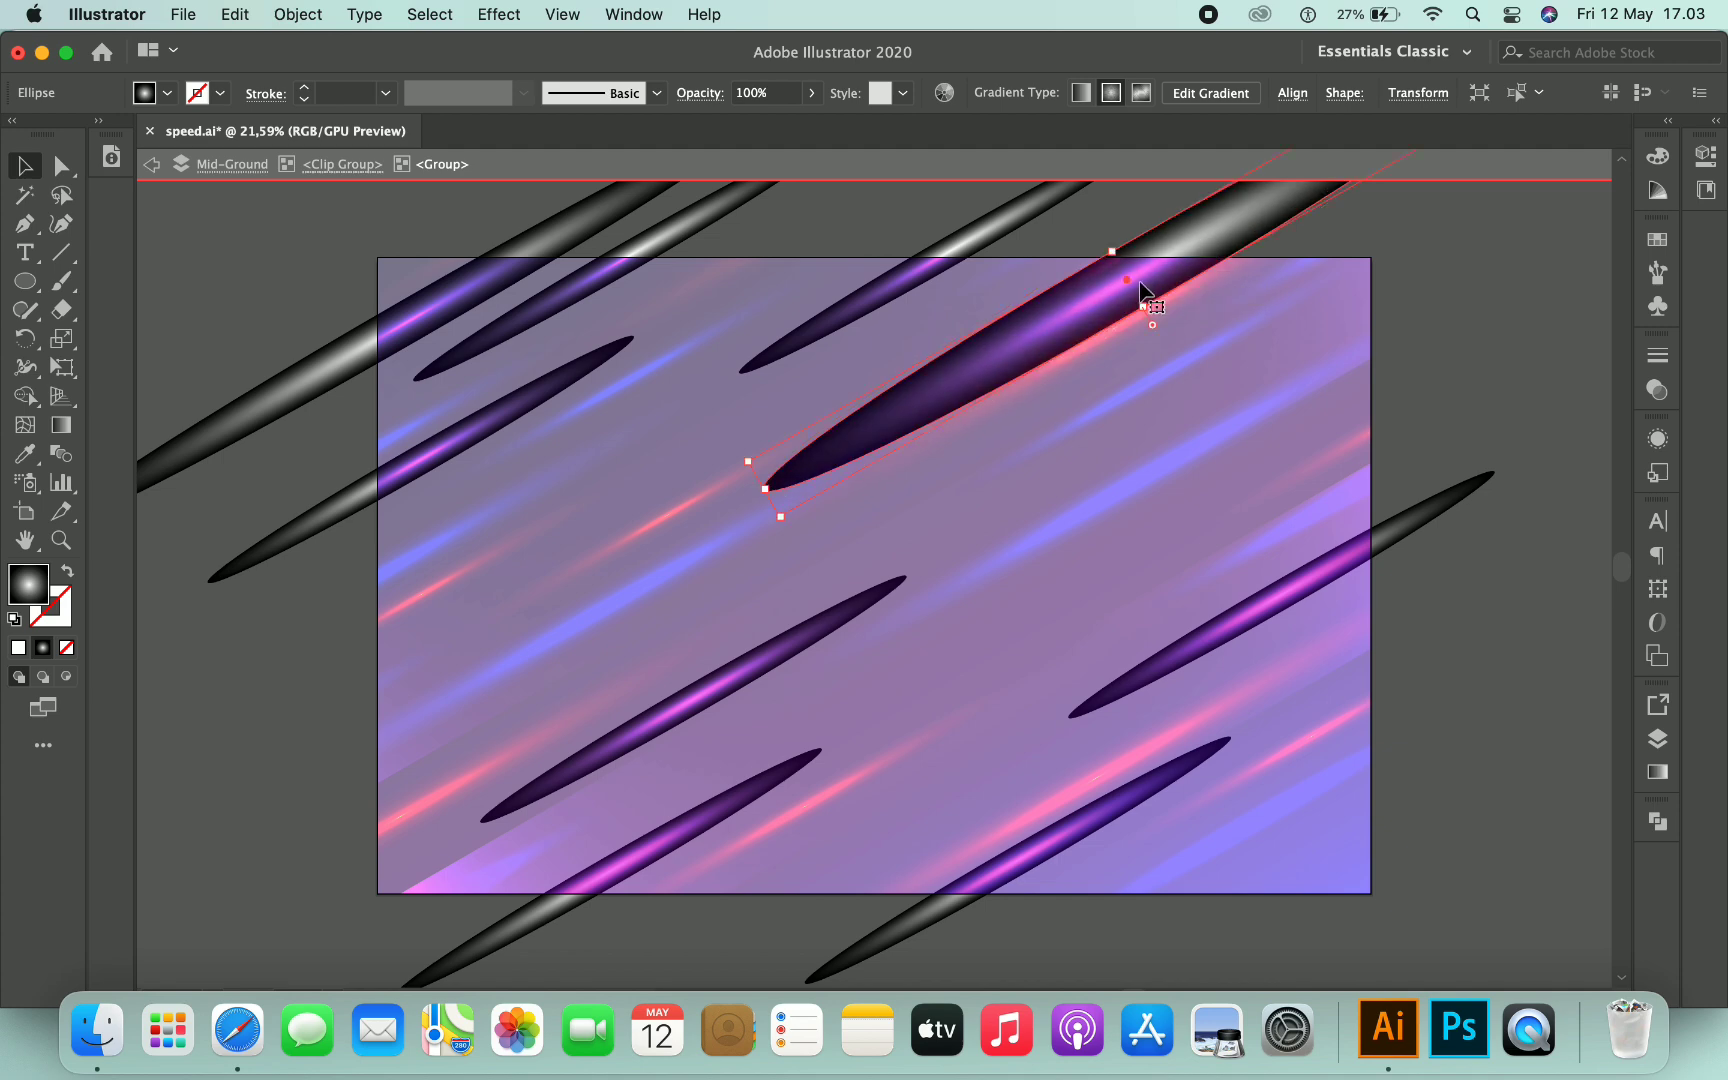
- Paste a purple streak along the bottom, adjust it, and exit isolation mode
{"action": "key", "text": "super+v"}
{"action": "left_click_drag", "start_coordinate": [1095, 457], "coordinate": [930, 818]}
{"action": "left_click_drag", "start_coordinate": [1207, 656], "coordinate": [1253, 636]}
{"action": "left_click", "coordinate": [1463, 630]}
{"action": "double_click", "coordinate": [1463, 630]}
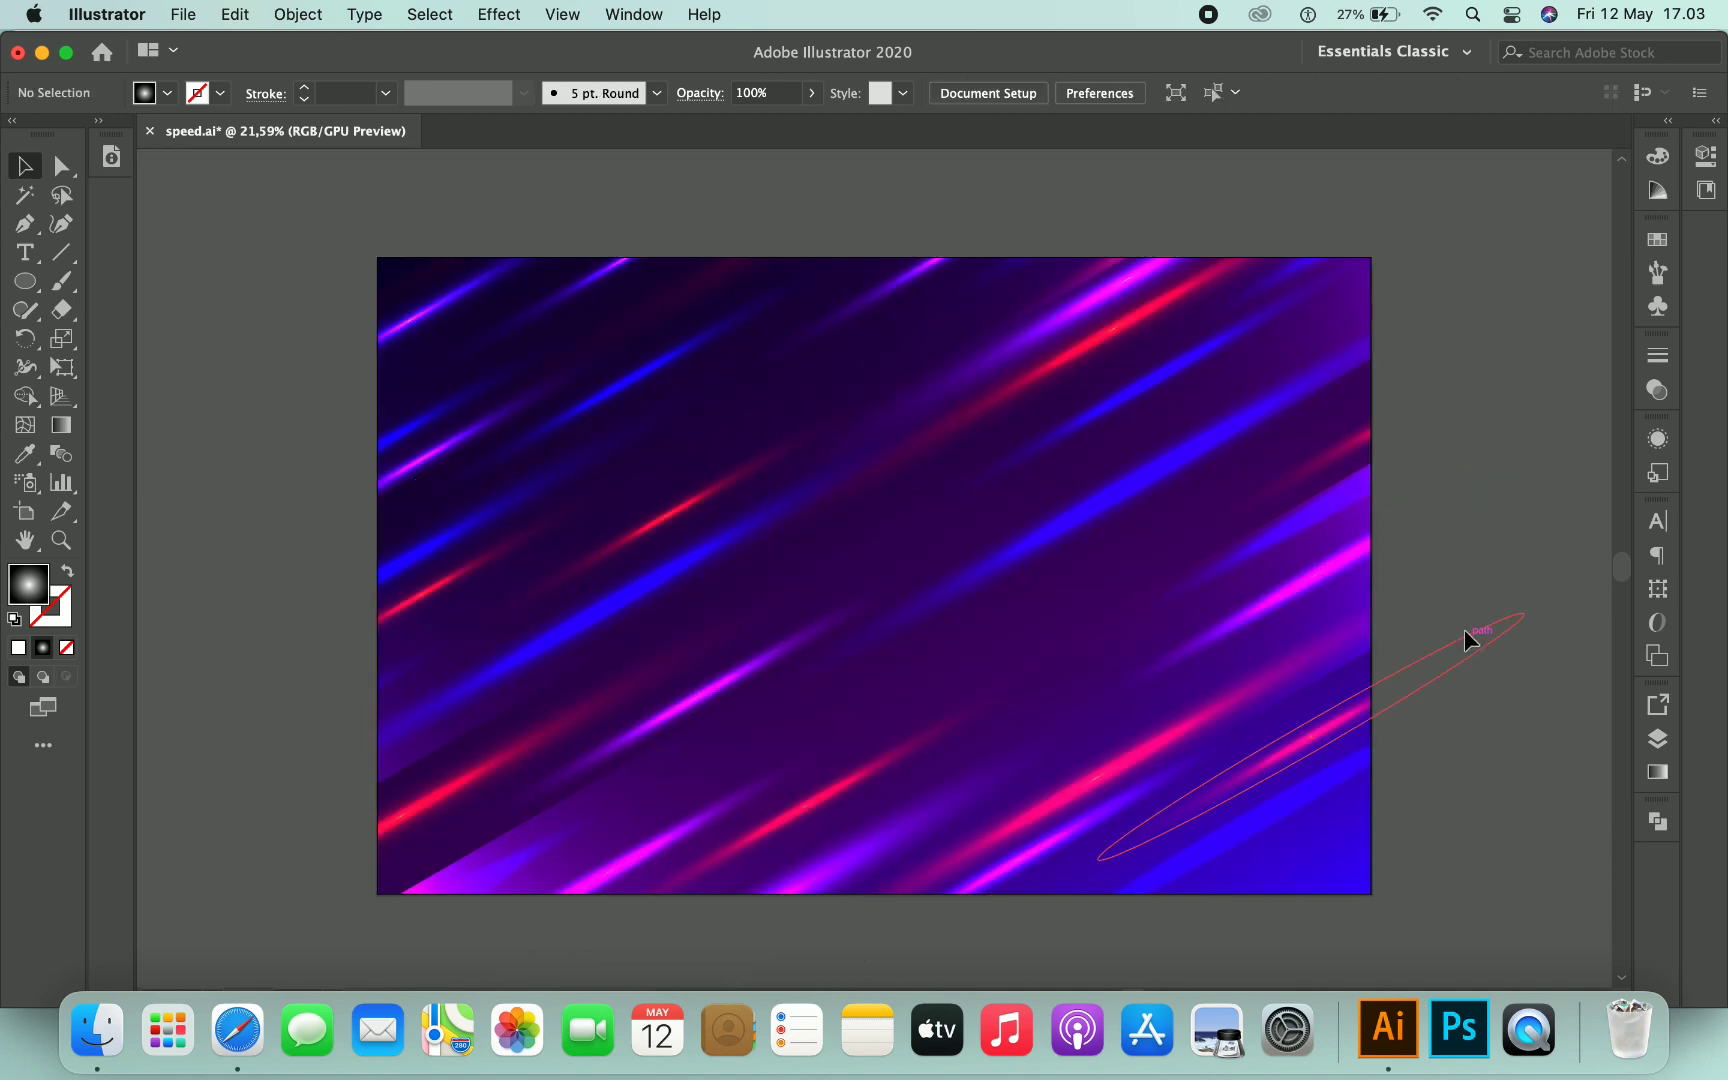
- On the Foreground layer, draw a rectangle covering the whole artboard
{"action": "scroll", "coordinate": [1449, 587], "scroll_direction": "right", "scroll_amount": 2}
{"action": "scroll", "coordinate": [1446, 593], "scroll_direction": "down", "scroll_amount": 1}
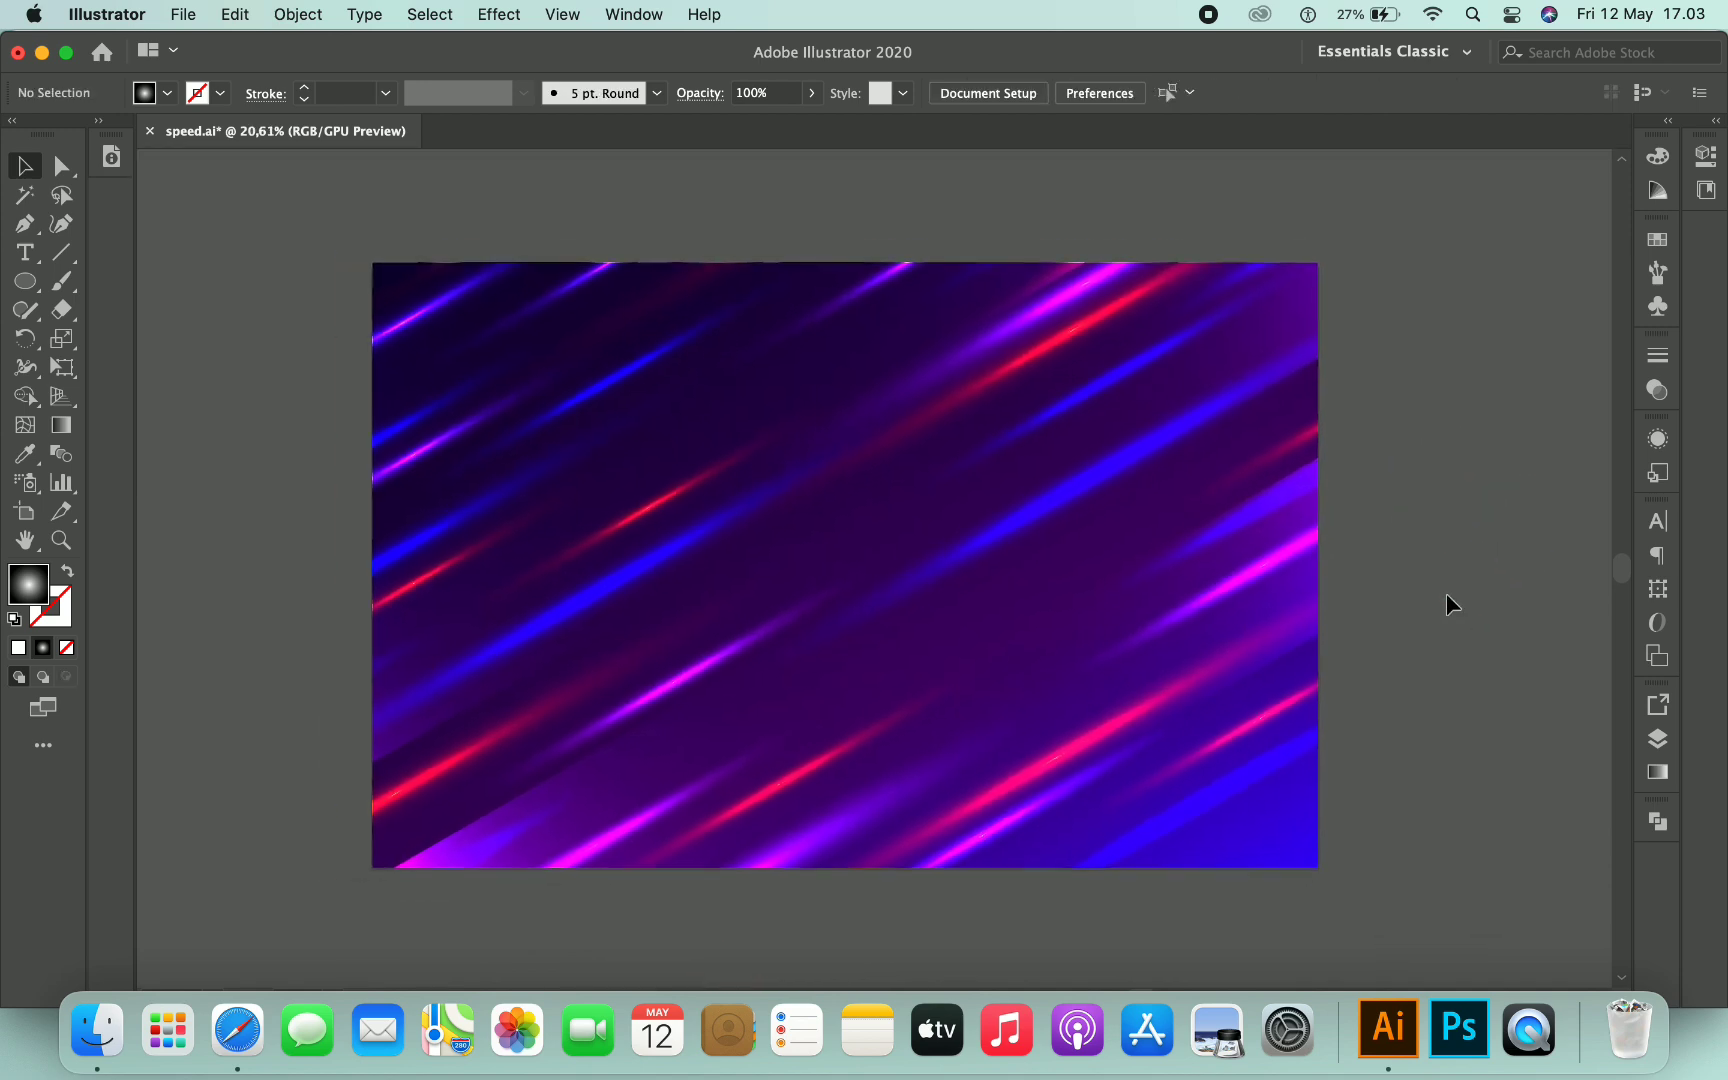
{"action": "scroll", "coordinate": [1470, 575], "scroll_direction": "down", "scroll_amount": 1}
{"action": "left_click", "coordinate": [1658, 740]}
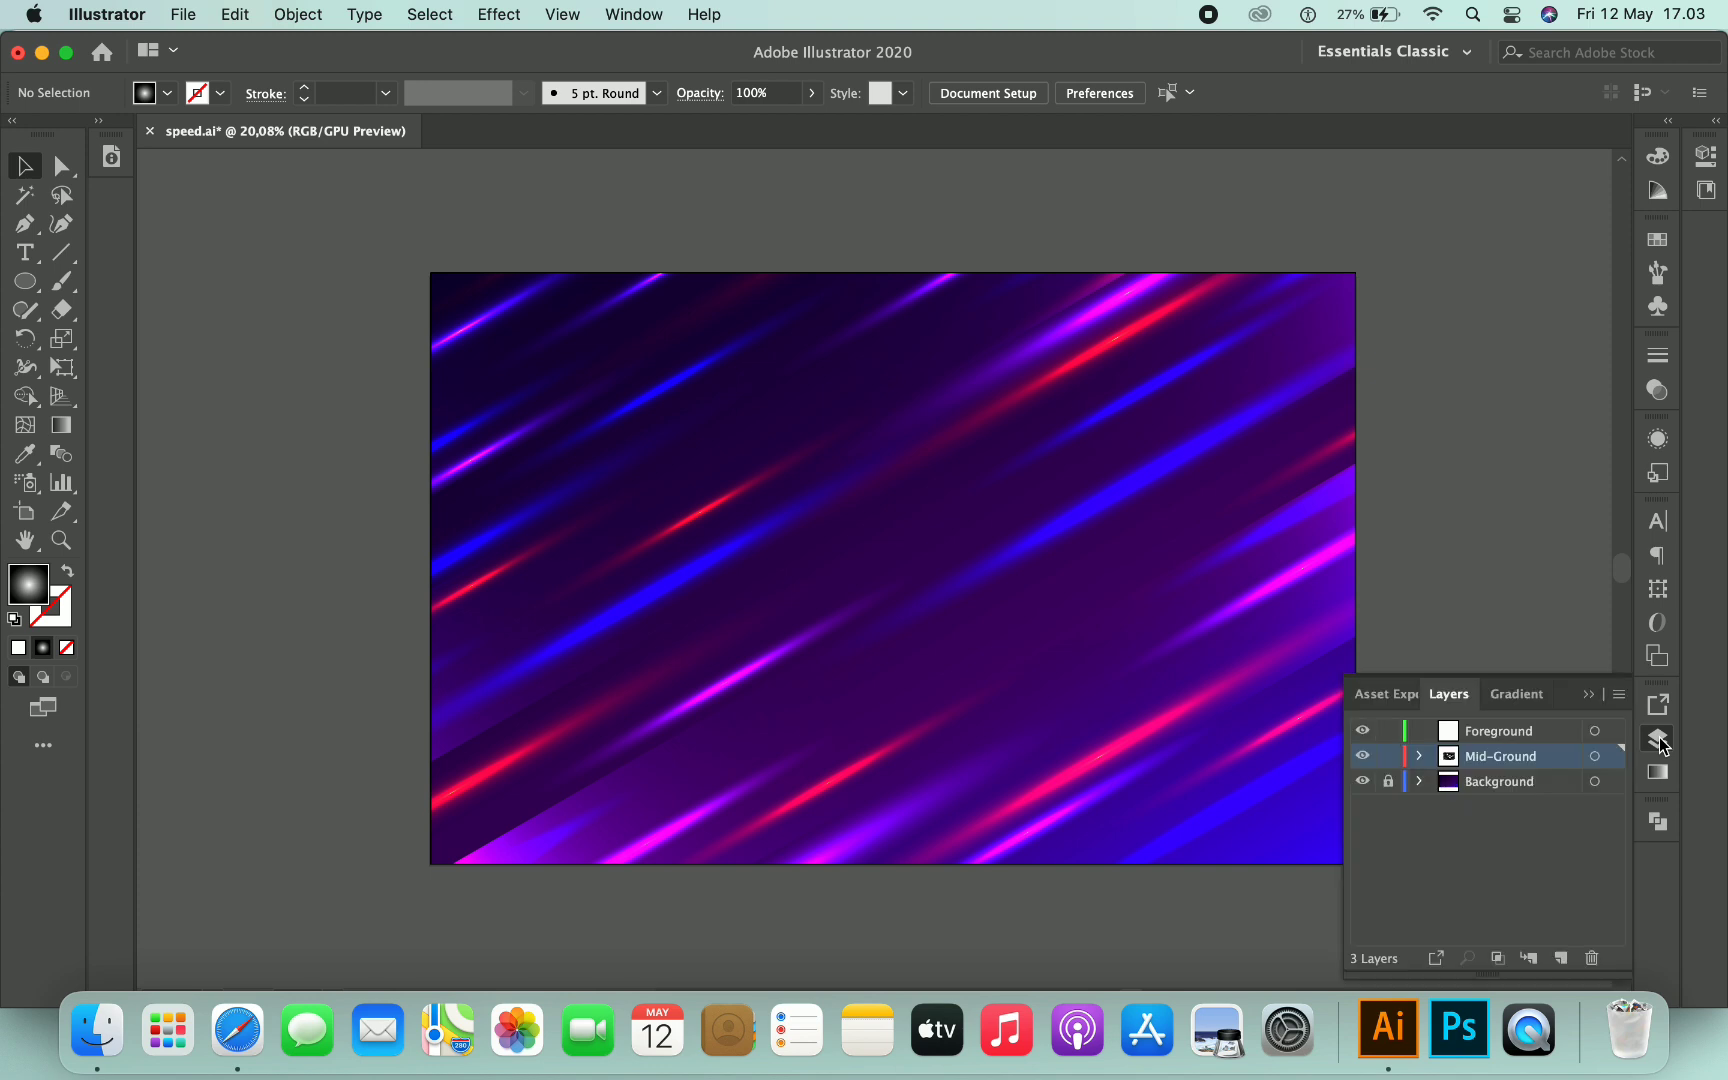
{"action": "left_click", "coordinate": [1498, 738]}
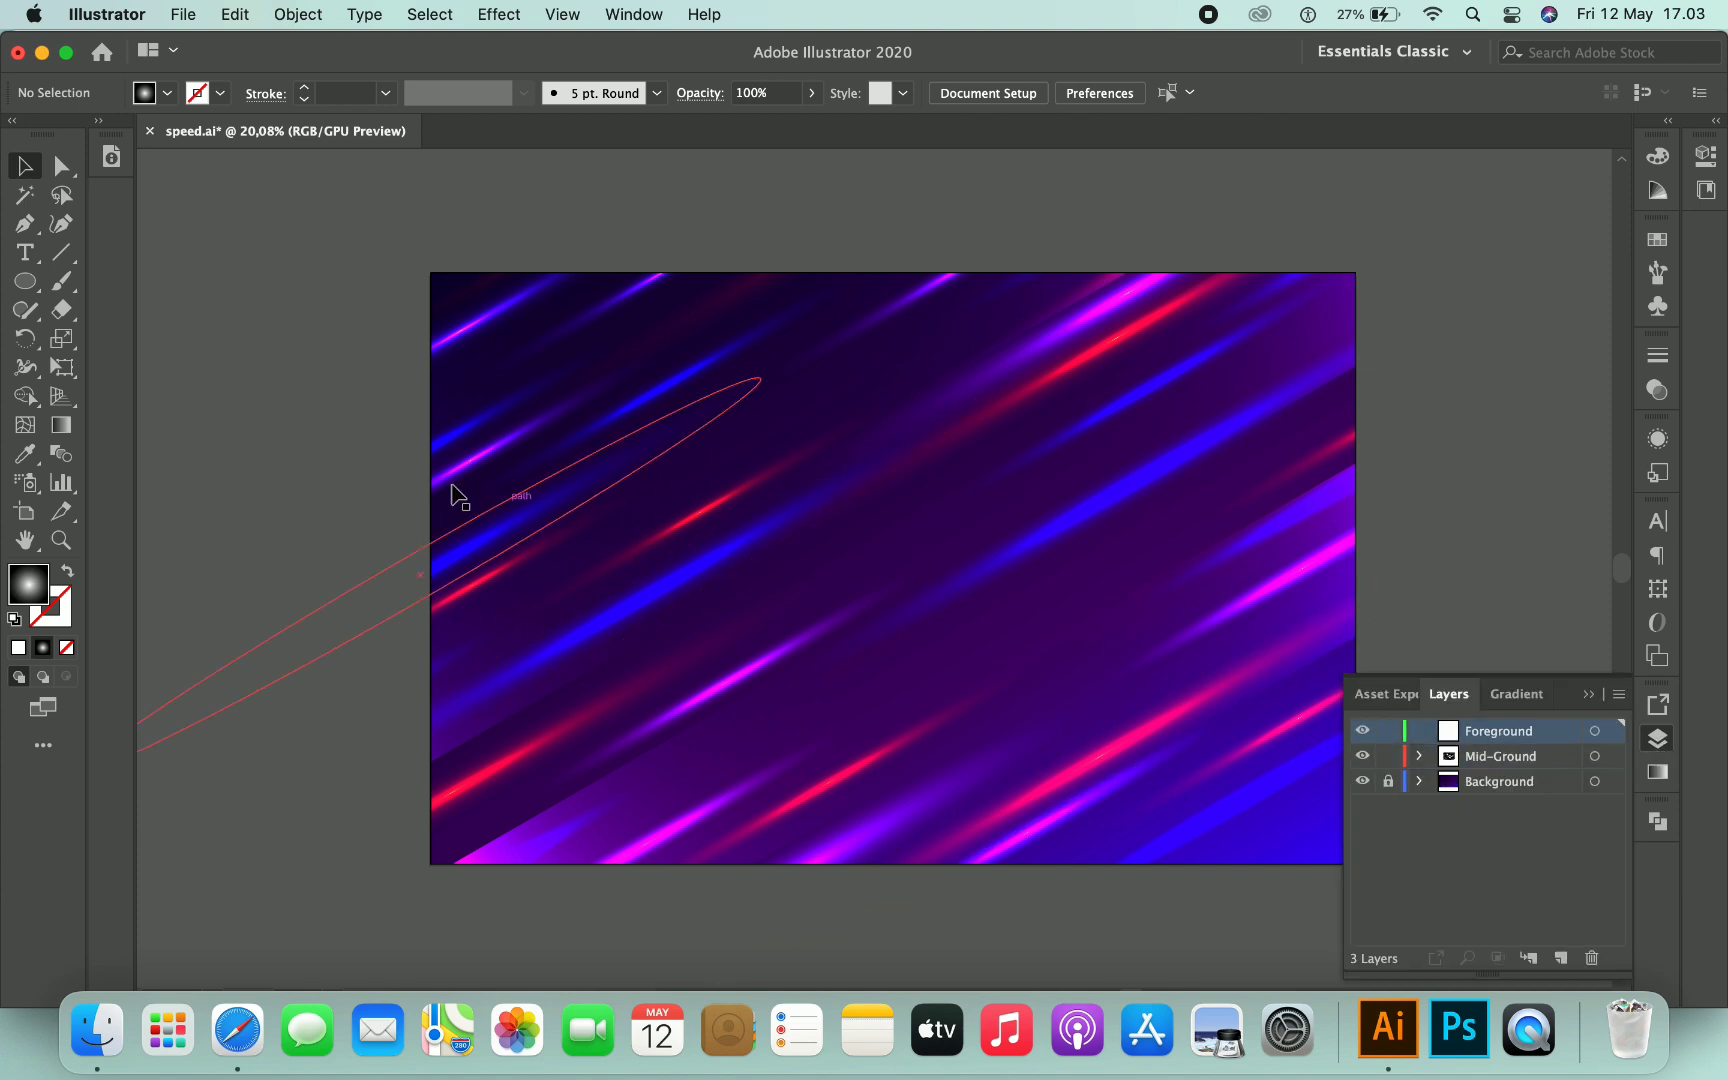
{"action": "left_click_drag", "start_coordinate": [22, 288], "coordinate": [150, 280]}
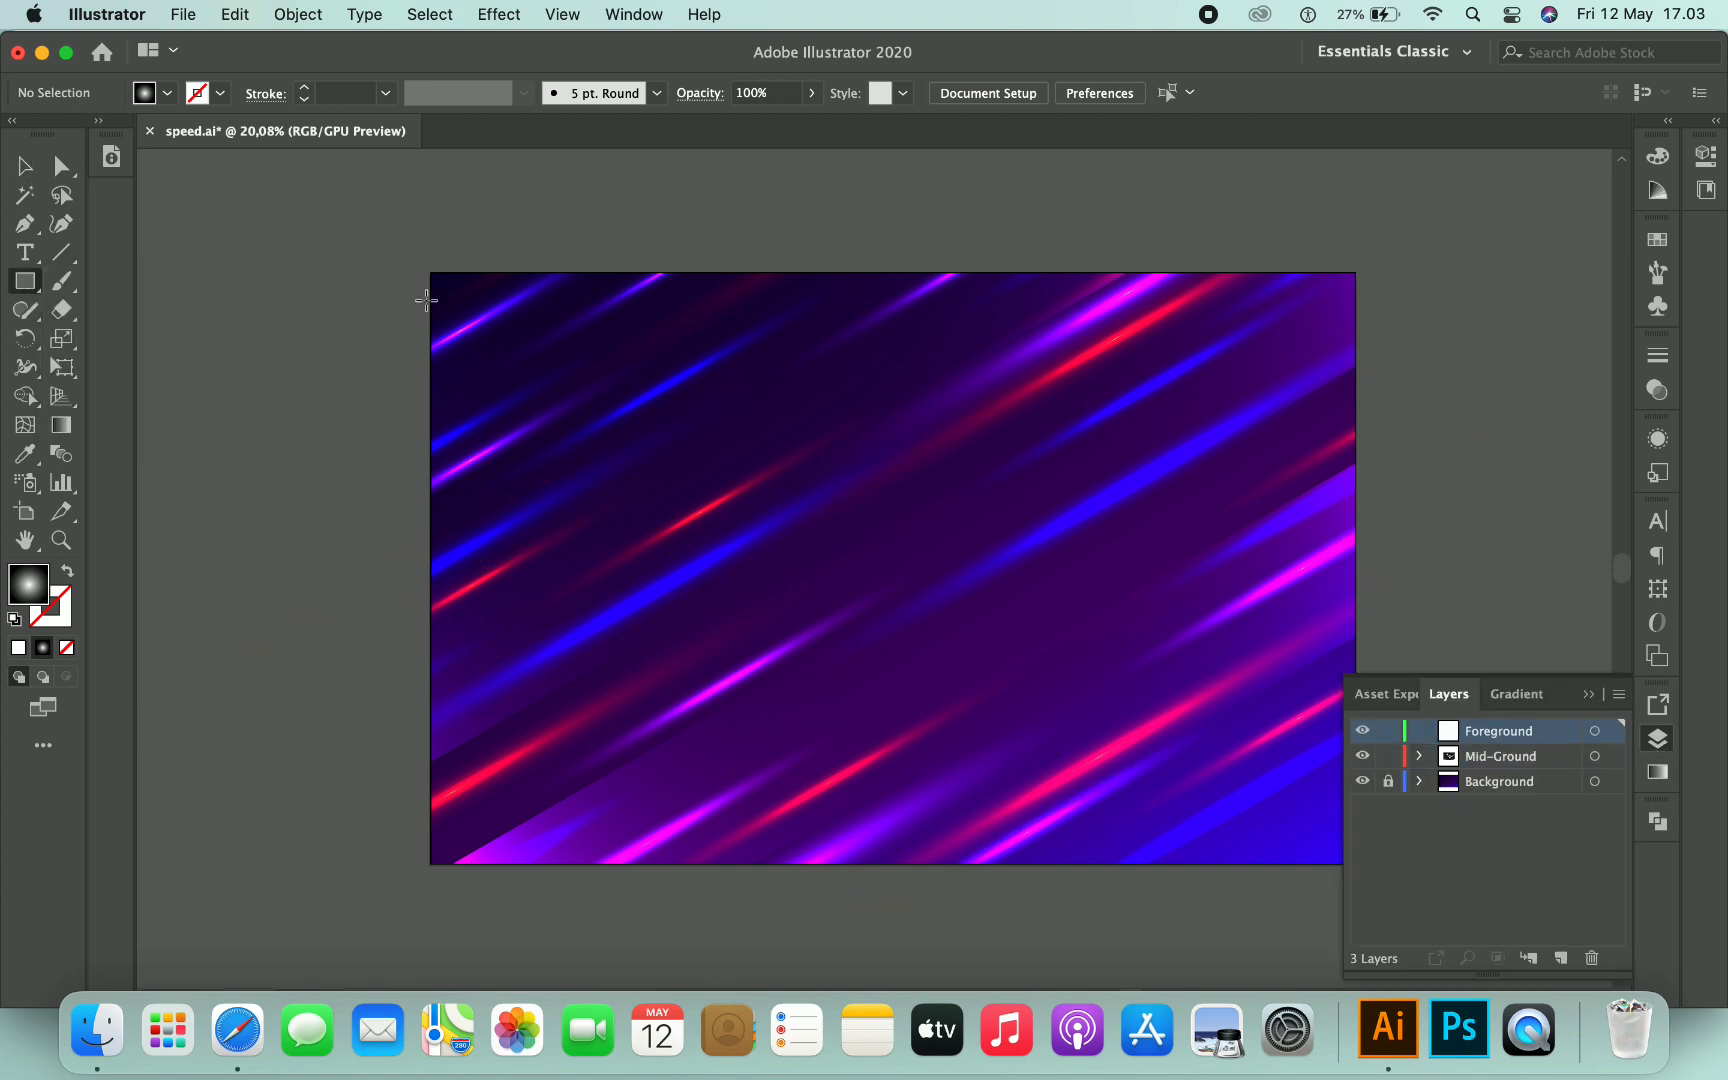
{"action": "left_click_drag", "start_coordinate": [430, 272], "coordinate": [1355, 866]}
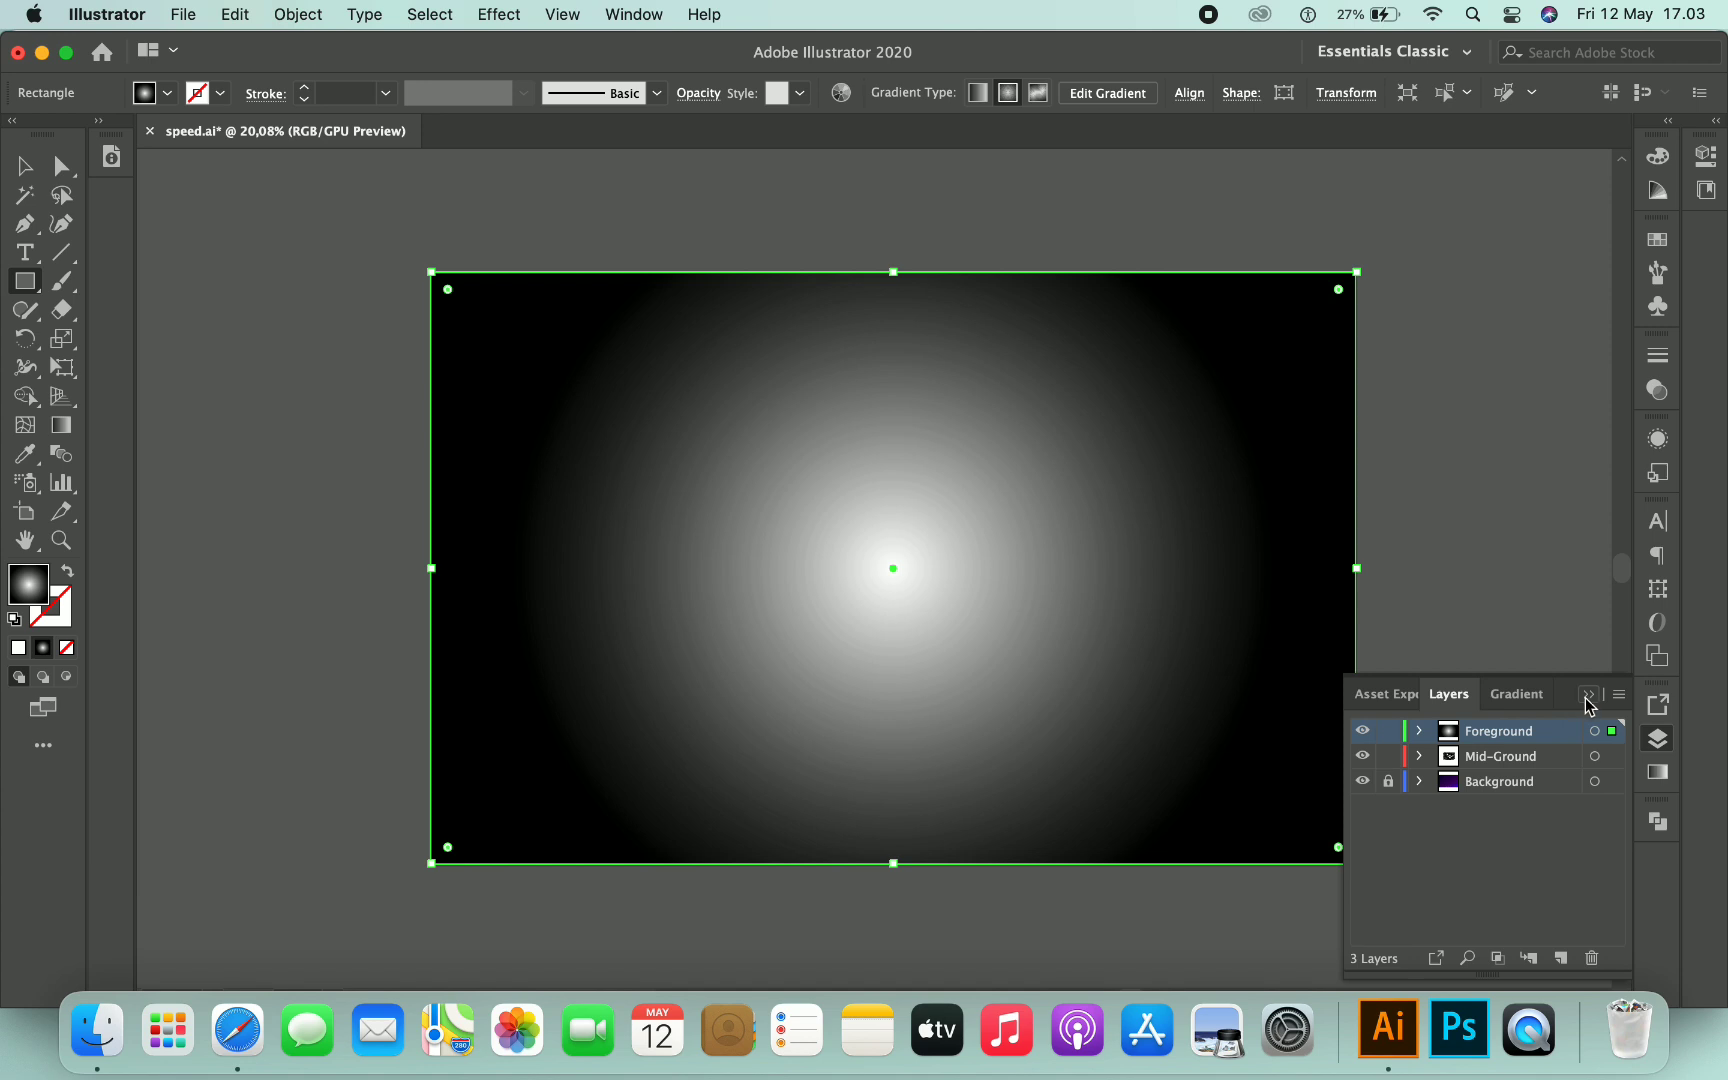
{"action": "key", "text": "v"}
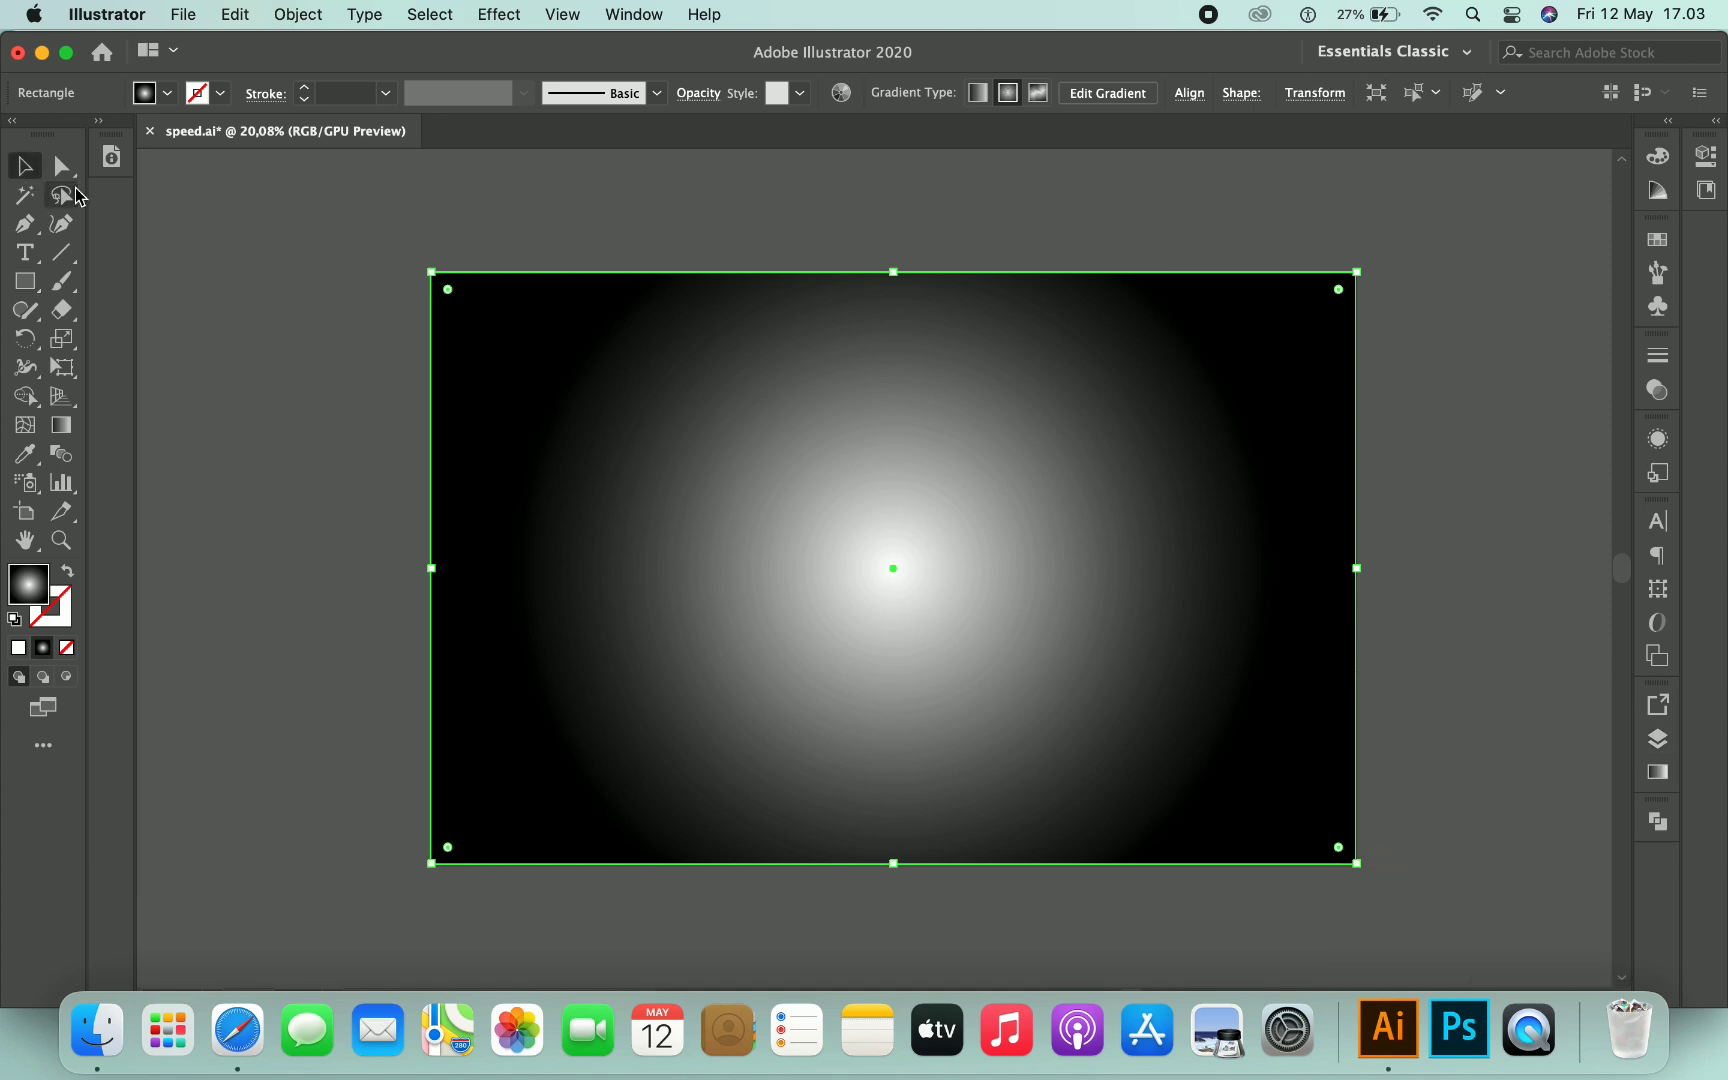
- Change the rectangle's gradient to linear with an angle of -60°
{"action": "left_click", "coordinate": [1658, 772]}
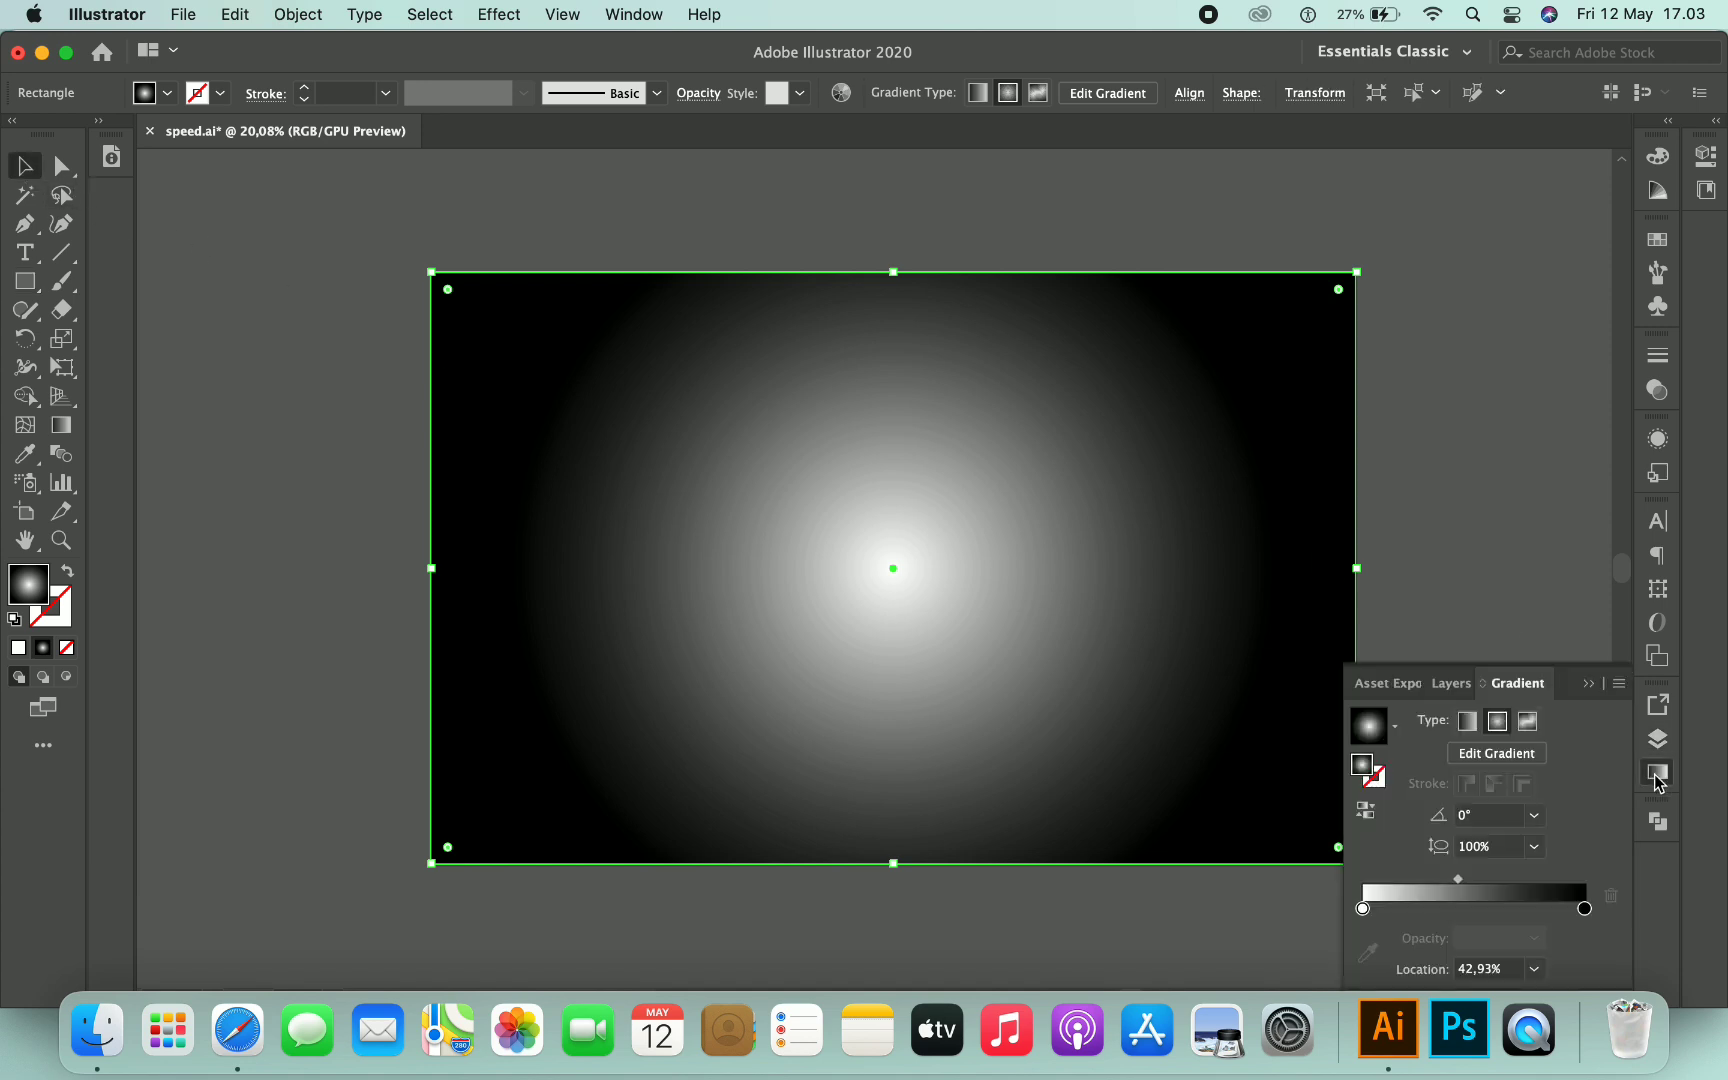
{"action": "left_click", "coordinate": [1472, 726]}
{"action": "left_click", "coordinate": [1536, 816]}
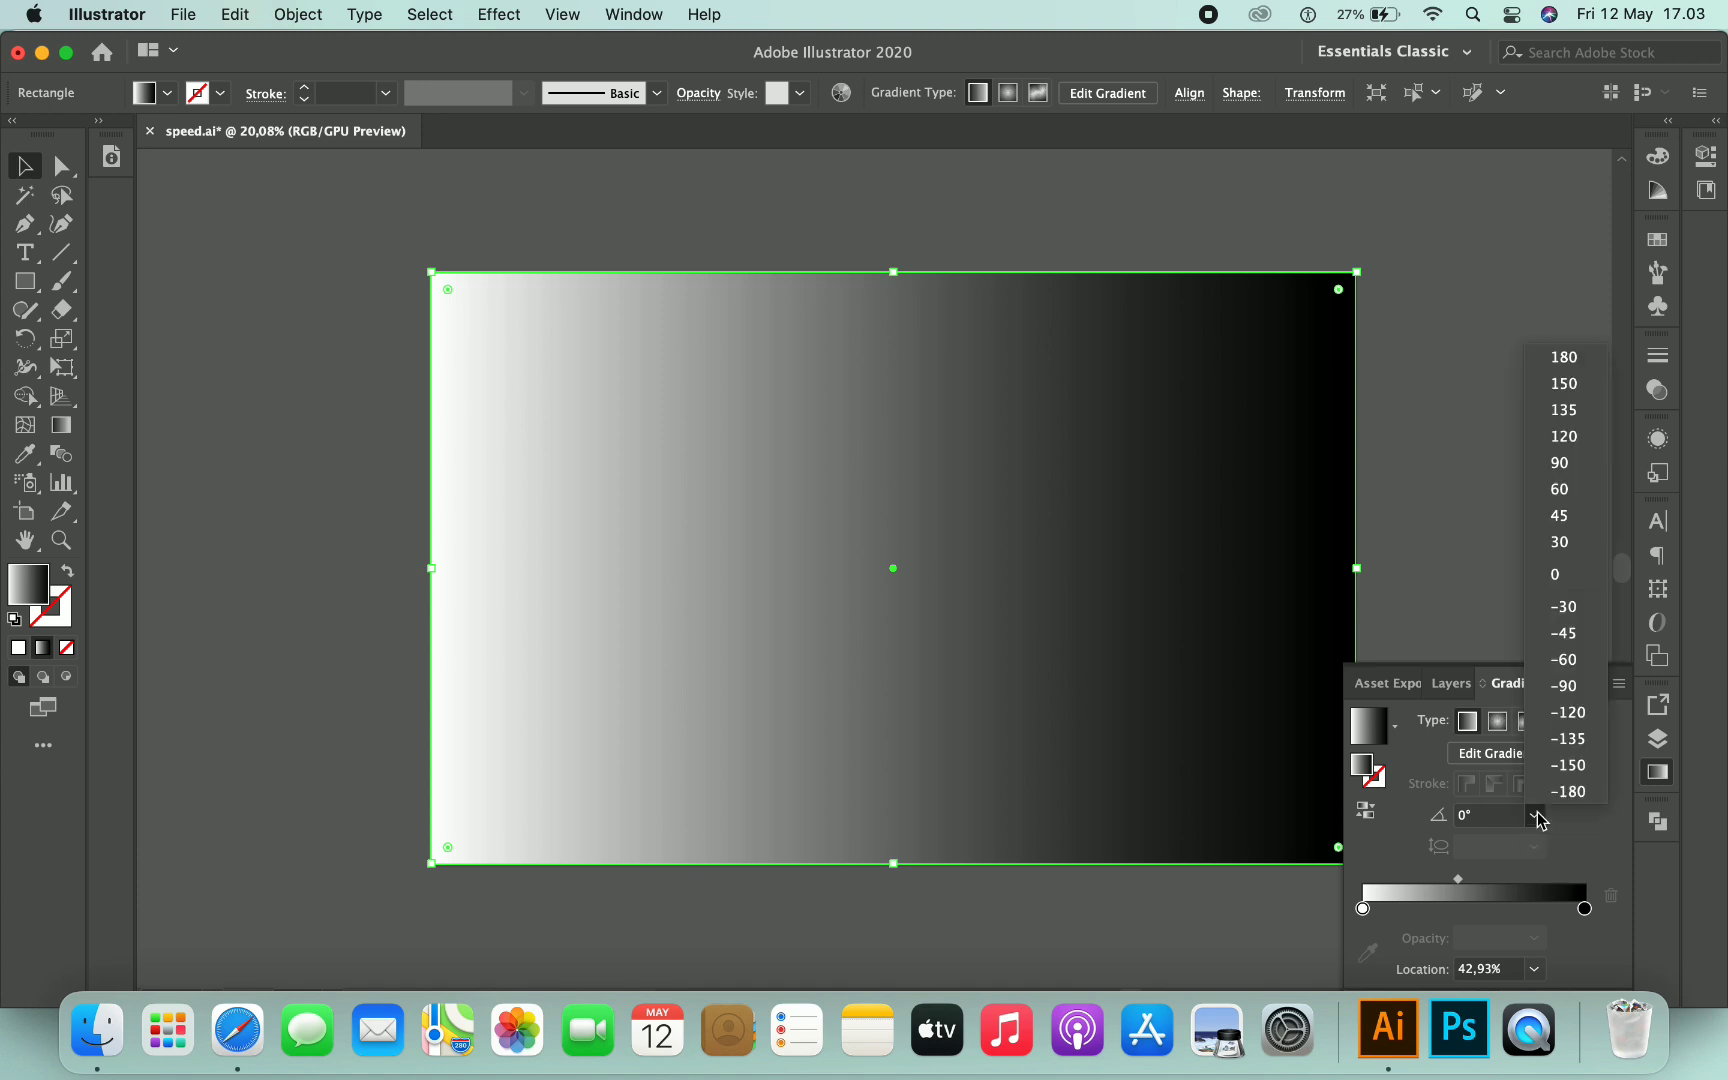
{"action": "left_click", "coordinate": [1566, 660]}
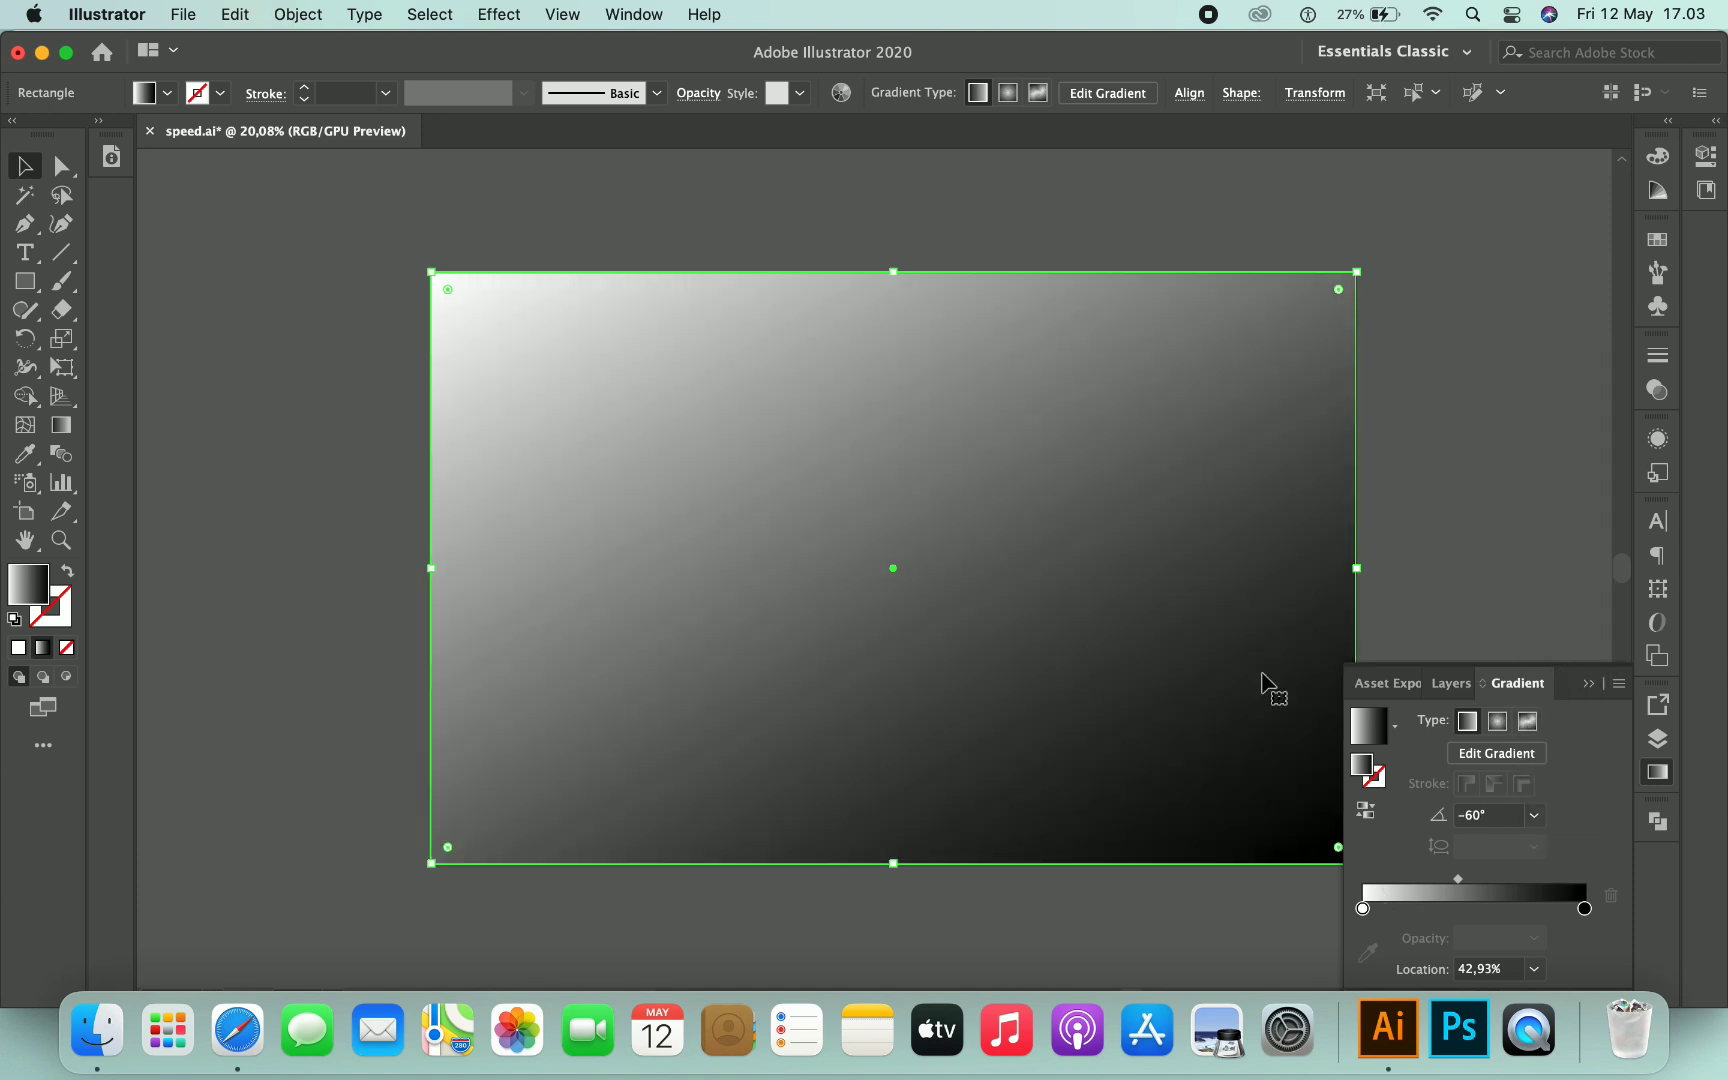
- Set the rectangle's blending mode to Overlay
{"action": "left_click", "coordinate": [695, 90]}
{"action": "left_click", "coordinate": [520, 133]}
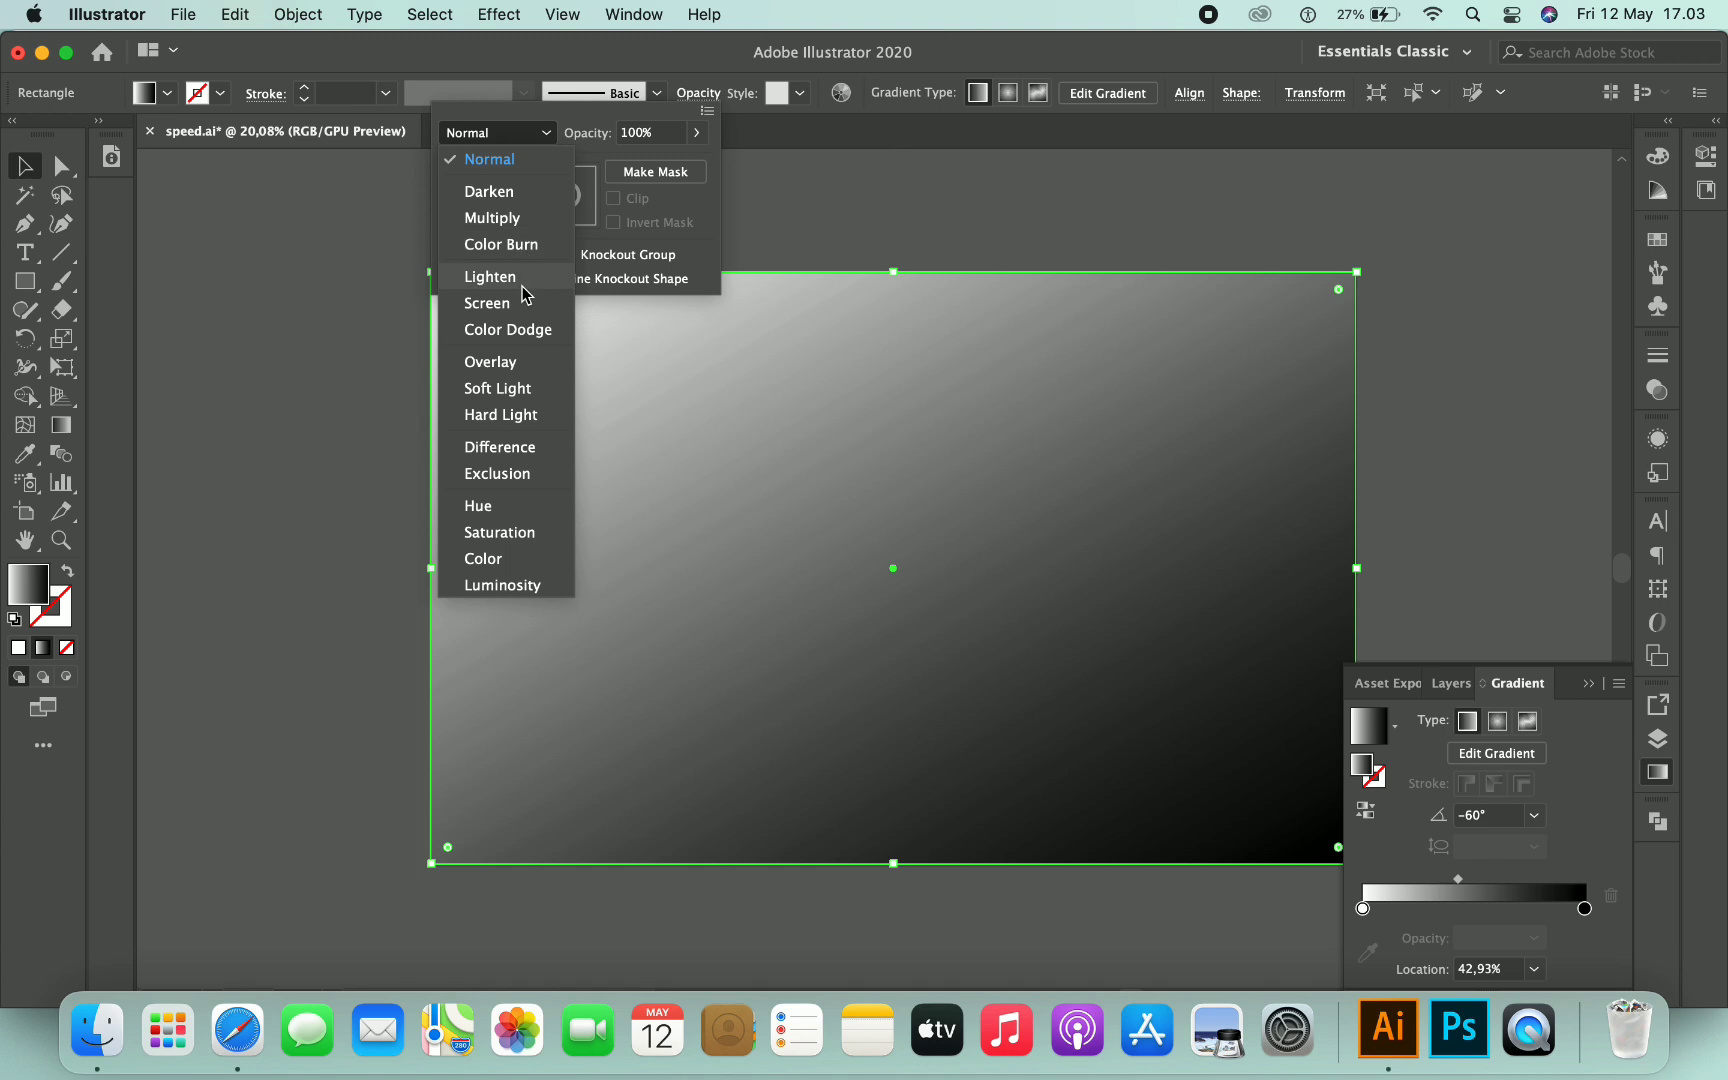
{"action": "left_click", "coordinate": [528, 335]}
{"action": "left_click", "coordinate": [527, 138]}
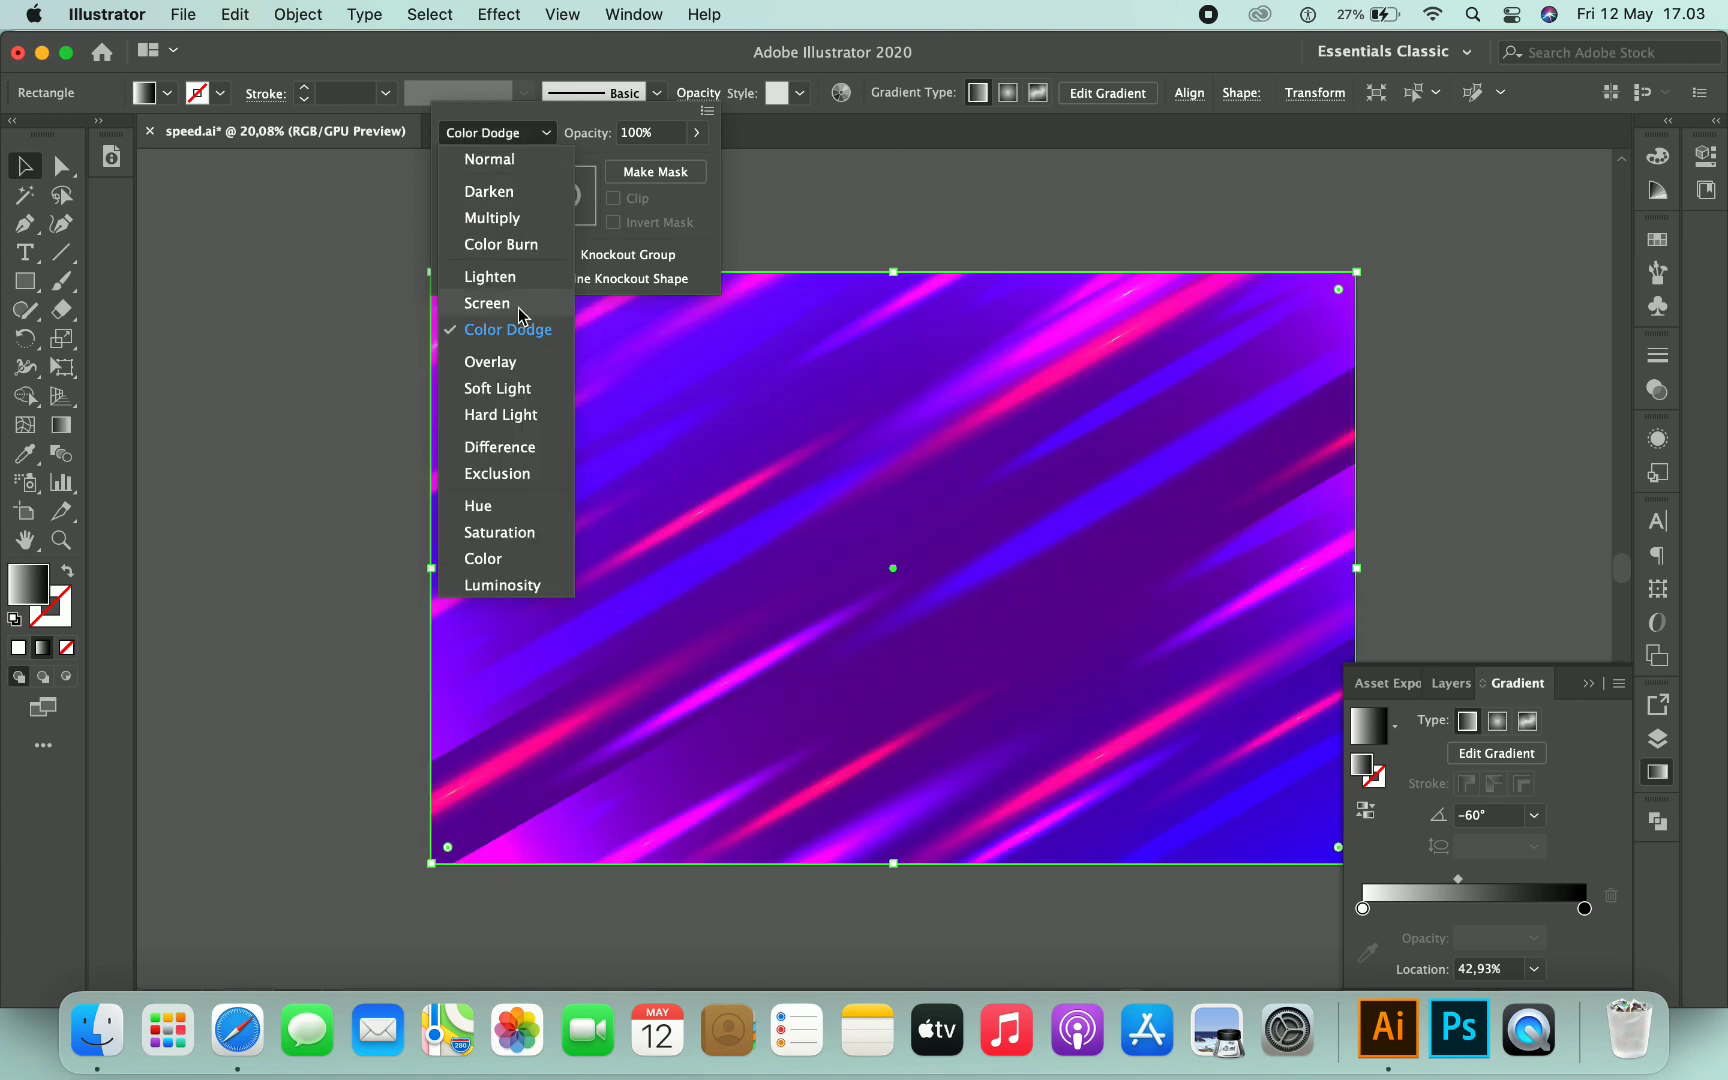
{"action": "left_click", "coordinate": [521, 366]}
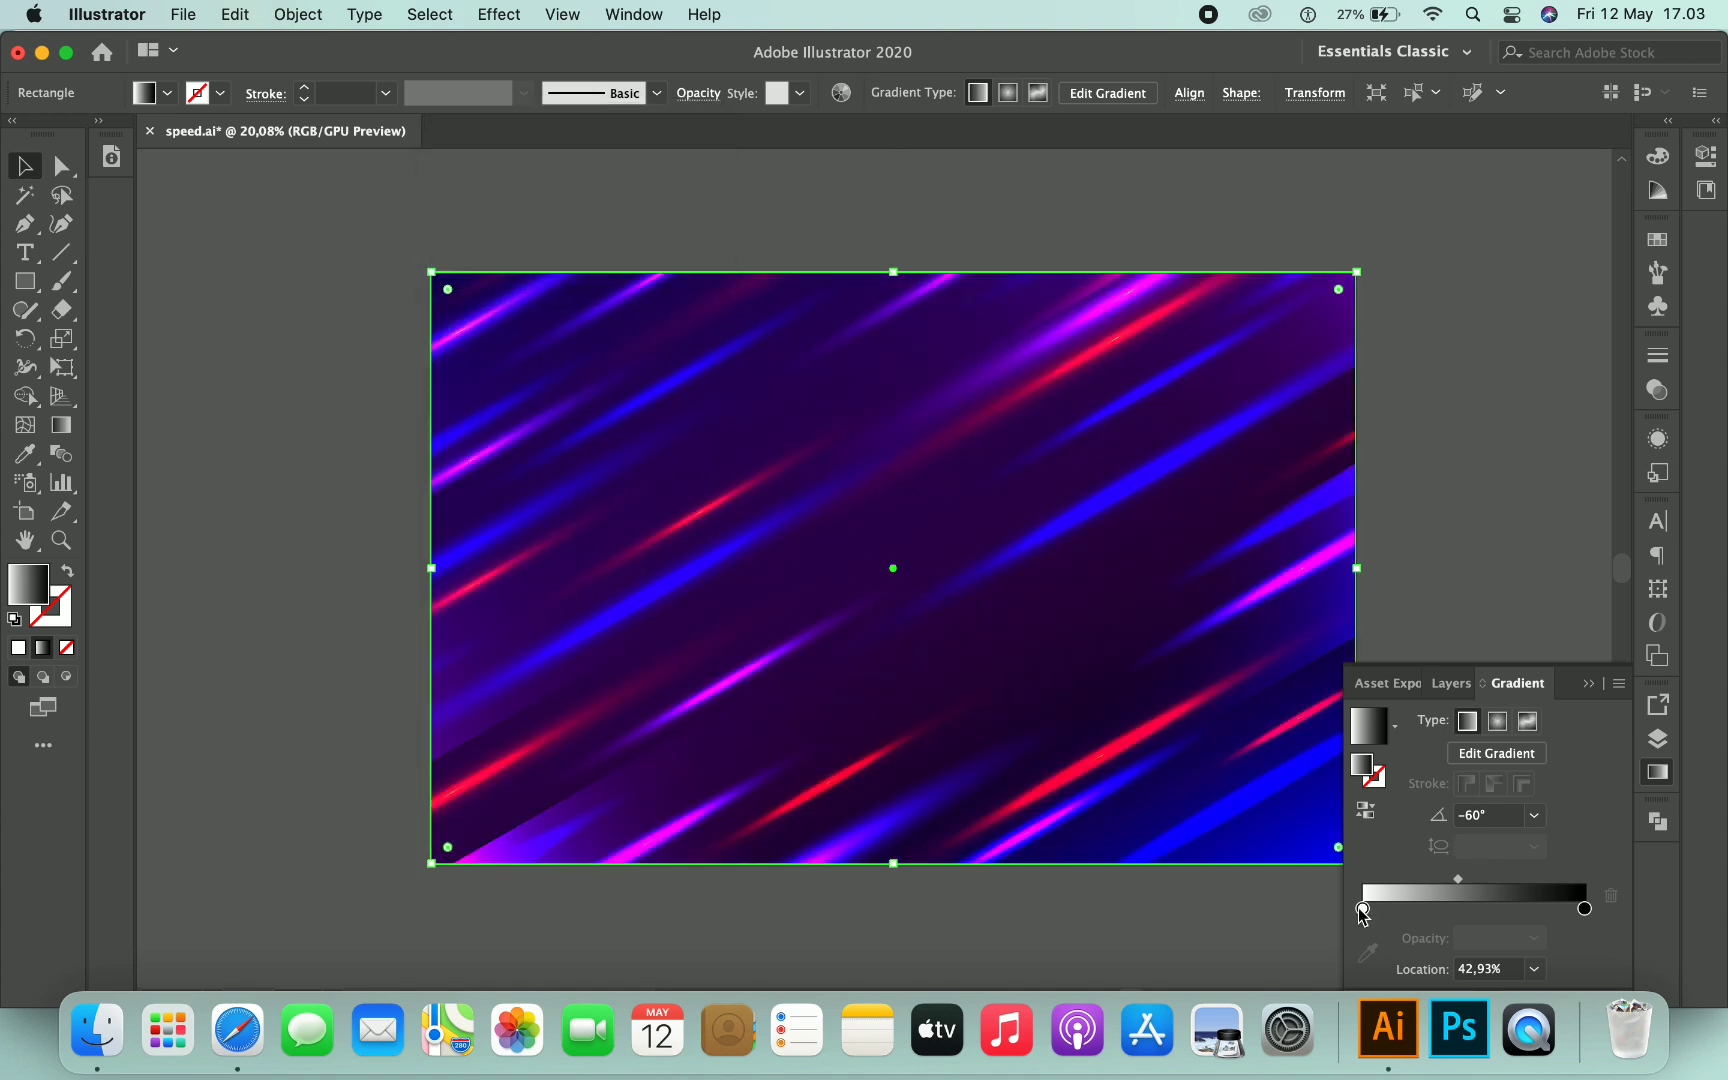
- Recolour the gradient's start stop to 1FFFD4, then close the colour picker and deselect
{"action": "double_click", "coordinate": [1362, 908]}
{"action": "left_click", "coordinate": [1431, 767]}
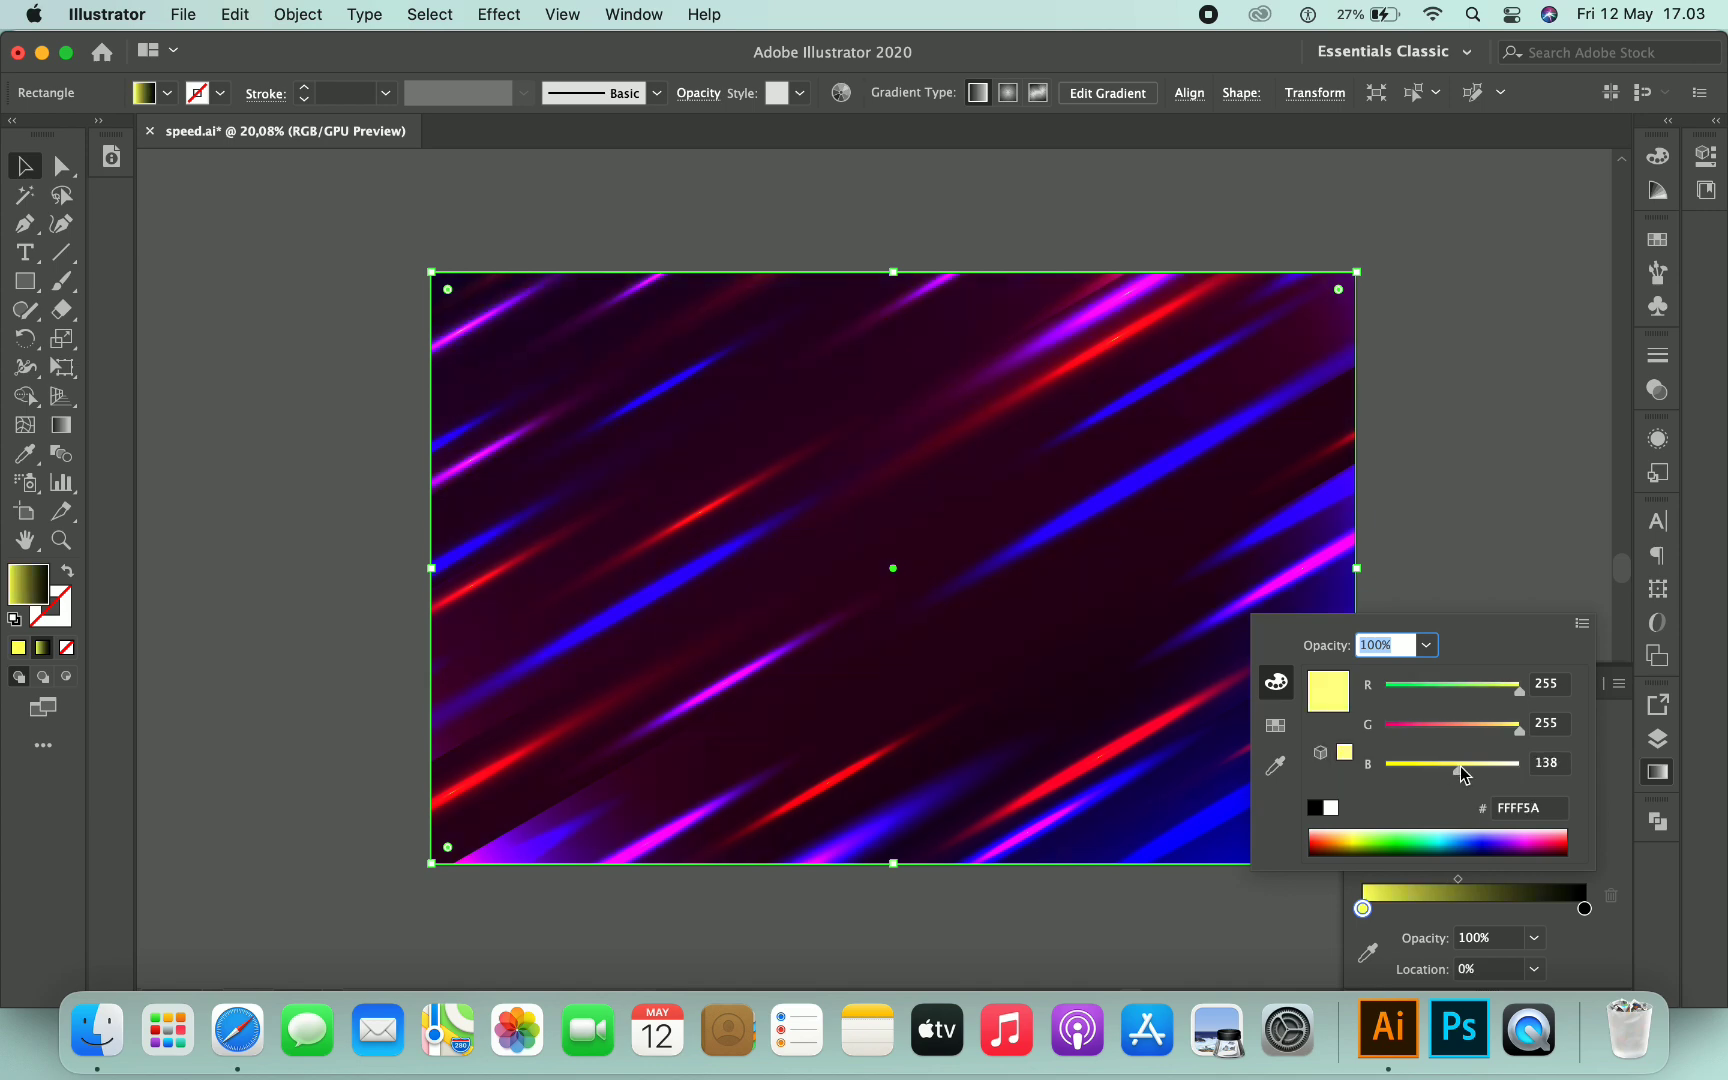
{"action": "double_click", "coordinate": [1362, 908]}
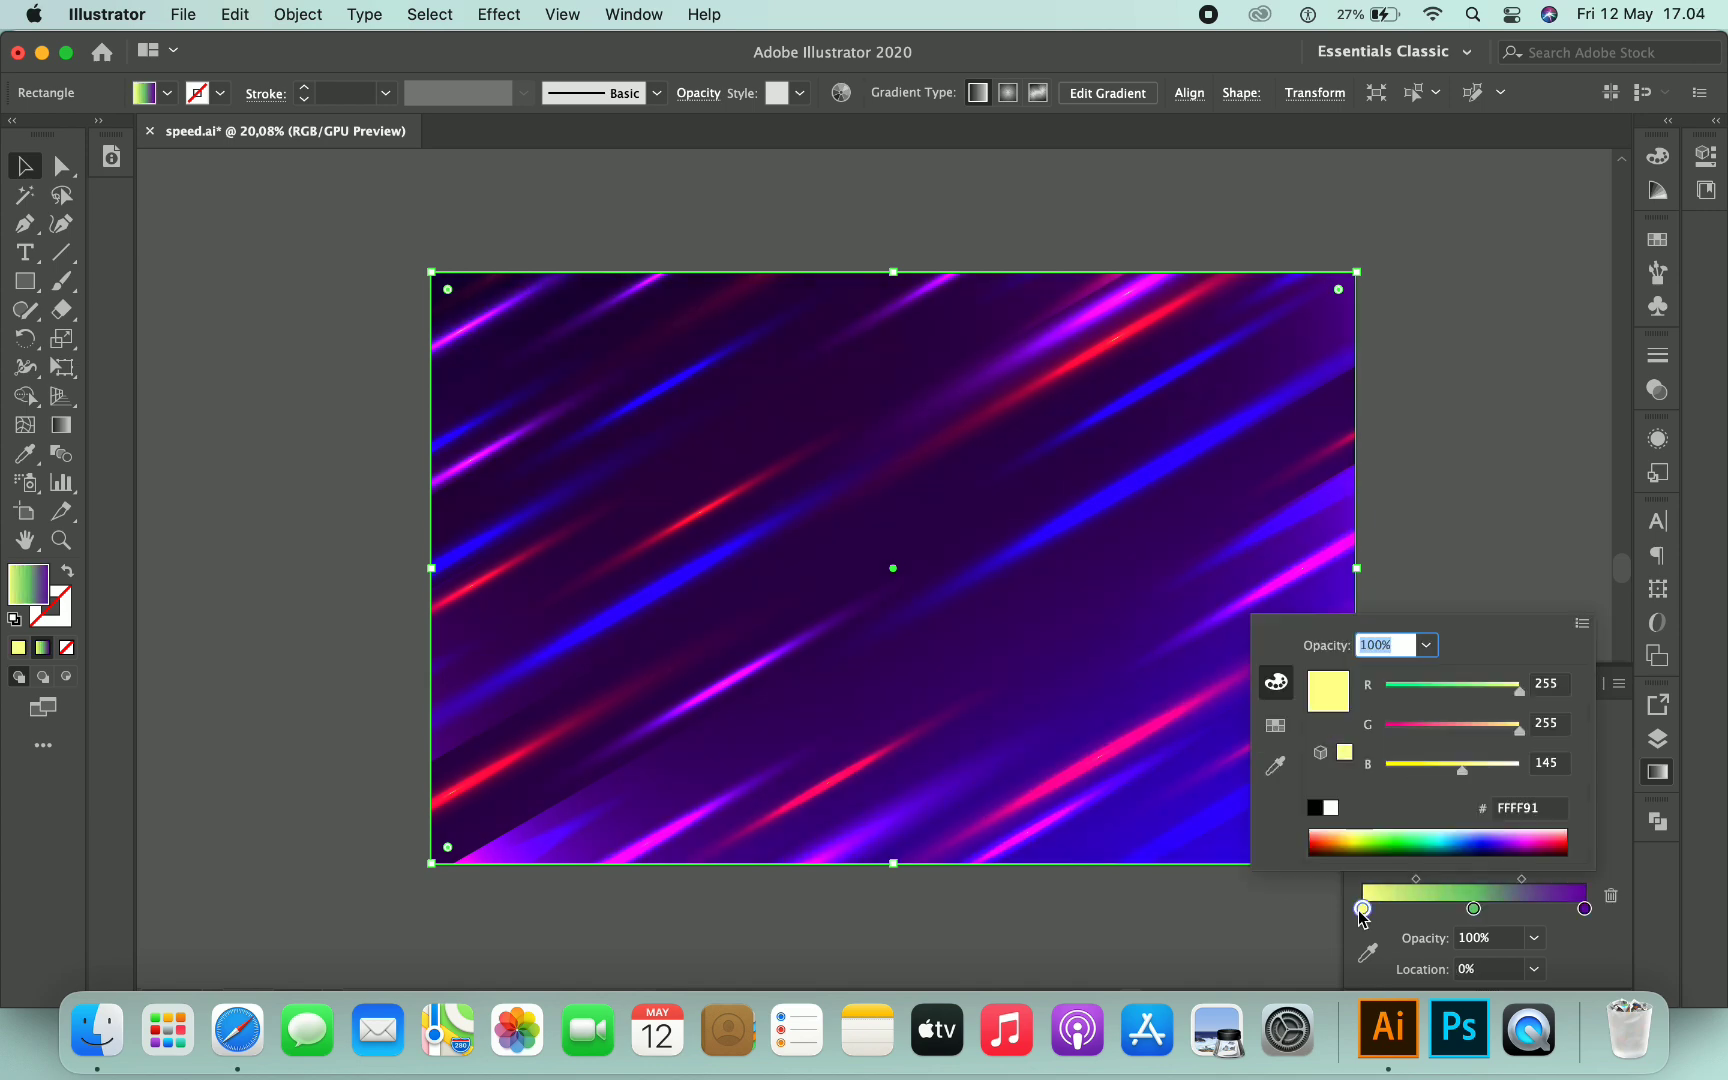
{"action": "left_click", "coordinate": [1362, 908]}
{"action": "double_click", "coordinate": [1363, 910]}
{"action": "mouse_move", "coordinate": [1421, 690]}
{"action": "left_mouse_down"}
{"action": "mouse_move", "coordinate": [1469, 692]}
{"action": "mouse_move", "coordinate": [1403, 692]}
{"action": "left_mouse_up"}
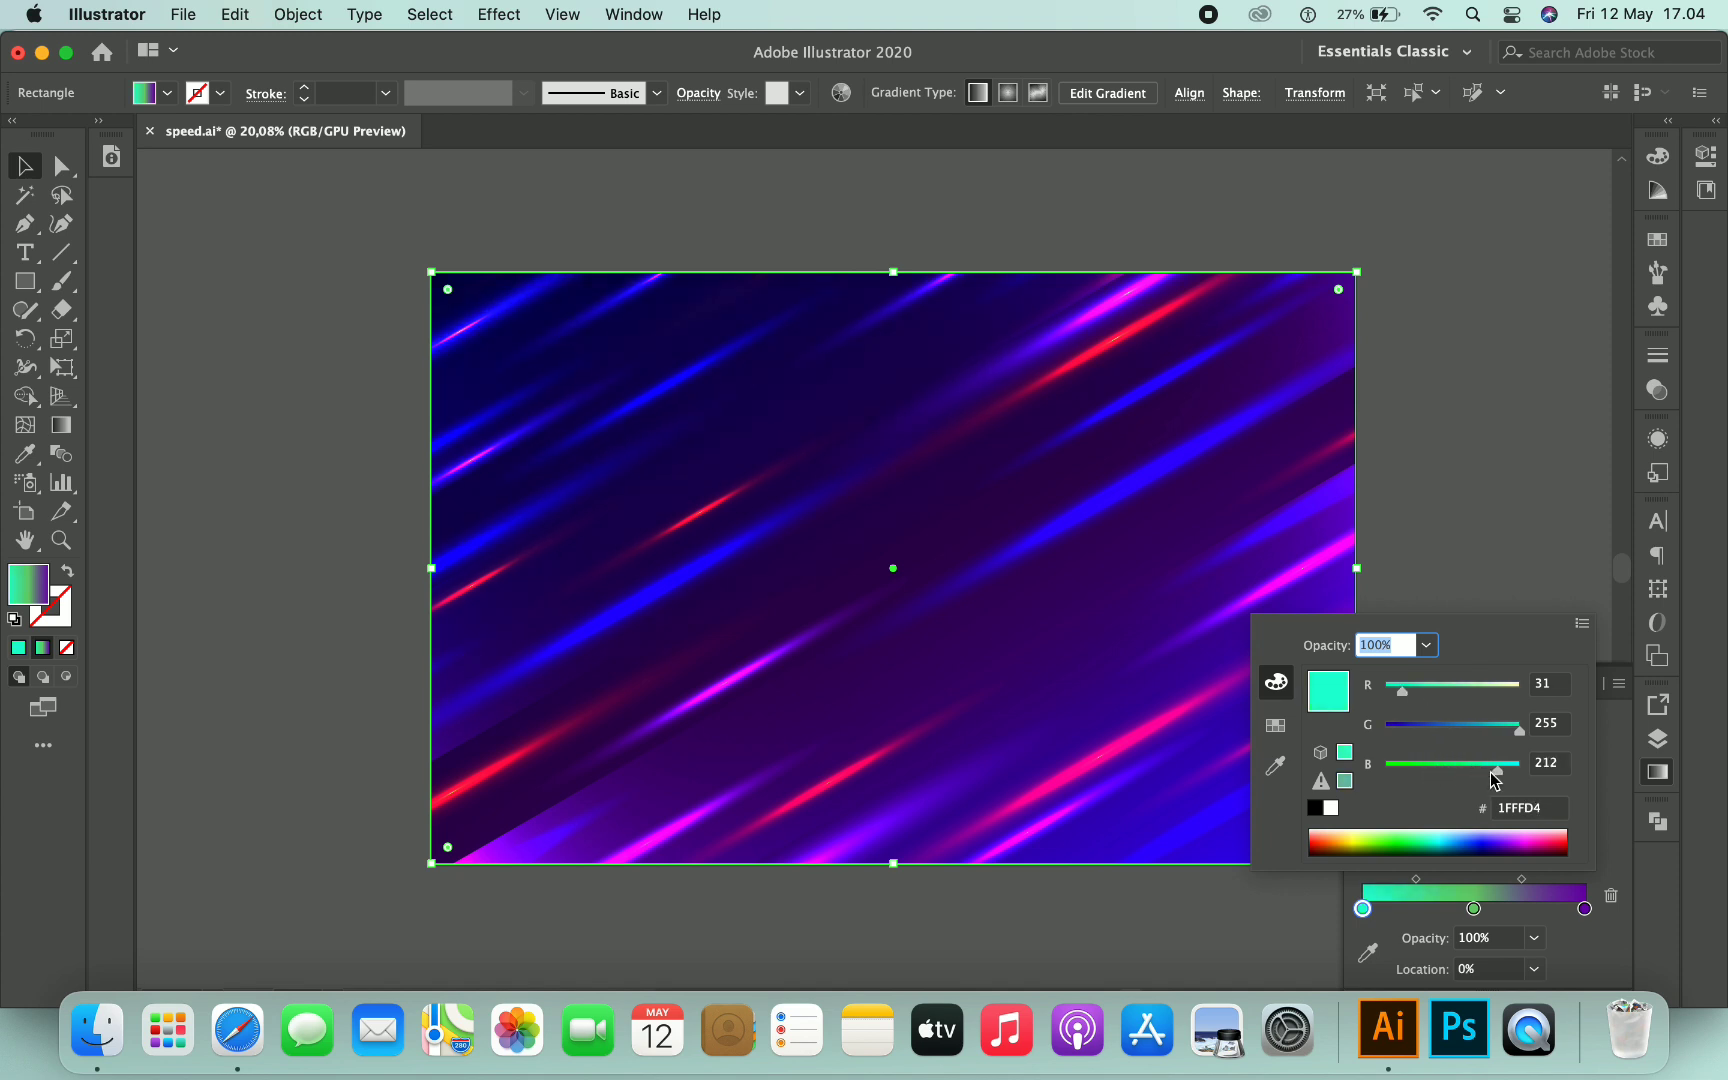
{"action": "left_click", "coordinate": [1596, 744]}
{"action": "left_click", "coordinate": [1531, 714]}
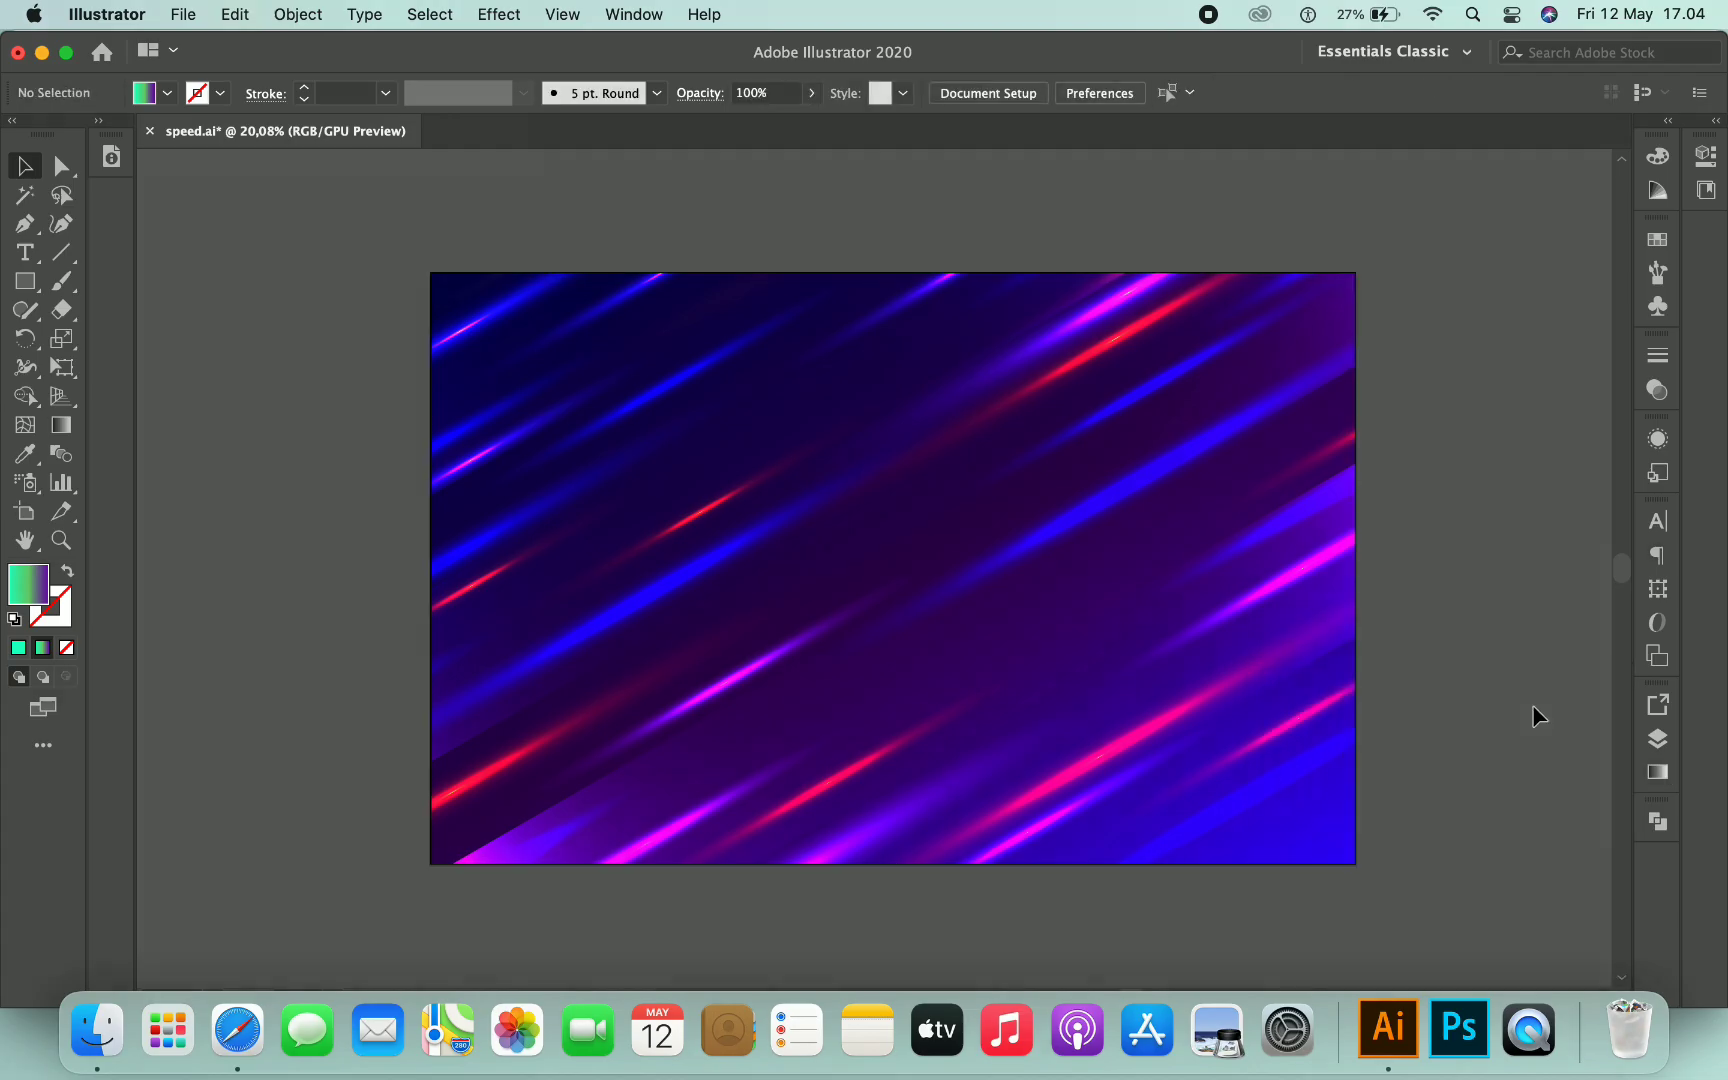